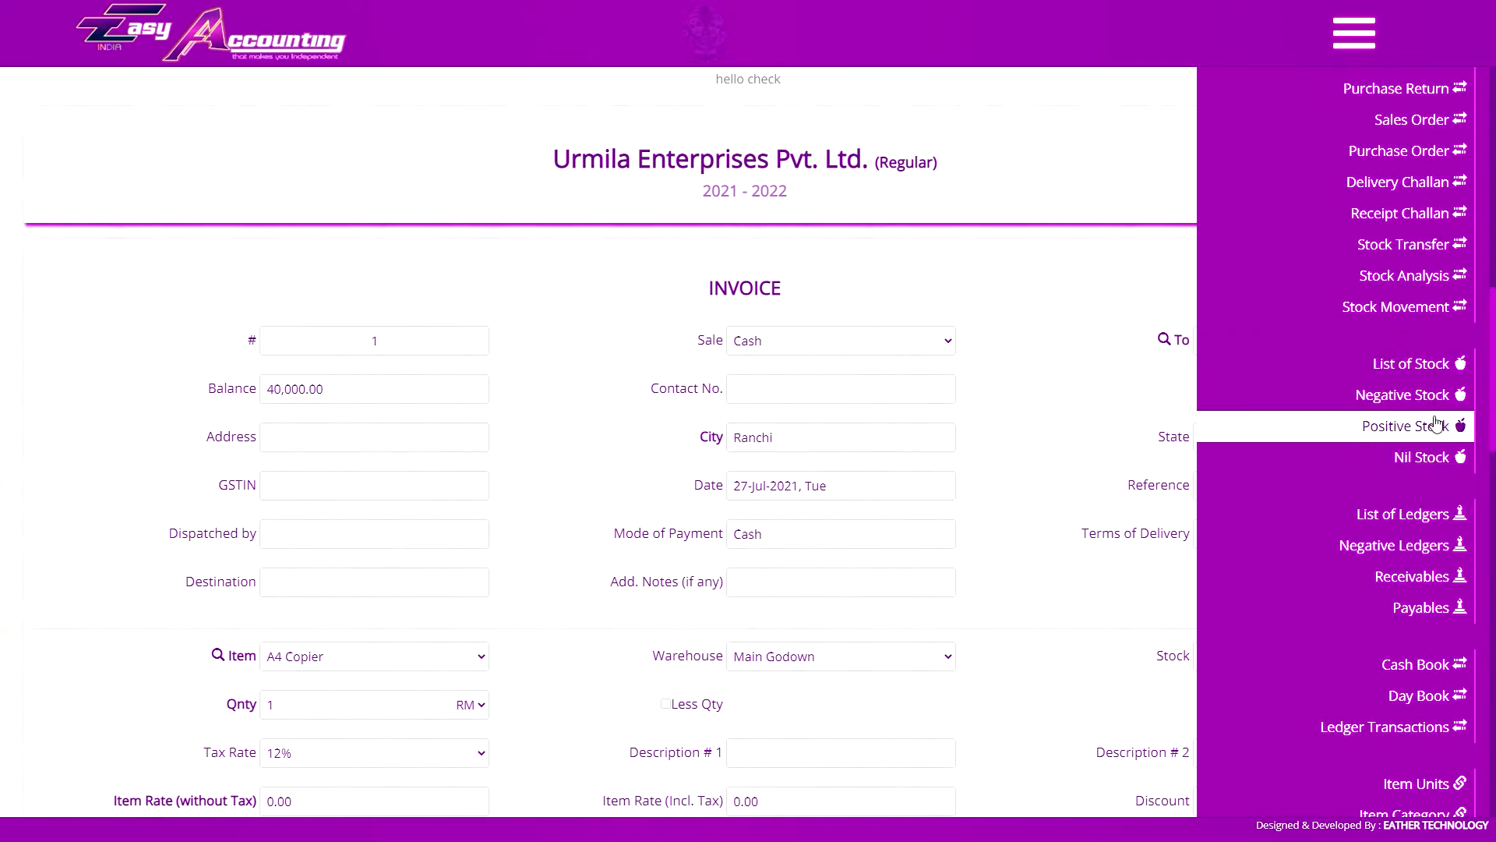
# Open the Item Creation form for a new stock item
pyautogui.click(1354, 33)
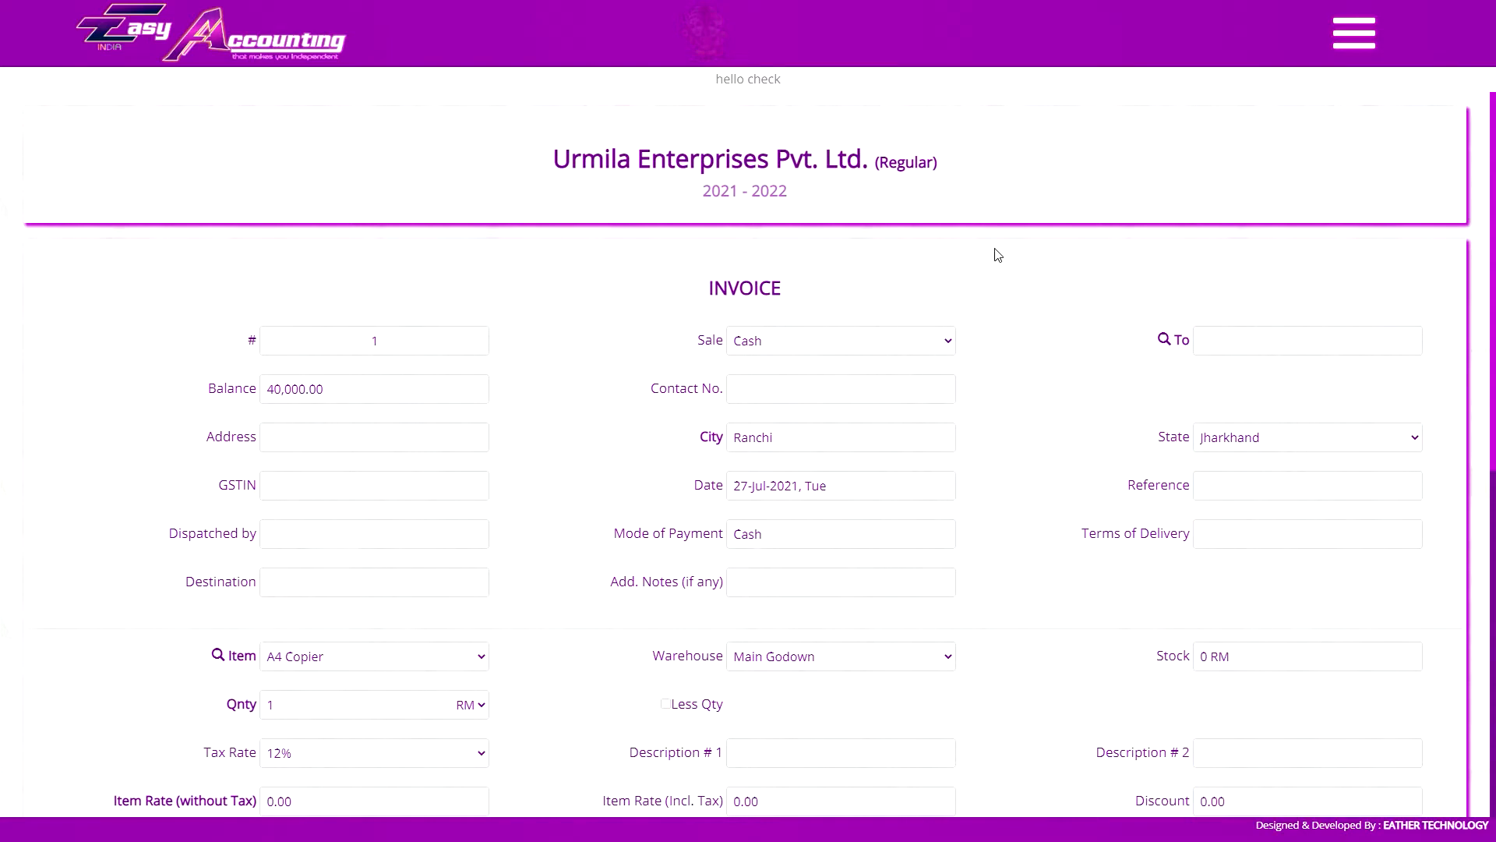
pyautogui.click(1355, 33)
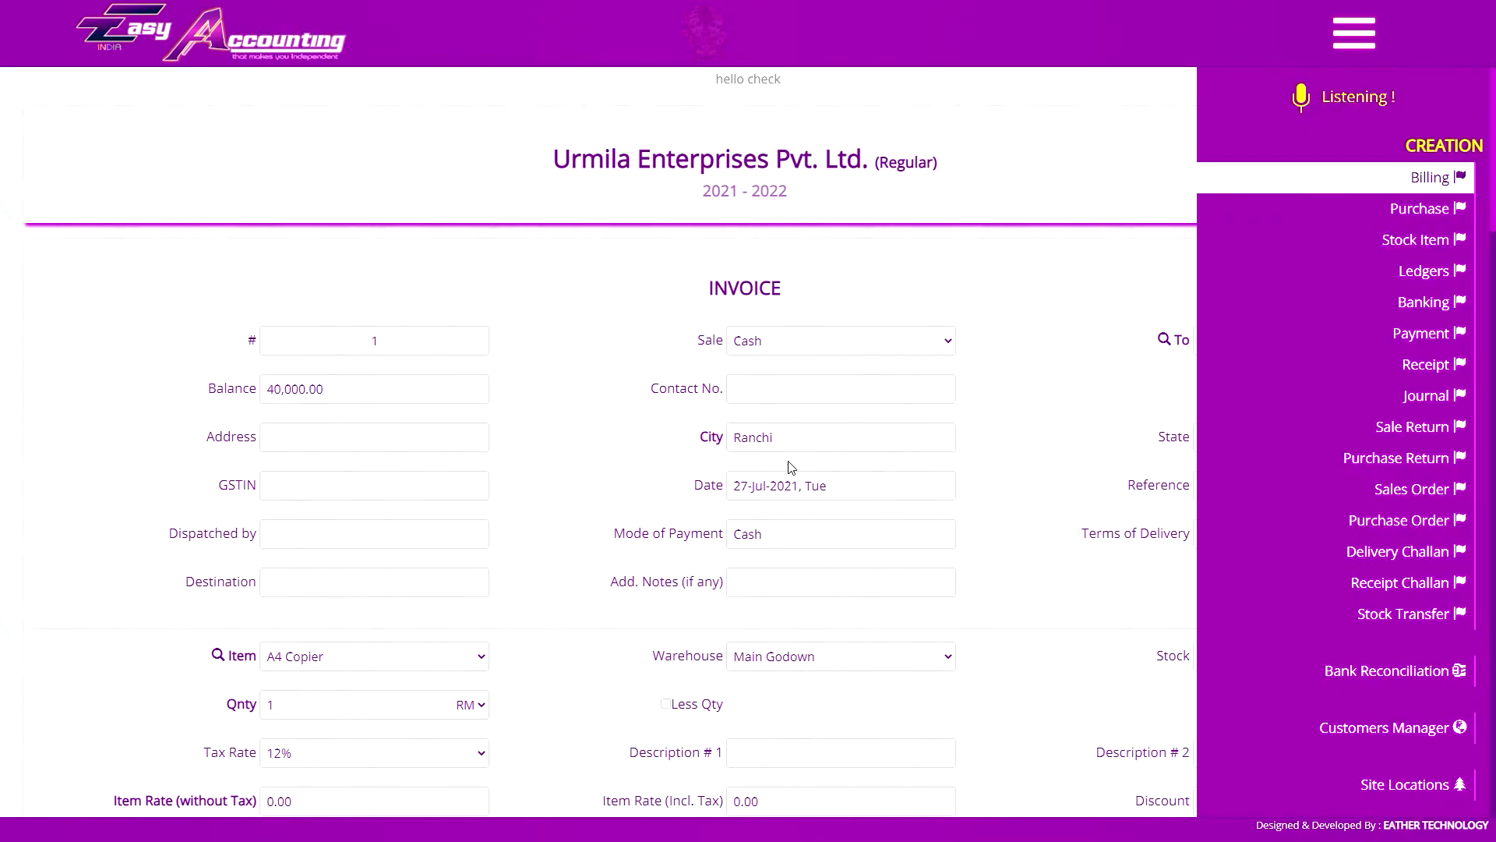
pyautogui.click(1357, 39)
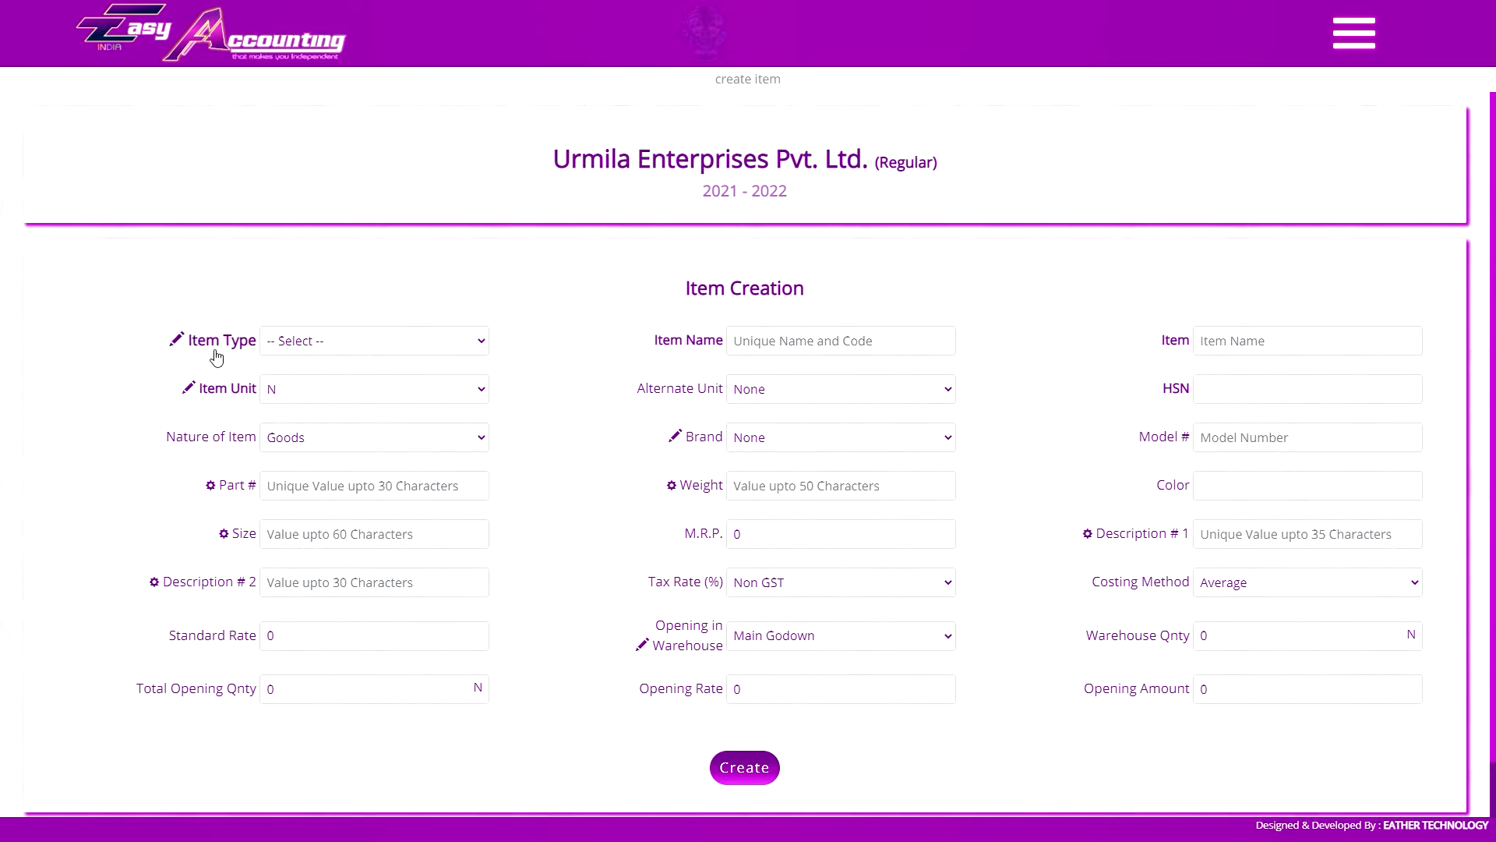
# Check the available item types and create a new item type named paper
pyautogui.click(300, 340)
pyautogui.click(303, 341)
pyautogui.click(303, 340)
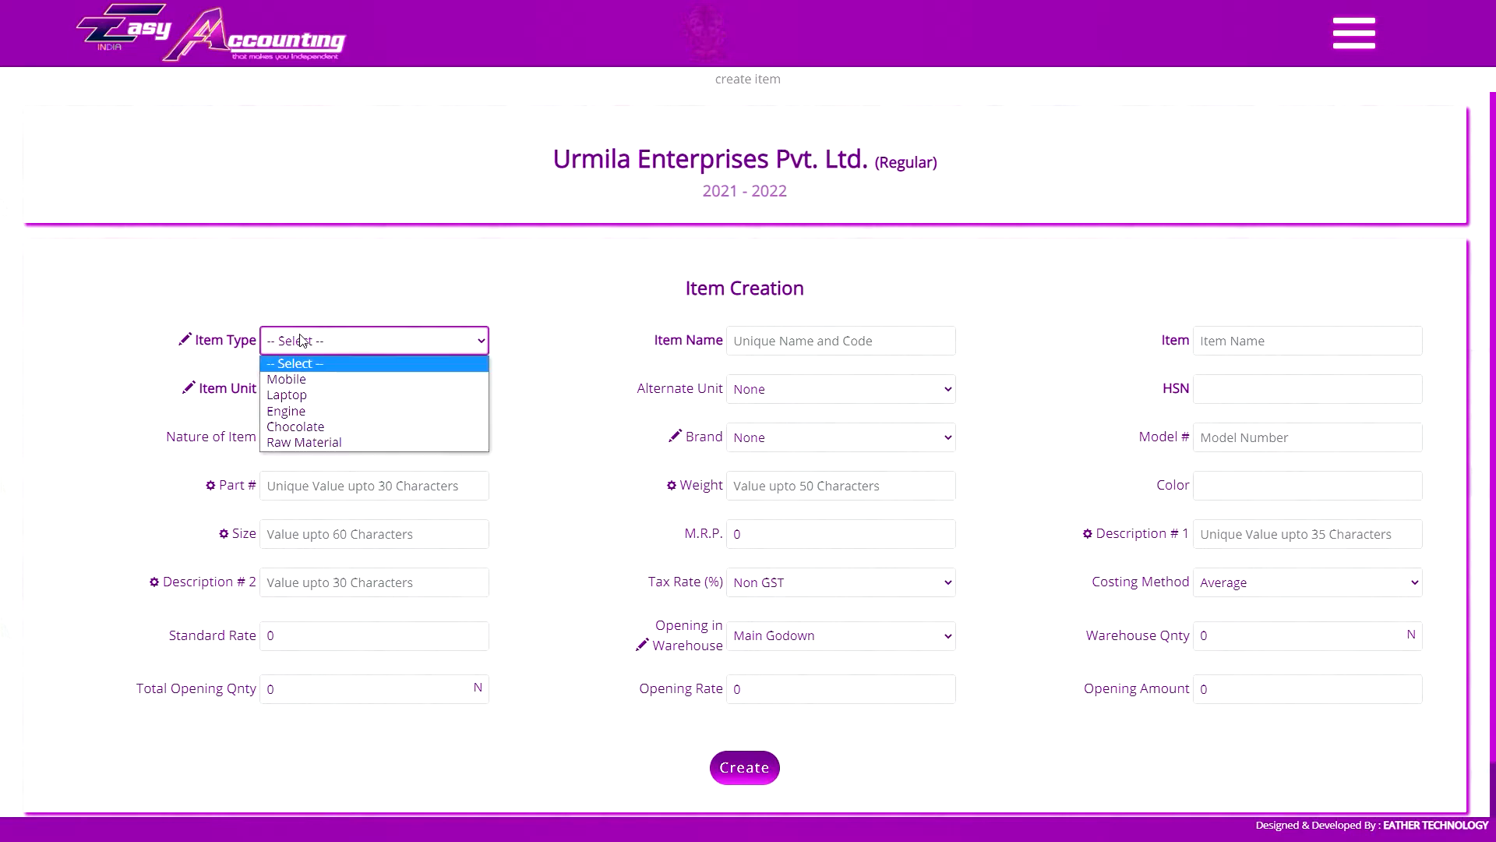
pyautogui.click(303, 341)
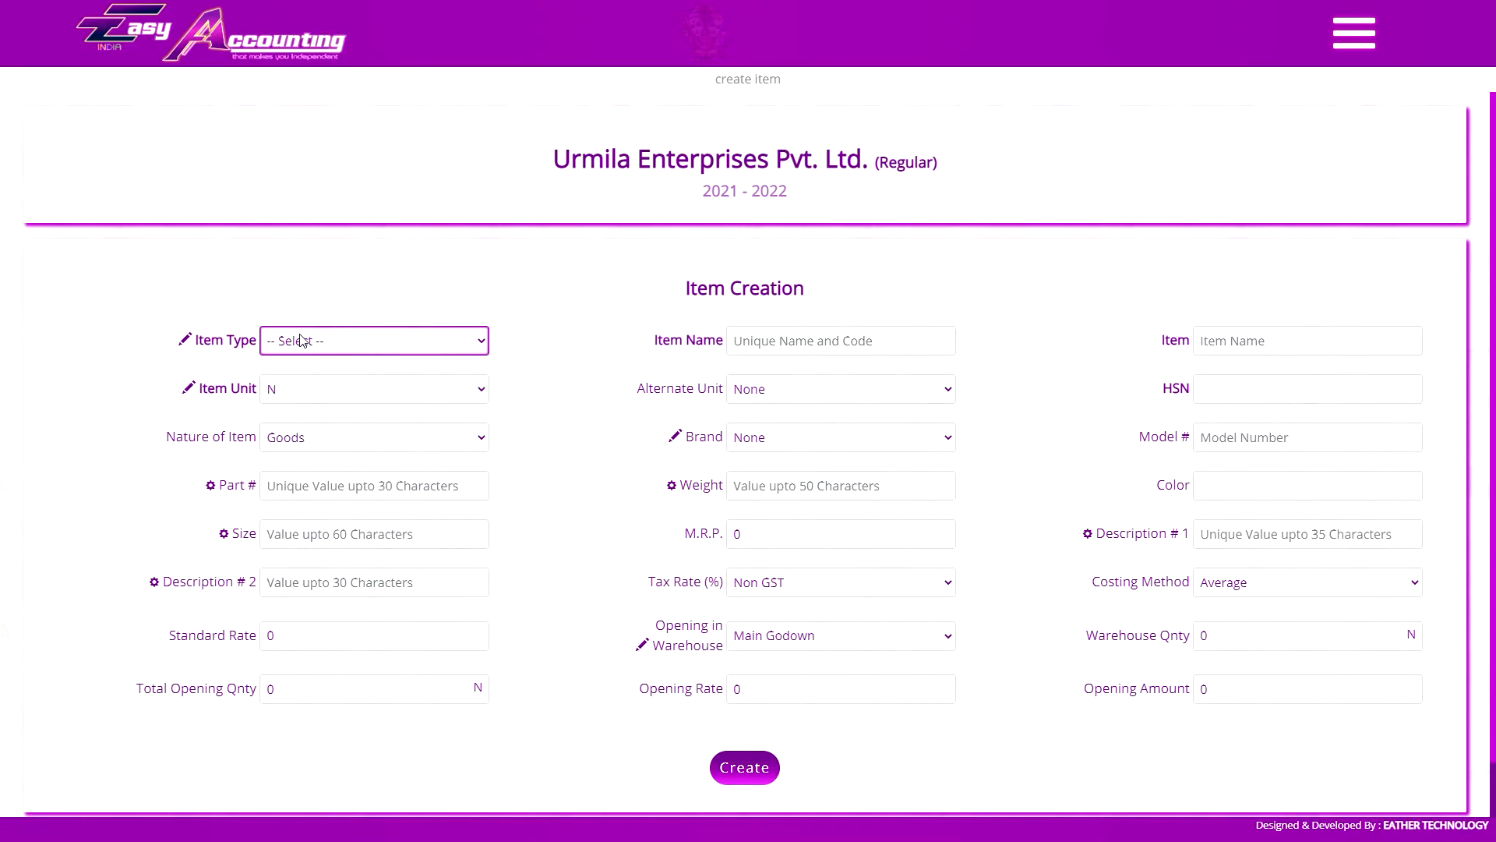
pyautogui.click(212, 343)
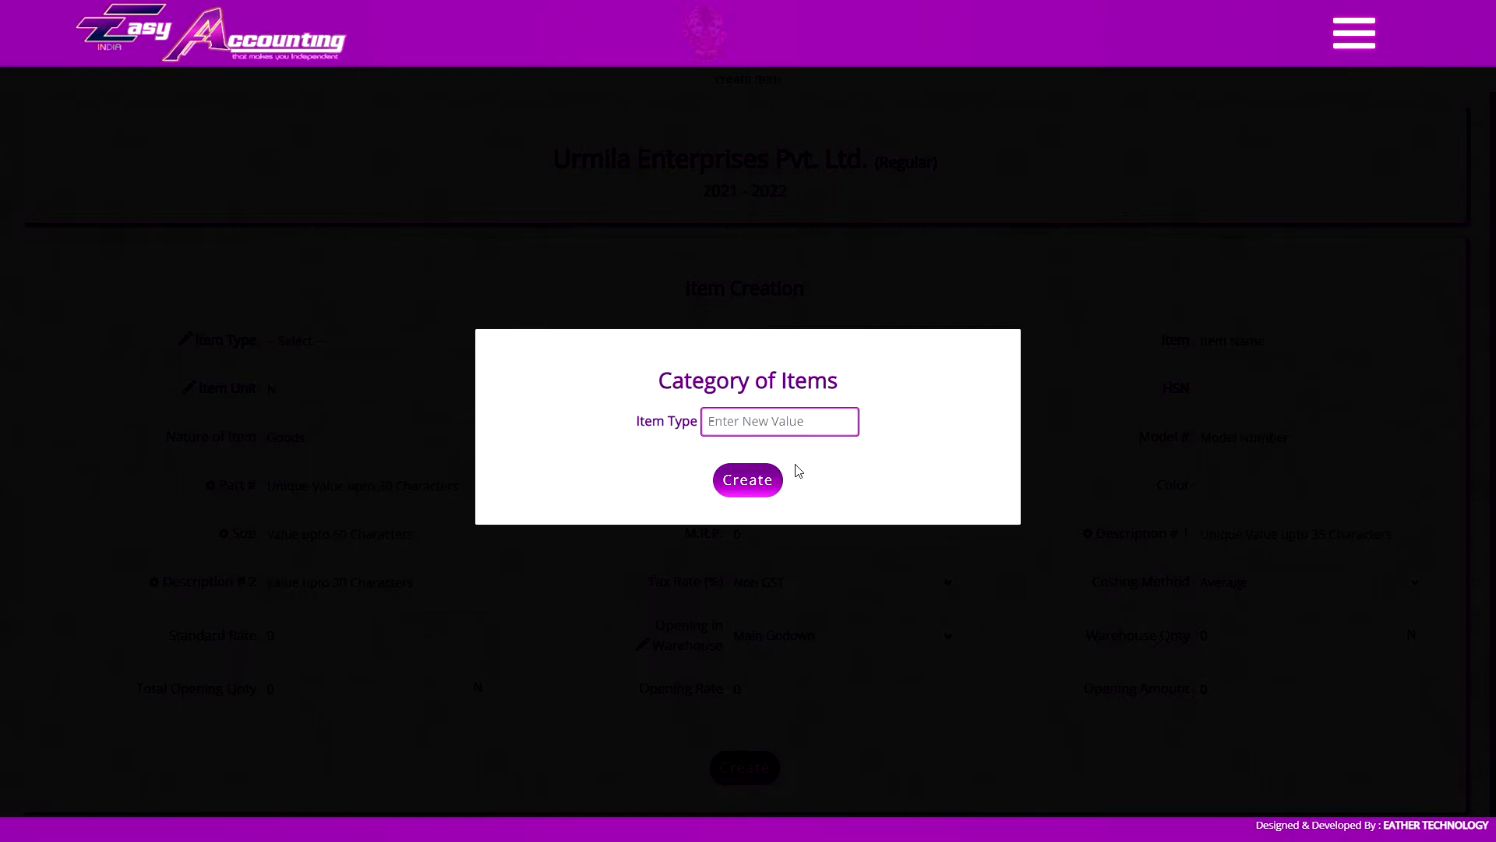
pyautogui.write('paper')
pyautogui.click(746, 482)
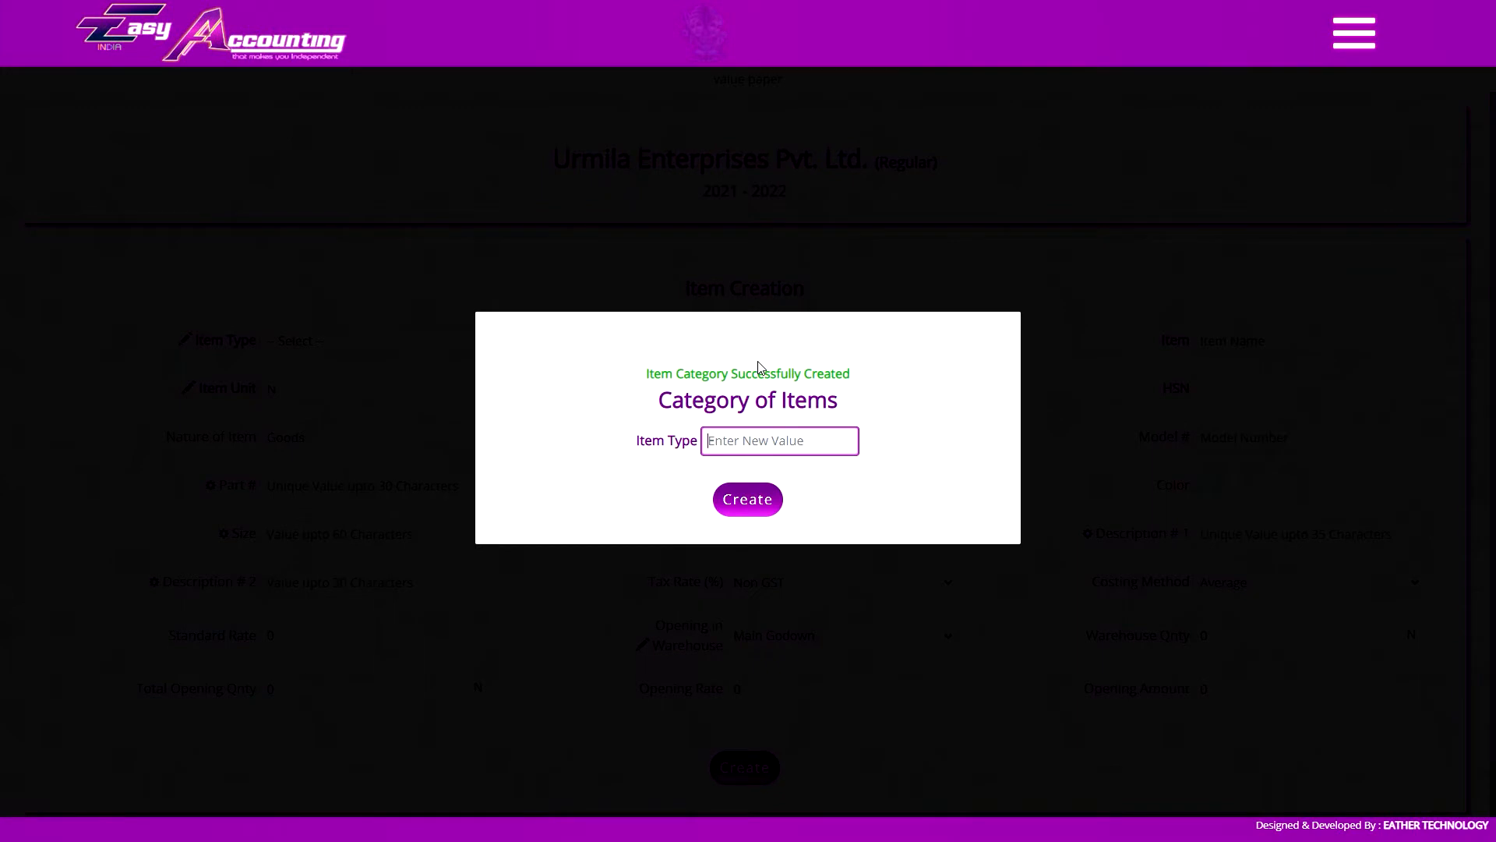
pyautogui.click(1242, 367)
pyautogui.click(367, 341)
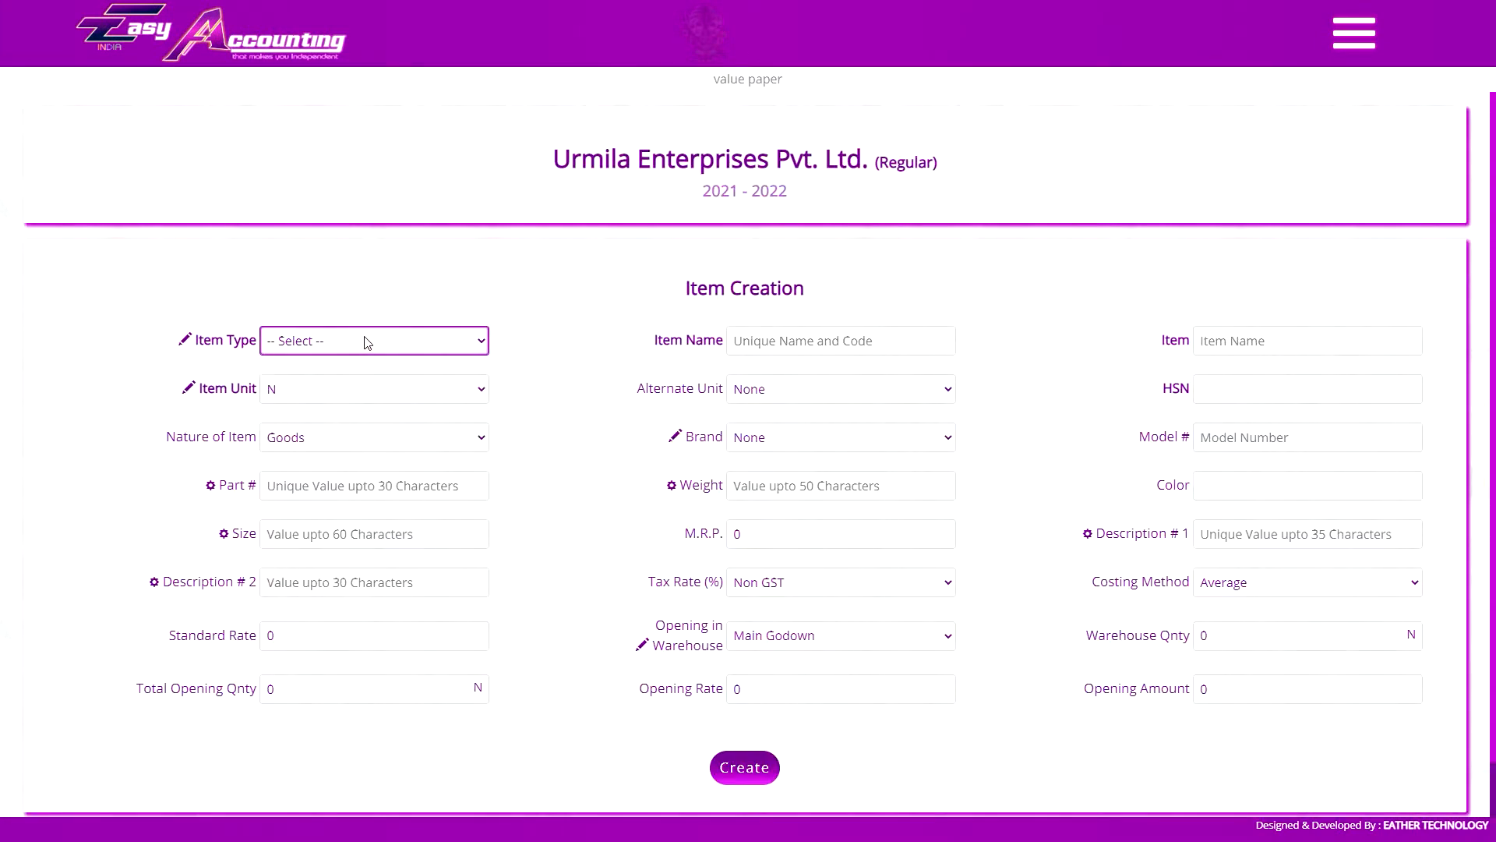
# Open the list of item categories and rename the Paper category as printing paper
pyautogui.click(1353, 33)
pyautogui.scroll(-15, 1225, 468)
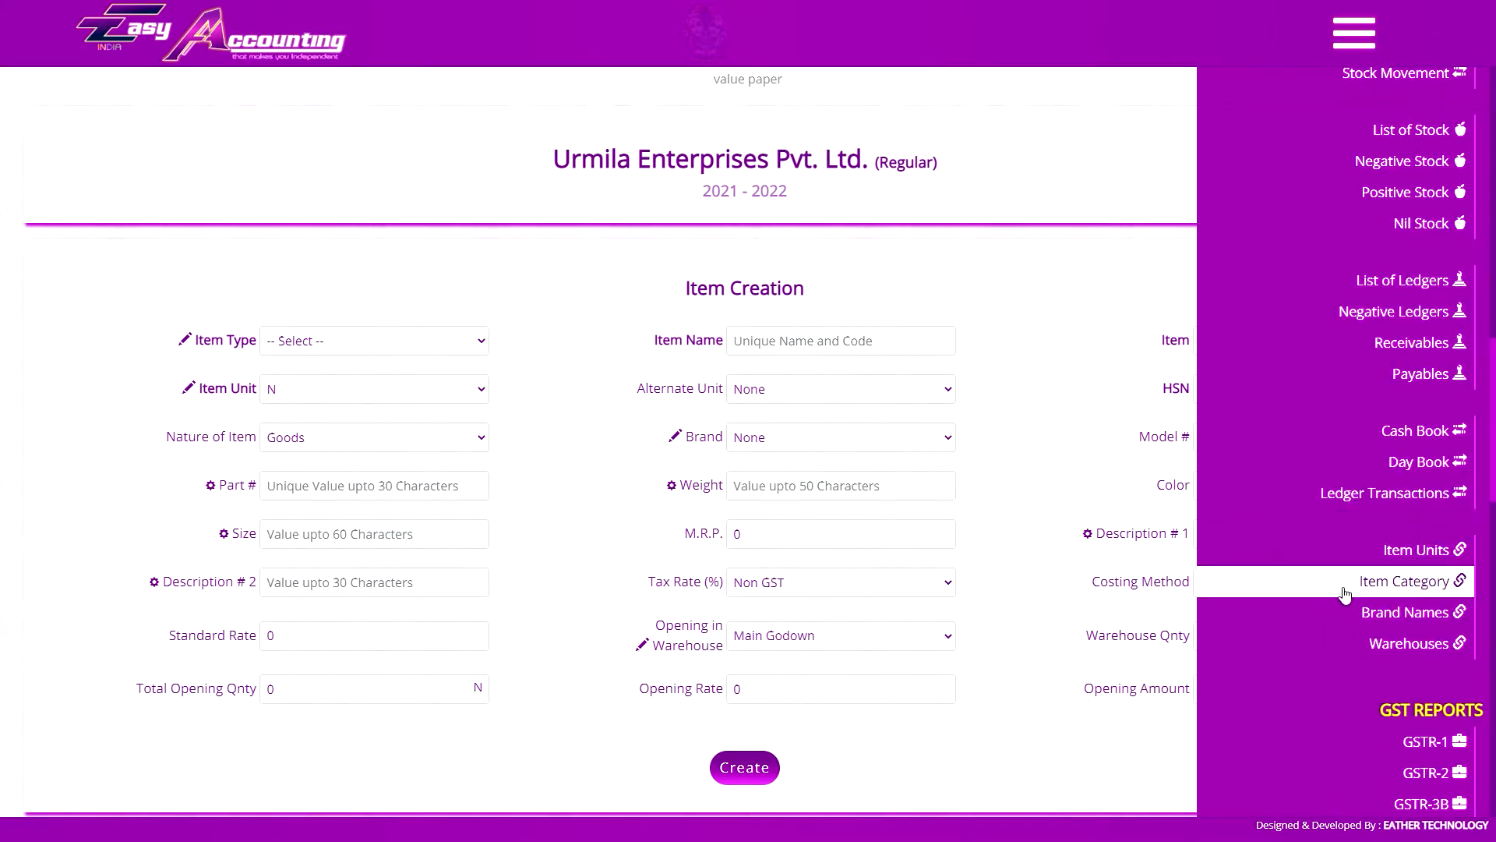
pyautogui.click(1343, 46)
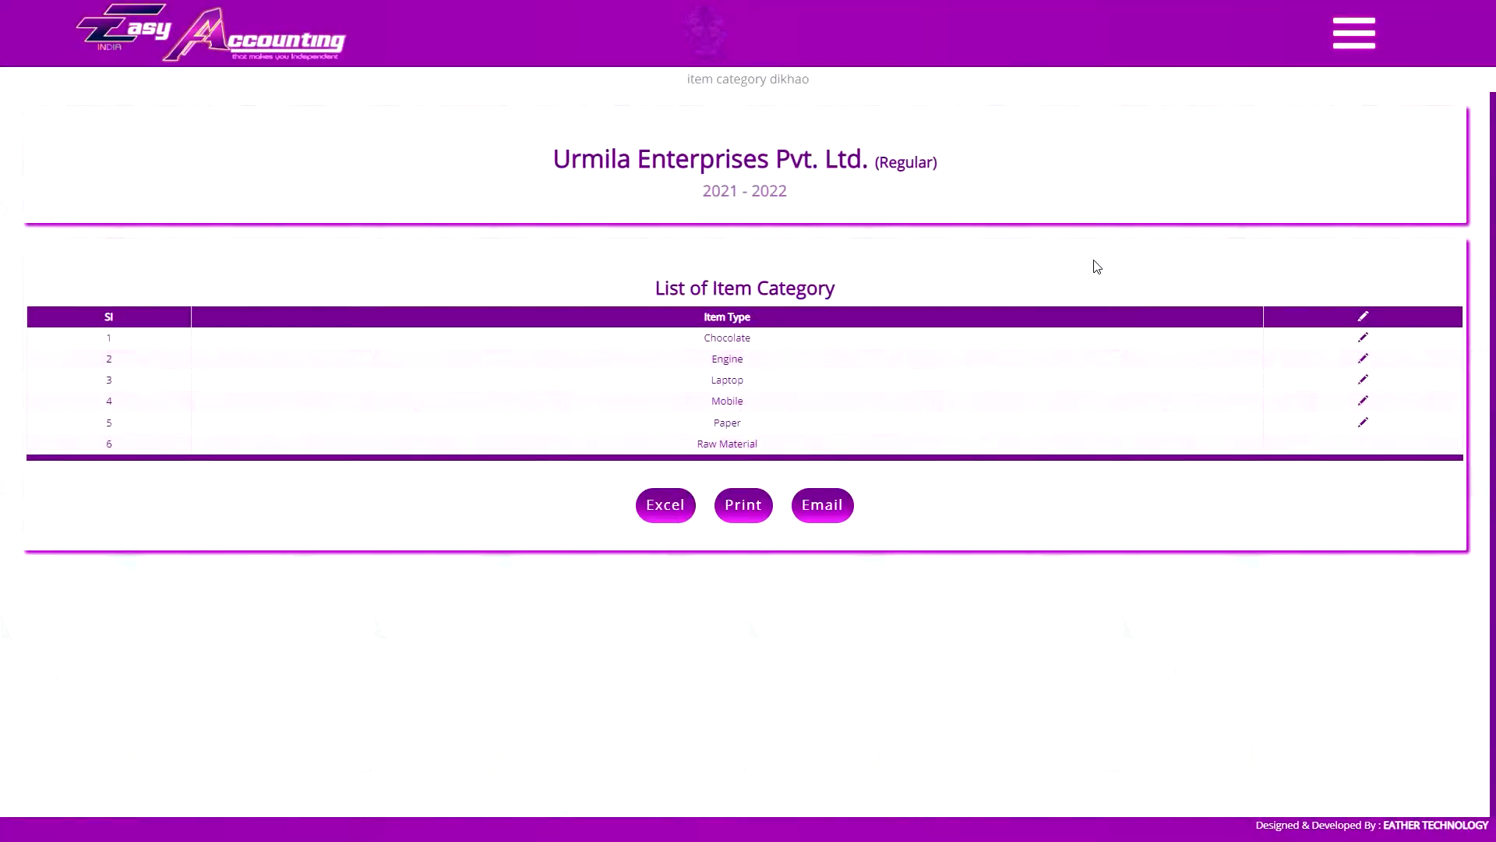
pyautogui.click(1363, 422)
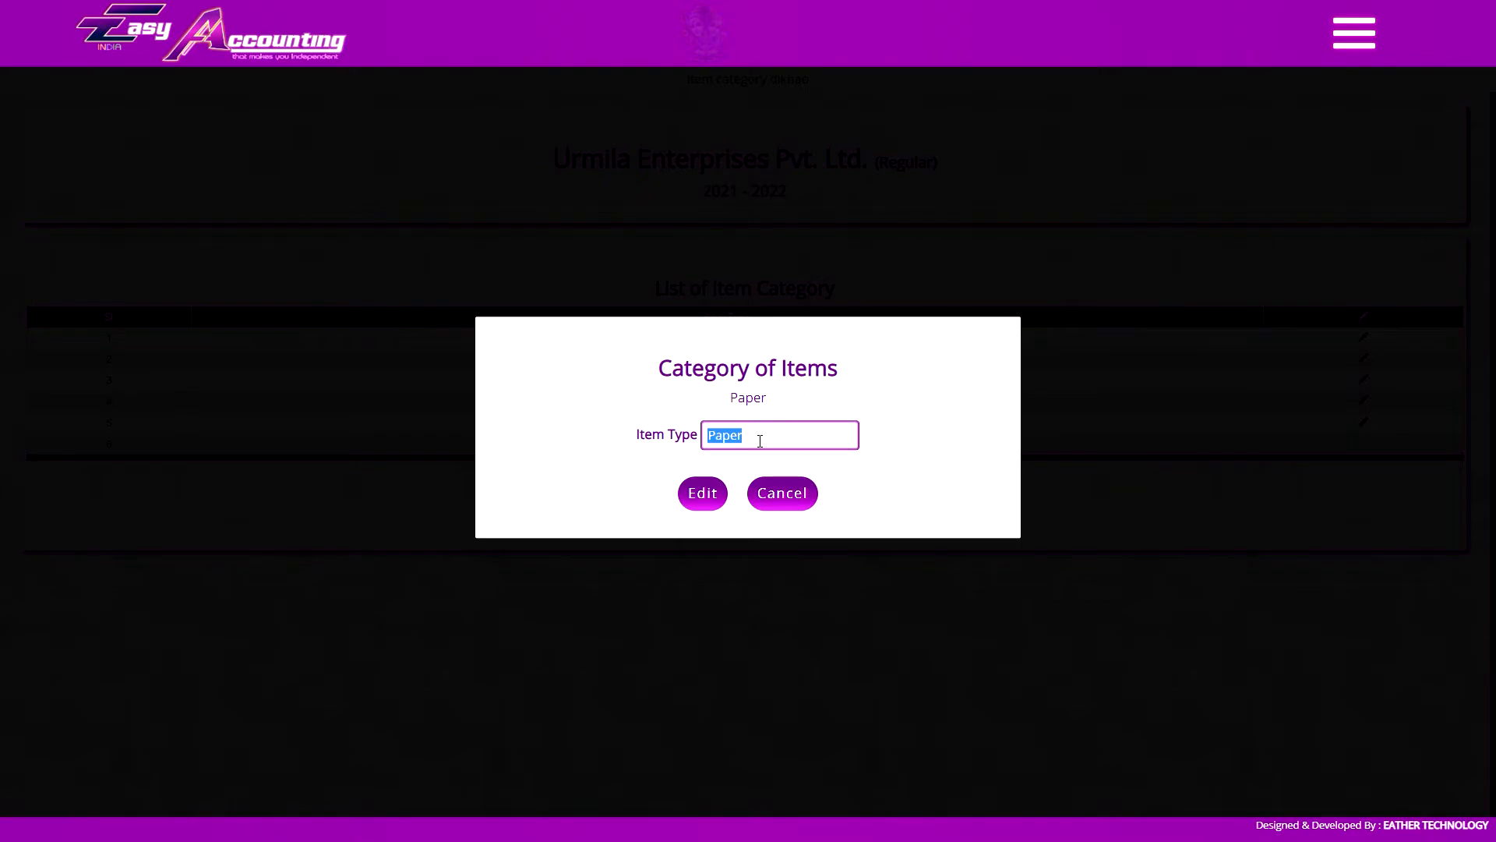
pyautogui.write('printing paper')
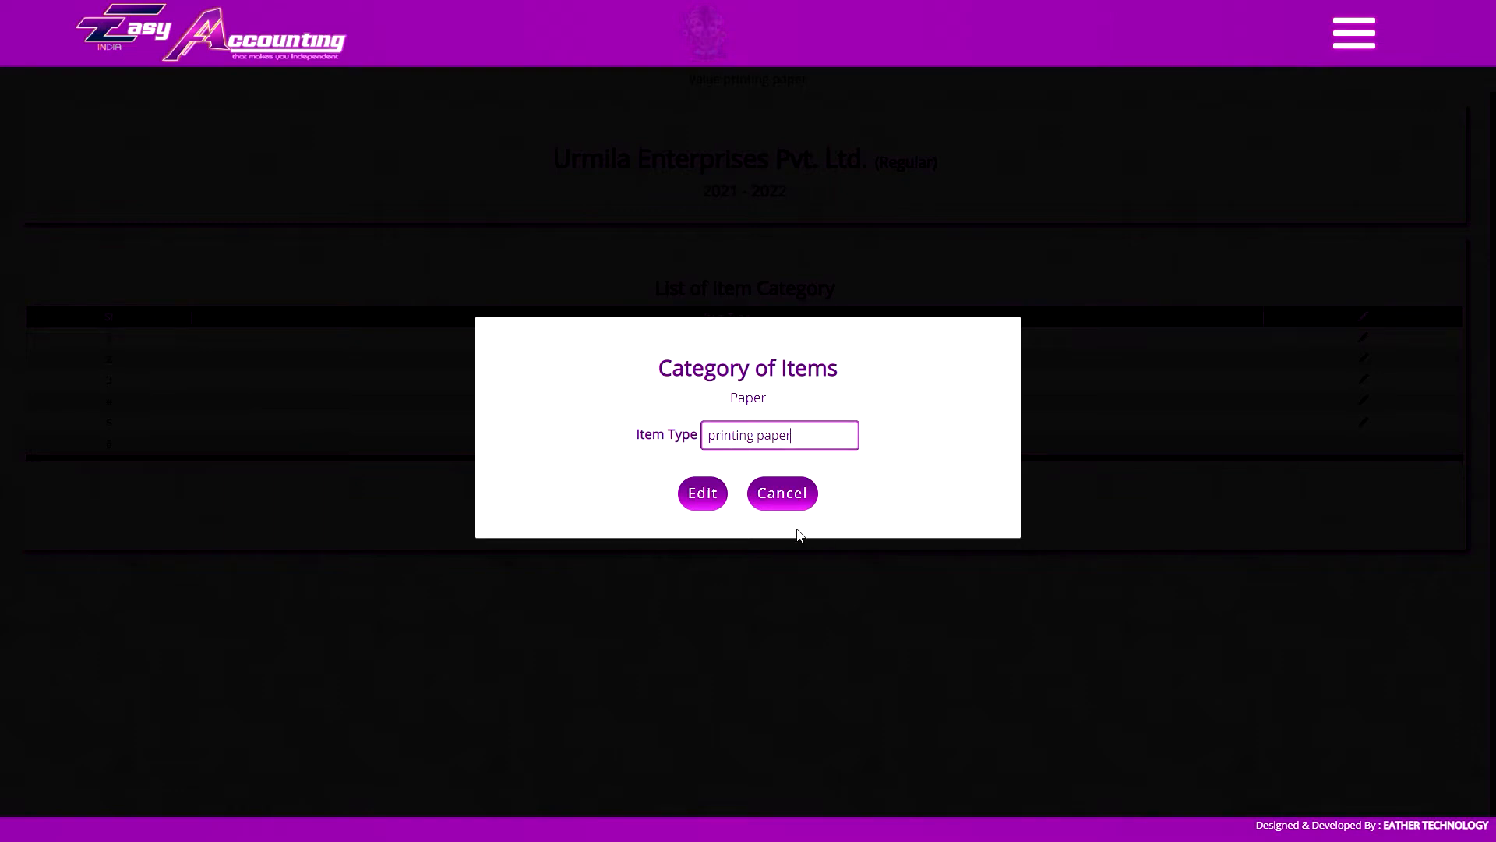
pyautogui.click(711, 499)
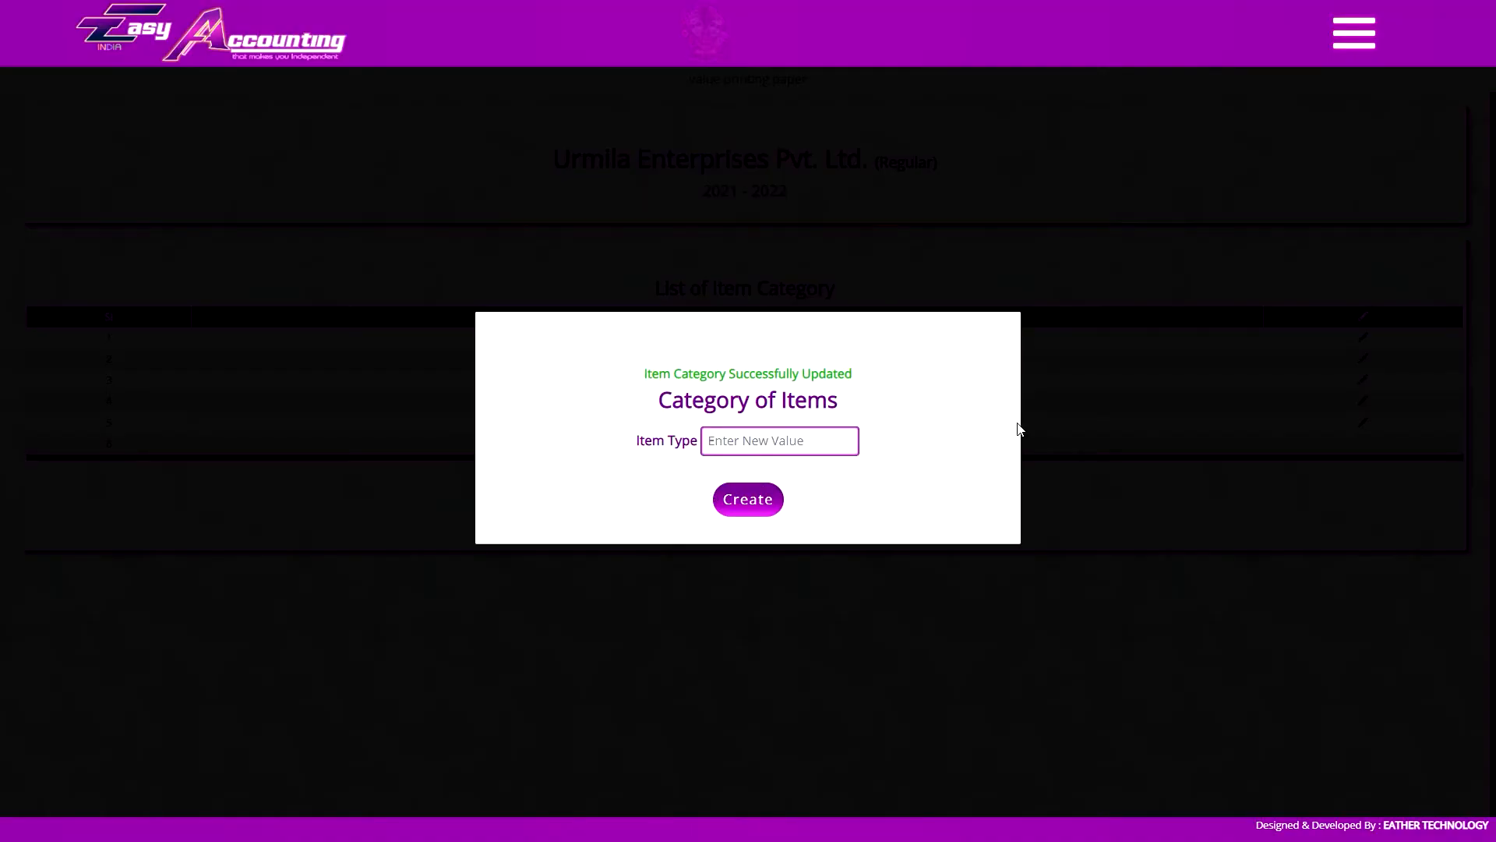
pyautogui.click(1079, 397)
# Return to the Item Creation form and create a new brand named samsung
pyautogui.moveTo(1360, 276)
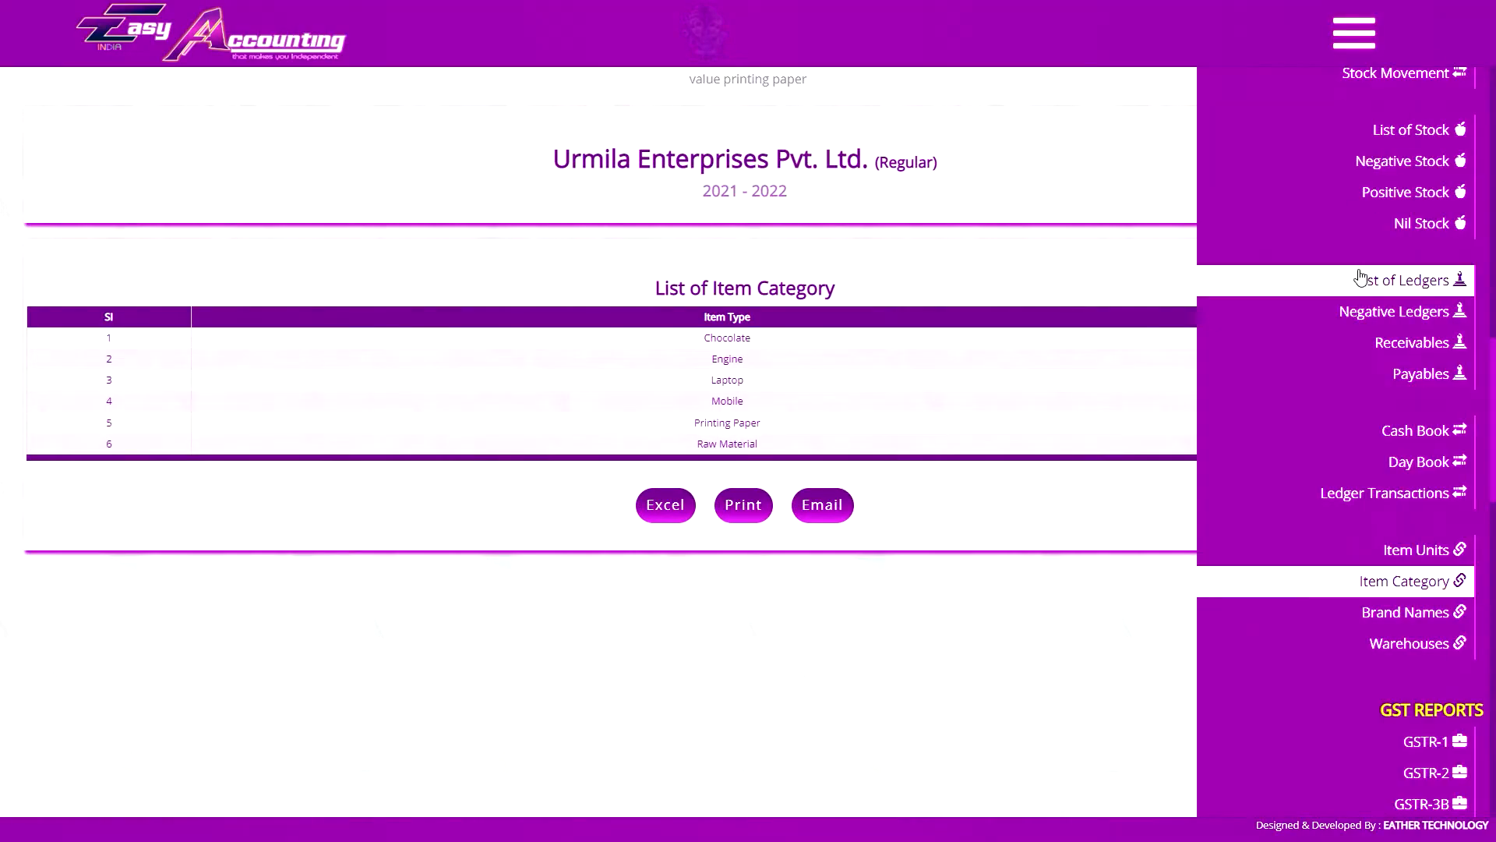
pyautogui.click(1355, 38)
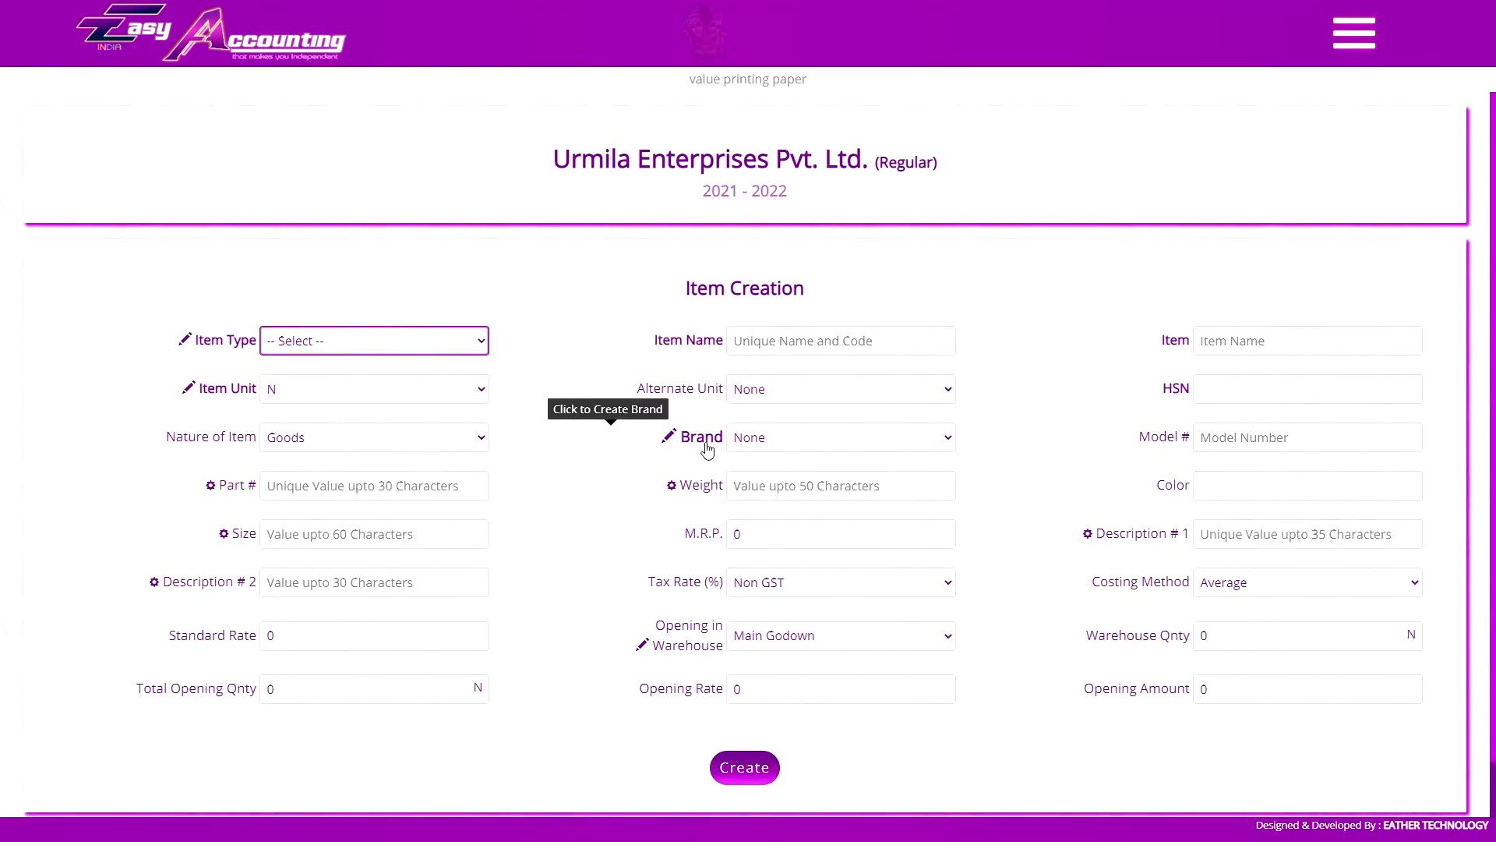
pyautogui.click(707, 449)
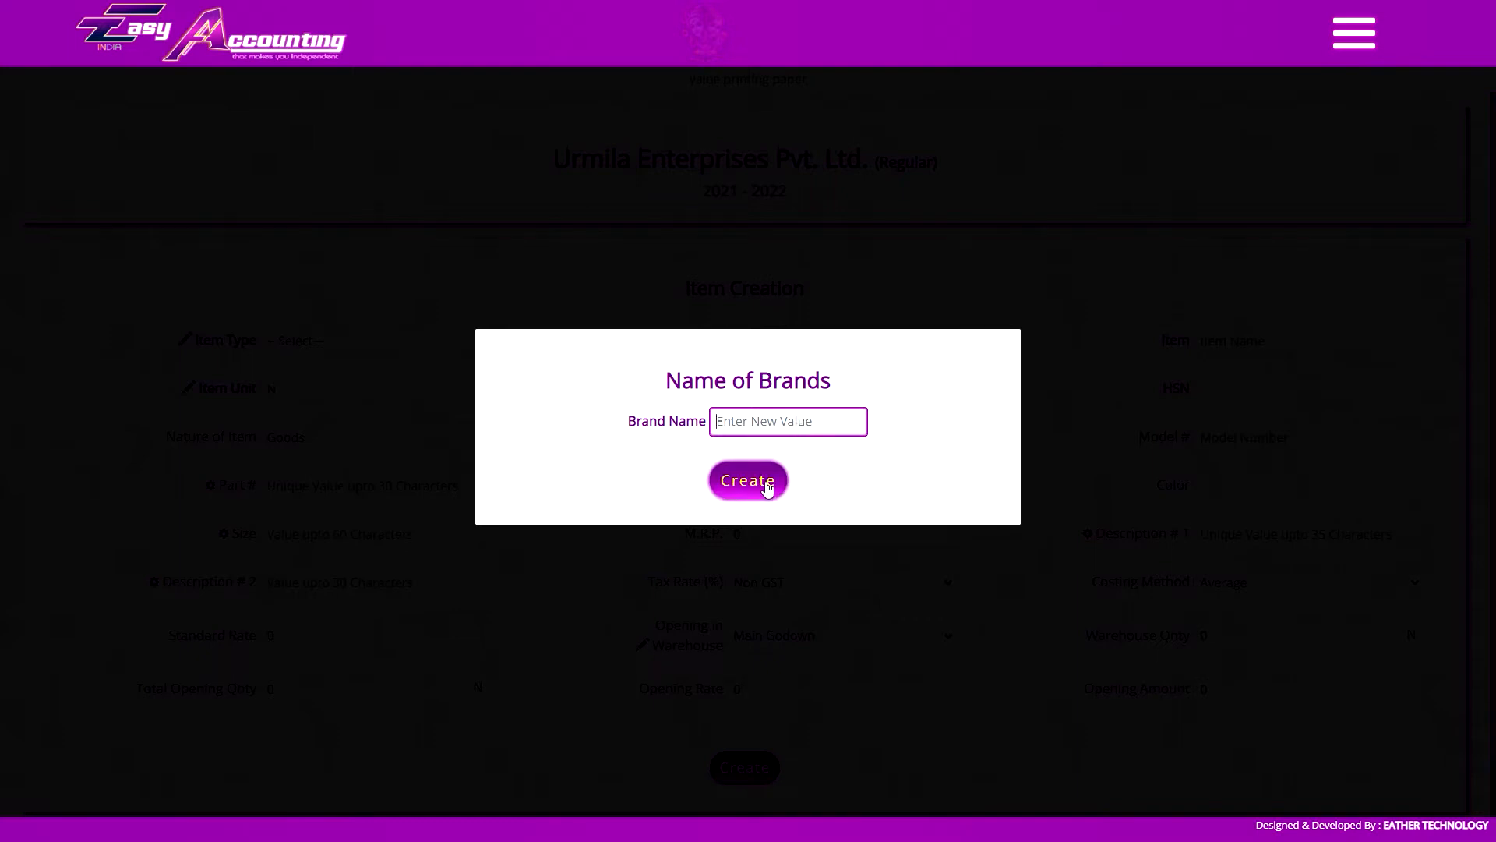
pyautogui.write('samsung')
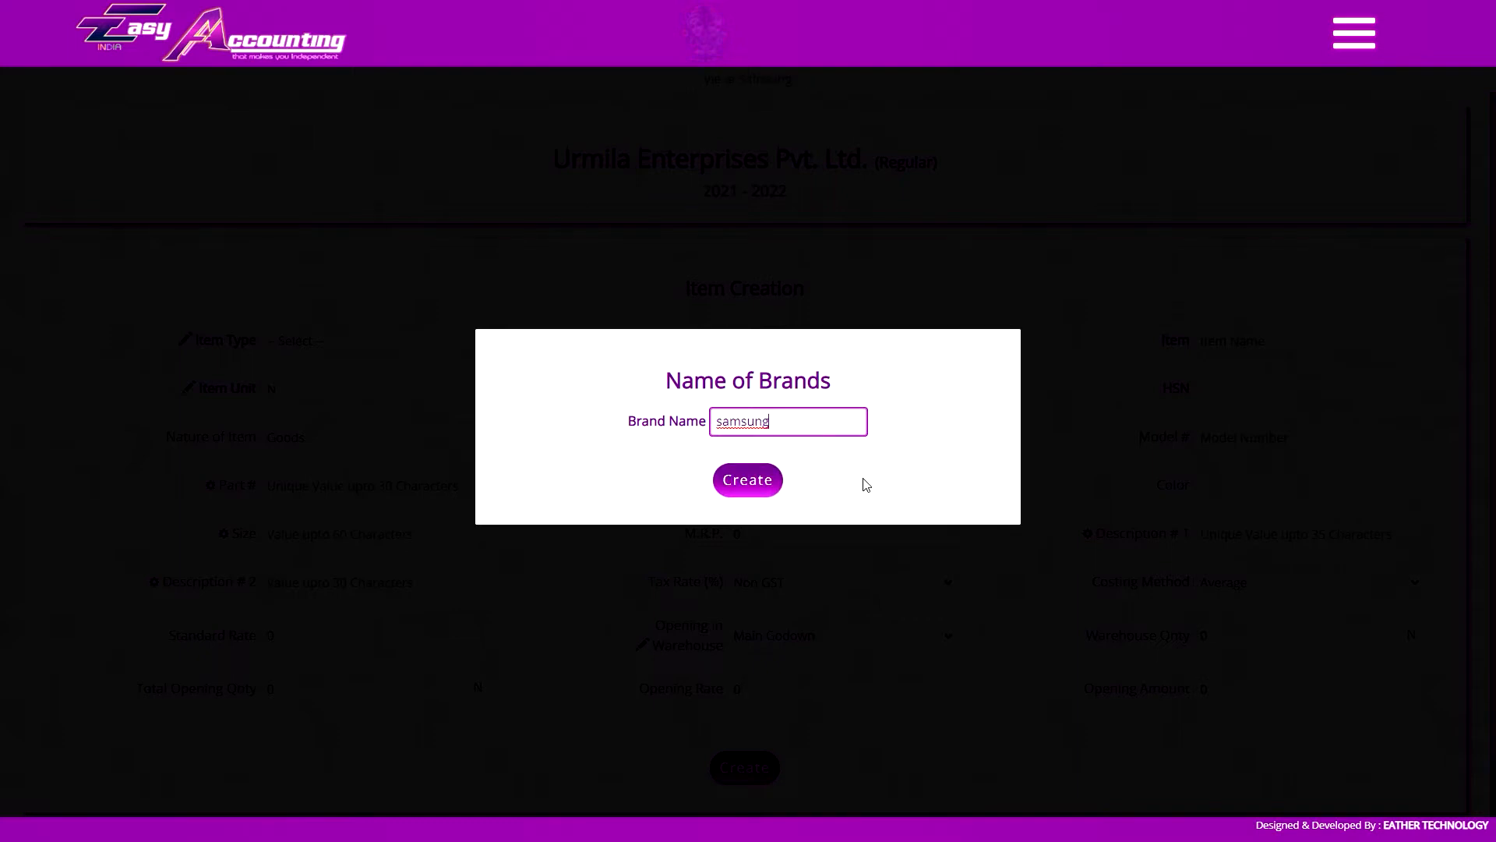
pyautogui.click(747, 479)
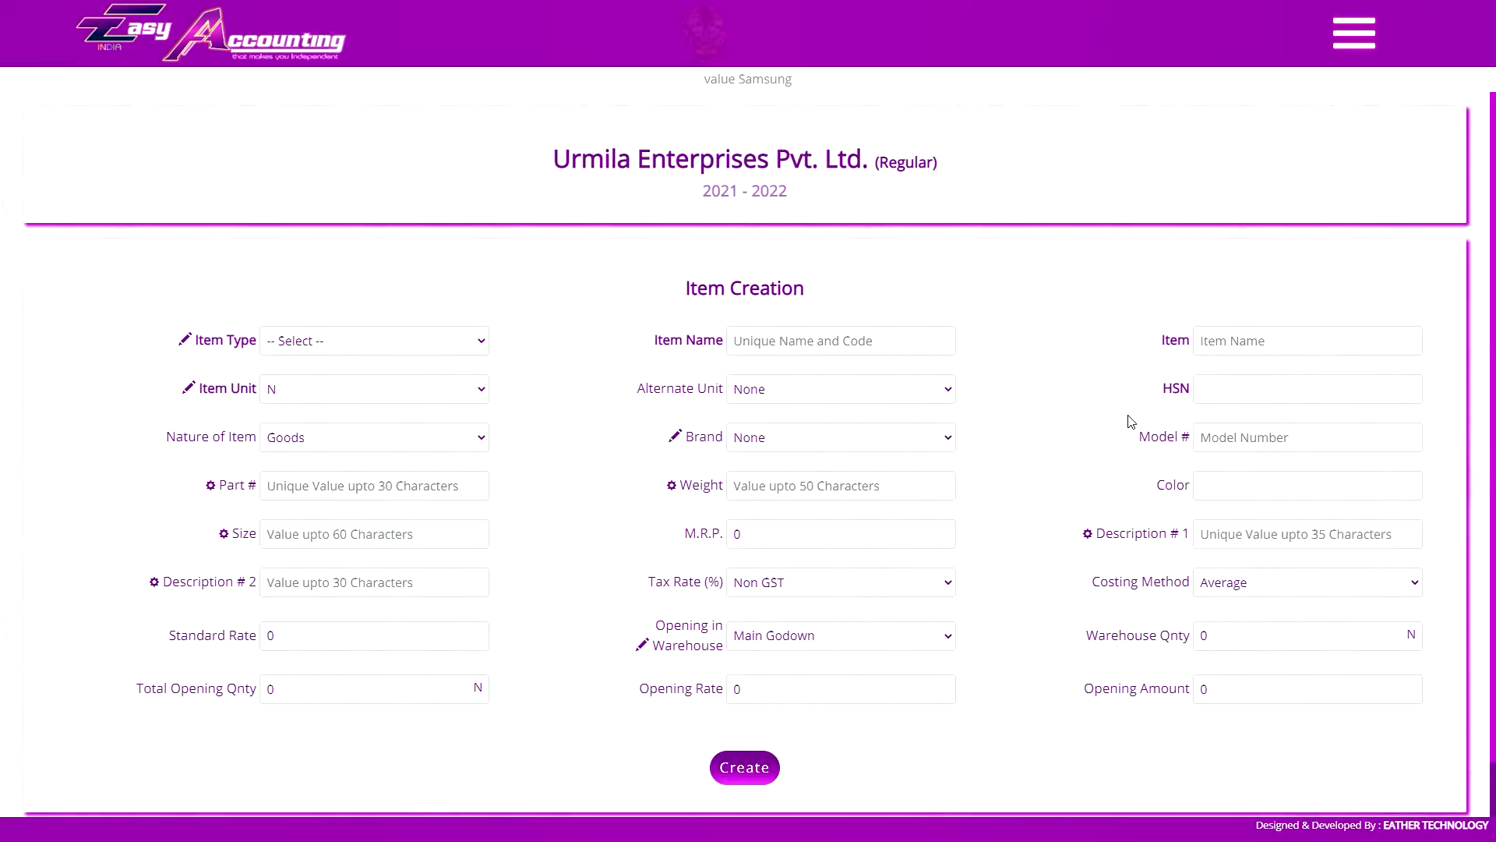
# View the list of brands and open the Samsung entry for editing without changing it
pyautogui.click(1354, 34)
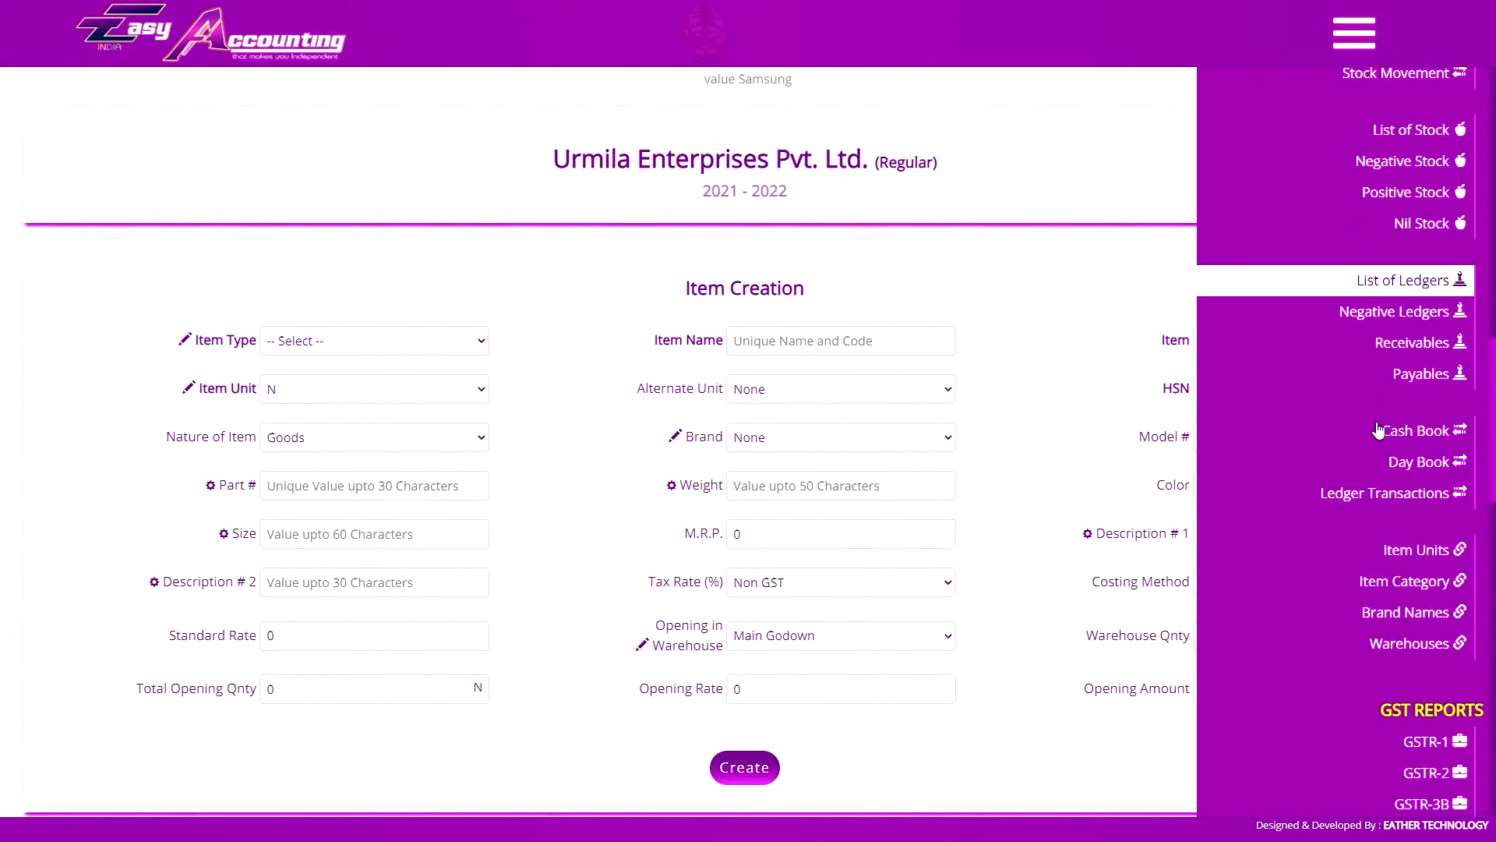
pyautogui.click(1408, 612)
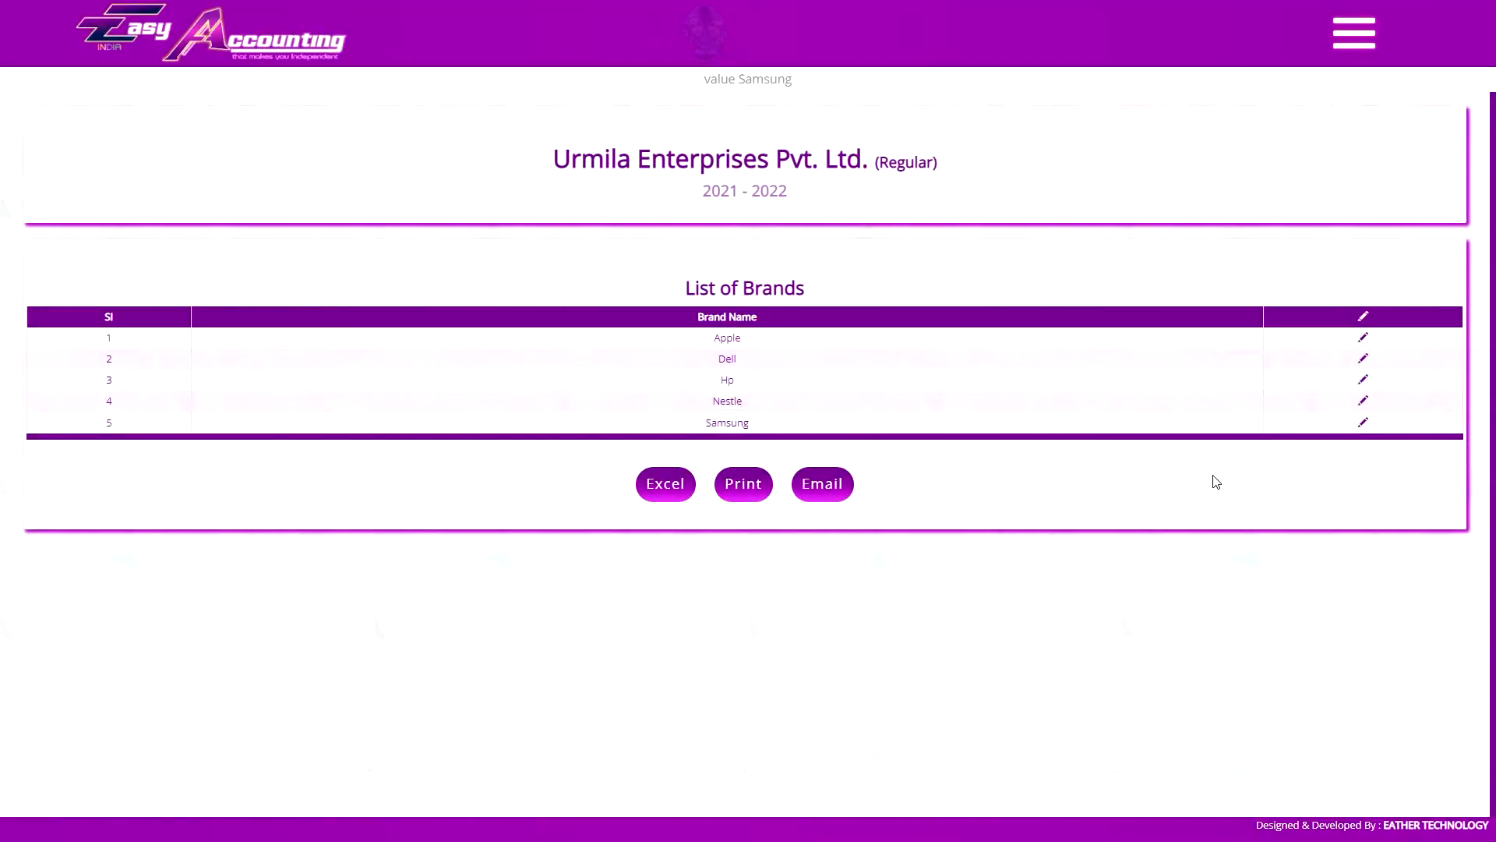
pyautogui.click(1382, 427)
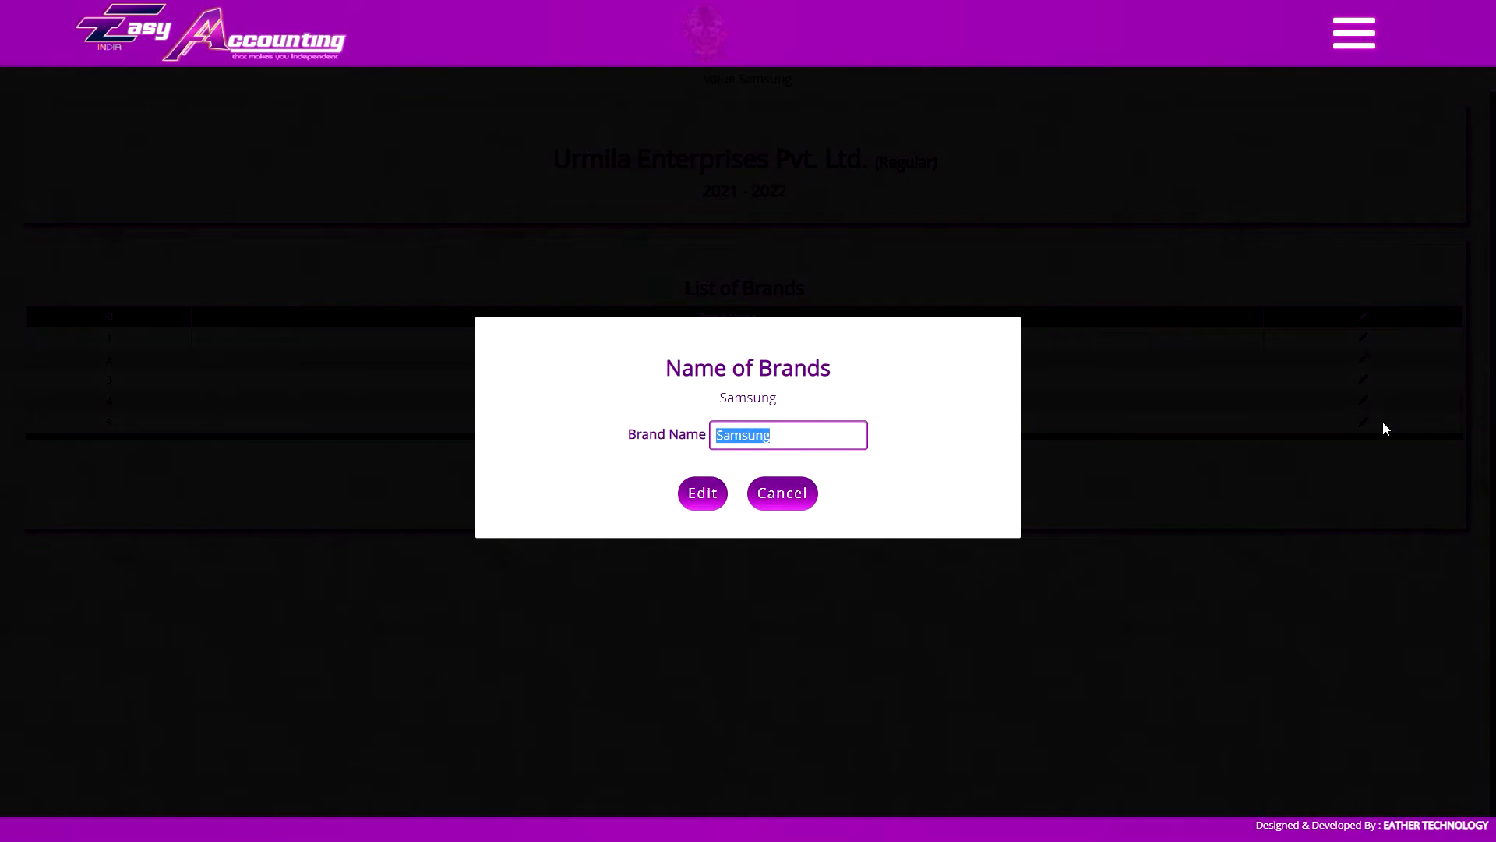
pyautogui.click(800, 502)
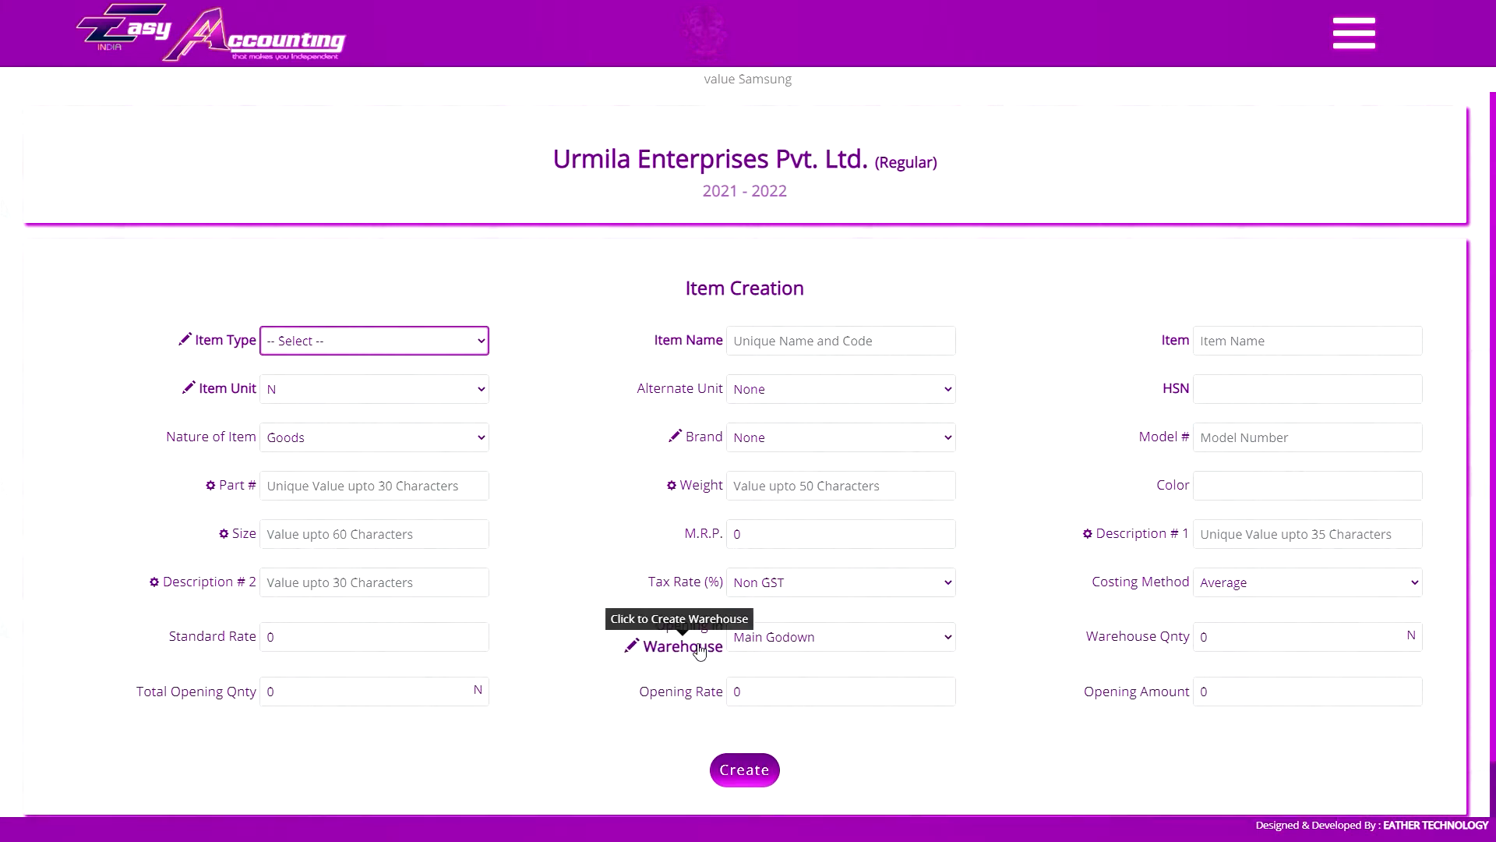
# Check the opening warehouse options and create a warehouse named New Warehouse with its address
pyautogui.click(771, 636)
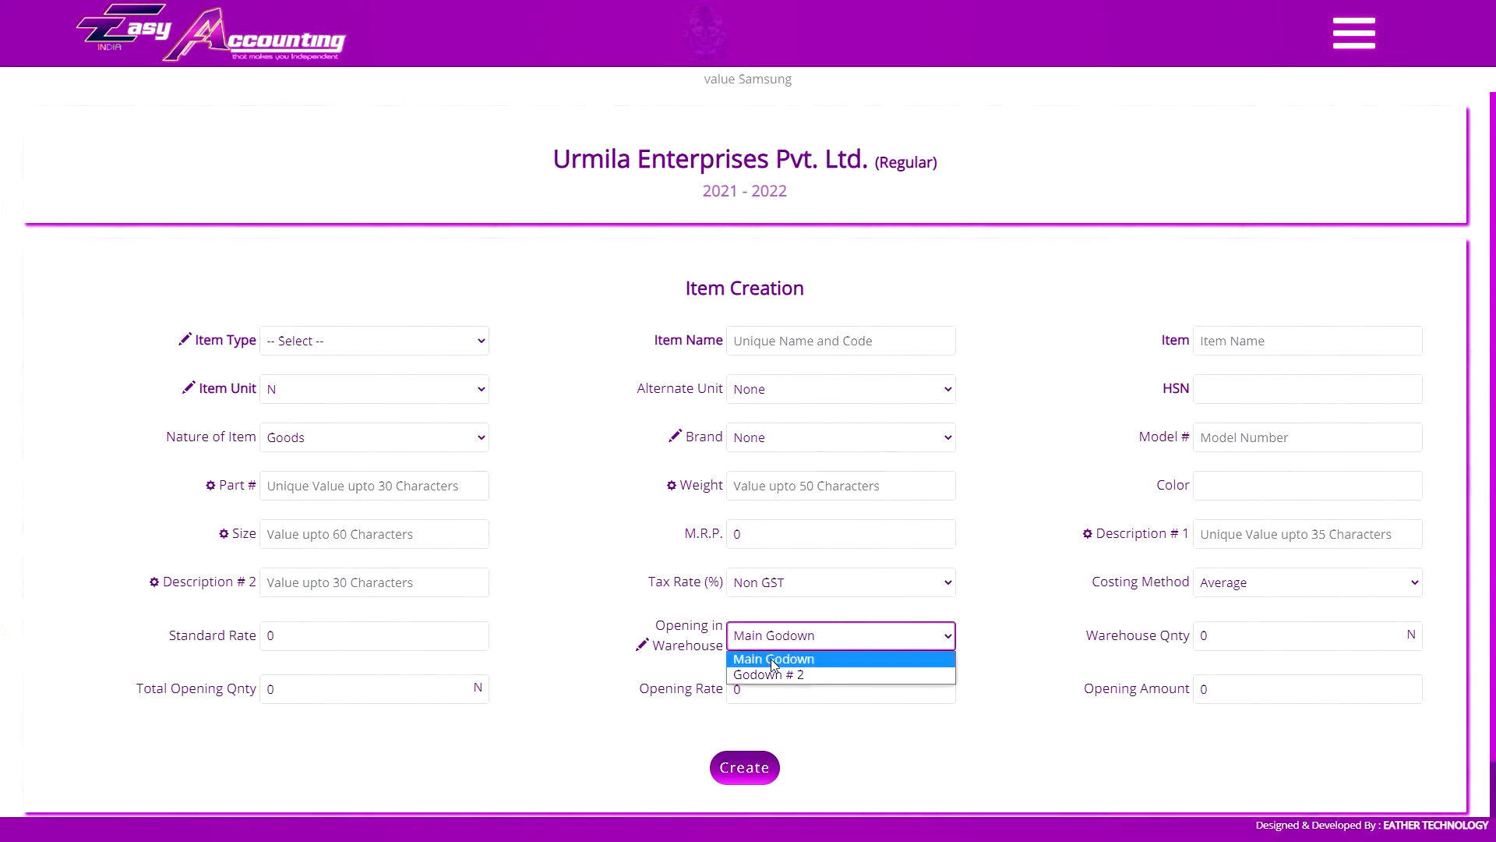
pyautogui.click(780, 639)
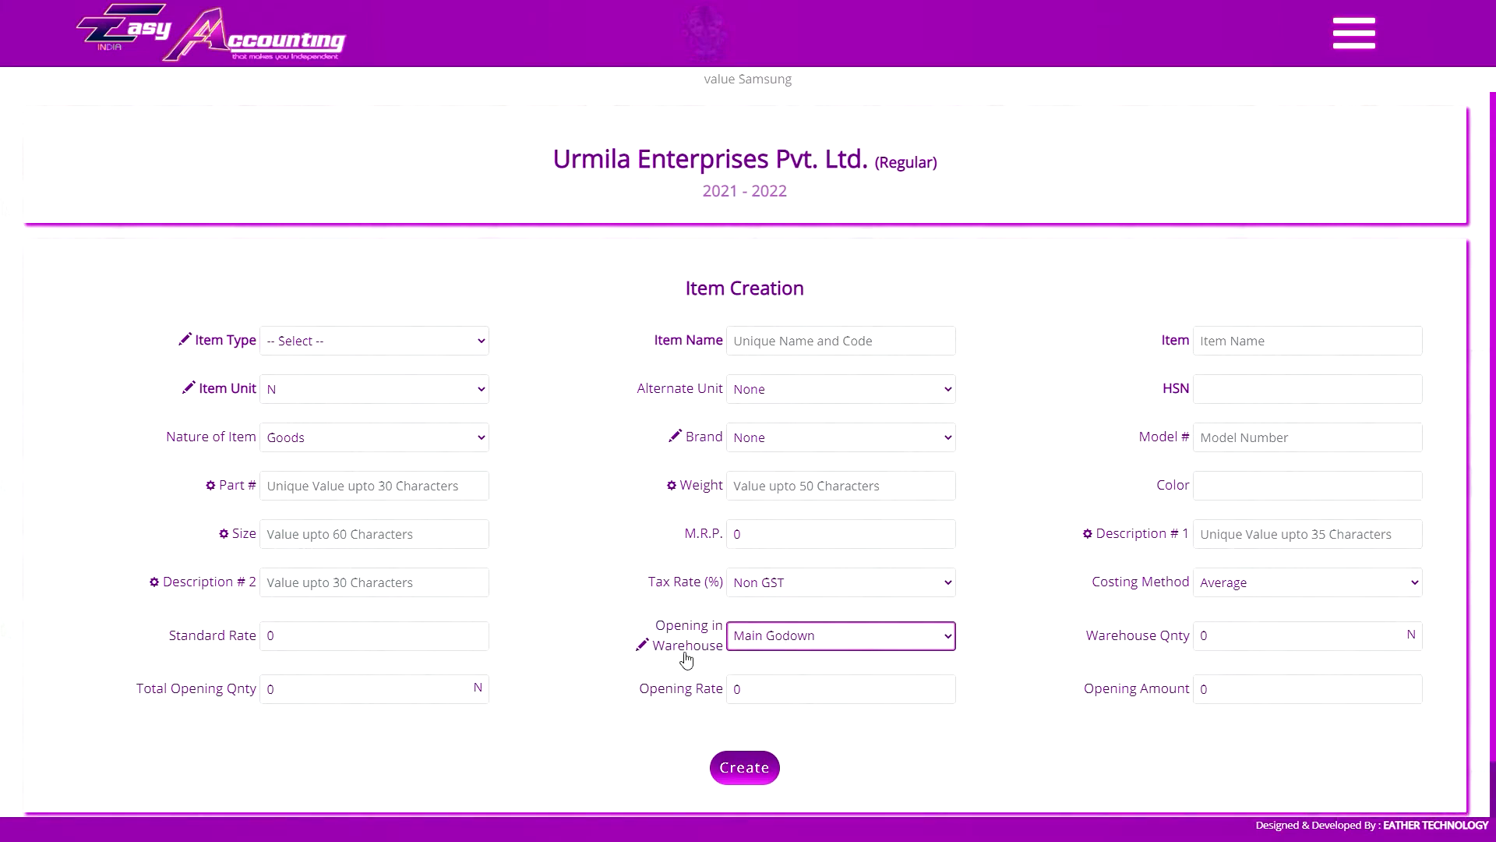
pyautogui.click(688, 653)
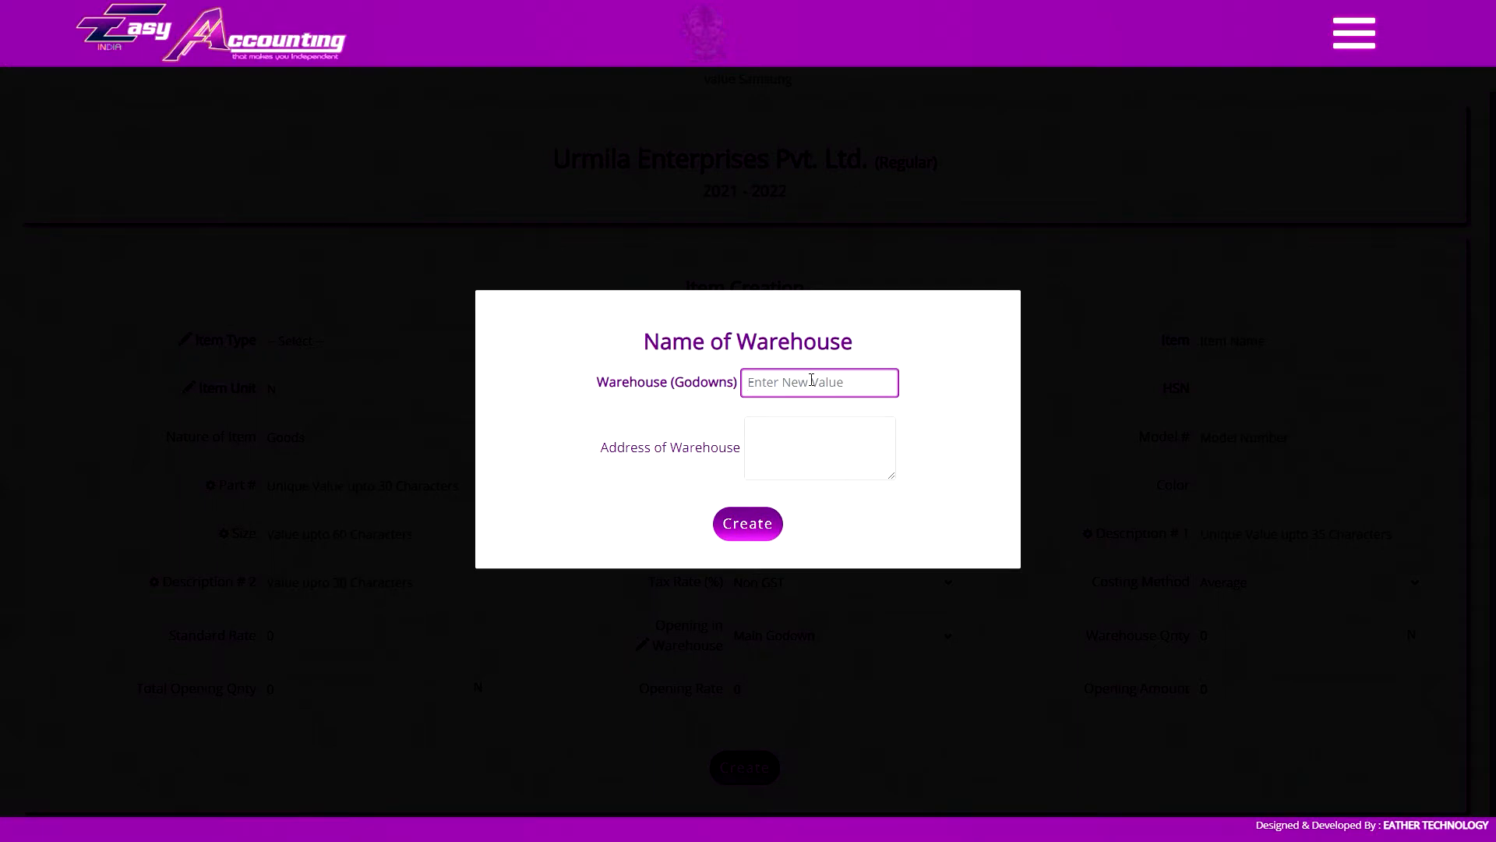
pyautogui.click(779, 453)
pyautogui.click(746, 524)
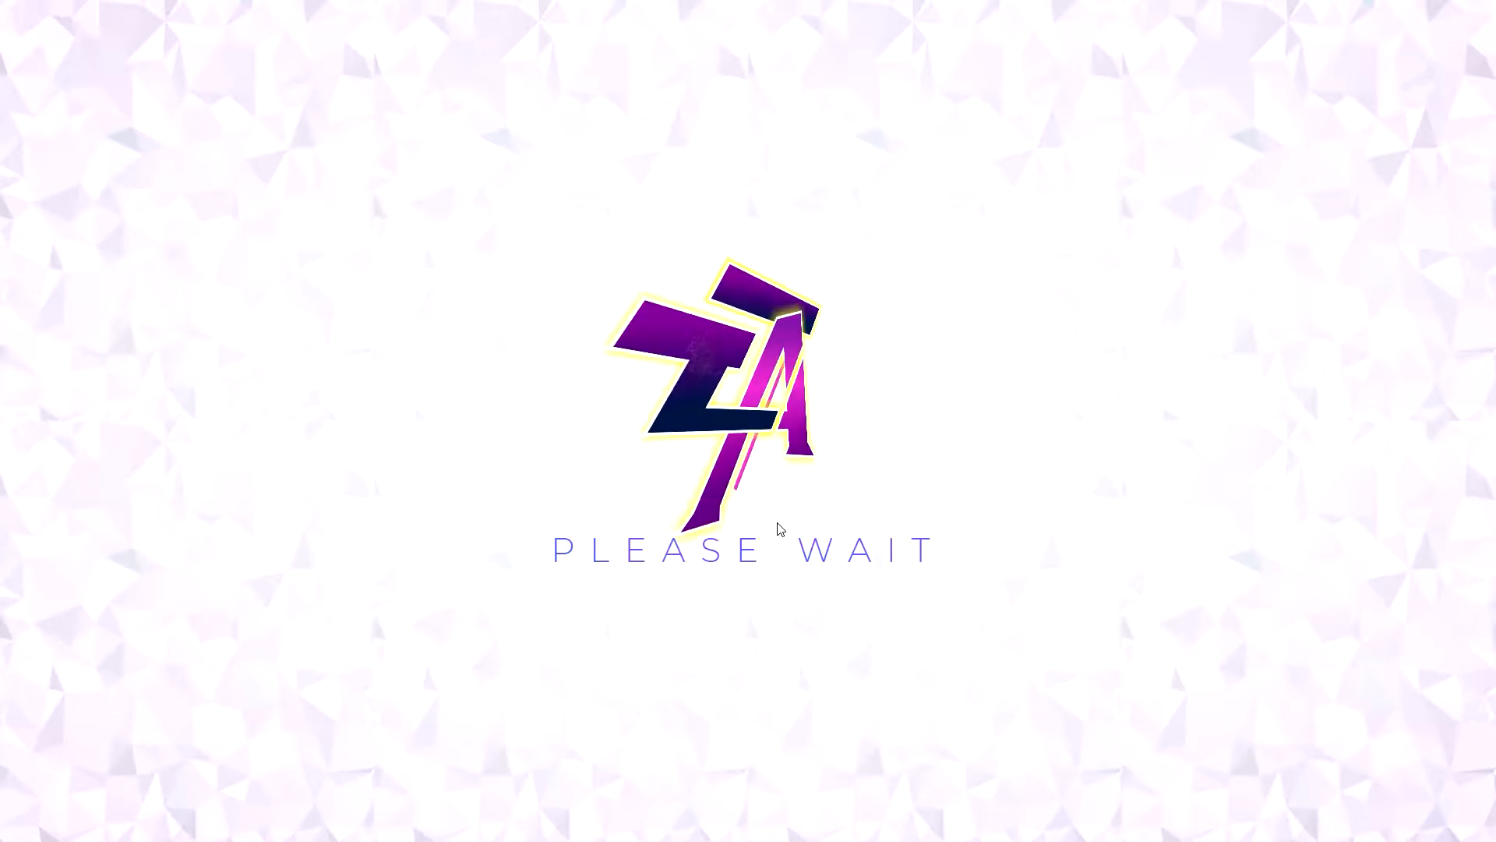
pyautogui.click(1167, 433)
# View the list of warehouses and open the New Warehouse entry for editing without changing it
pyautogui.click(1372, 37)
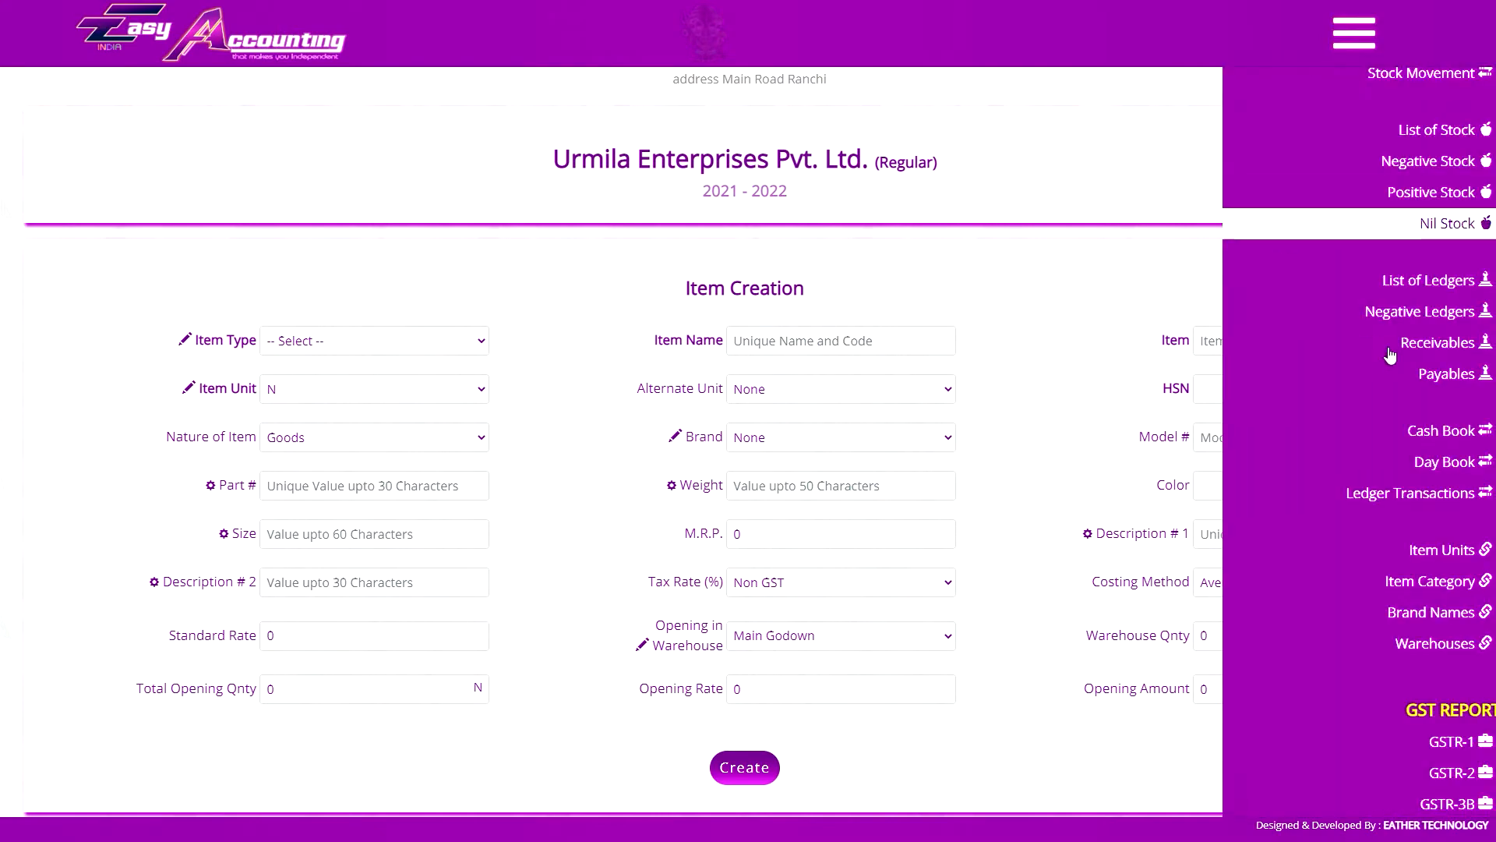
pyautogui.scroll(-4, 1390, 354)
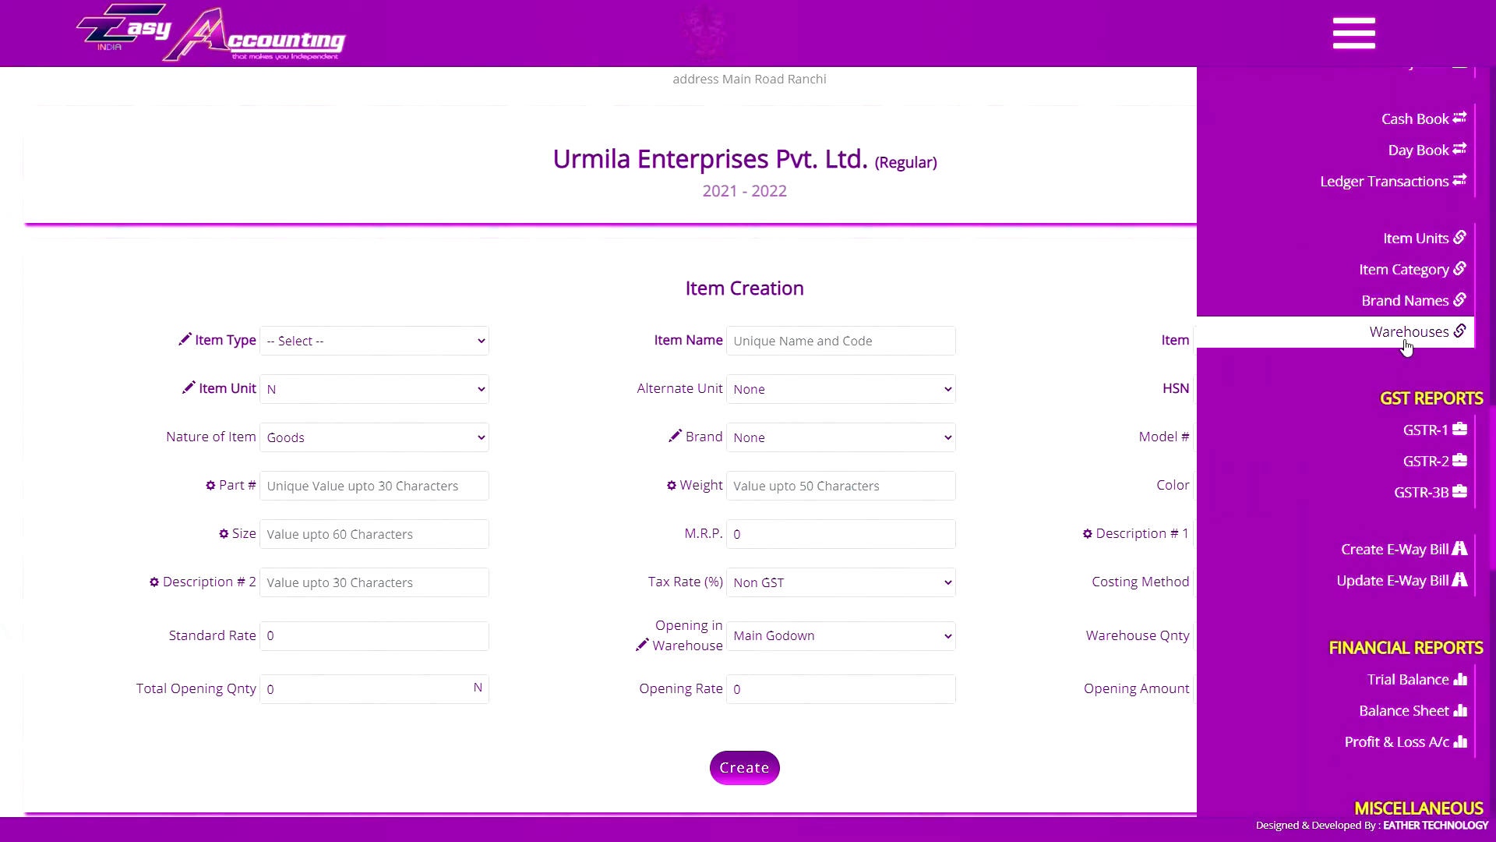
pyautogui.click(1363, 38)
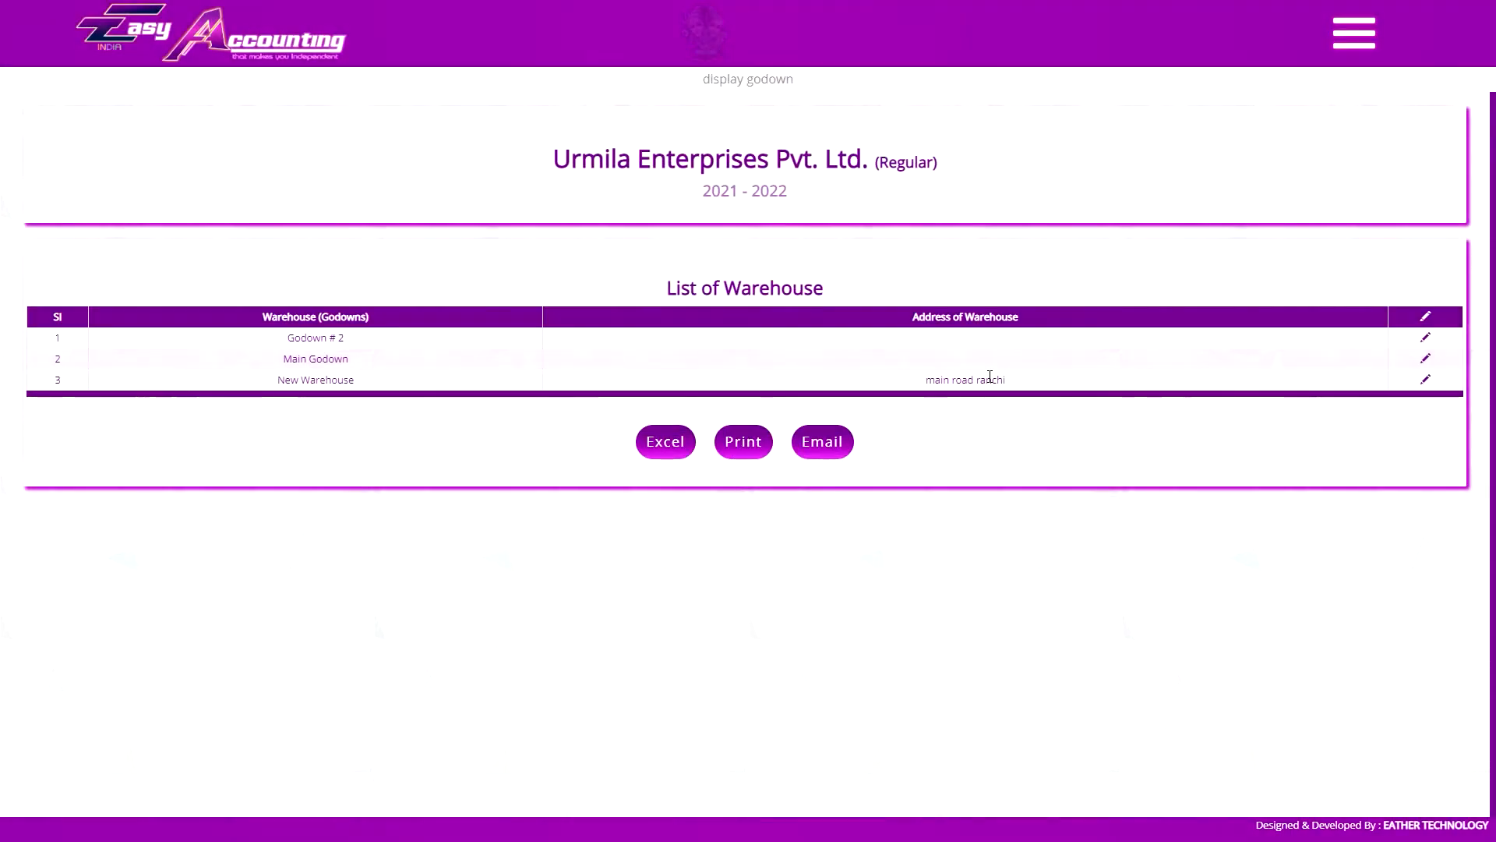
pyautogui.click(1426, 379)
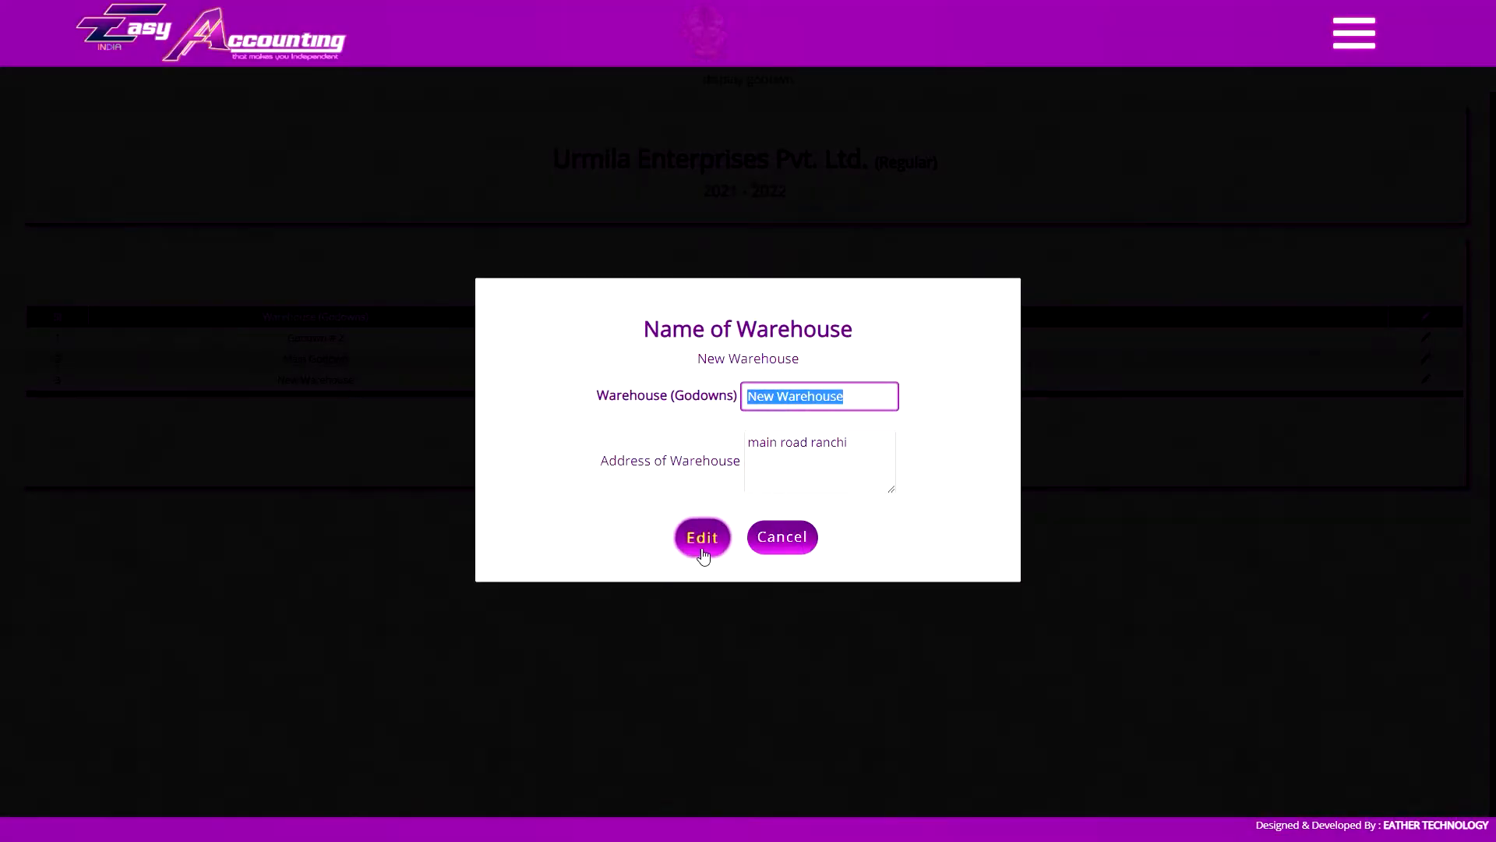
pyautogui.click(783, 543)
pyautogui.click(1131, 503)
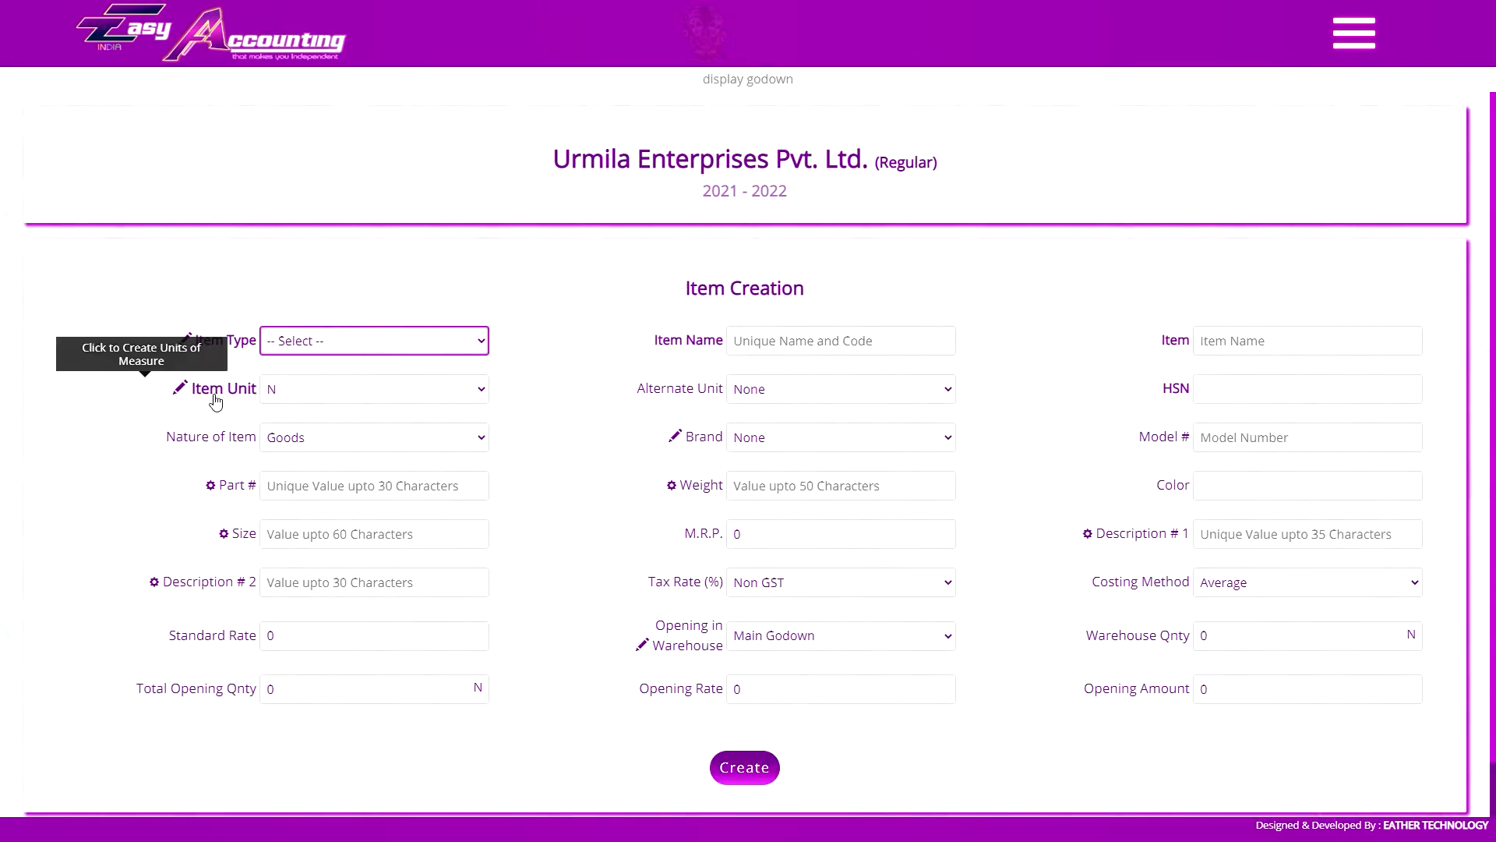
# Check the item unit options on the Item Creation form and open the form for creating a unit of measure
pyautogui.click(320, 395)
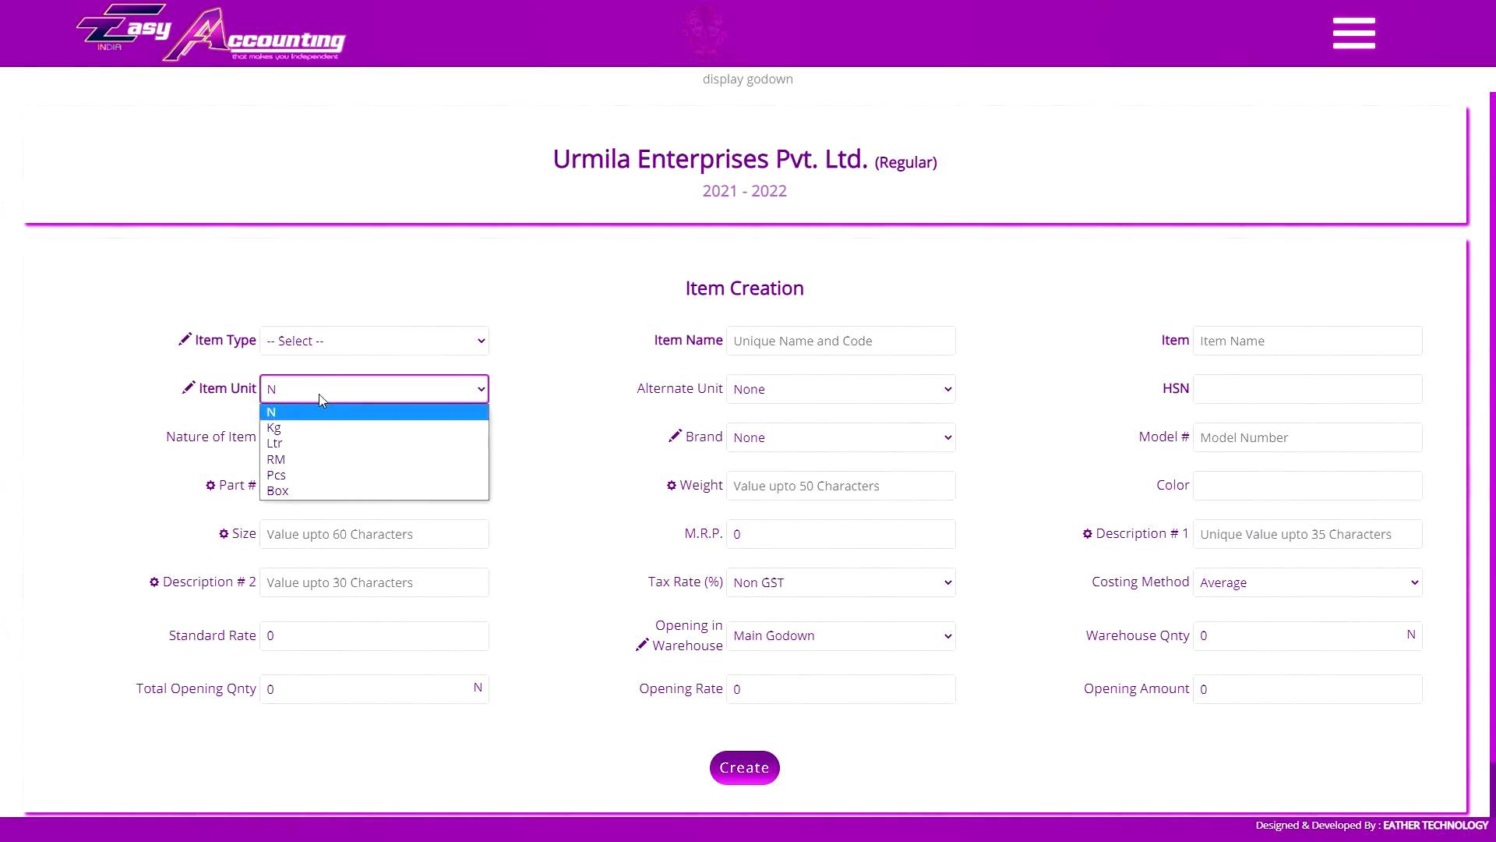
pyautogui.click(322, 395)
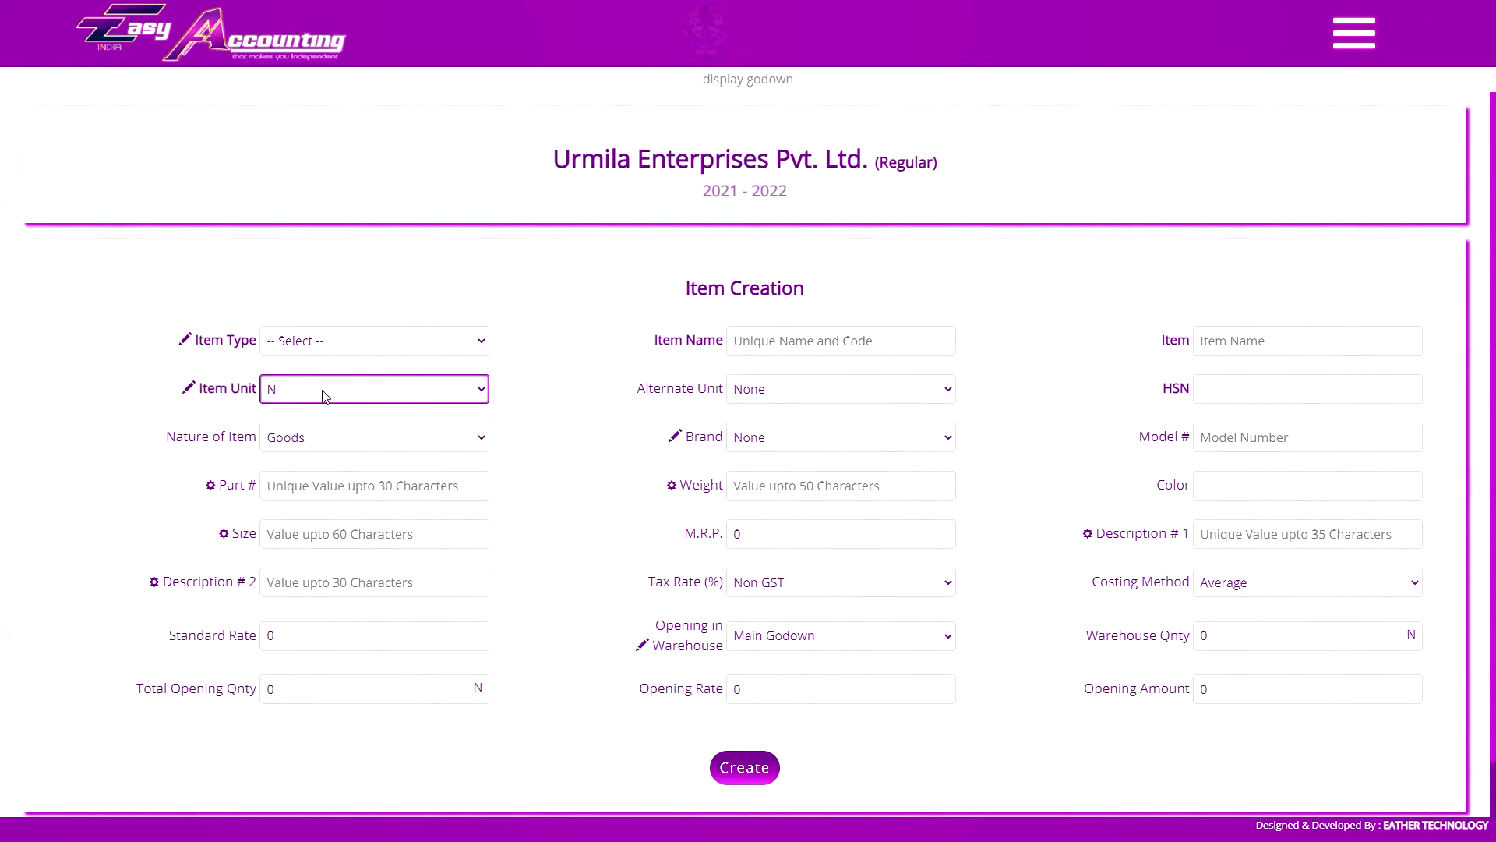
pyautogui.click(226, 391)
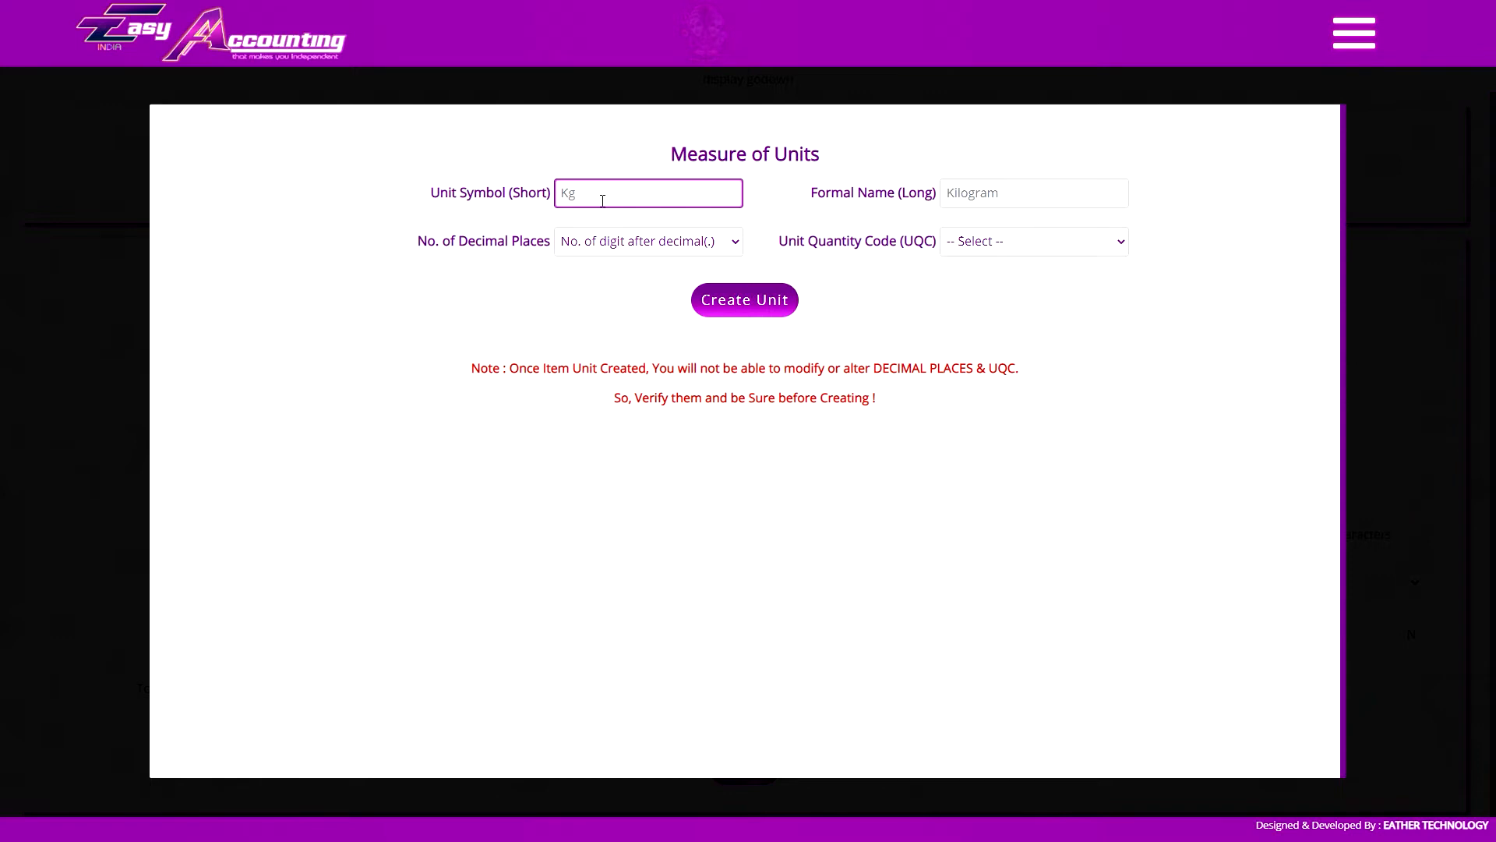
# Examine the formal name field and the decimal places options for a new unit, and close the unit form
pyautogui.click(1027, 184)
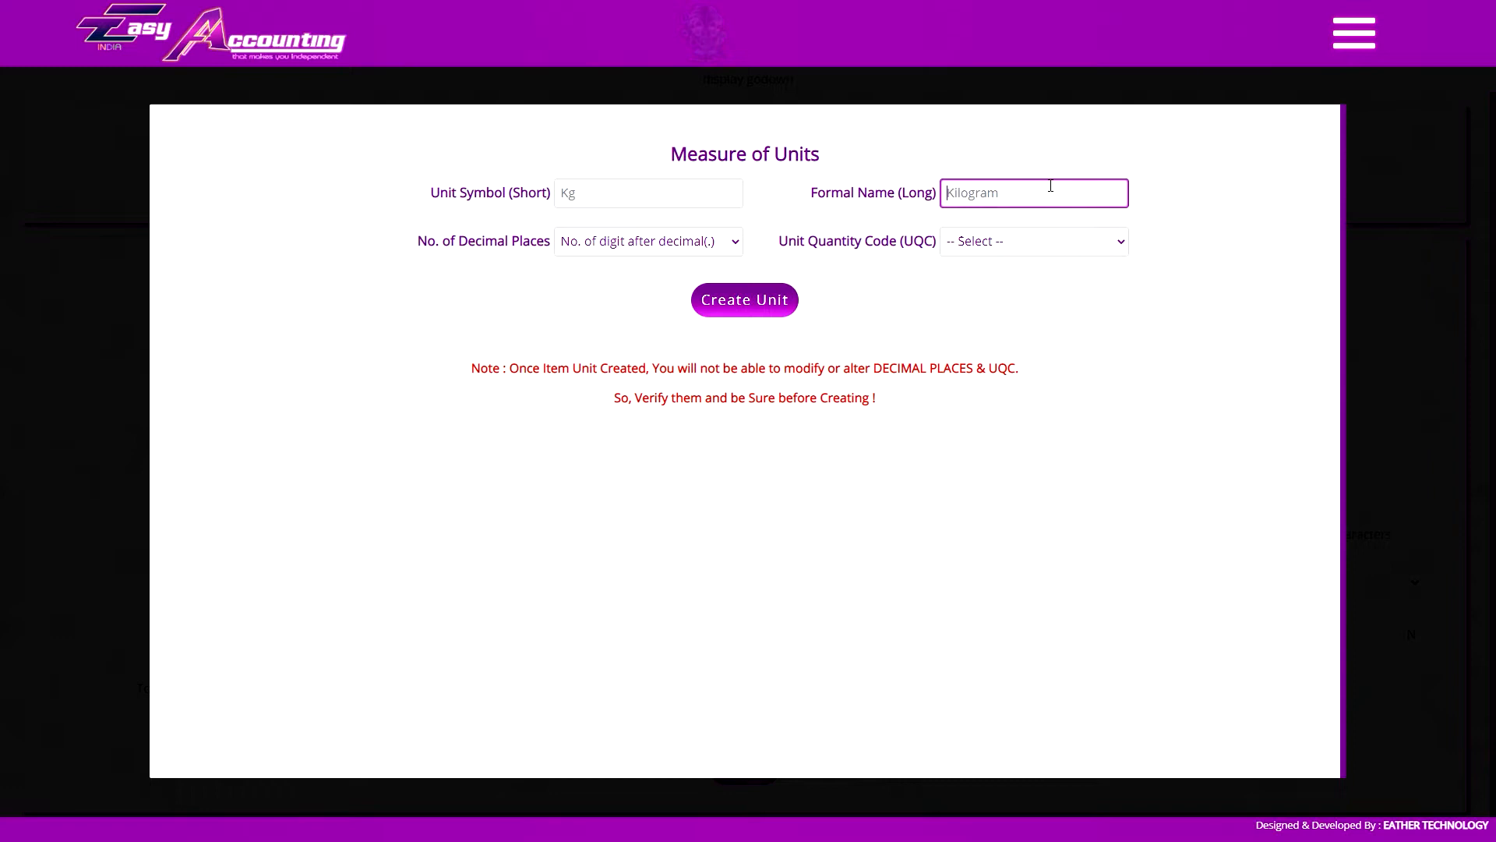
pyautogui.click(688, 251)
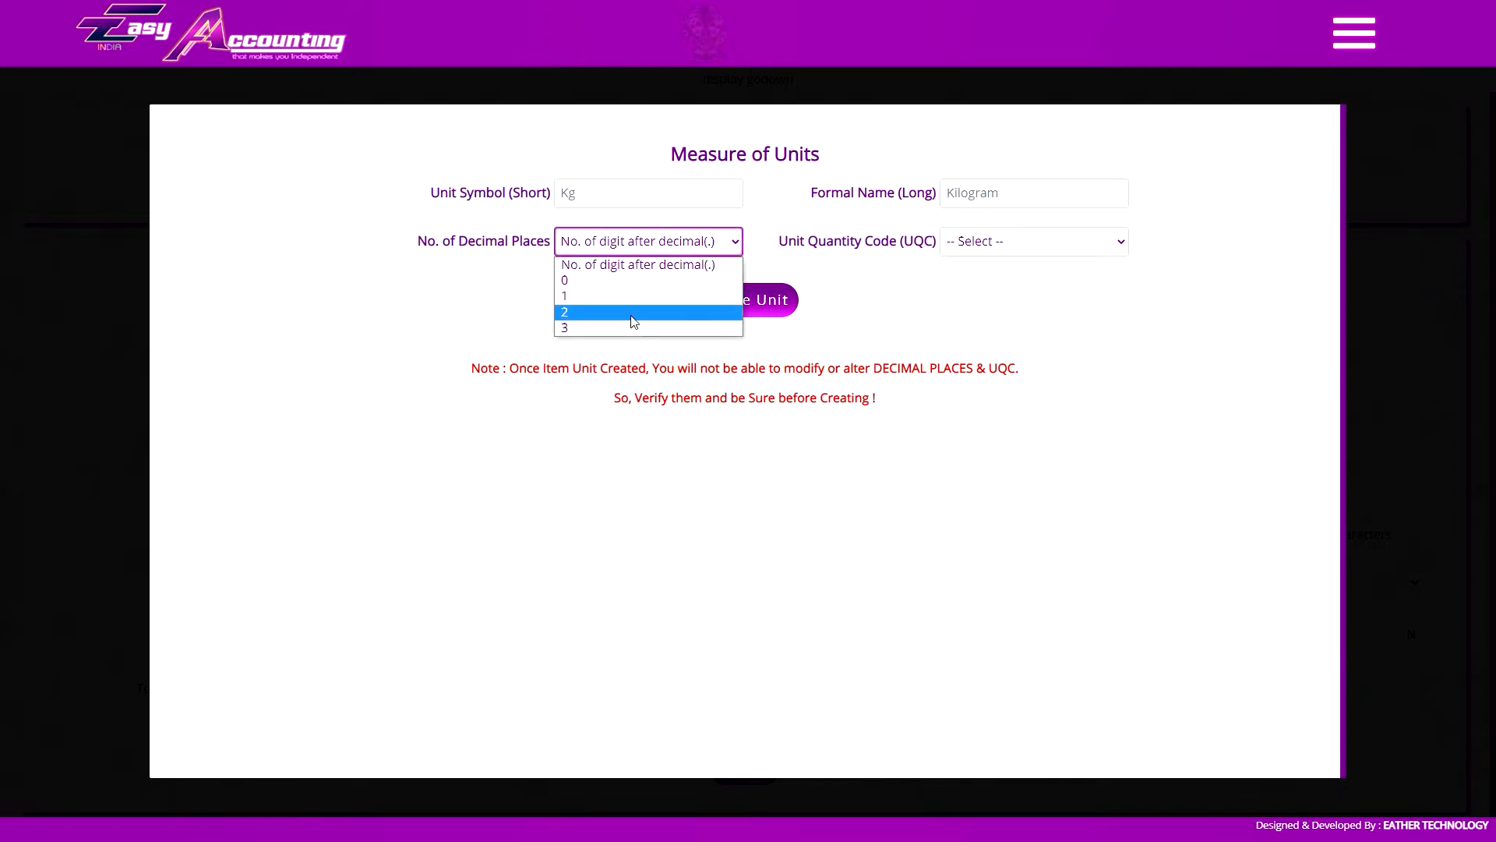
pyautogui.click(623, 248)
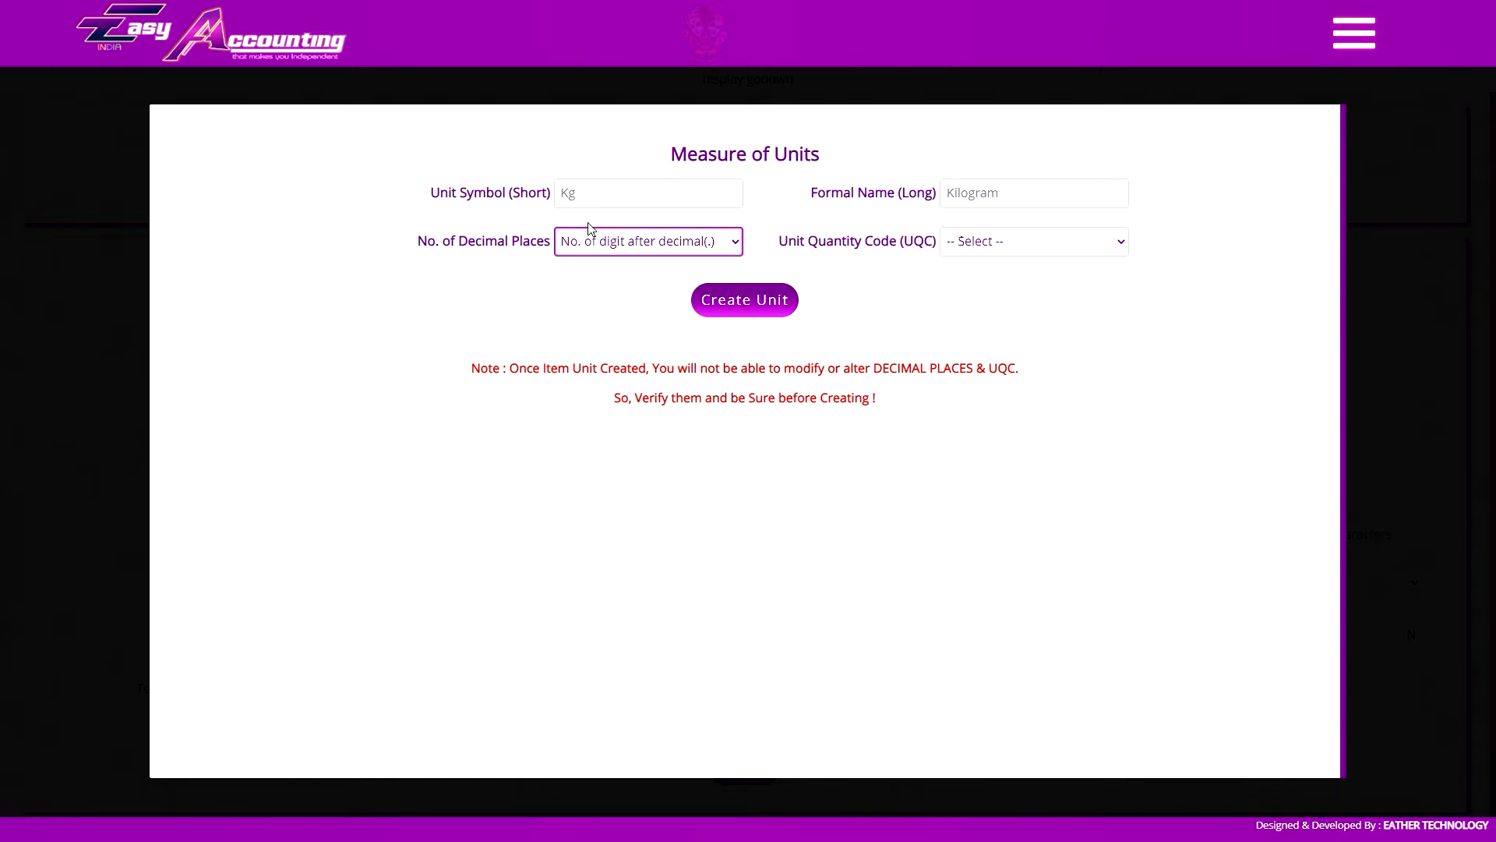
pyautogui.click(689, 247)
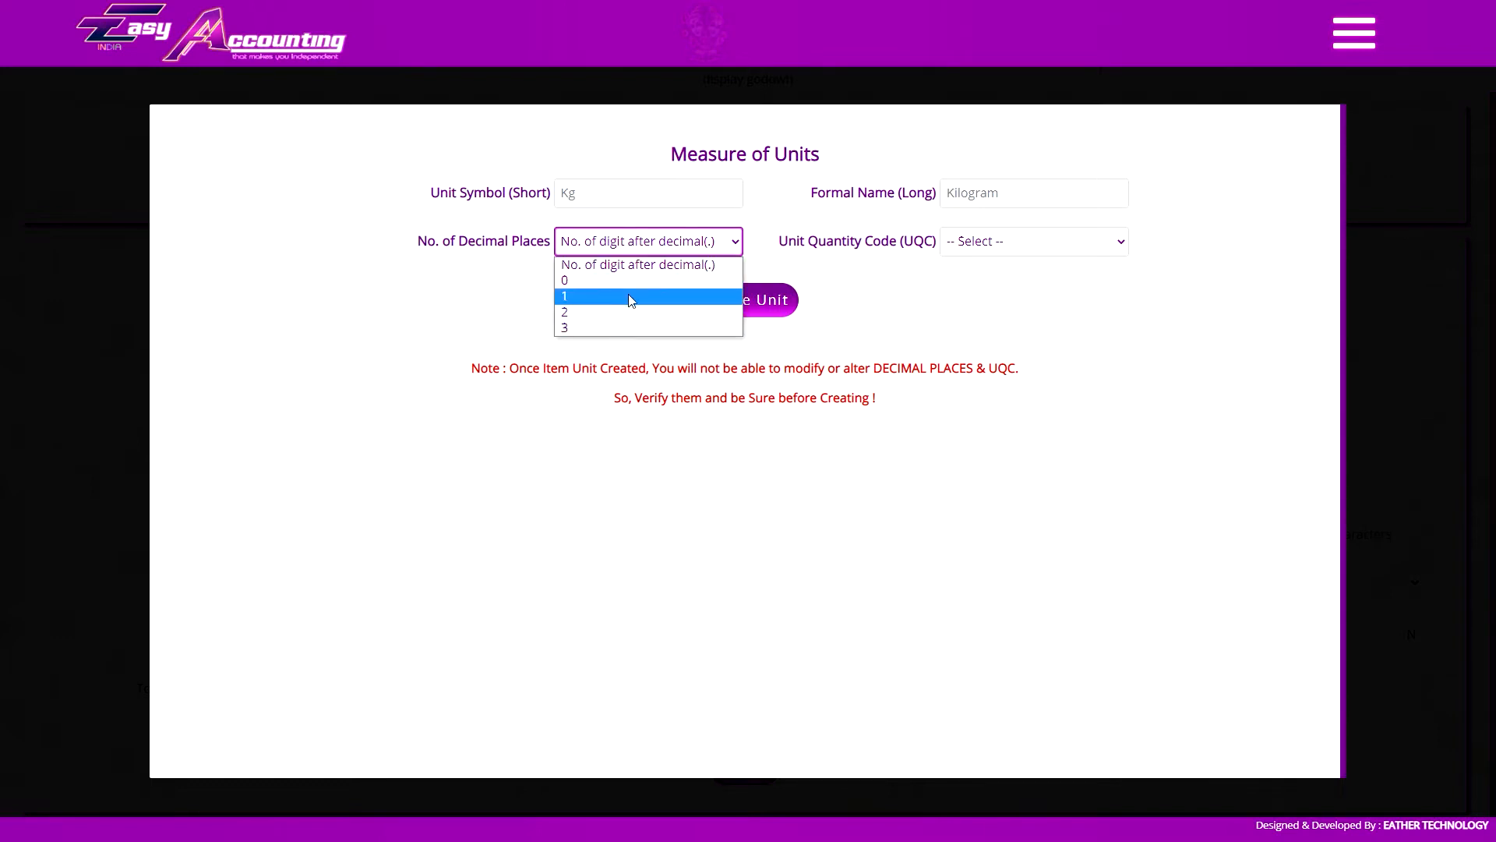
pyautogui.click(640, 248)
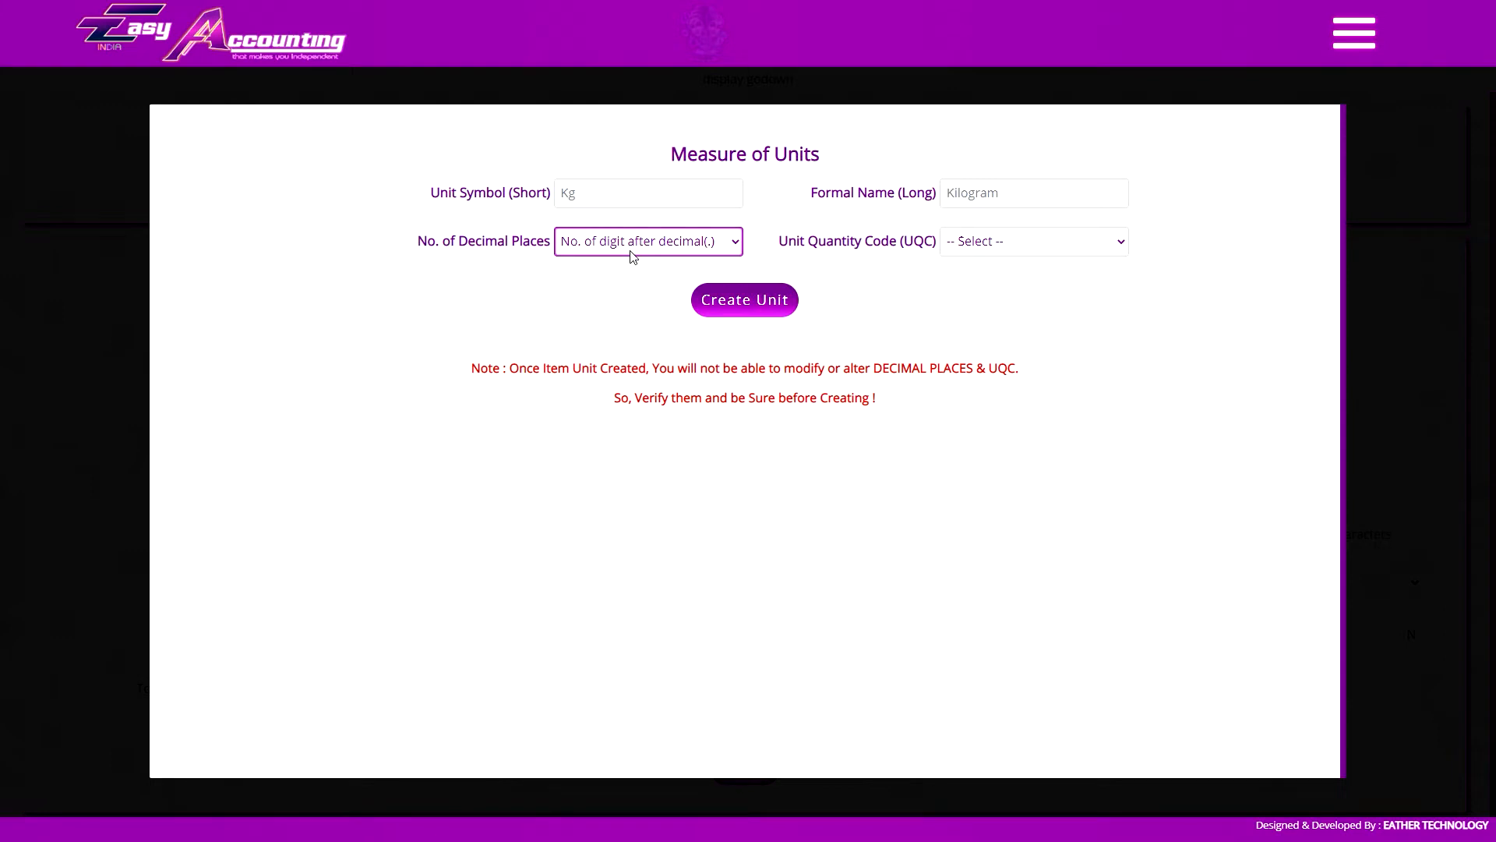
pyautogui.click(630, 251)
pyautogui.click(639, 246)
pyautogui.click(639, 241)
pyautogui.click(659, 250)
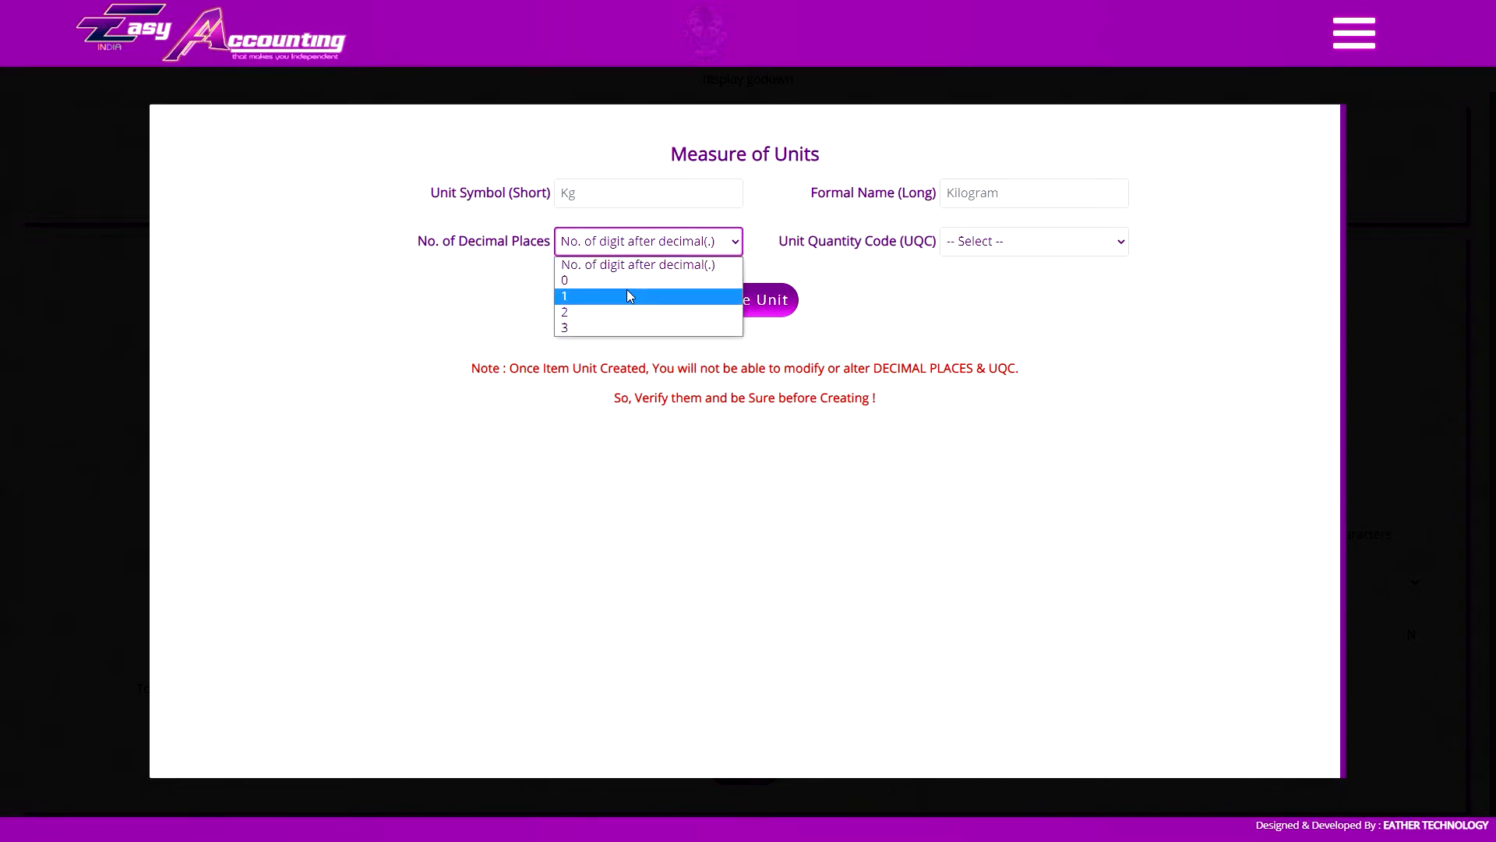
pyautogui.click(640, 260)
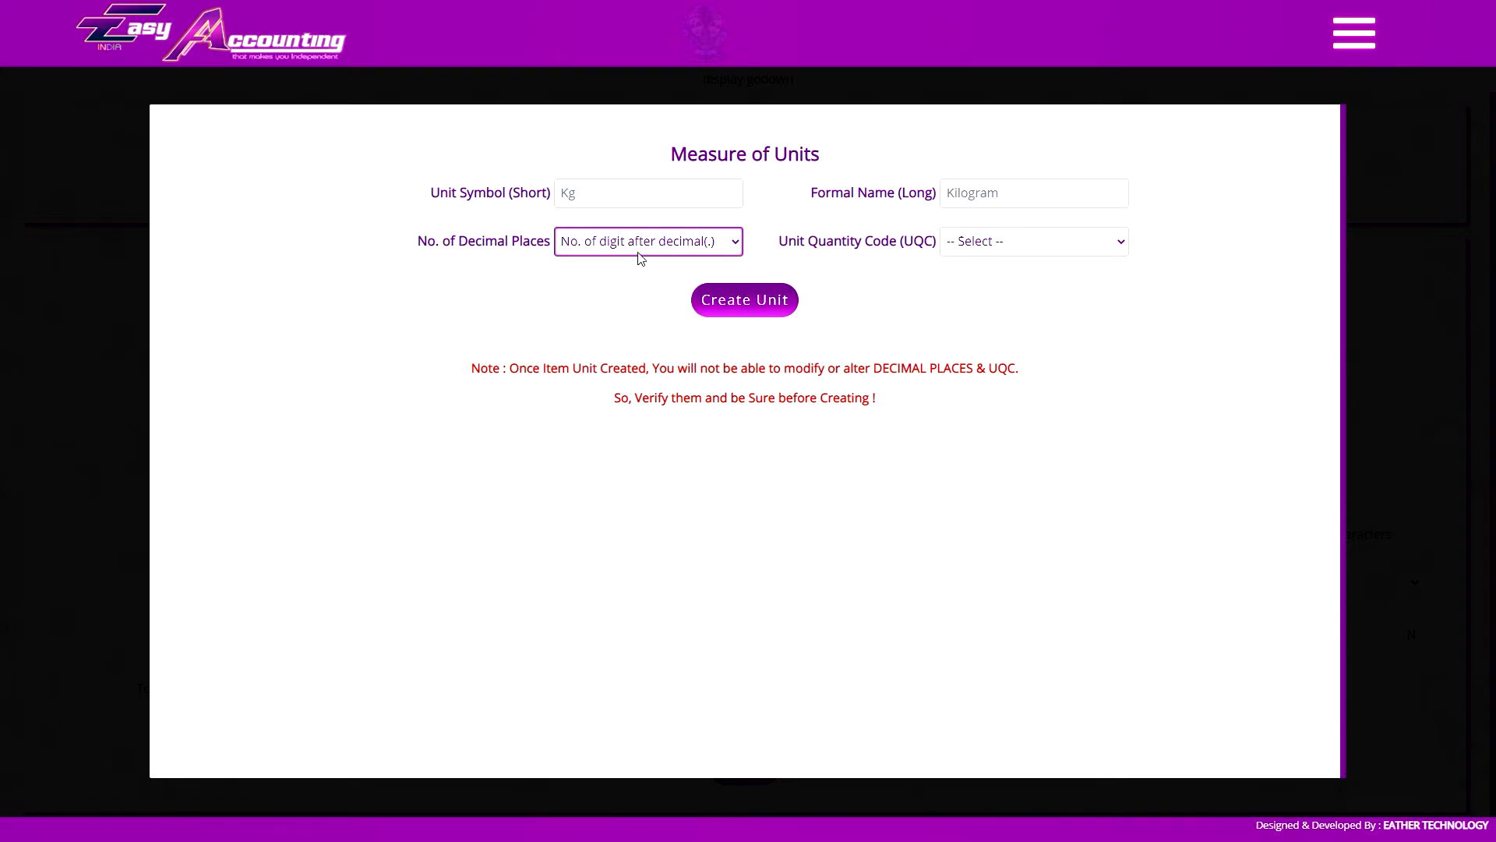
pyautogui.click(1484, 283)
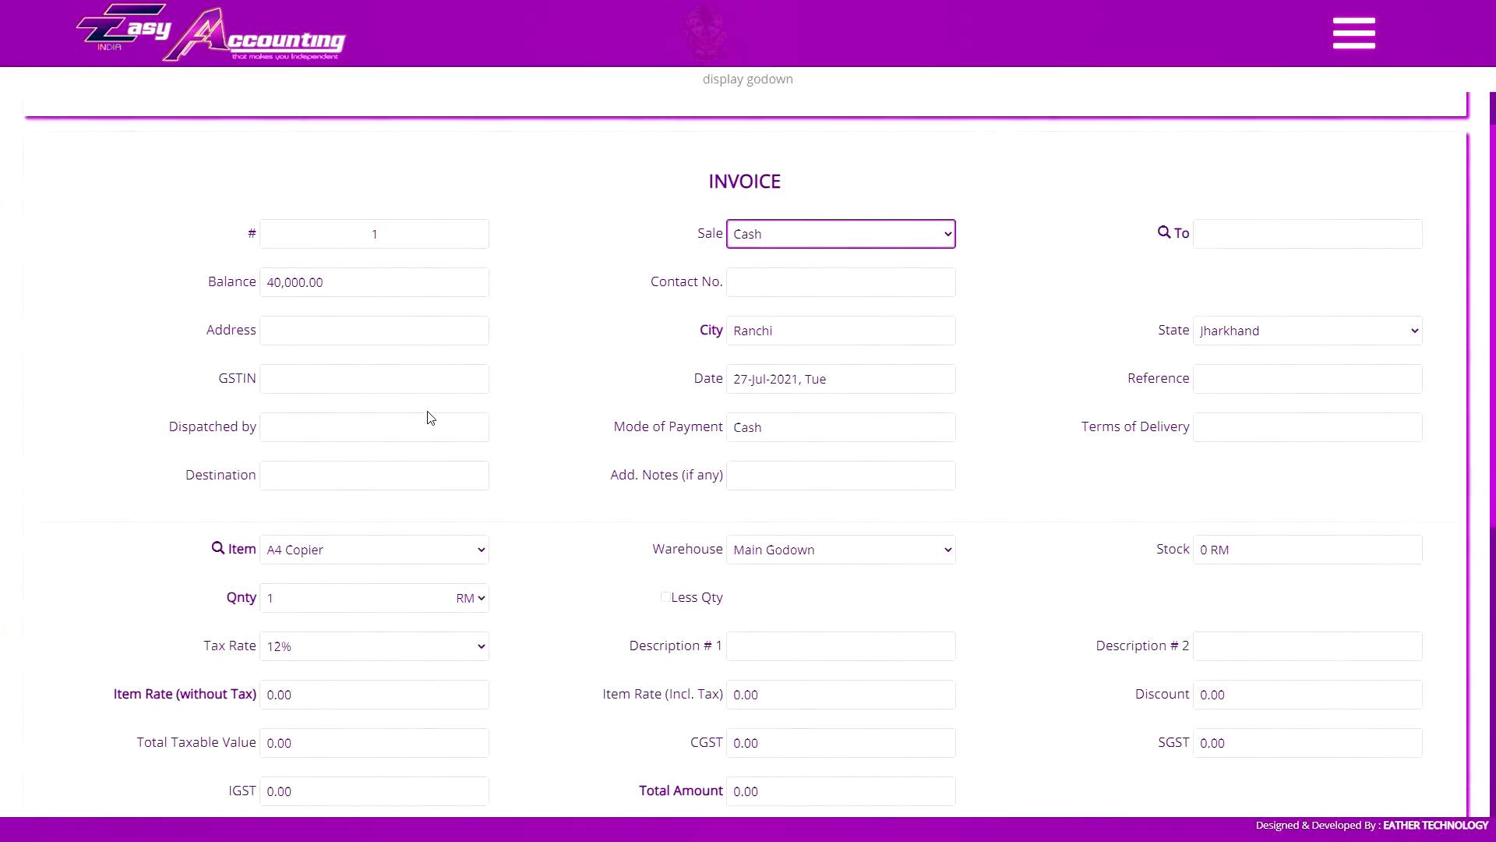
# On the sales invoice, enter a quantity of 6.5 RM for the A4 Copier item
pyautogui.click(369, 428)
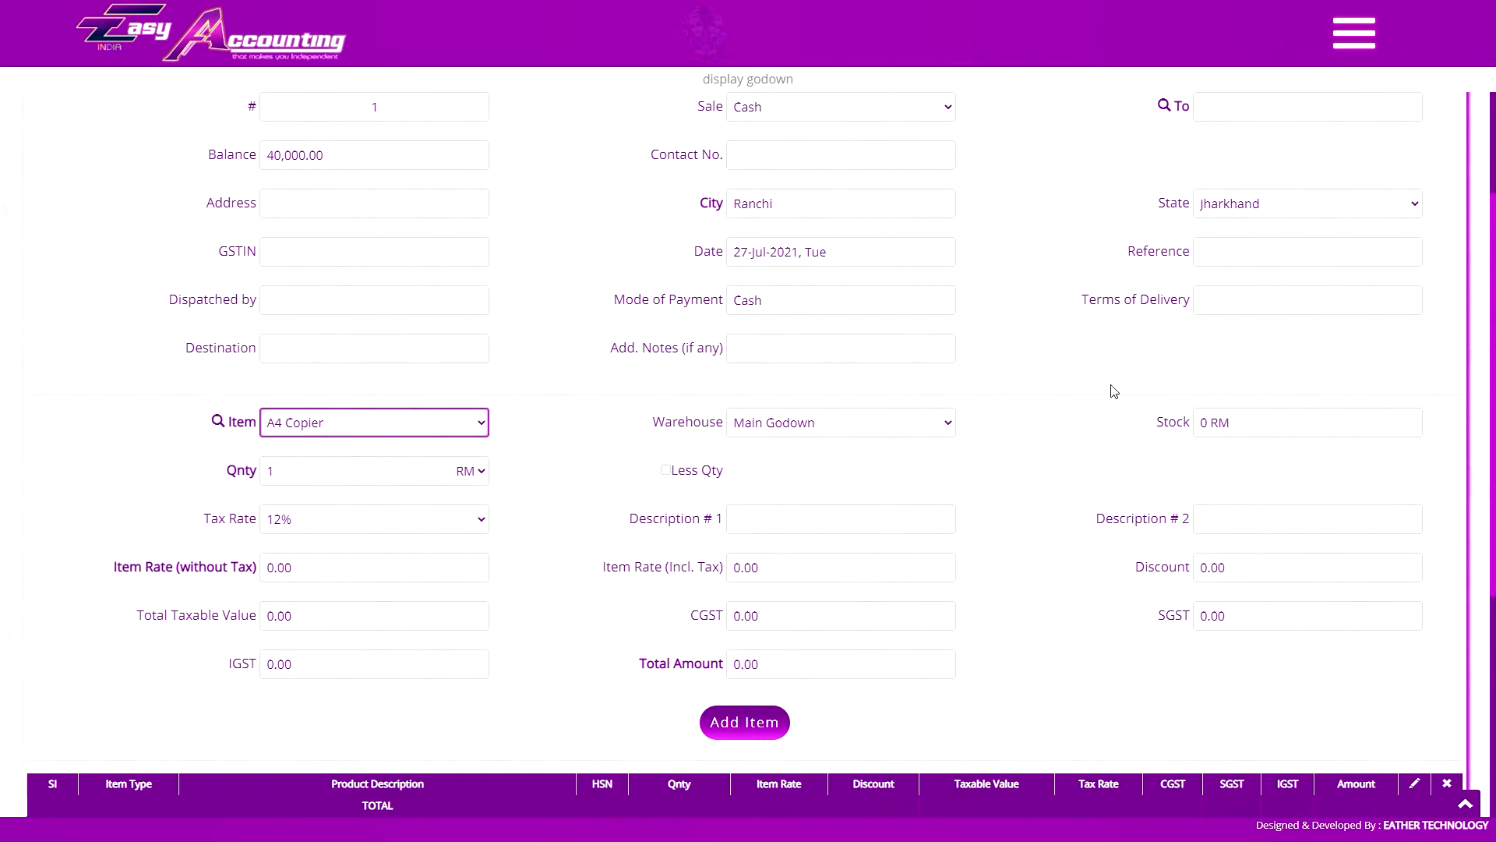
pyautogui.click(368, 478)
pyautogui.write('6.53')
pyautogui.press('Tab')
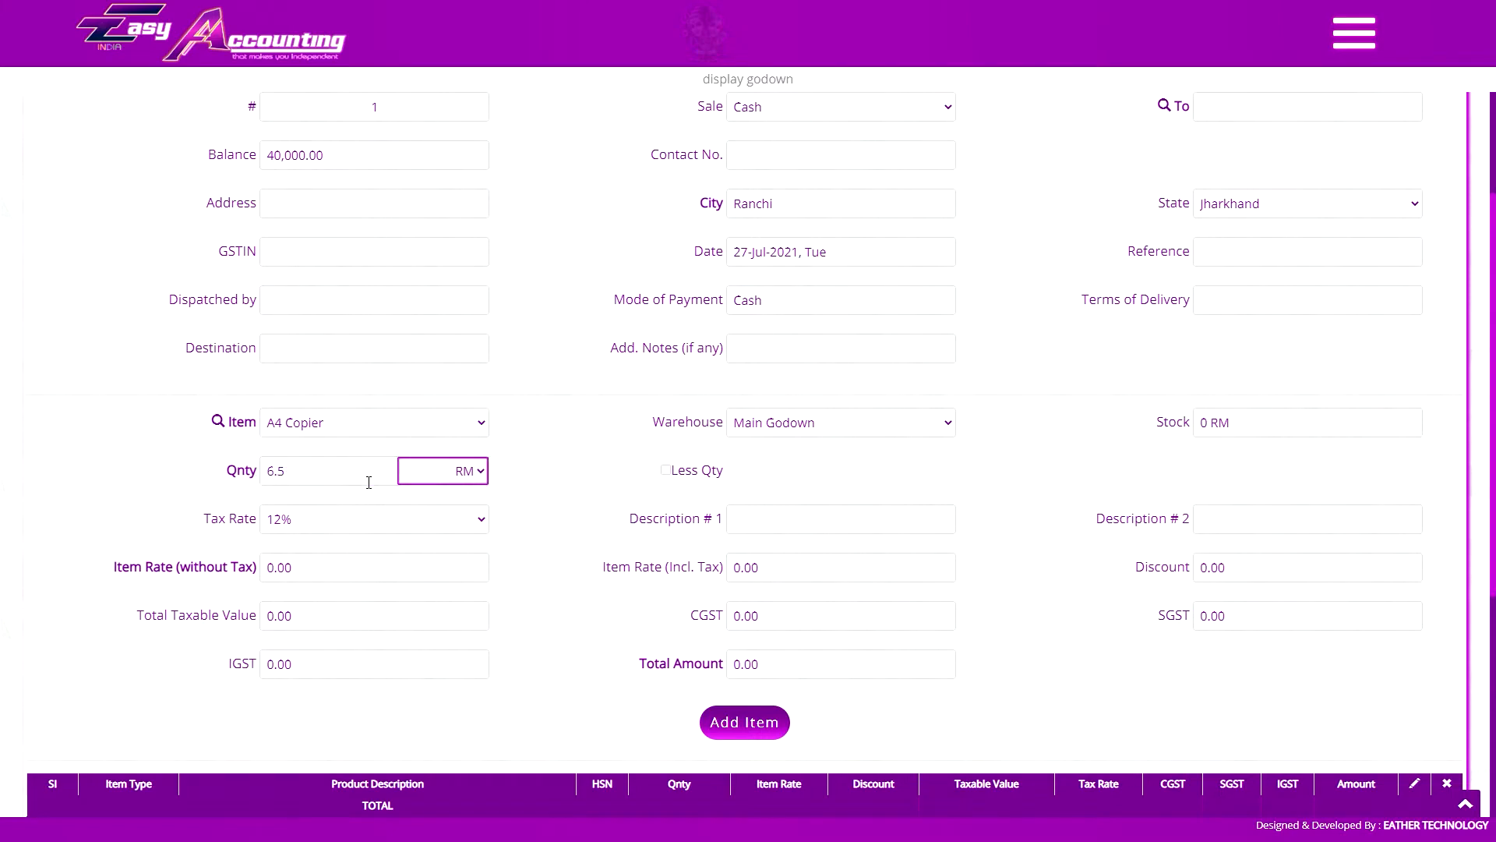
pyautogui.click(283, 480)
pyautogui.click(281, 482)
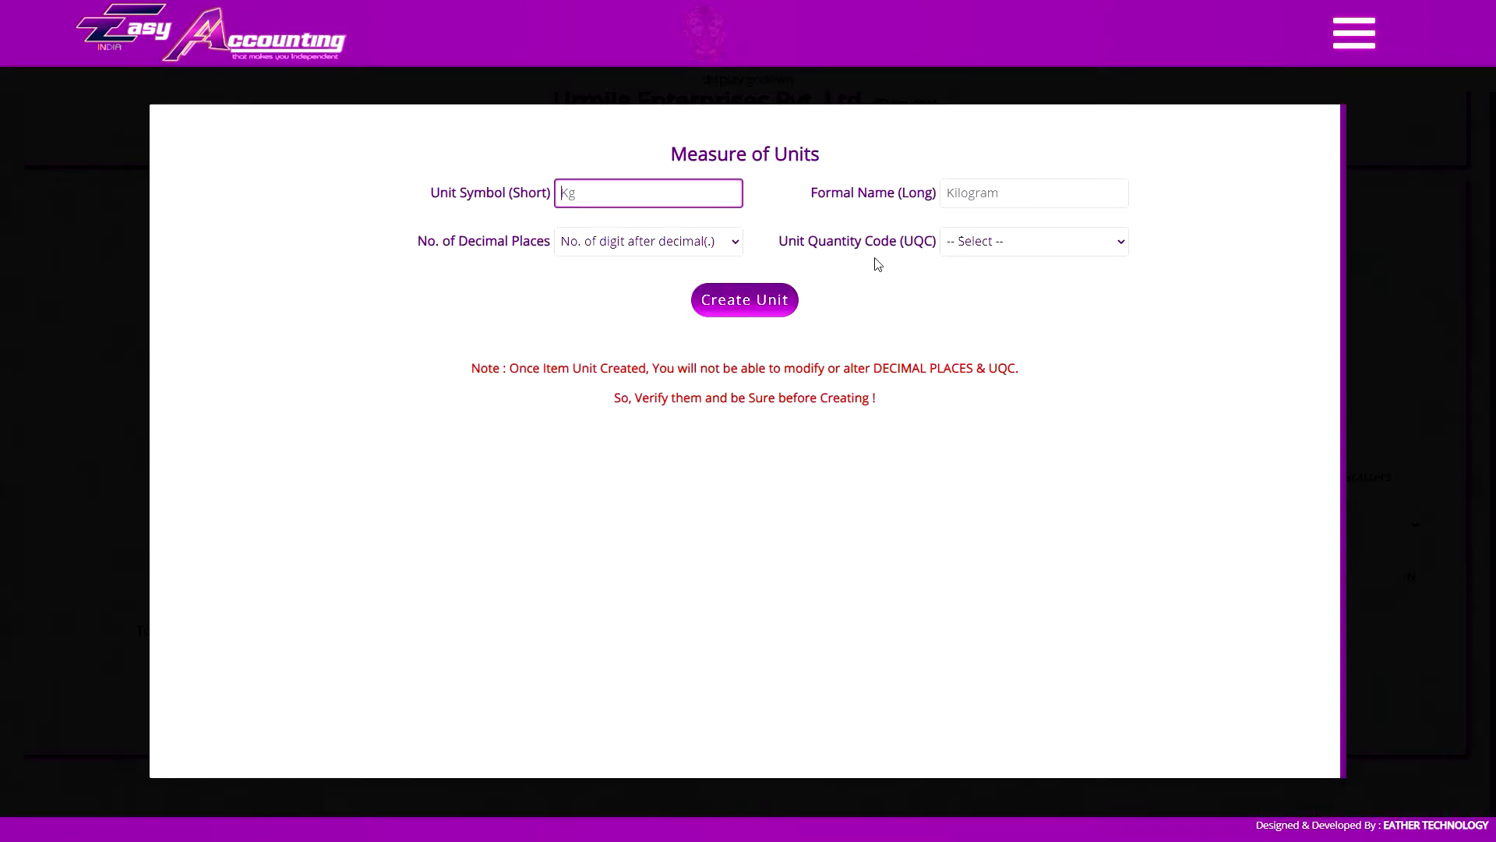
# Examine the Unit Quantity Code options and recheck the name and decimal places fields for a new unit of measure
pyautogui.click(992, 243)
pyautogui.scroll(-5, 998, 456)
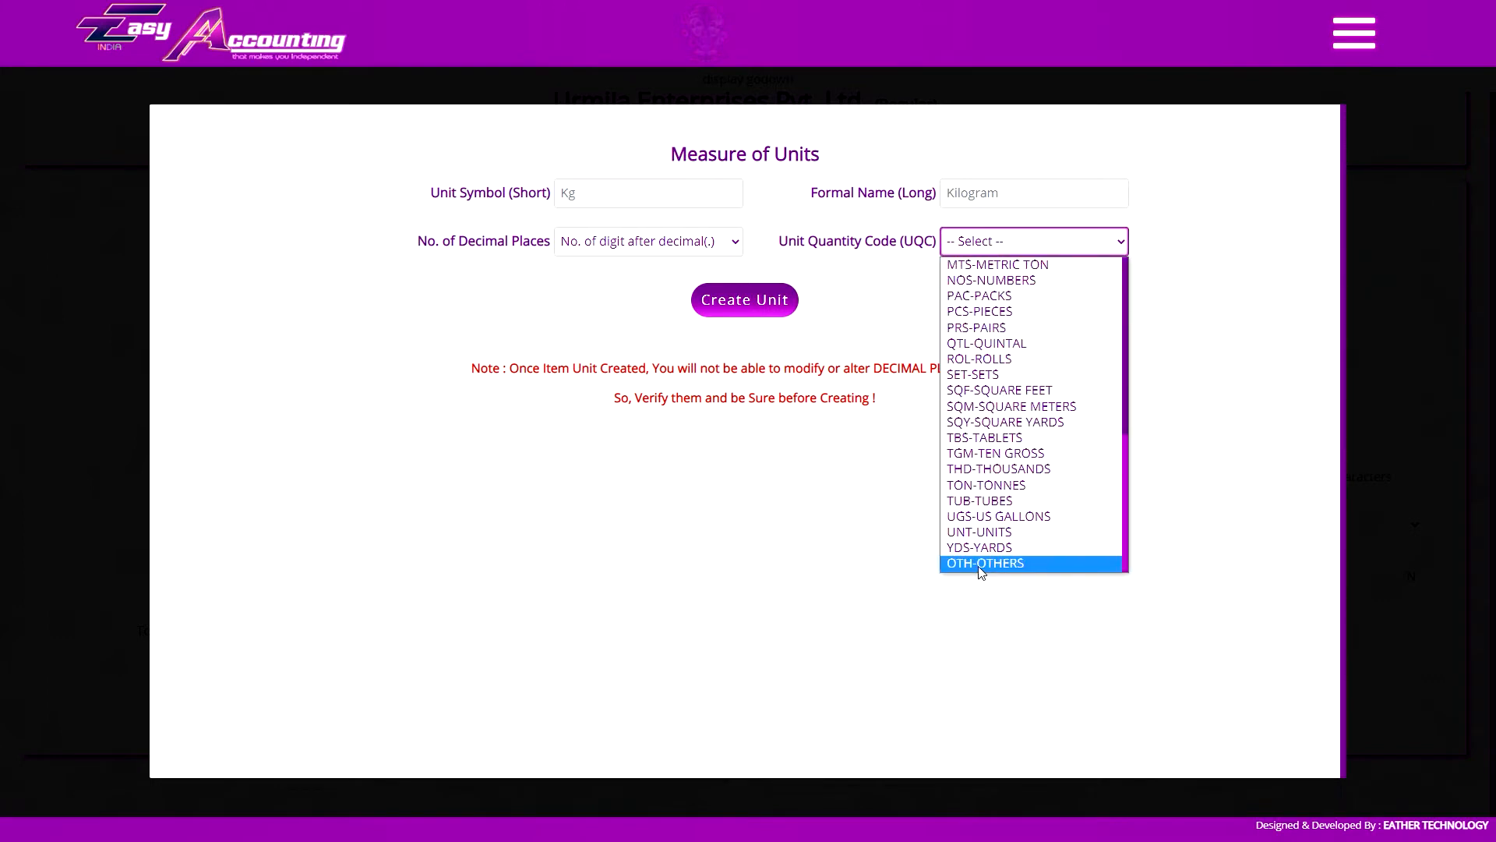
pyautogui.click(1038, 237)
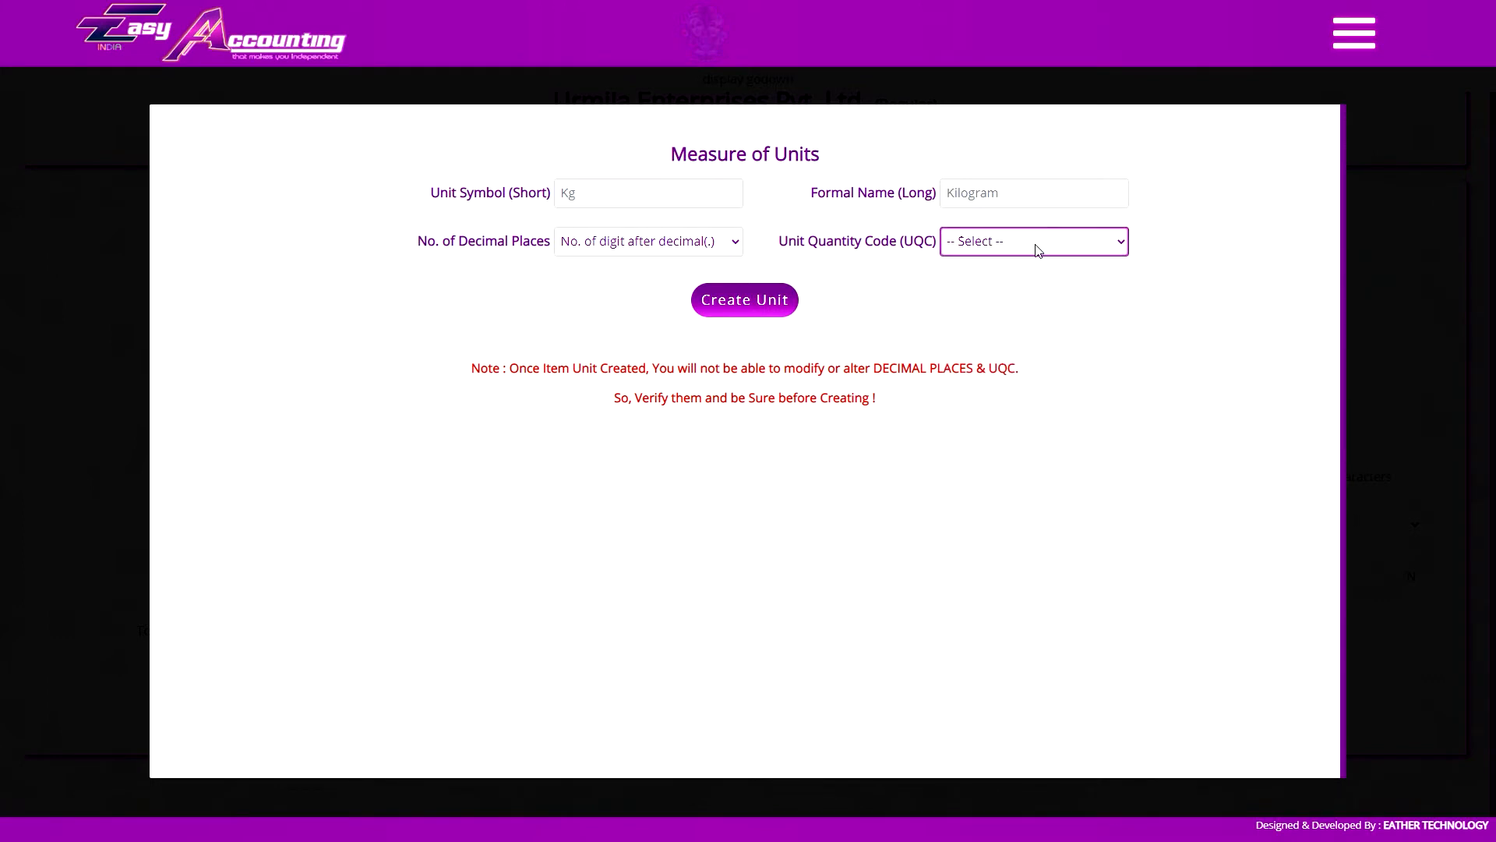
pyautogui.click(1040, 190)
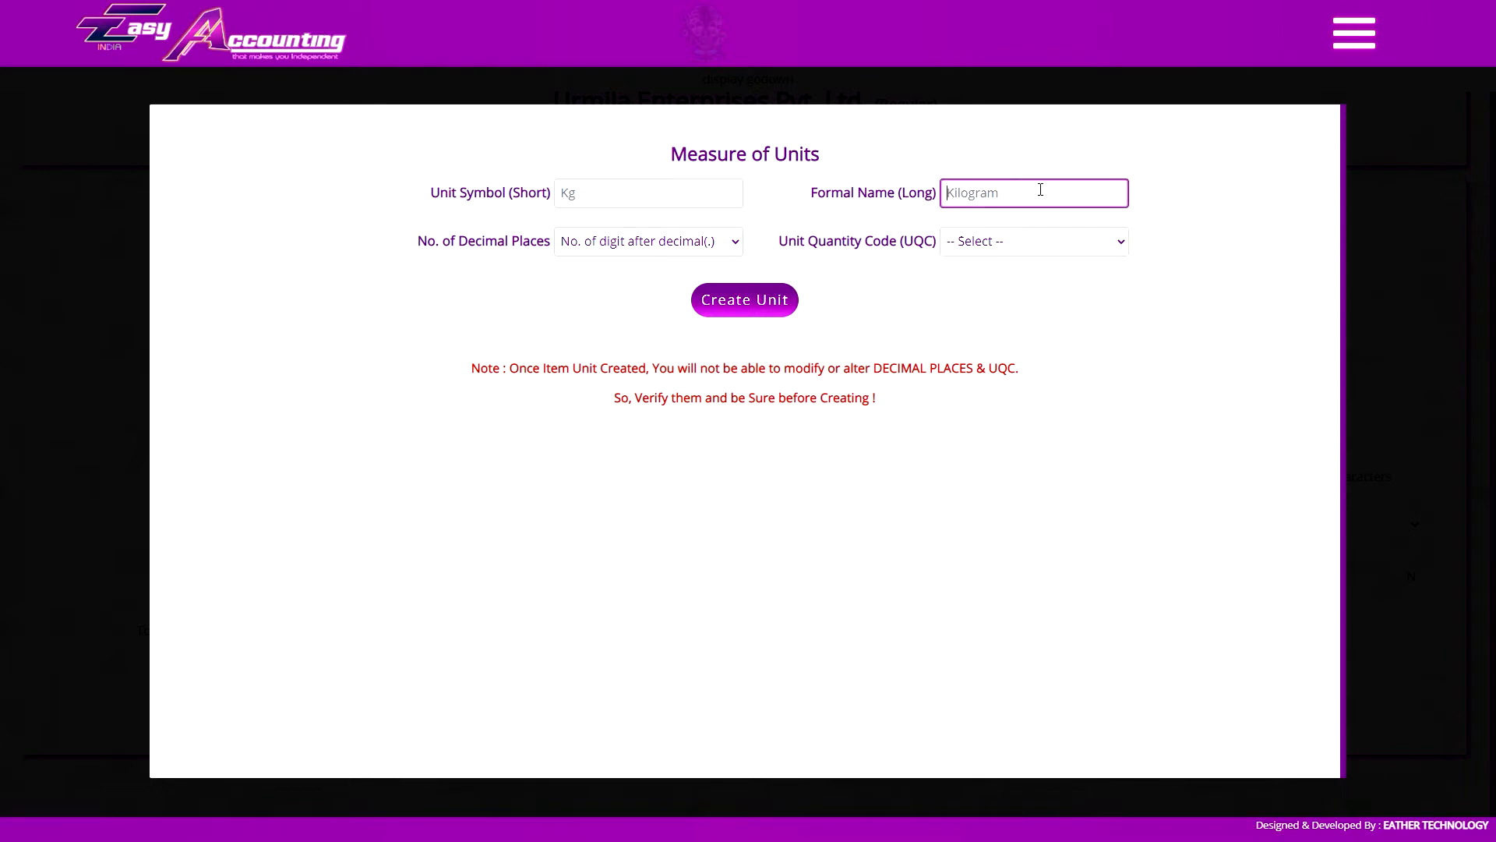
pyautogui.click(653, 250)
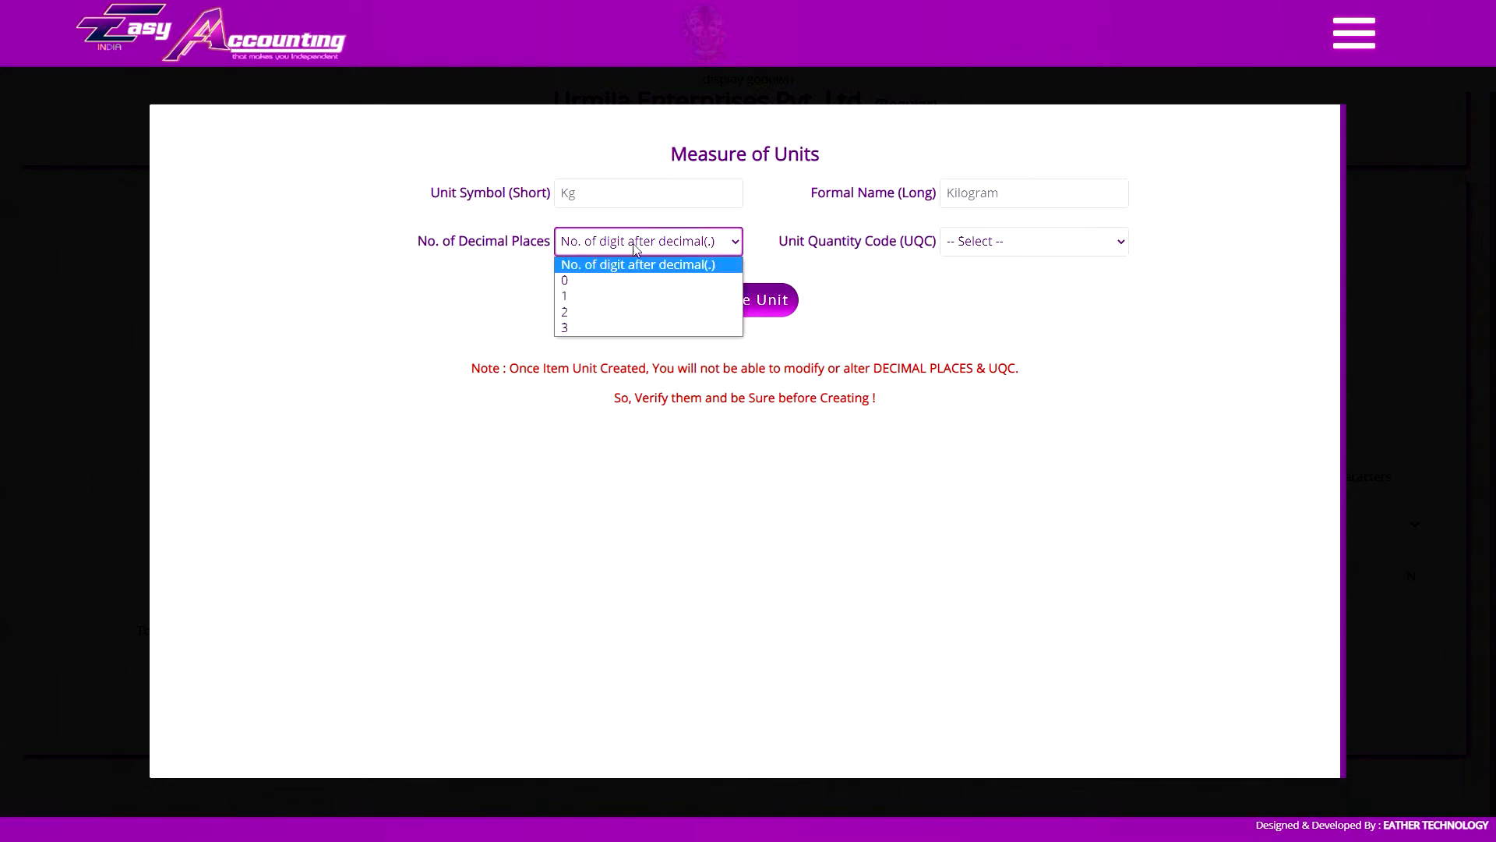
pyautogui.click(639, 250)
pyautogui.click(962, 246)
pyautogui.click(995, 249)
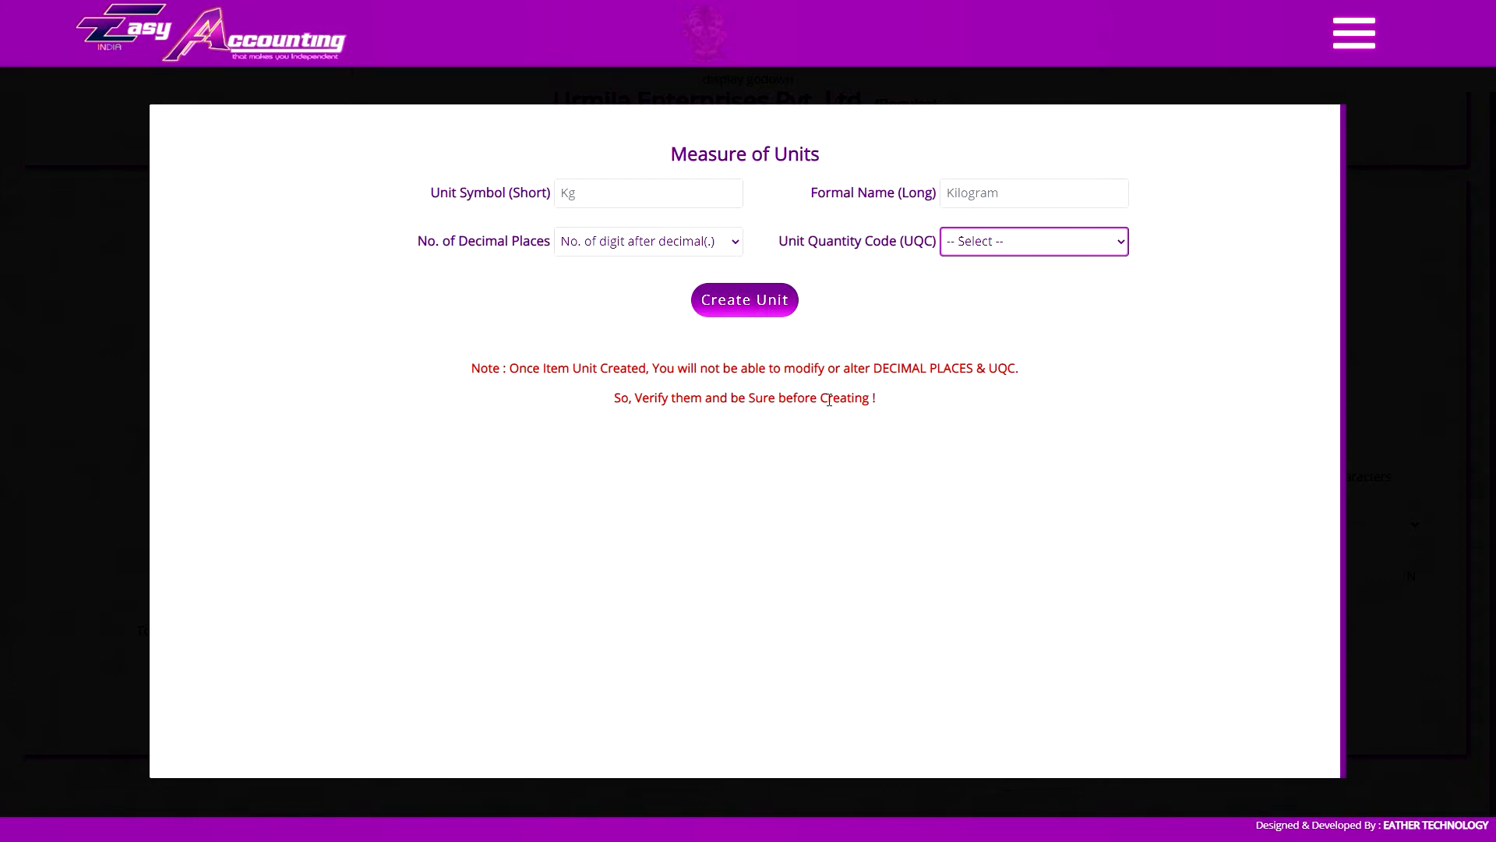
# View the list of item units and open the Pcs unit for editing without changing it
pyautogui.click(1353, 339)
pyautogui.click(1355, 45)
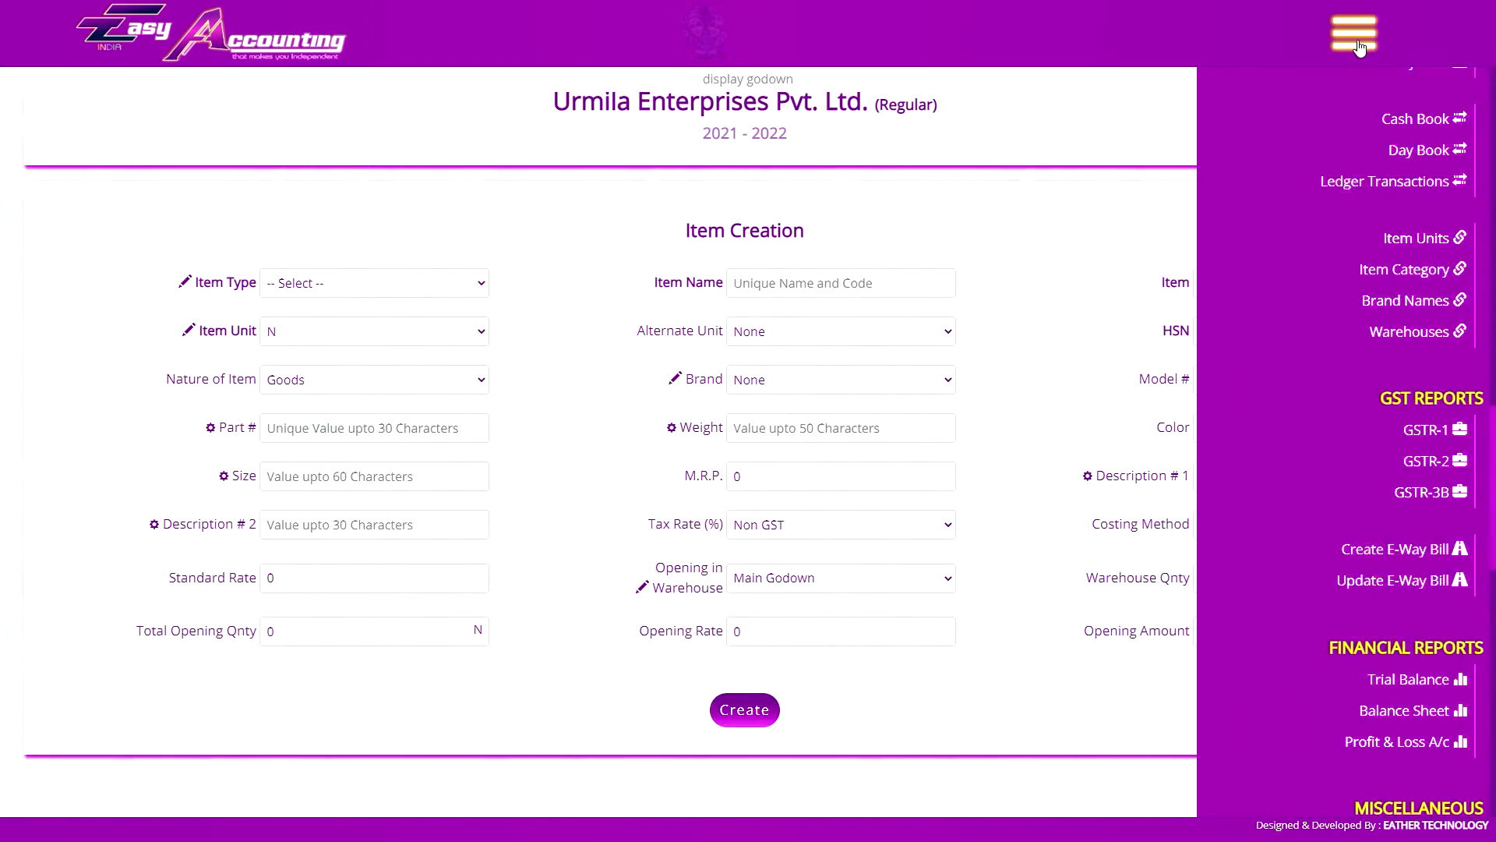
pyautogui.click(1423, 241)
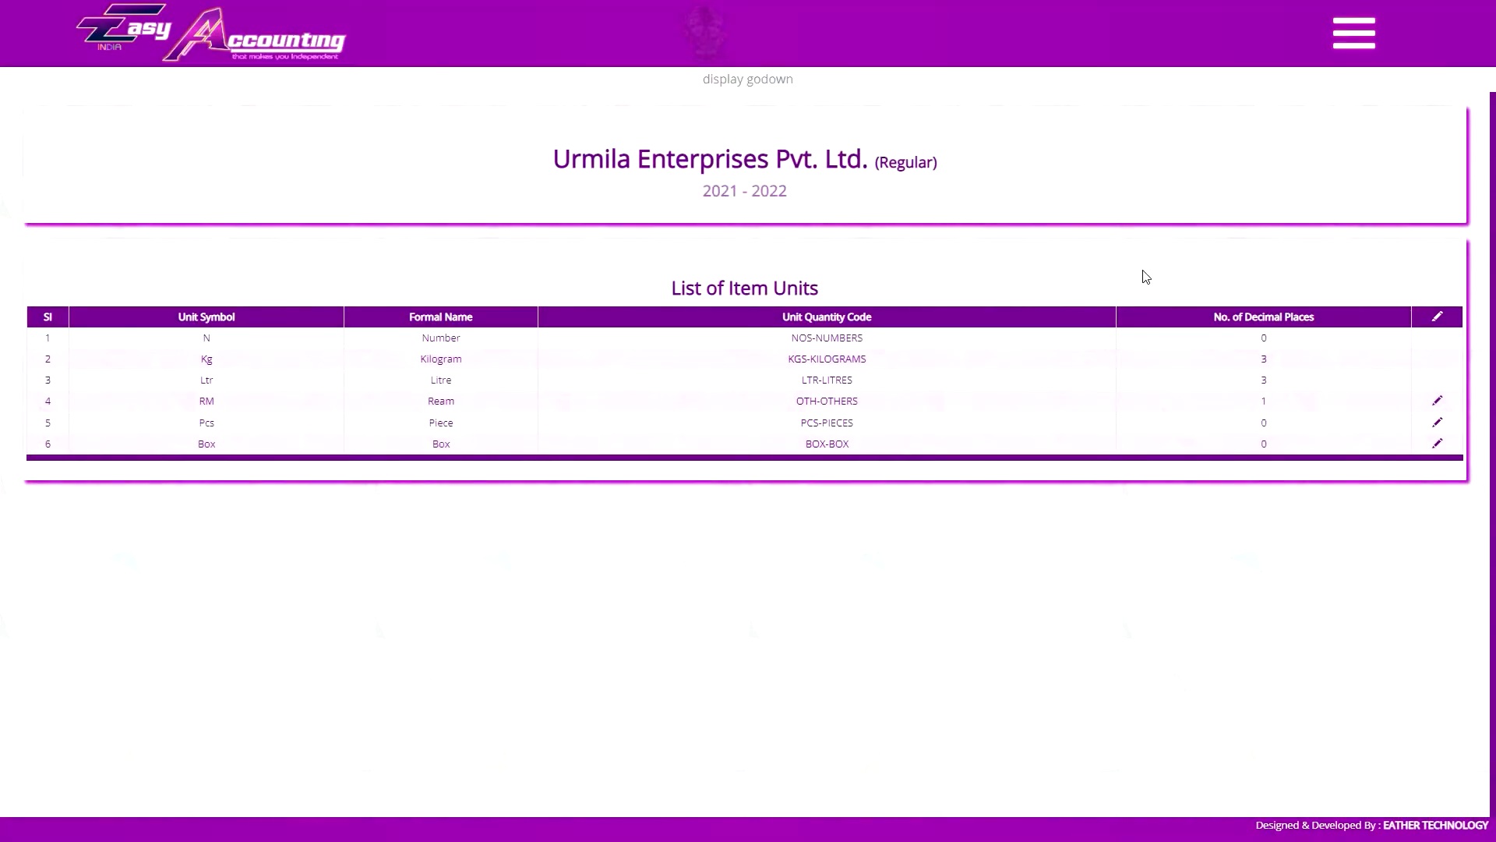
pyautogui.click(1438, 423)
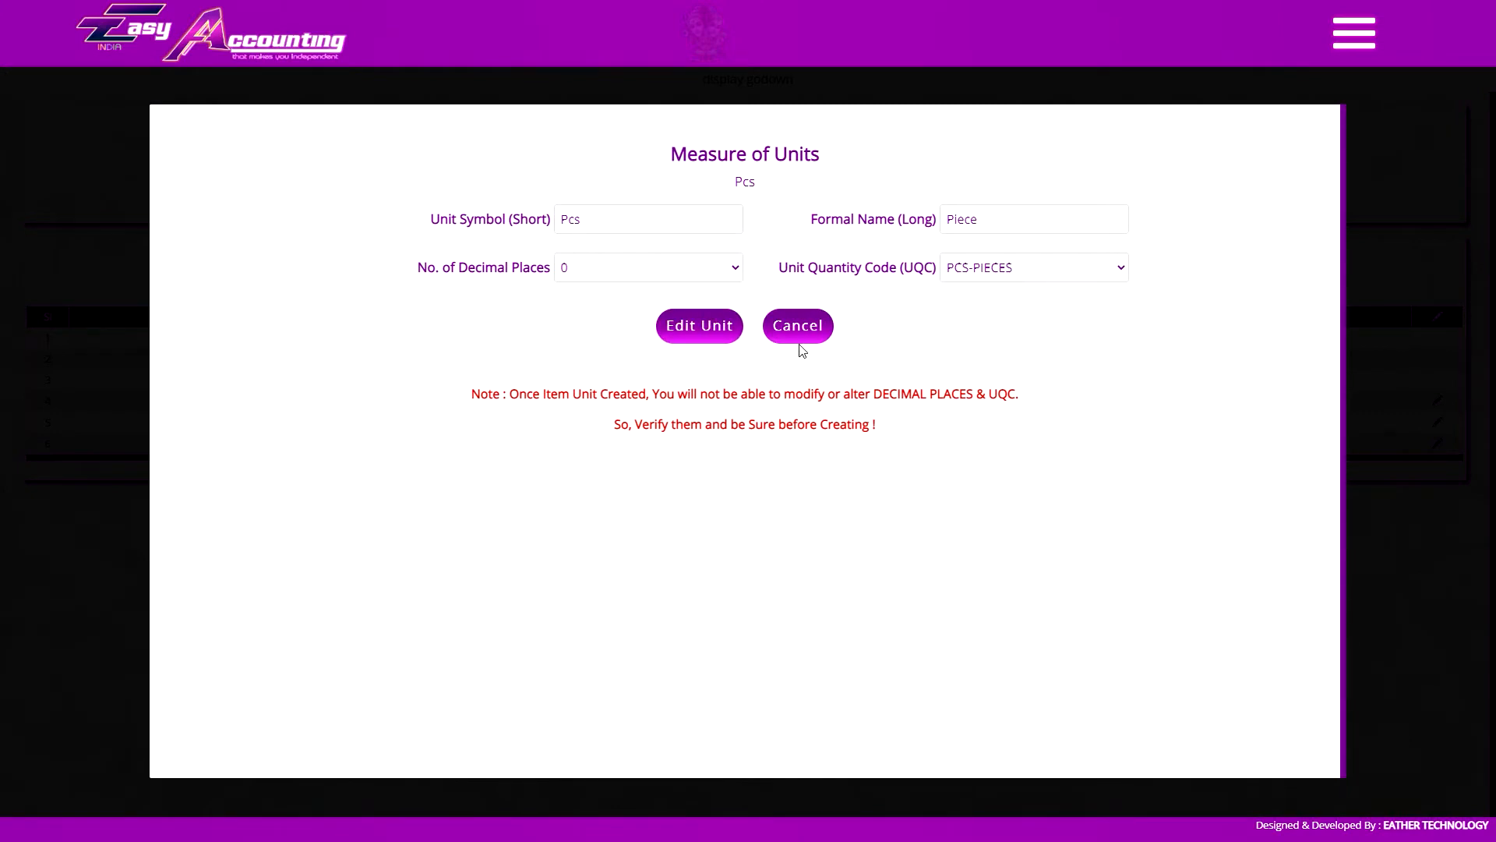
pyautogui.click(709, 322)
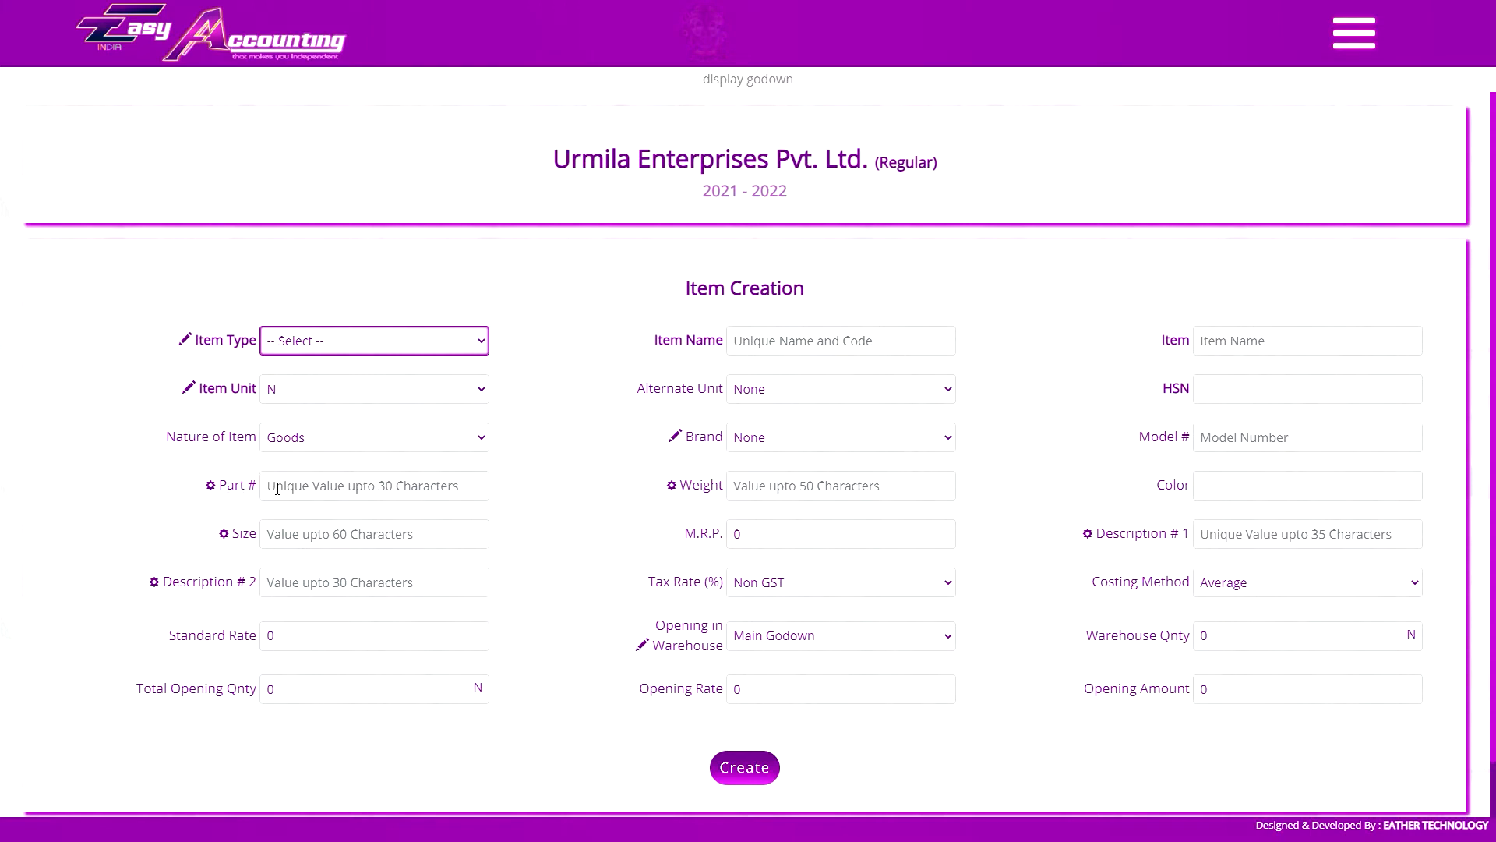
# Rename the Part # field label on the Item Creation form to Serial #
pyautogui.click(234, 493)
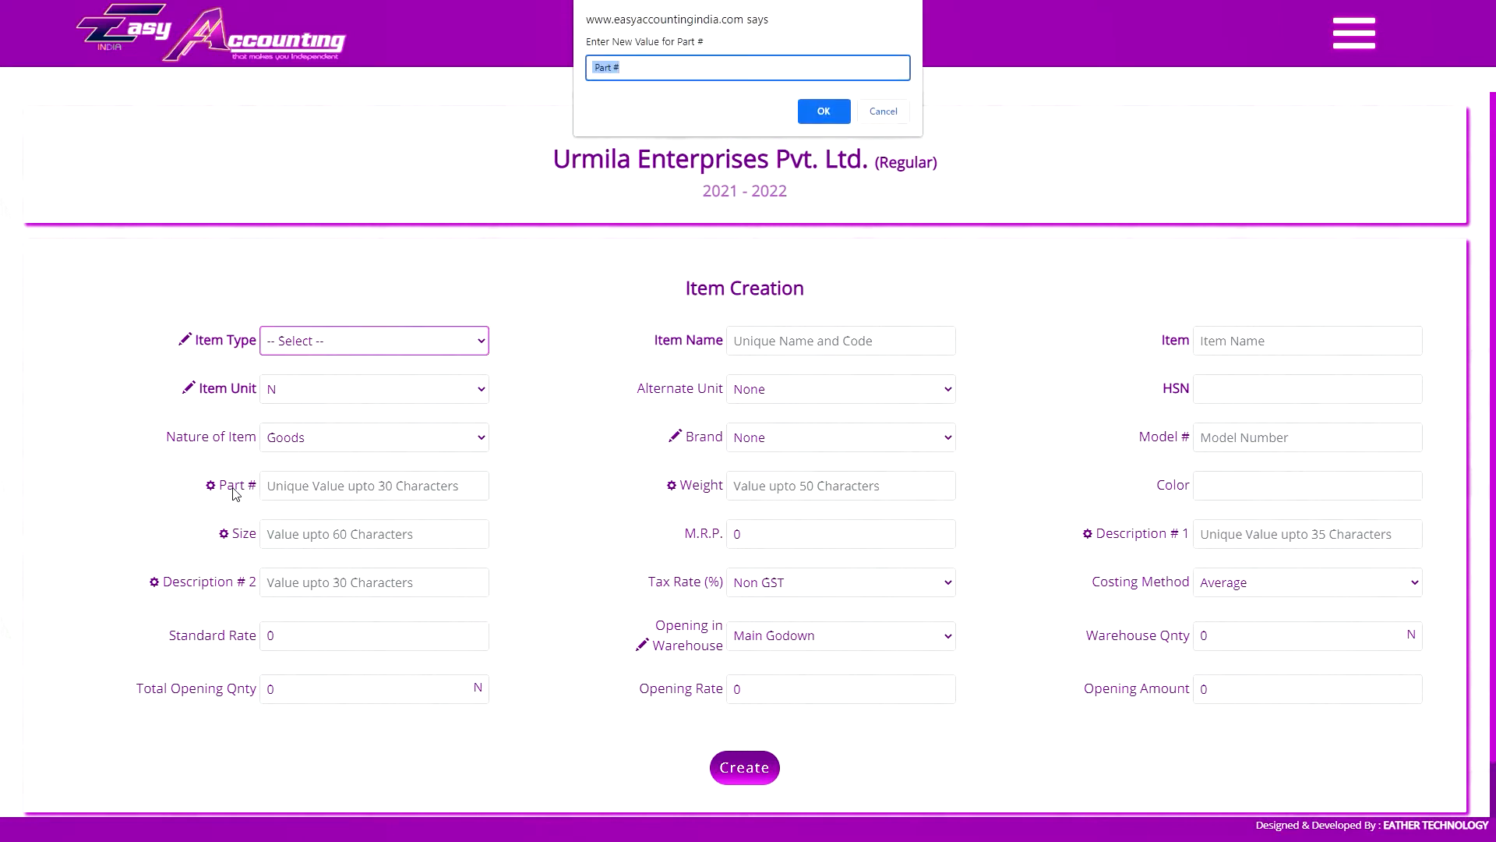
pyautogui.write('Serial')
pyautogui.press('Return')
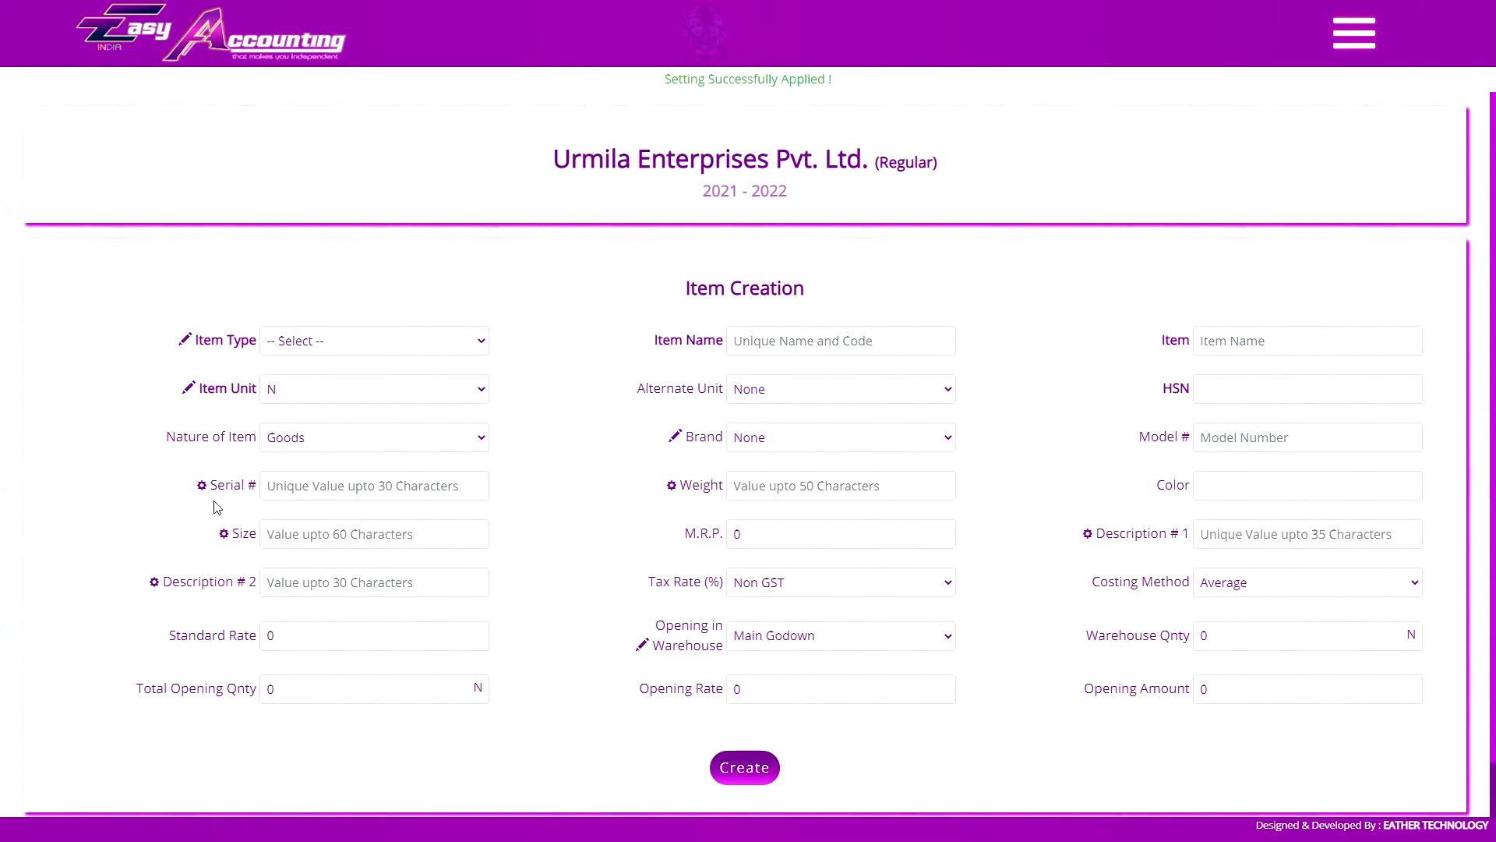
# Show and hide the Serial # column in the stock list, and return to the Item Creation form
pyautogui.click(631, 421)
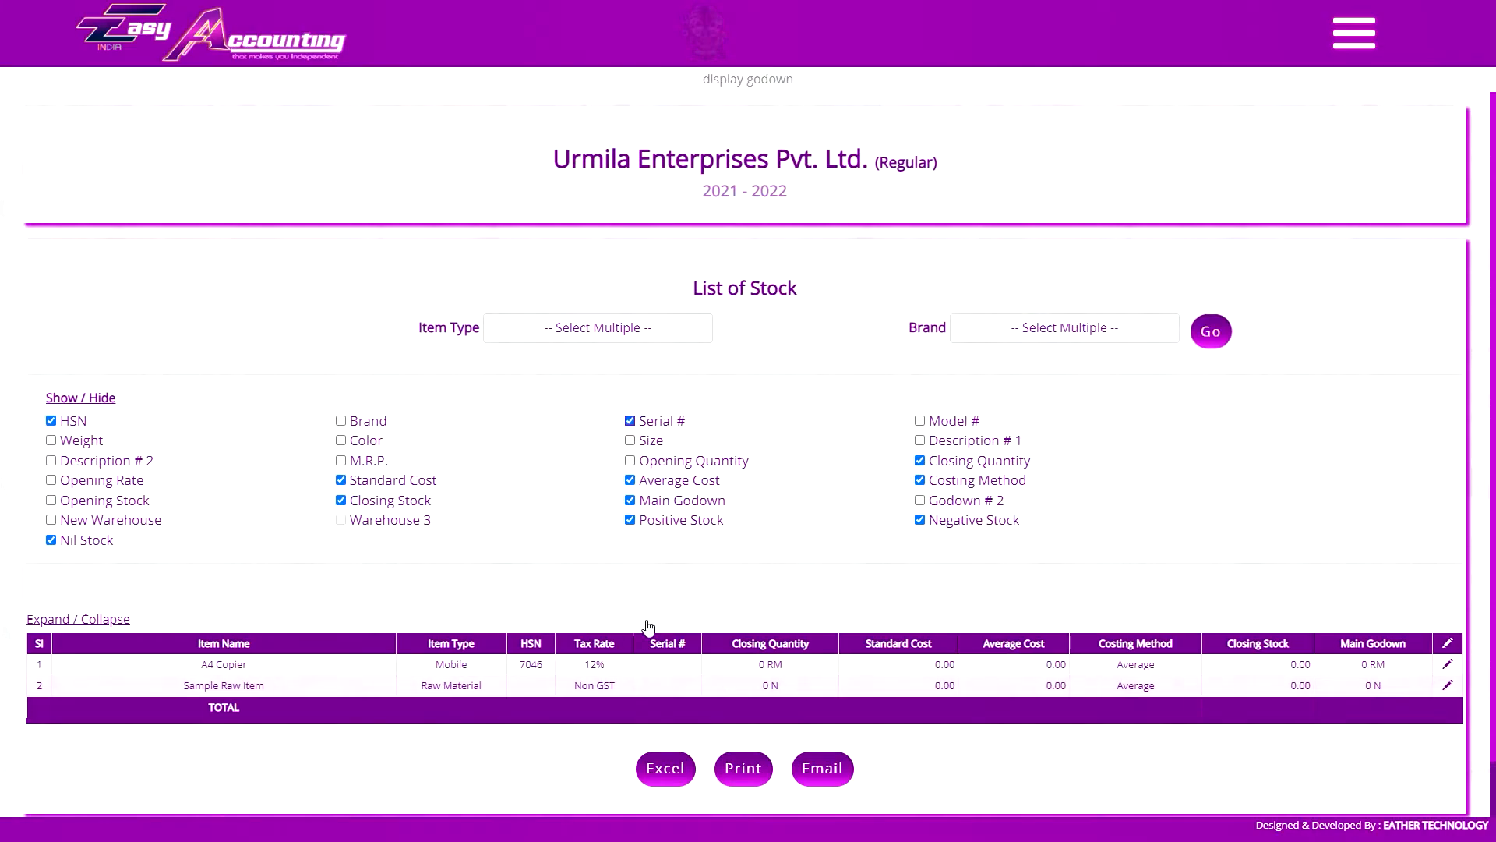
pyautogui.click(630, 420)
pyautogui.hotkey('alt', 'Left')
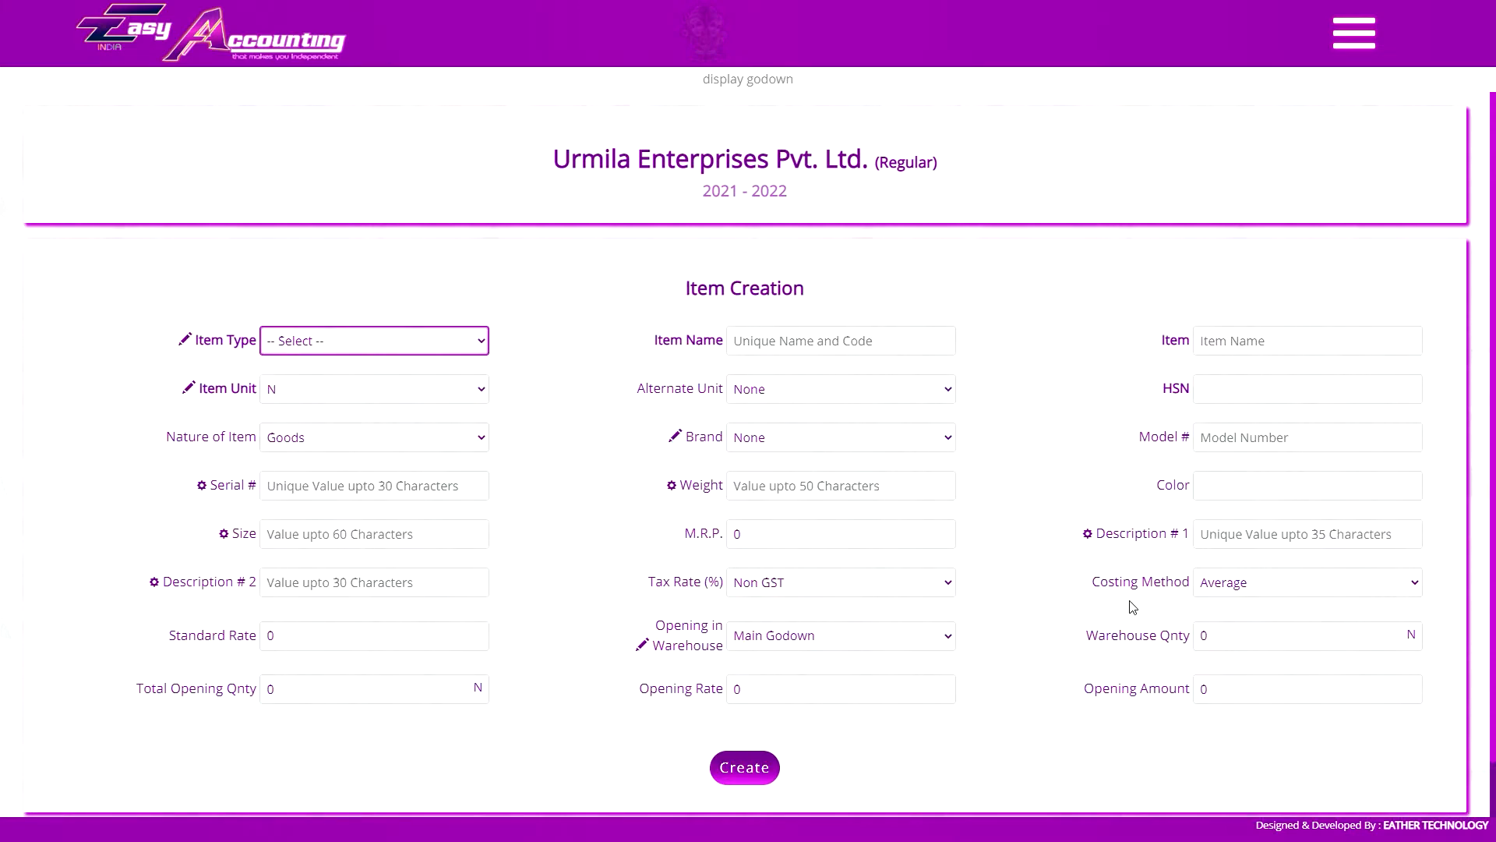
# Rename the Description # 1 and Description # 2 field labels to IMEI # 1 and IMEI # 2
pyautogui.click(1139, 543)
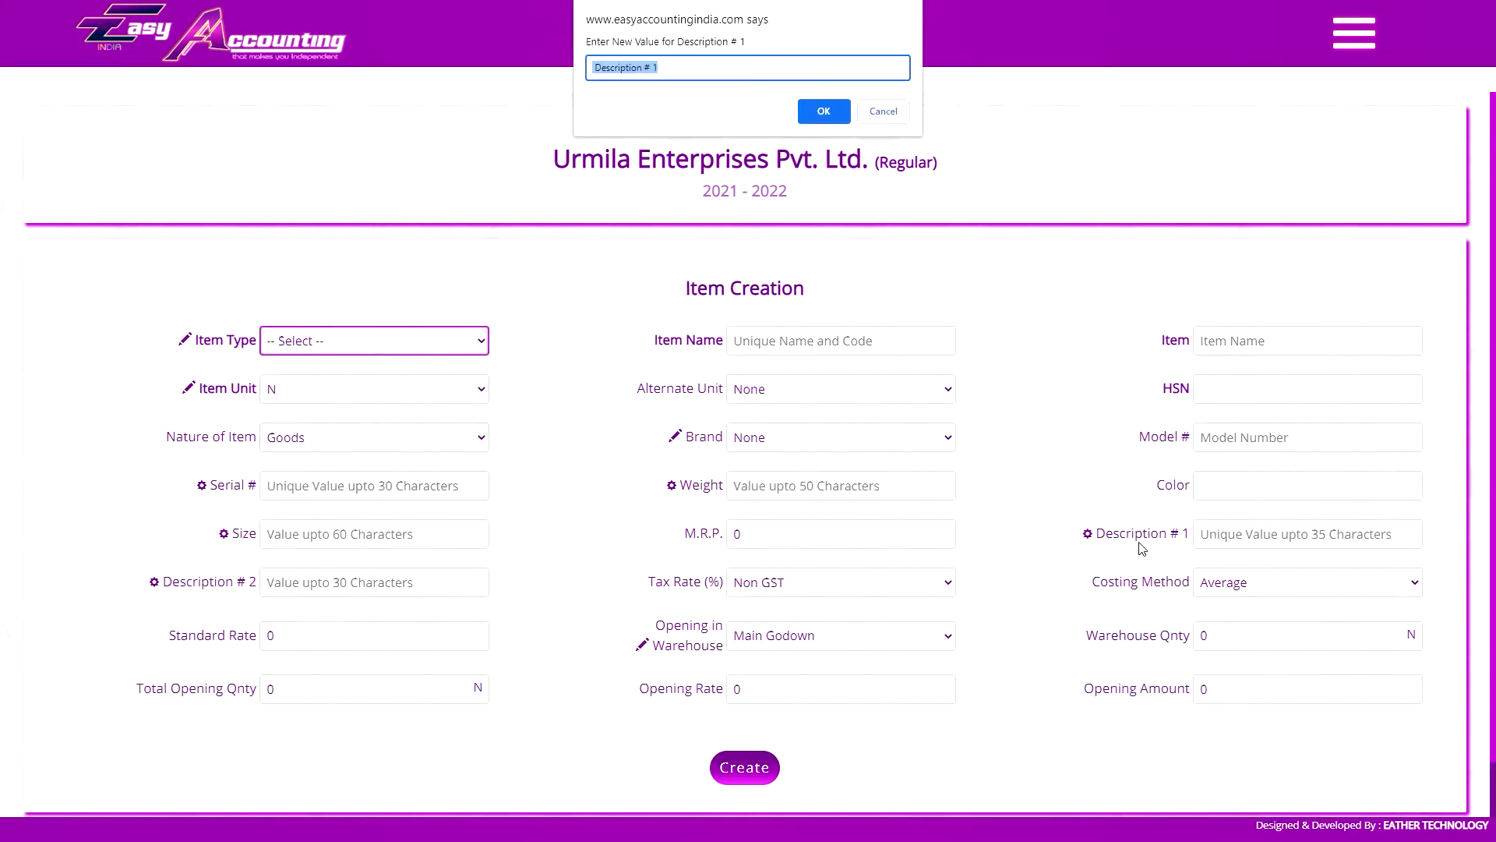
pyautogui.write('IMEI')
pyautogui.press('Return')
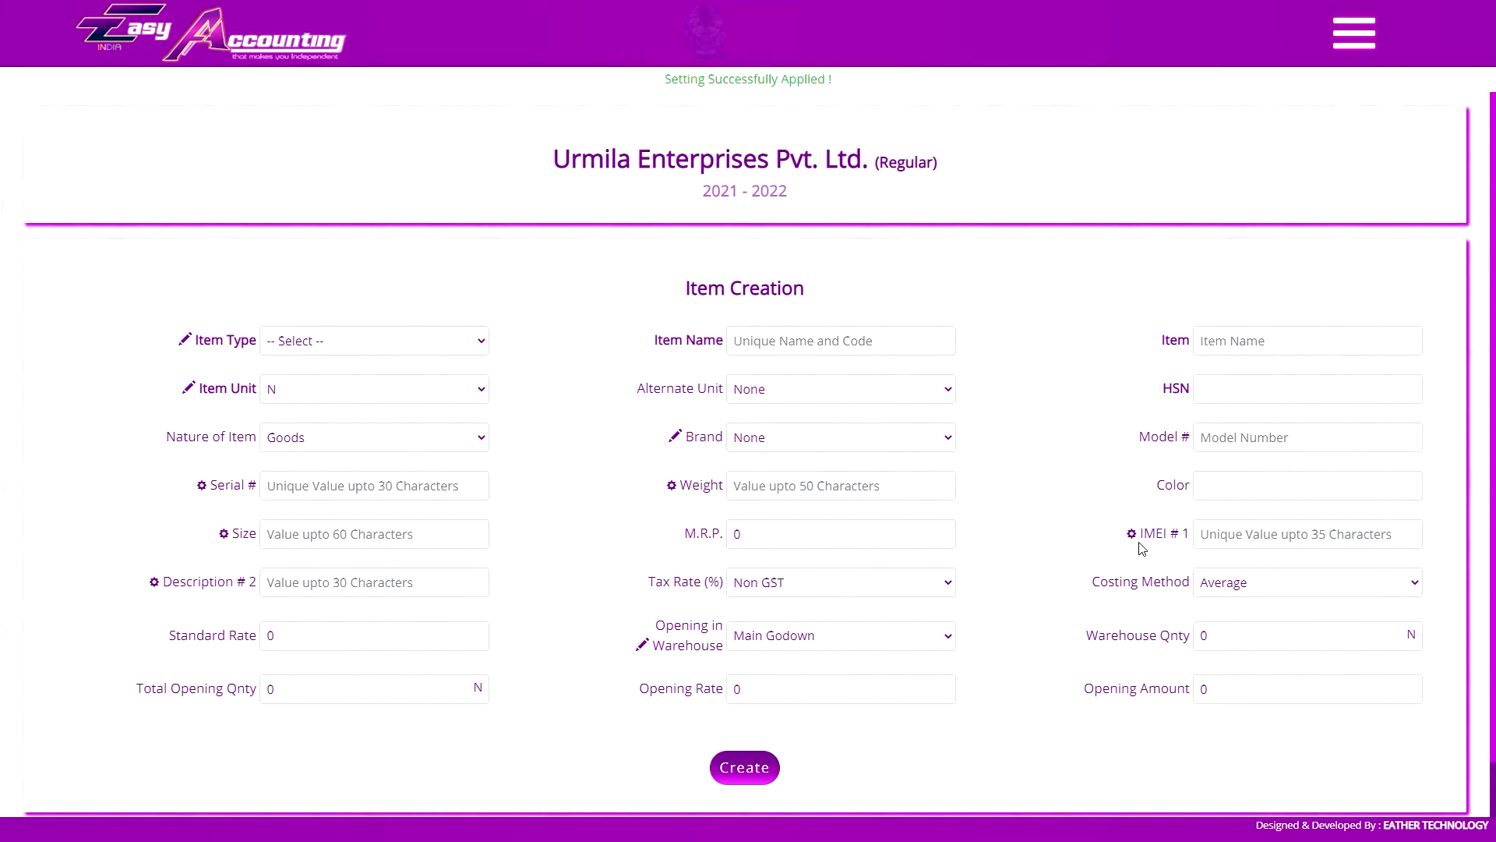
pyautogui.click(247, 586)
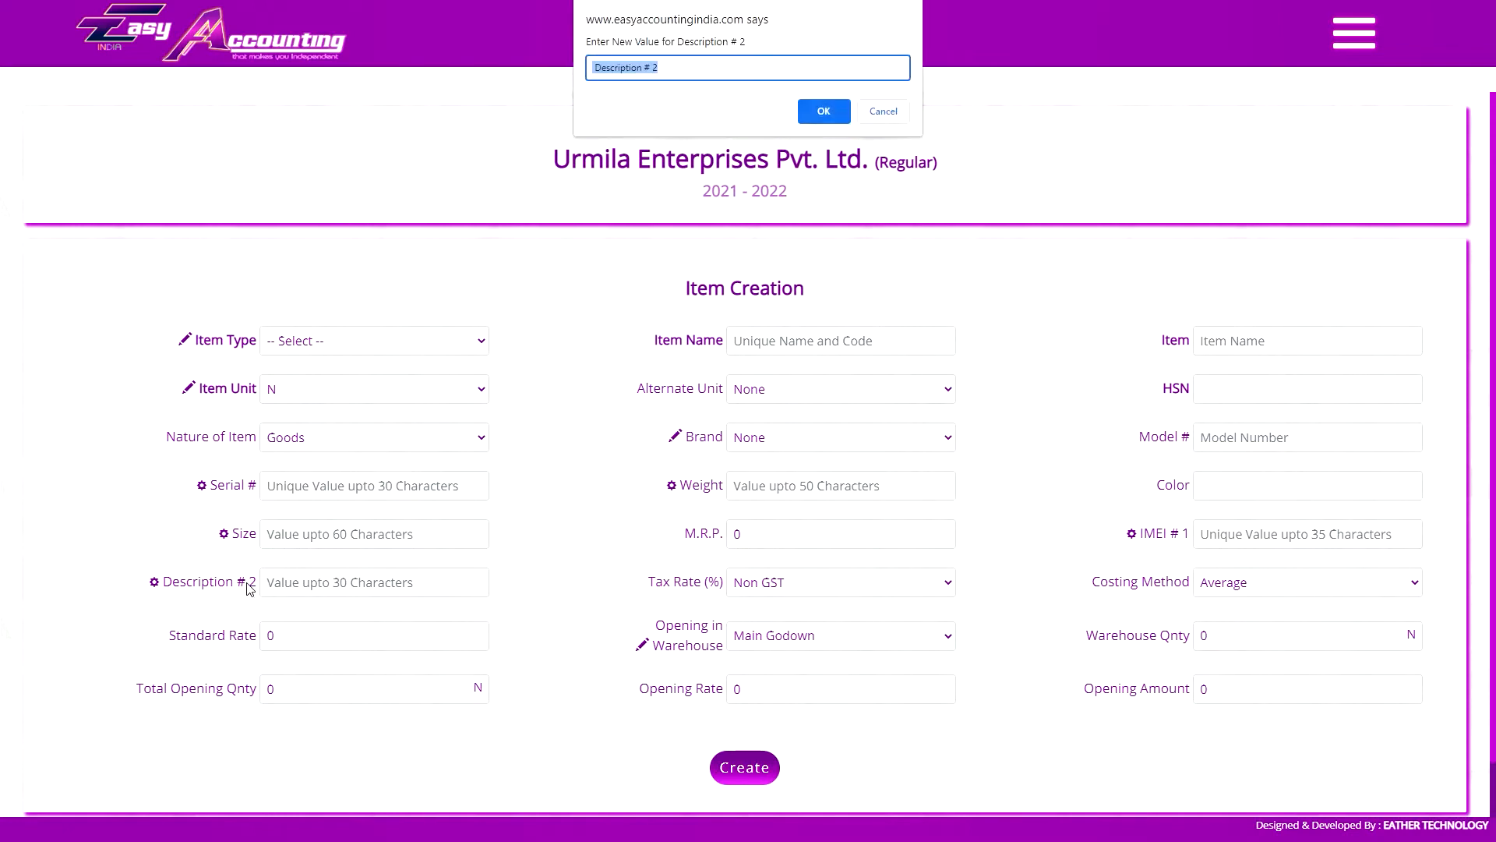
pyautogui.write('IMEI #')
pyautogui.press('Return')
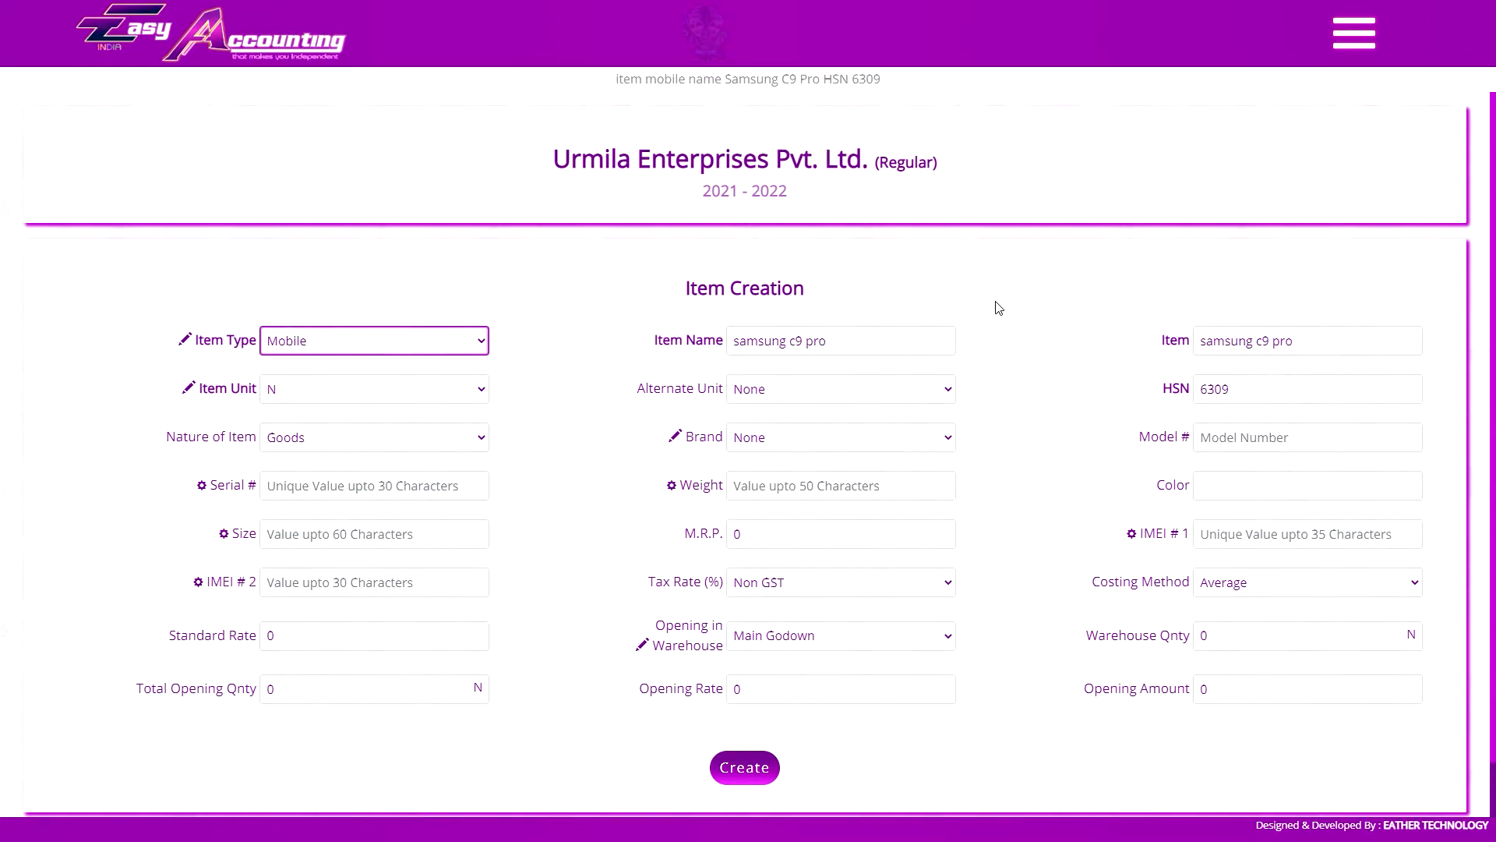
# Create the item samsung c9 pro with item type Mobile, HSN 6309 and a 12% (IGST) tax rate
pyautogui.scroll(-1, 746, 811)
pyautogui.click(810, 525)
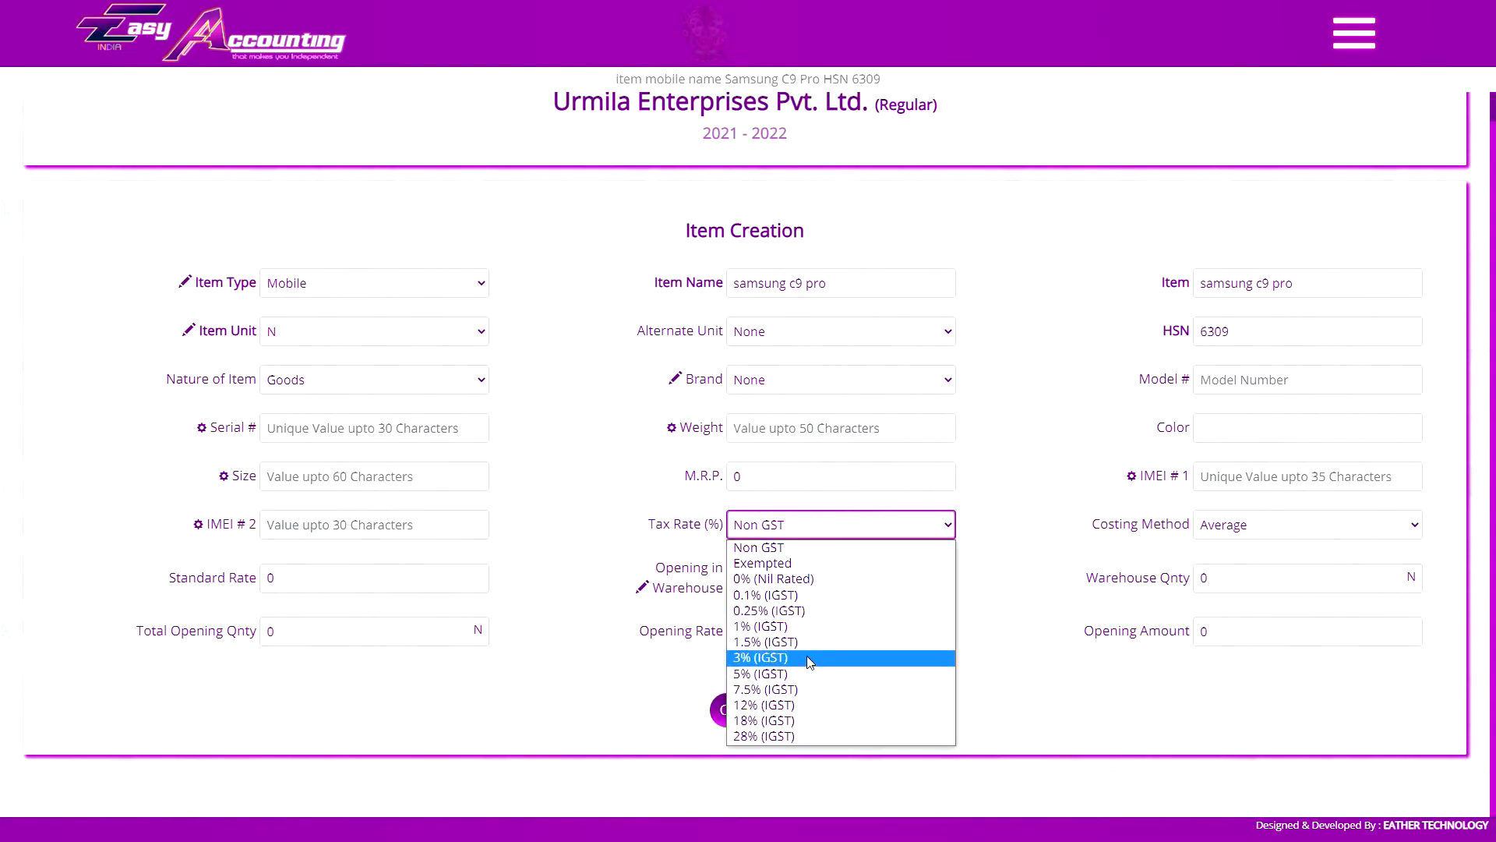
pyautogui.click(787, 704)
pyautogui.click(744, 709)
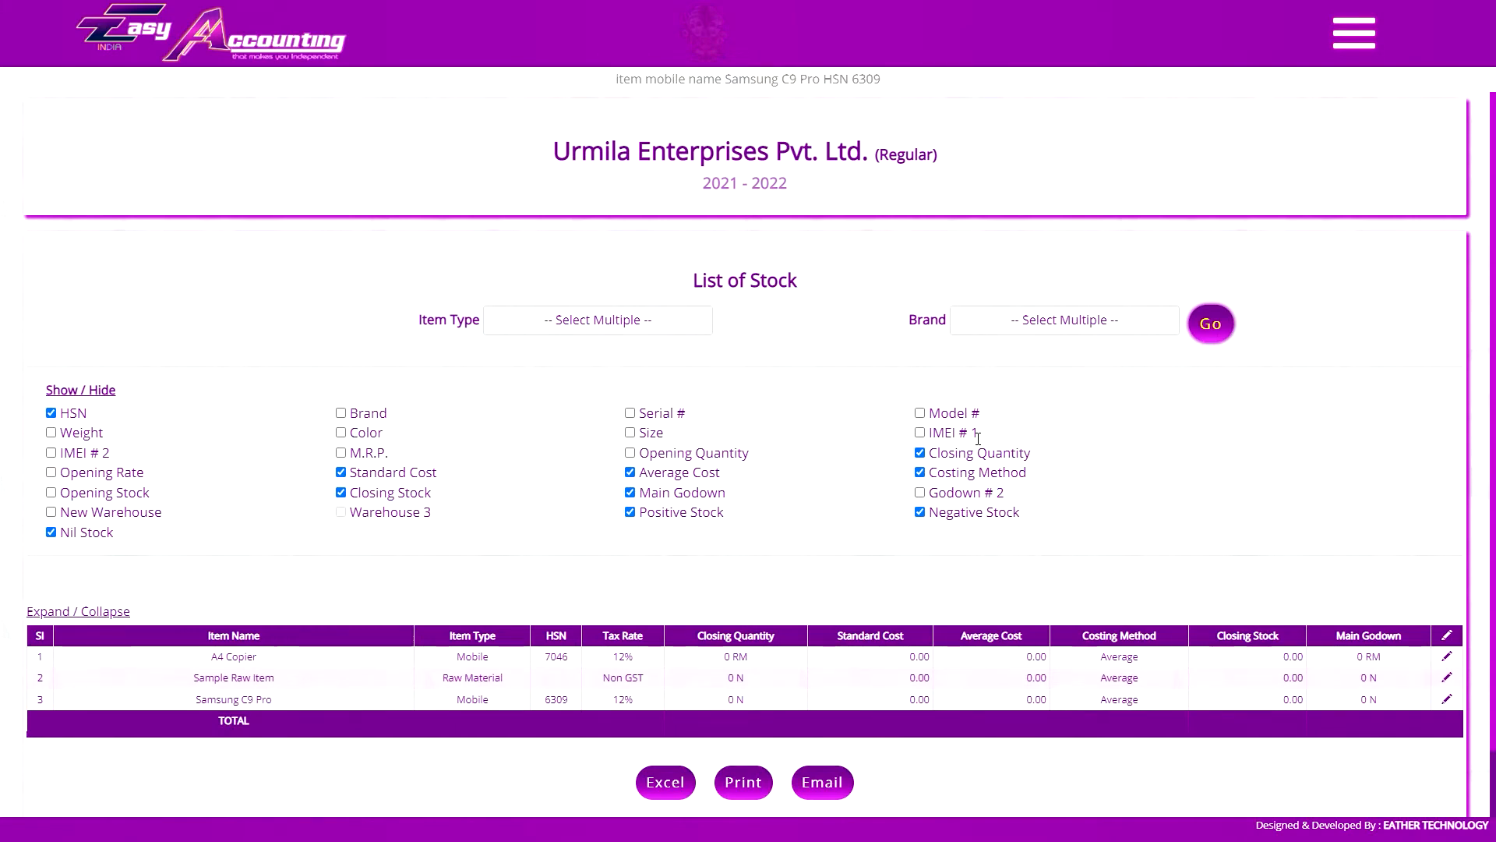
# Show the IMEI # 1, IMEI # 2 and Serial # columns in the stock list and return to Item Creation
pyautogui.click(919, 432)
pyautogui.click(51, 453)
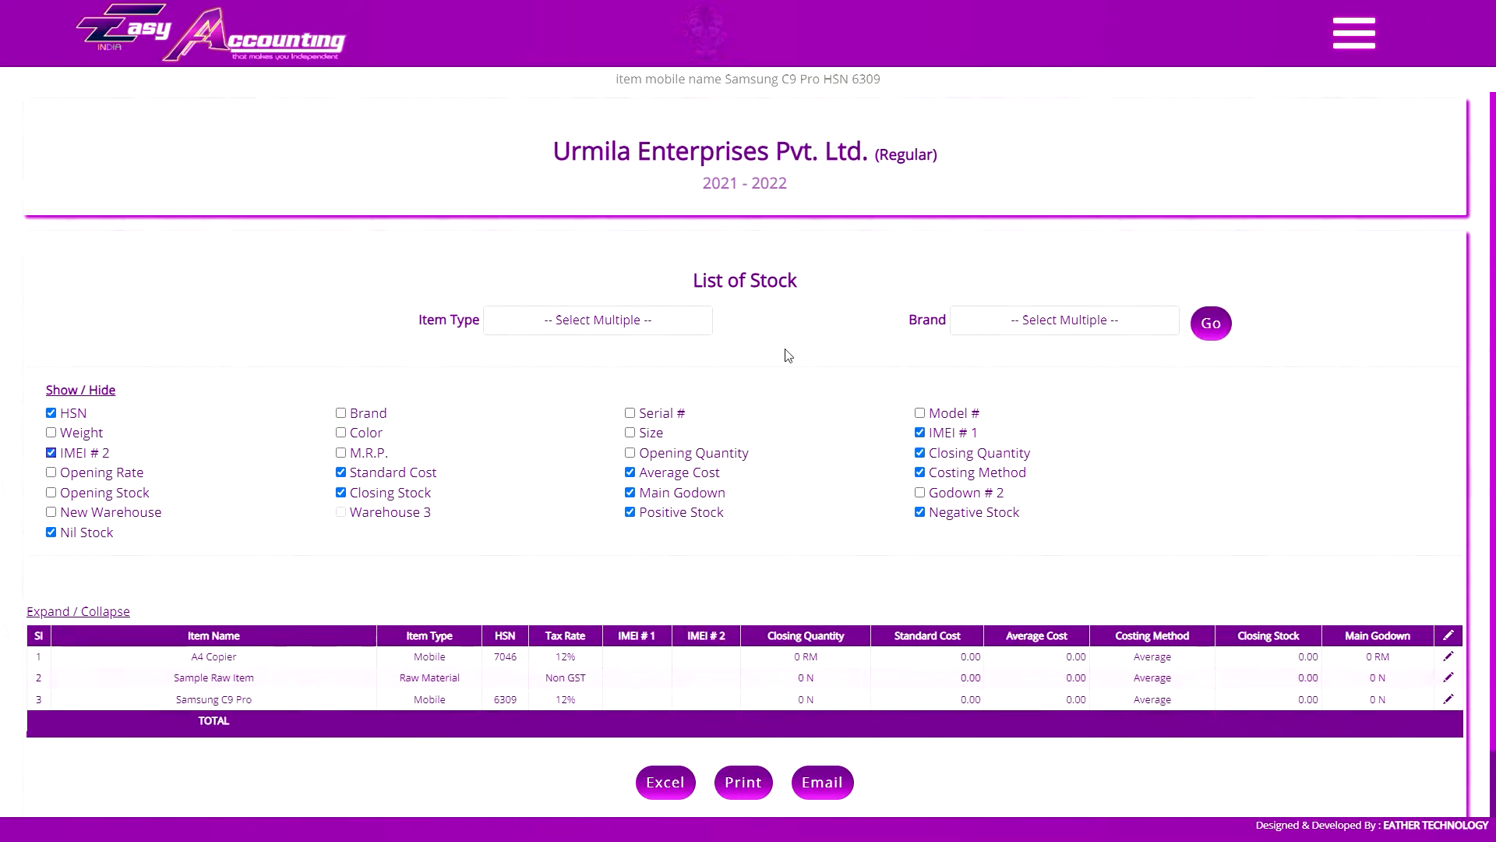
pyautogui.click(630, 413)
pyautogui.scroll(-4, 602, 508)
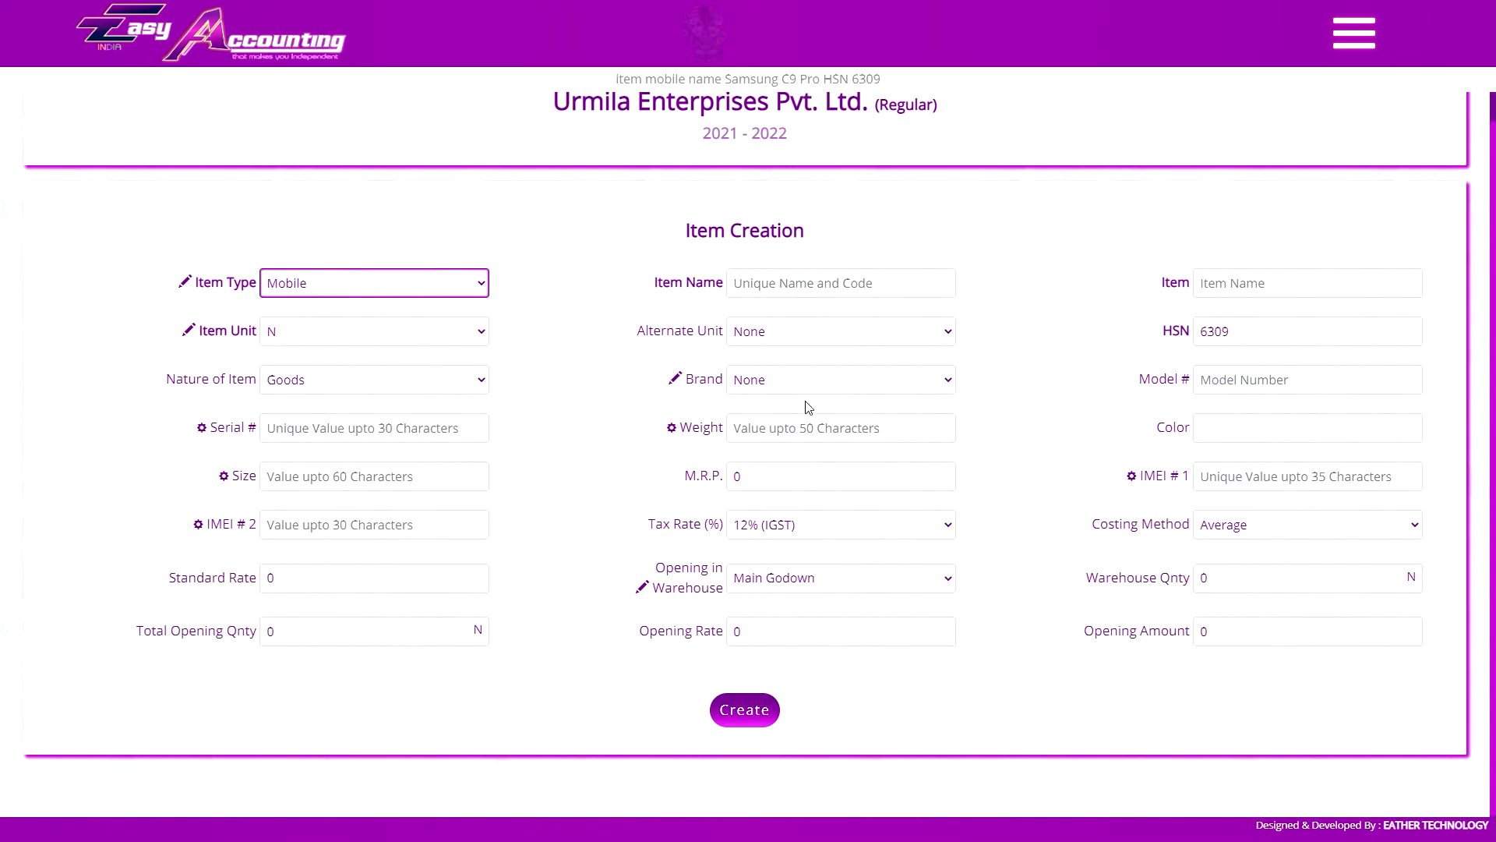
# Rename the Weight field label to Specification in the Item Creation form
pyautogui.click(704, 433)
pyautogui.write('Spe')
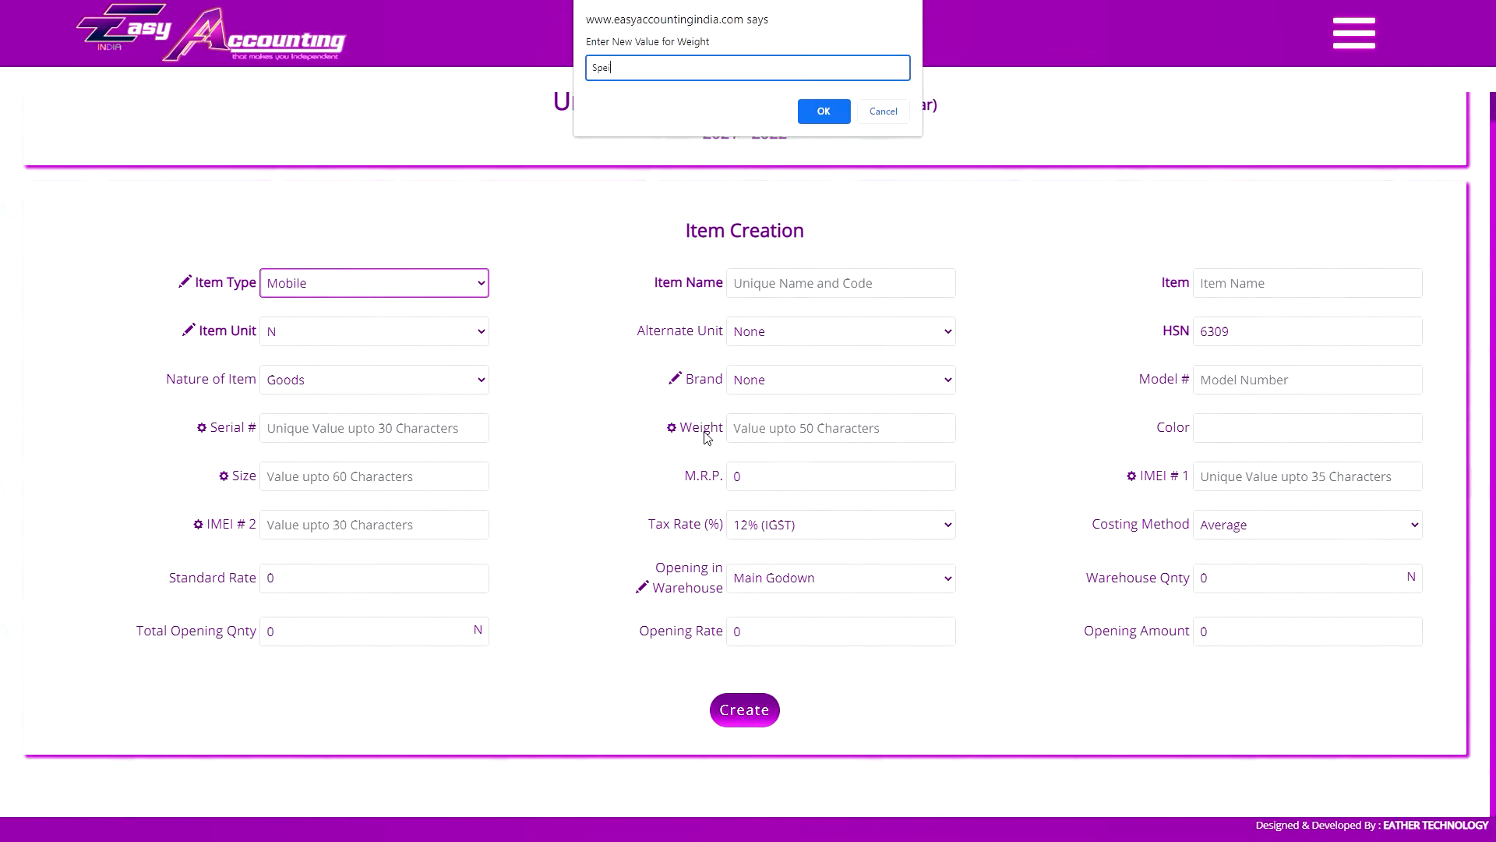
pyautogui.write('cification')
pyautogui.press('Return')
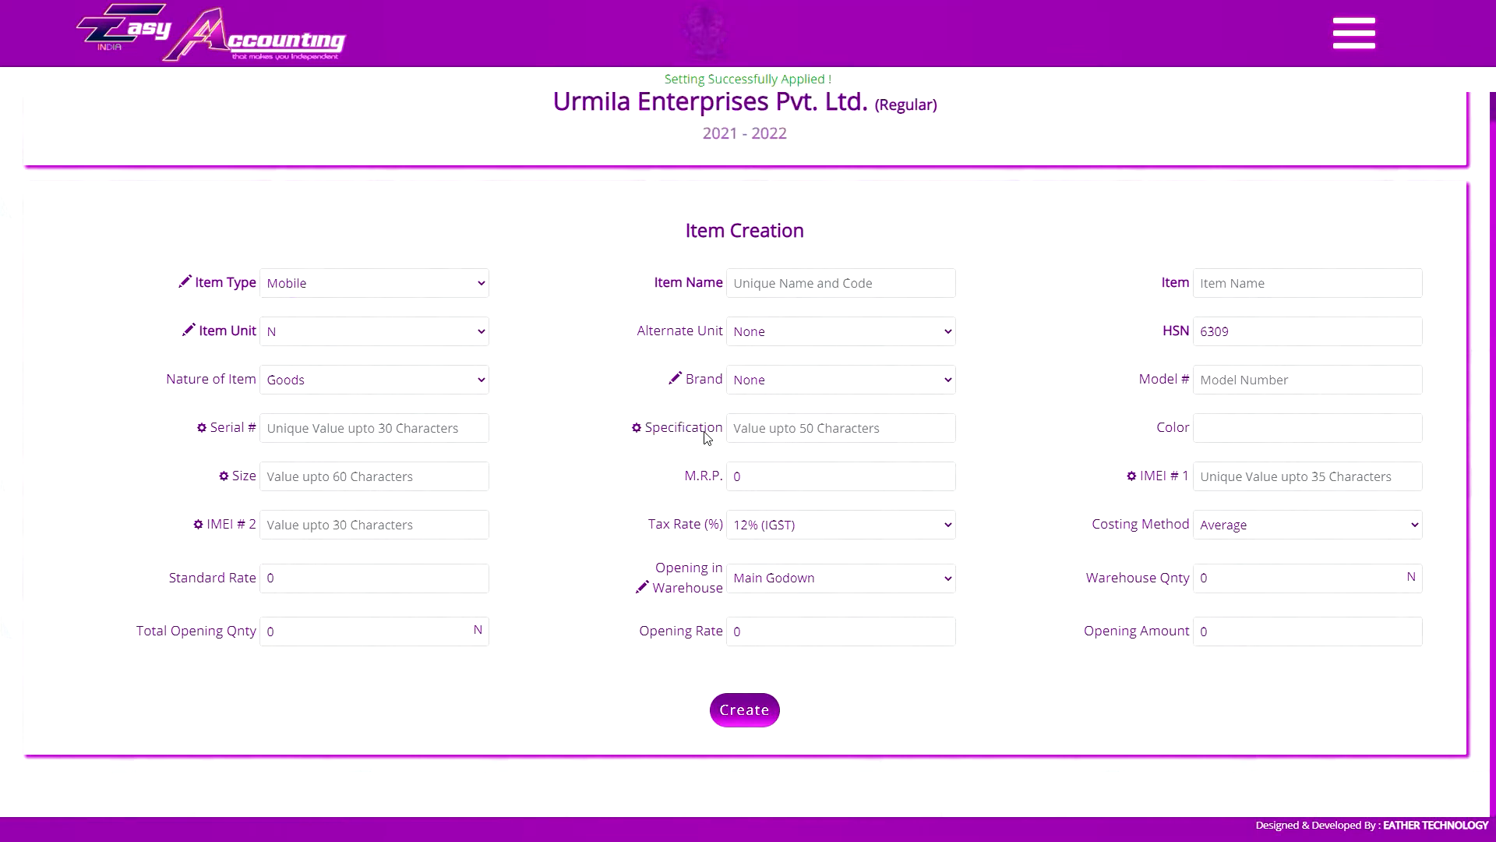
pyautogui.click(838, 430)
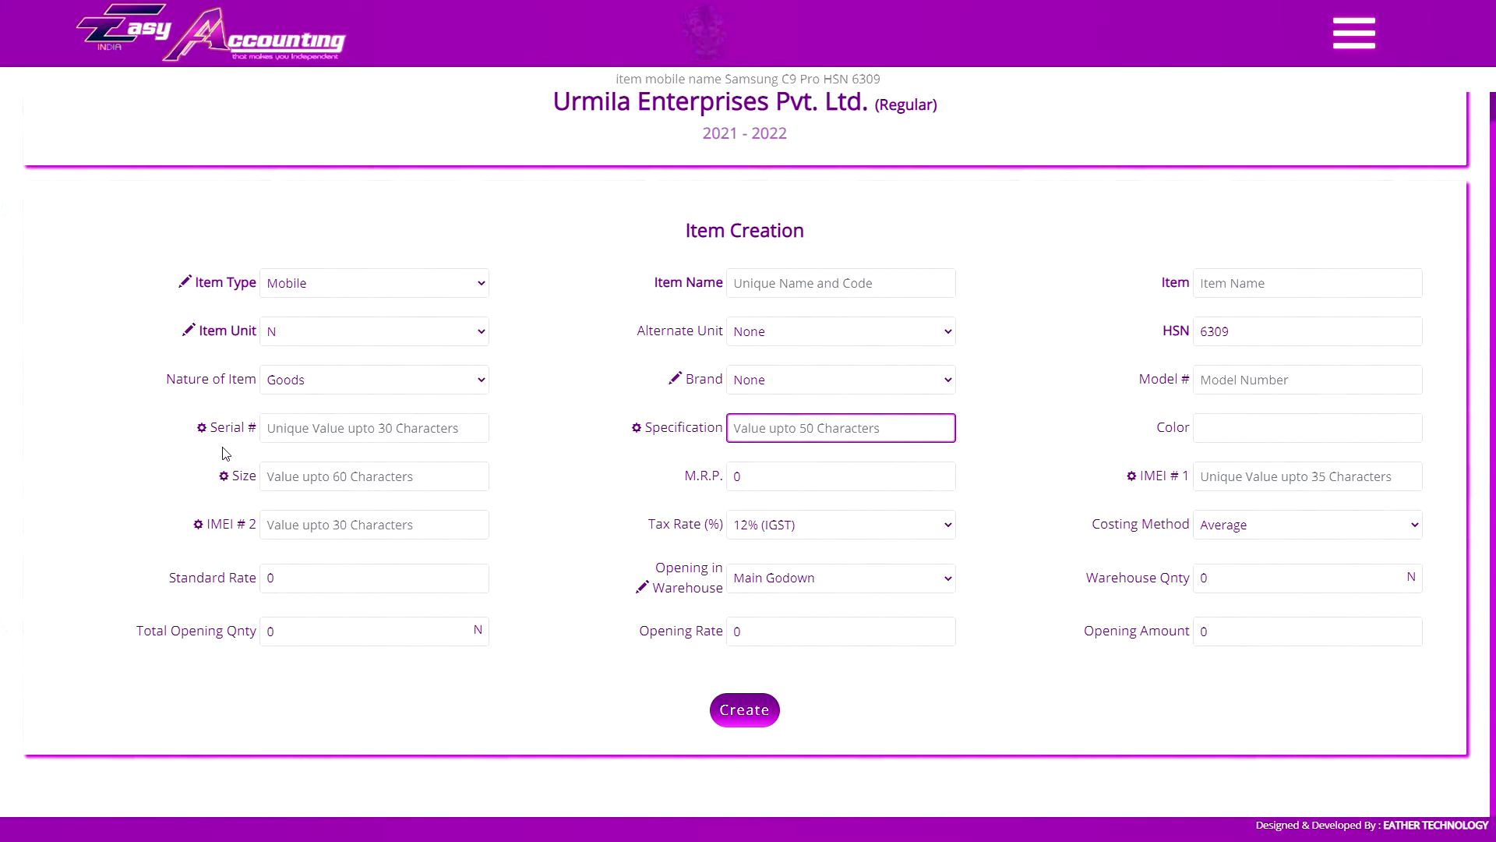
pyautogui.click(367, 430)
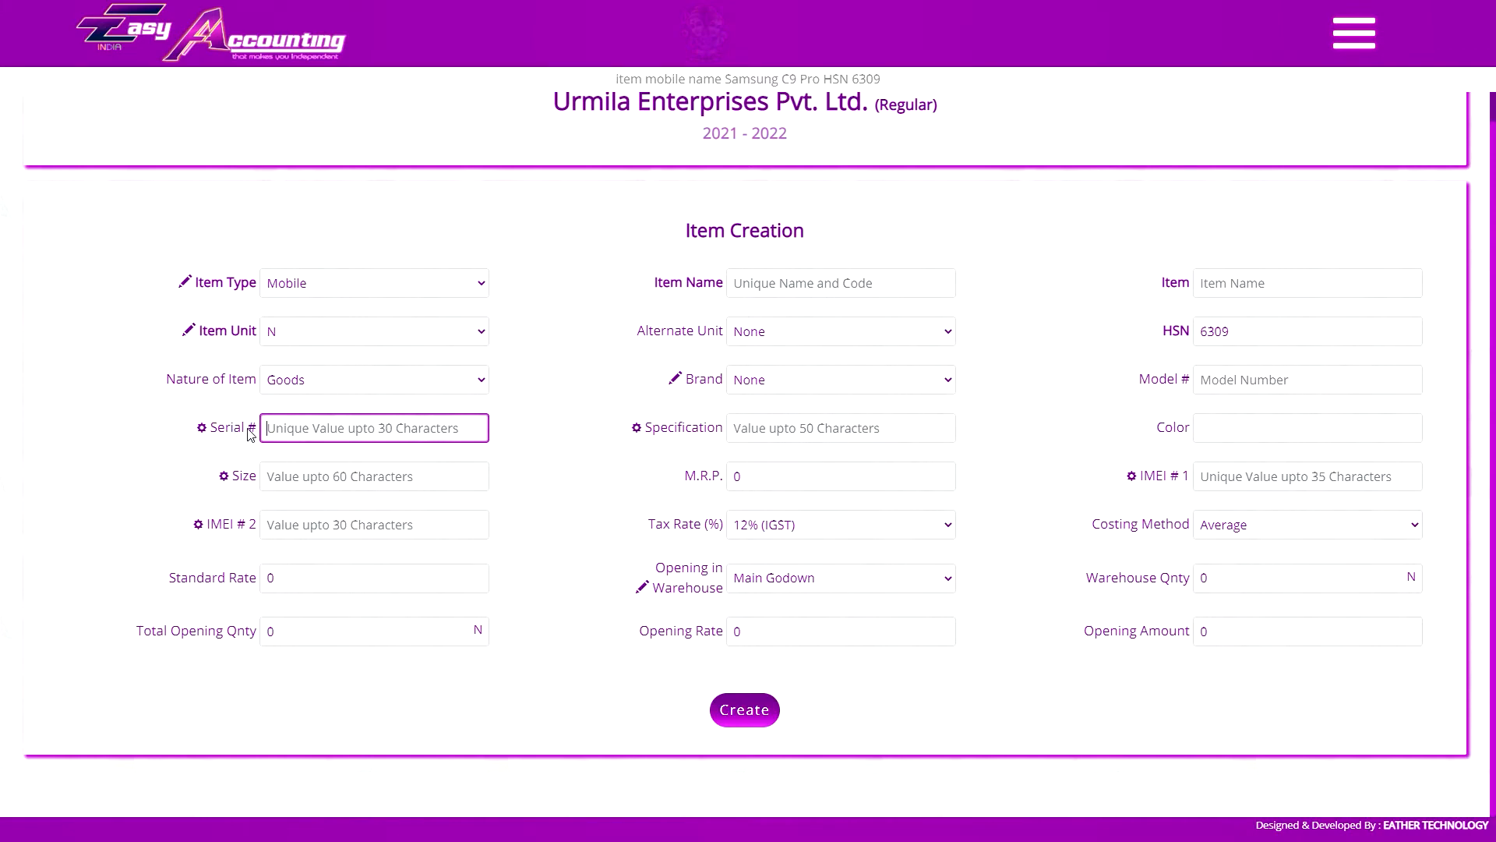
pyautogui.click(814, 433)
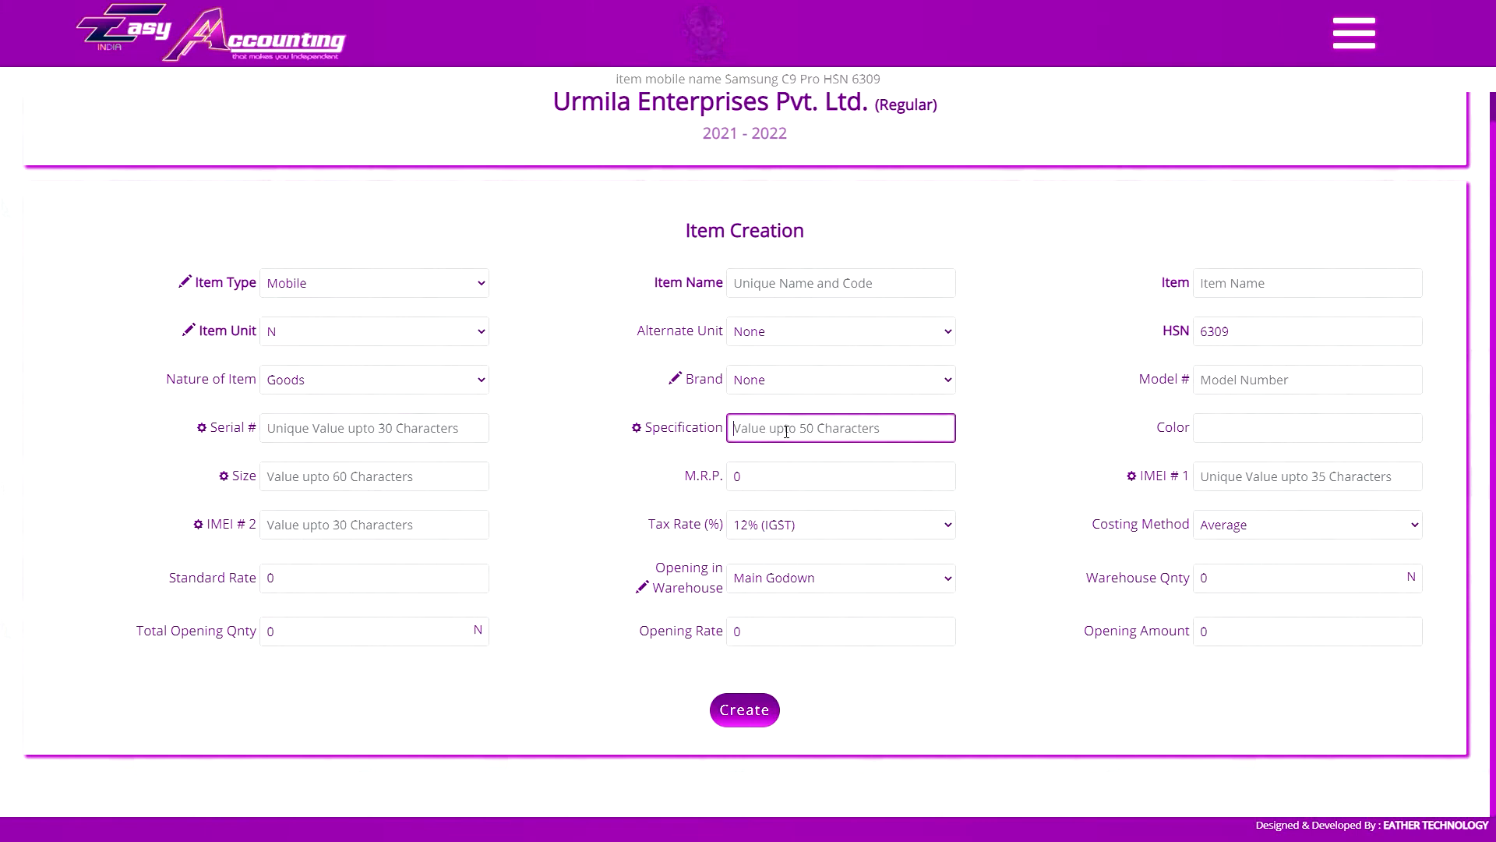
pyautogui.click(336, 478)
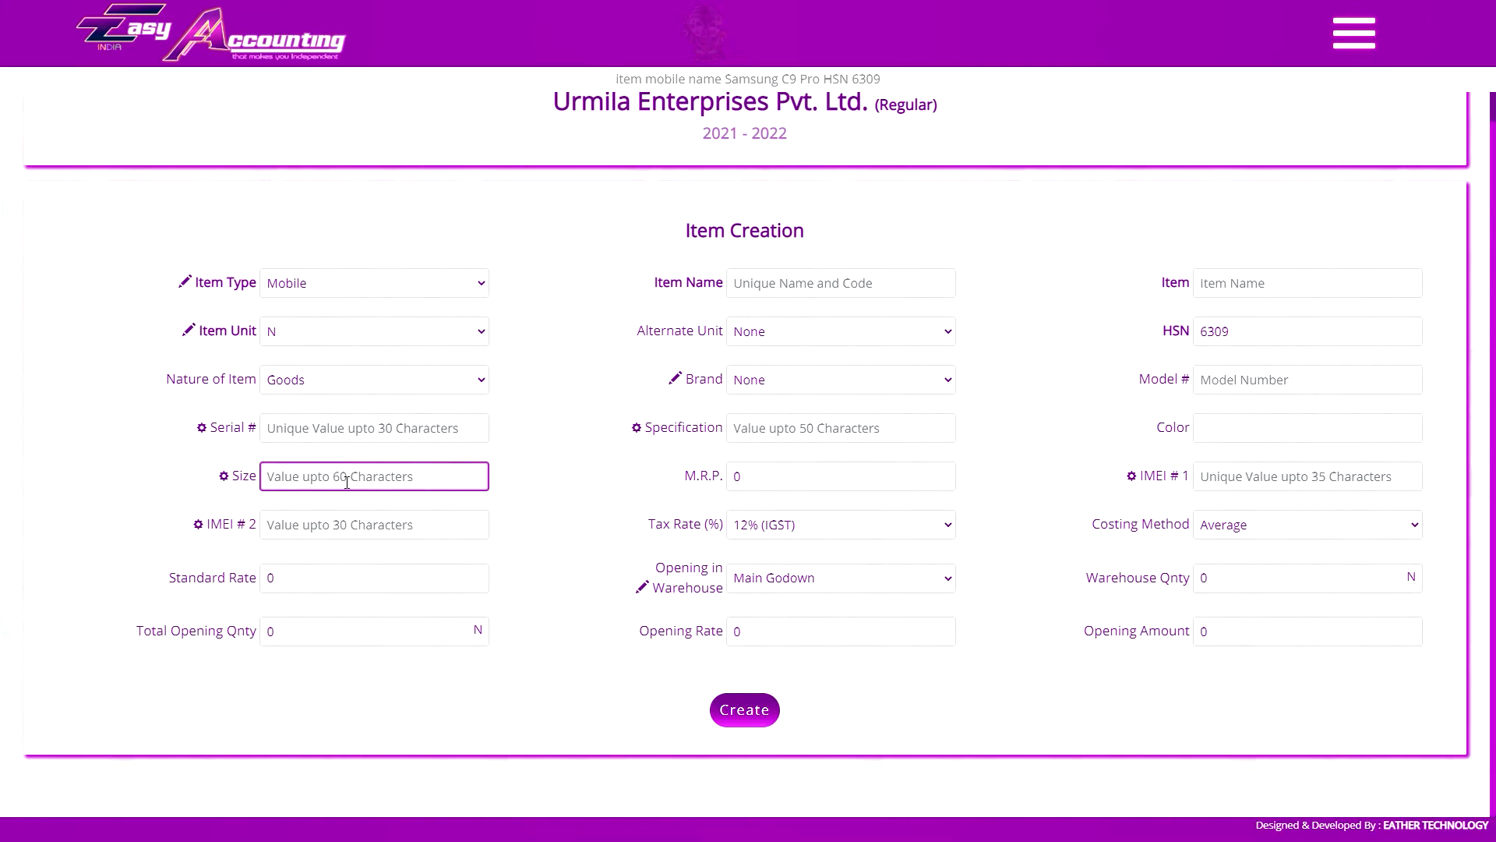
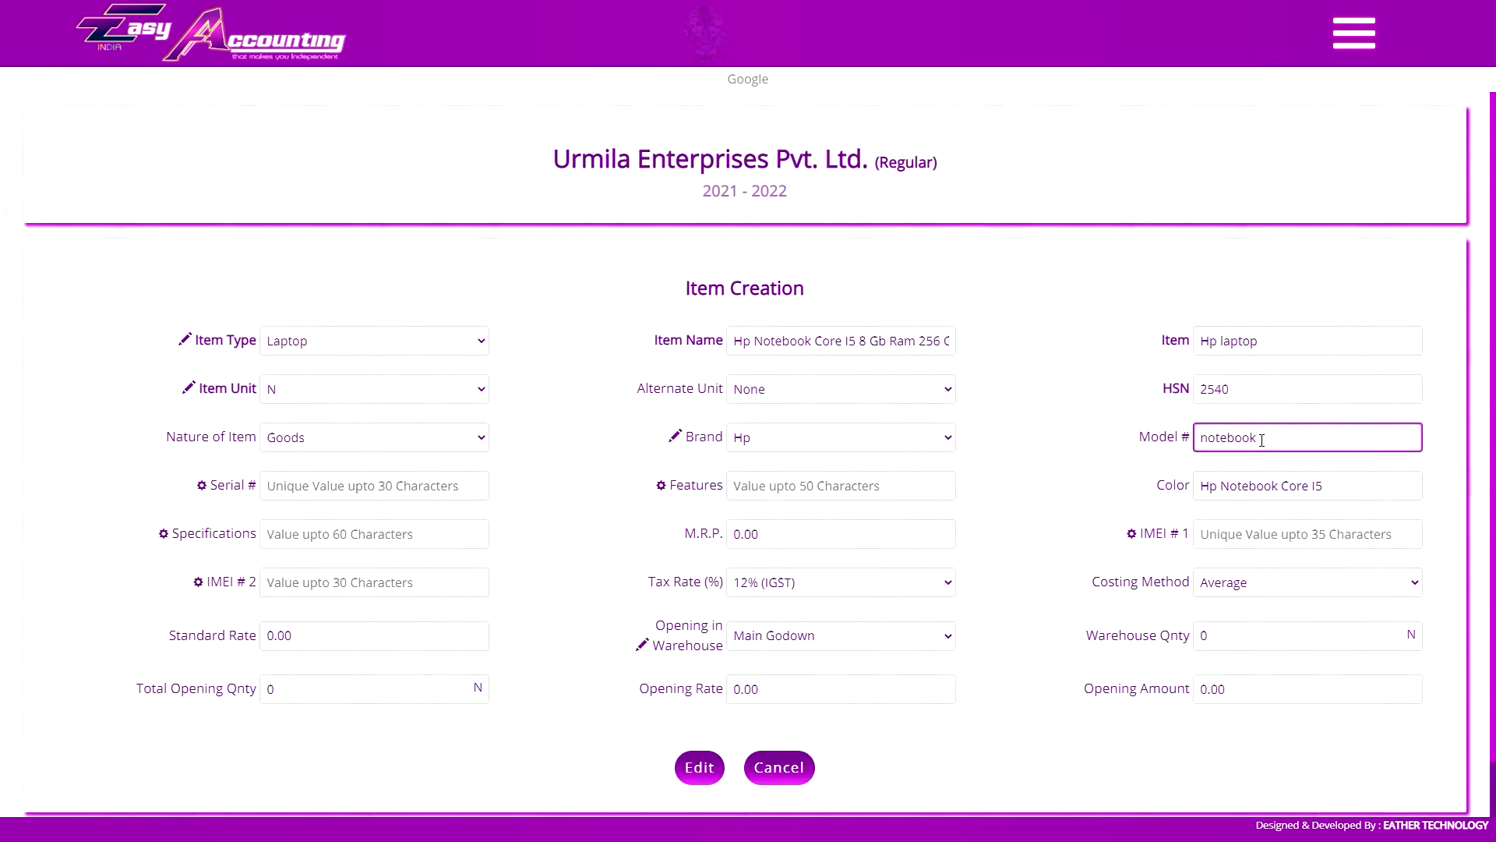
# Set the Hp laptop item's Specifications to 256 GB SSD | 2 GB AMD Graphics Card and Features to Core i5 | 8 GB RAM, and save it
pyautogui.click(400, 530)
pyautogui.write('256 GB SSD | 2 GB AMD Graphics Card')
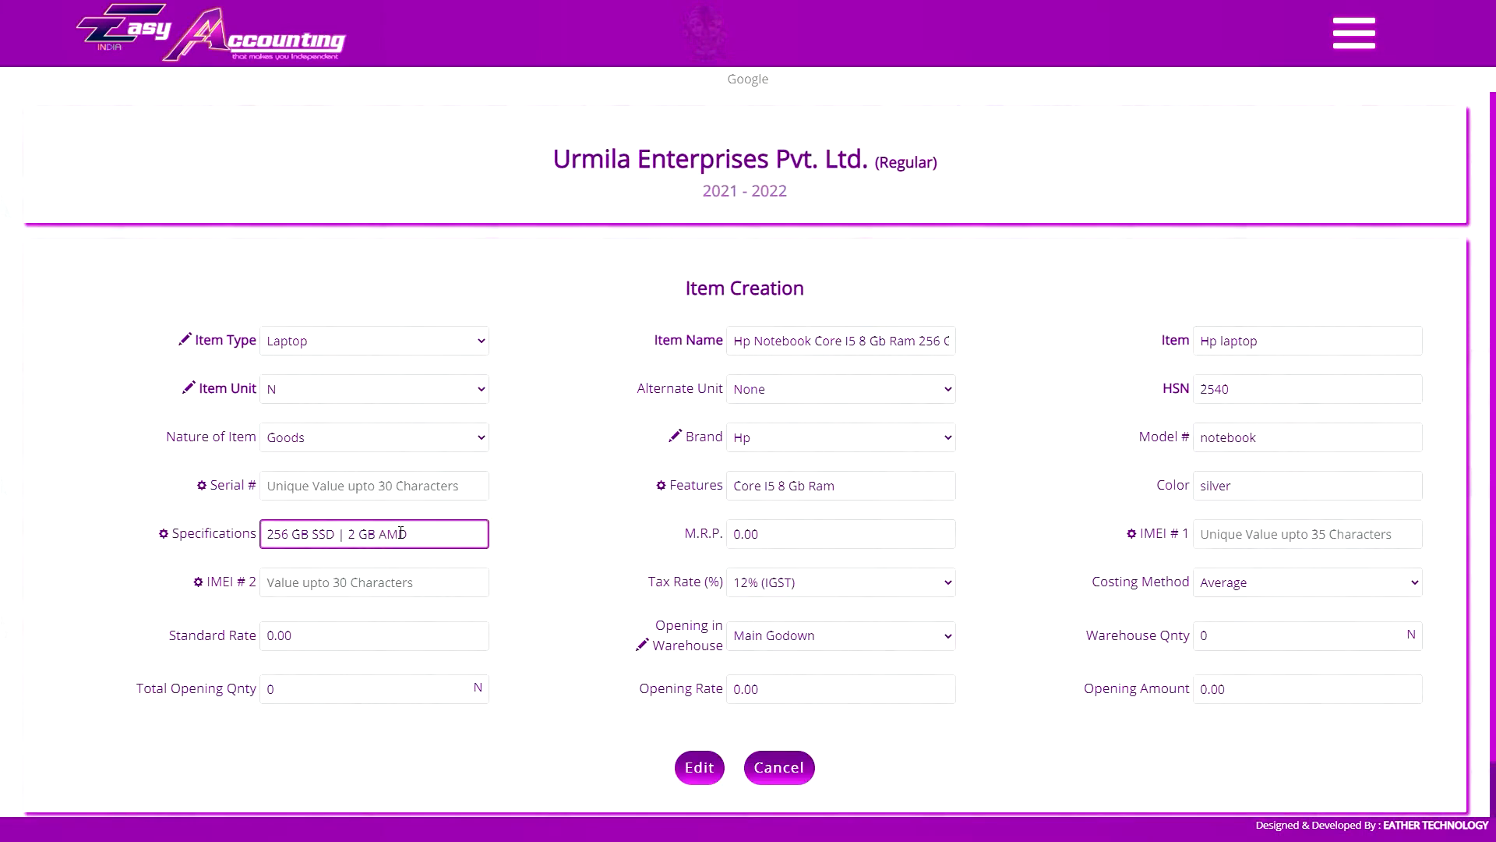
pyautogui.click(766, 487)
pyautogui.press('Delete')
pyautogui.press('Delete')
pyautogui.press('Delete')
pyautogui.press('Delete')
pyautogui.press('Delete')
pyautogui.press('Delete')
pyautogui.press('Delete')
pyautogui.press('Delete')
pyautogui.press('Delete')
pyautogui.press('Delete')
pyautogui.press('Delete')
pyautogui.write('i5 | 8 GB RAM')
pyautogui.click(700, 764)
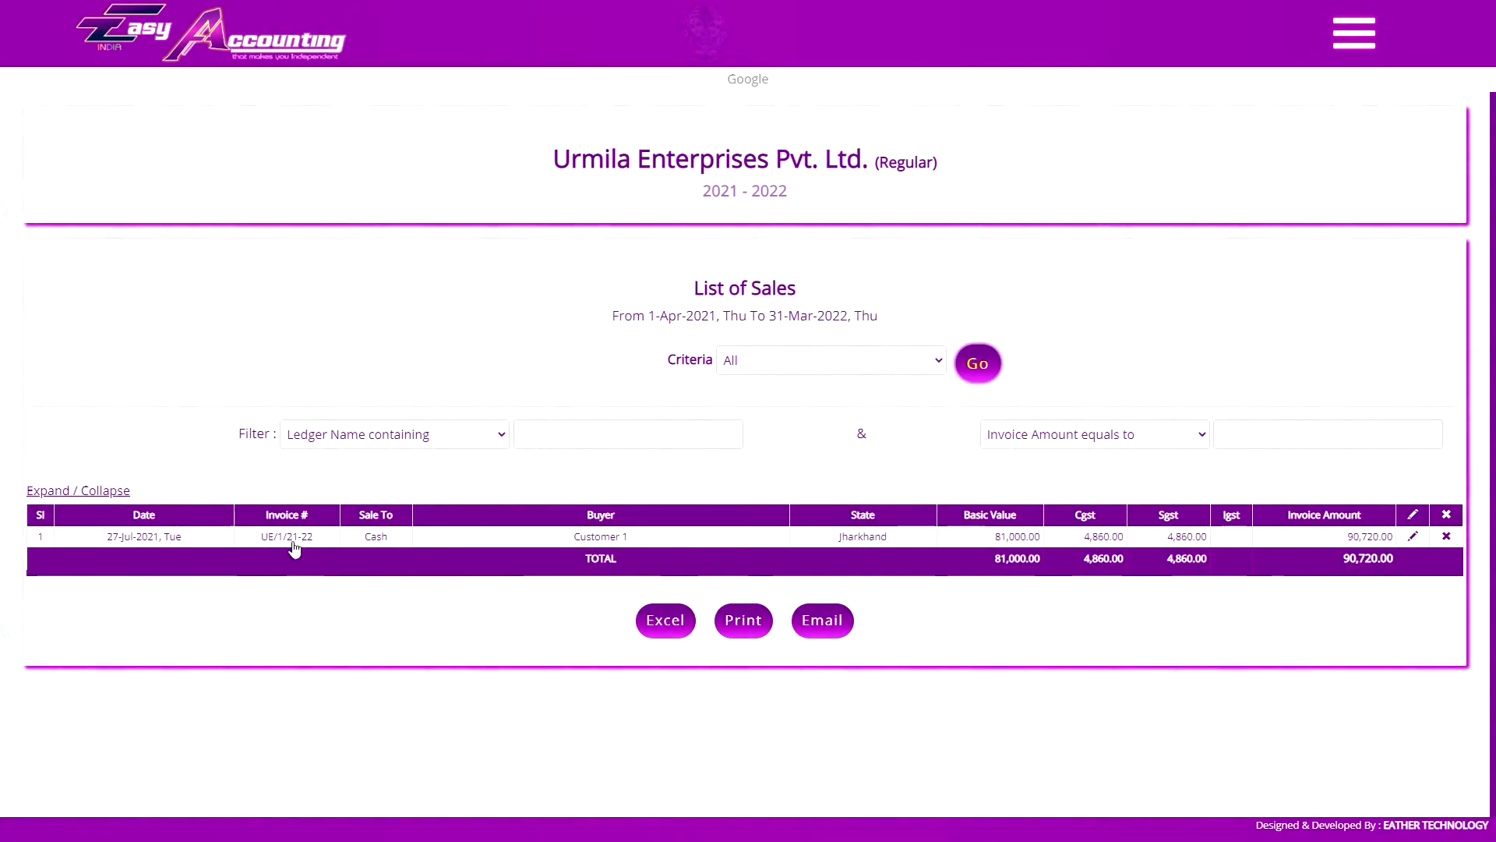
# View the Customer 1 invoice from the List of Sales, checking its item columns, and close it
pyautogui.click(294, 543)
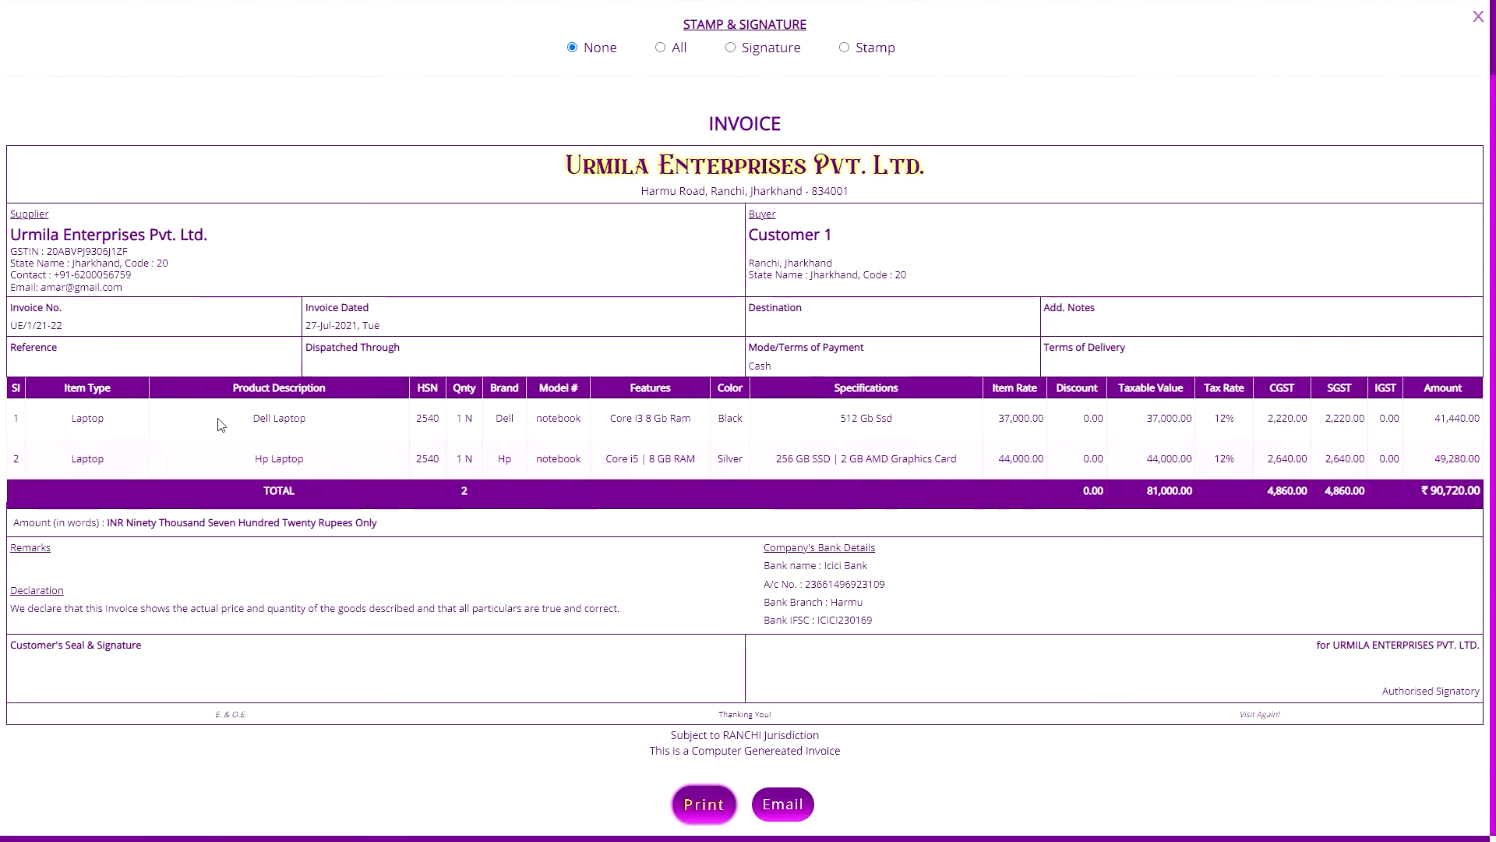
pyautogui.click(1478, 17)
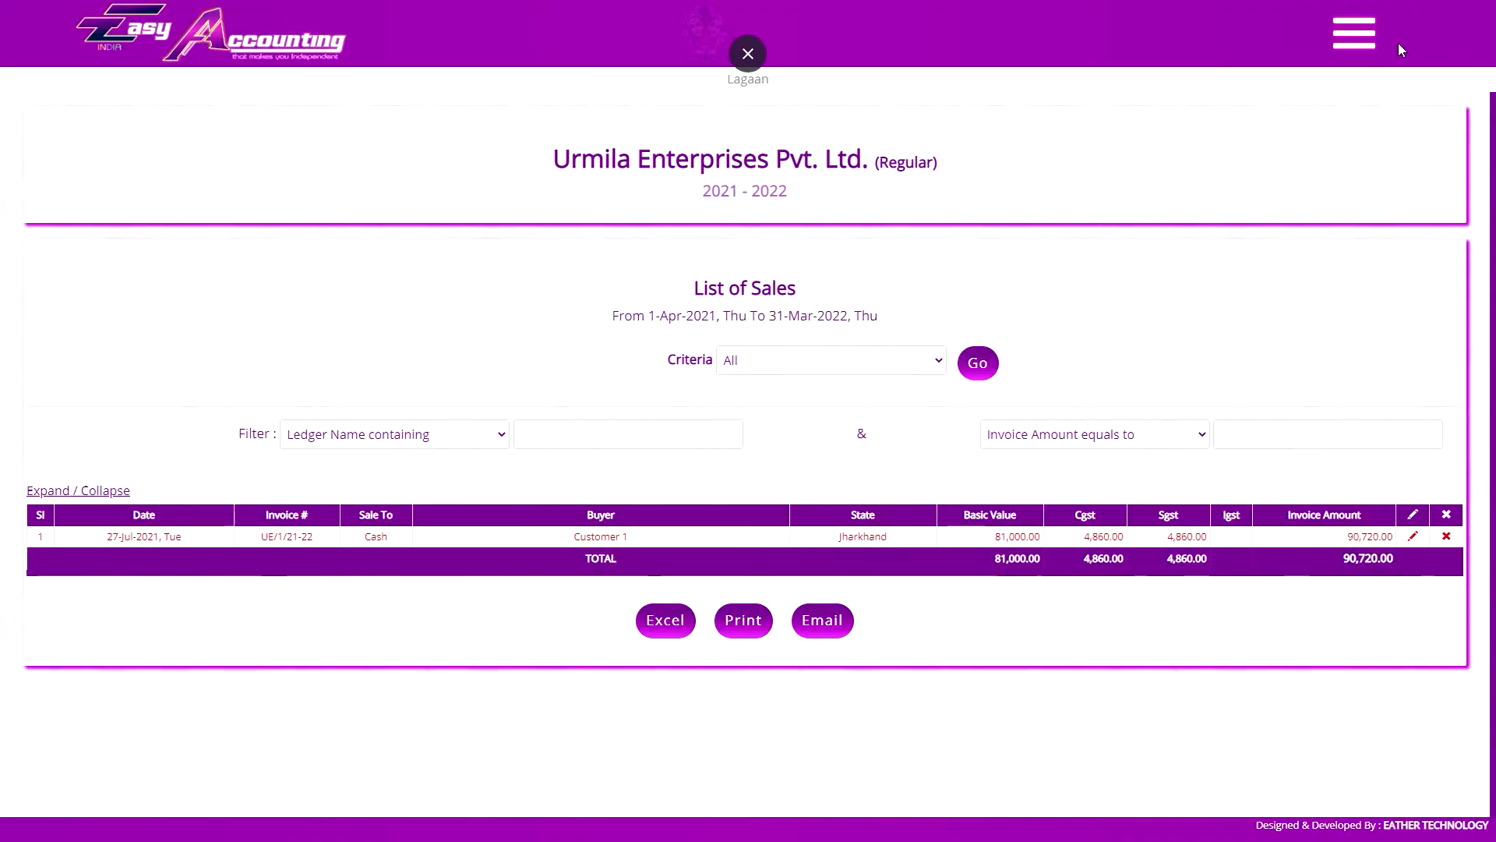
pyautogui.click(1358, 34)
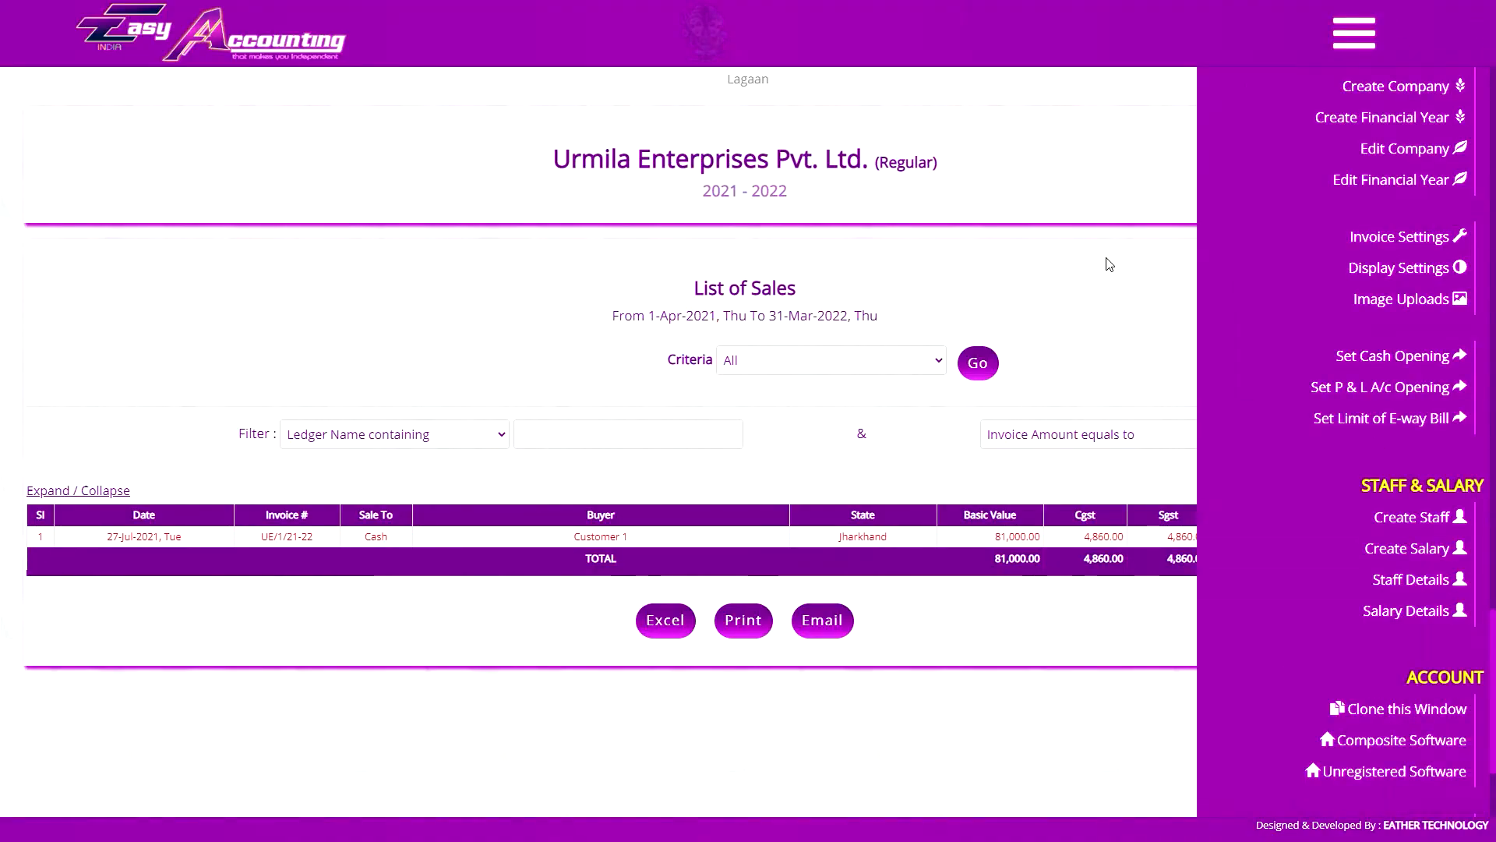
pyautogui.click(1152, 160)
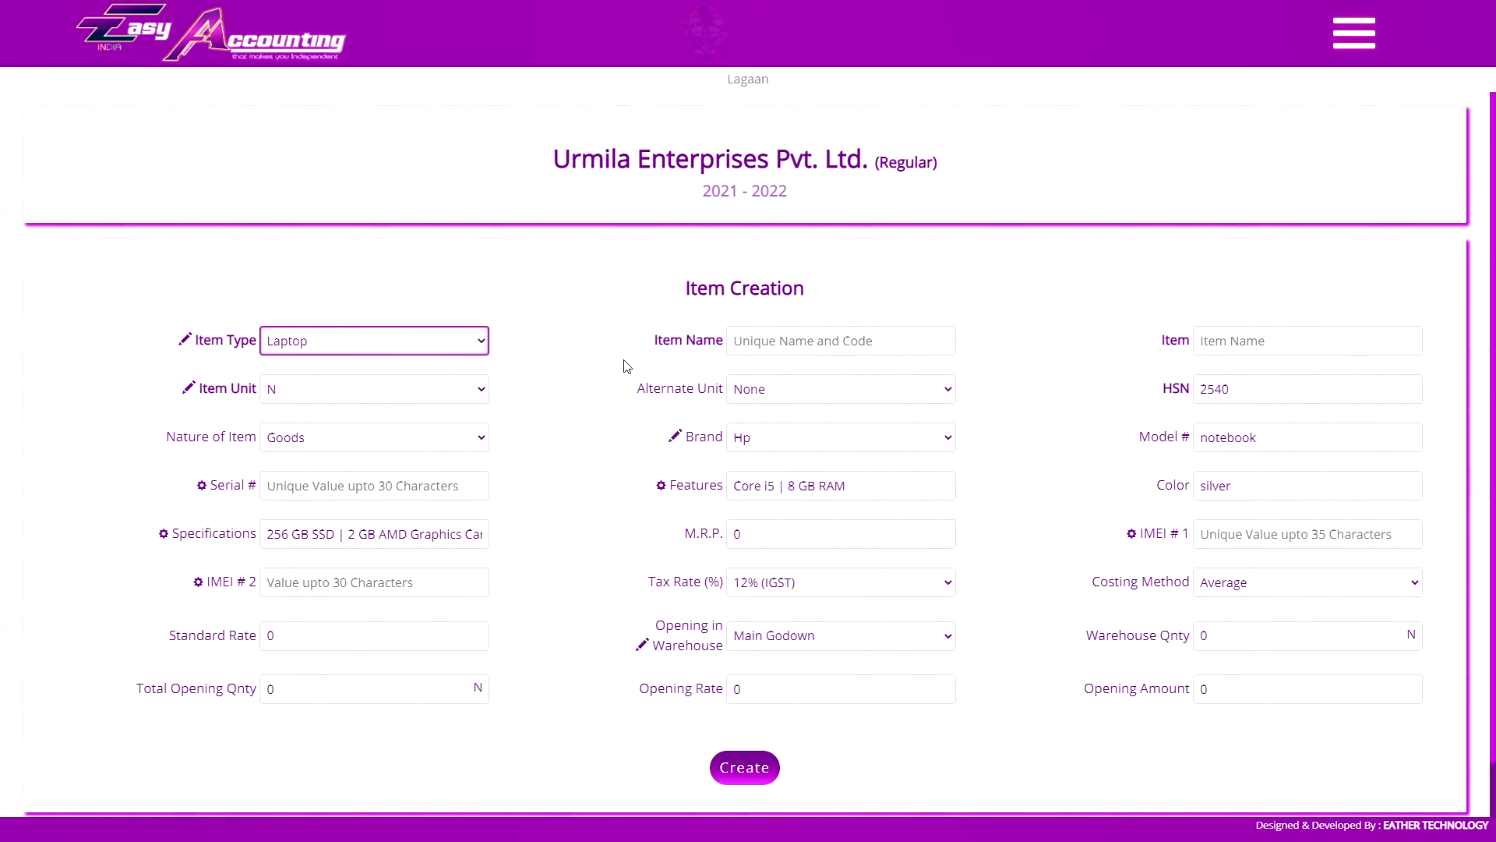
# Rename the Serial # field label to Part # in the Item Creation form
pyautogui.click(215, 491)
pyautogui.write('P')
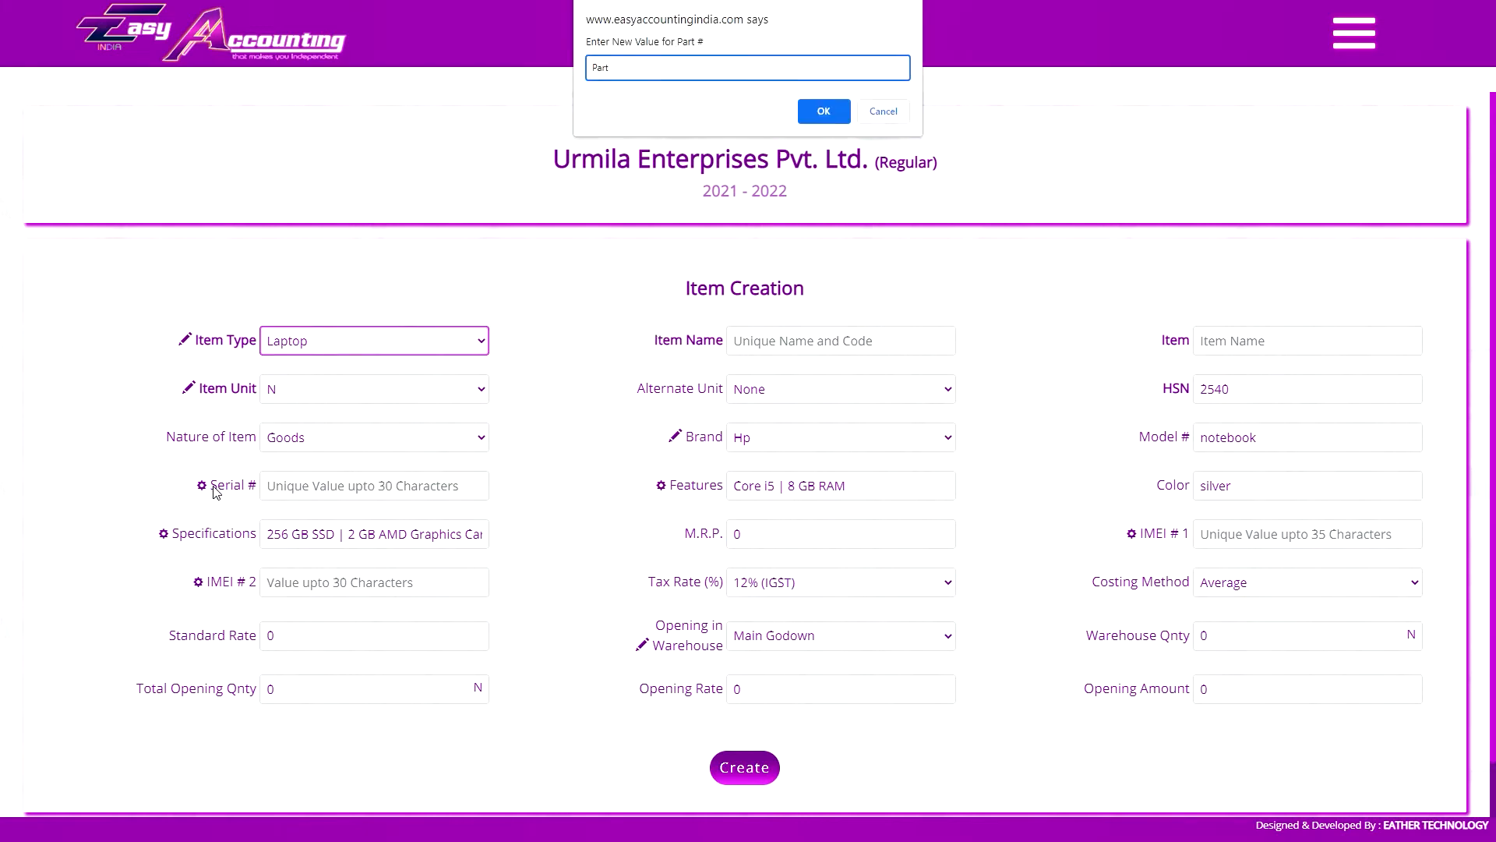
pyautogui.write('art #')
pyautogui.press('Return')
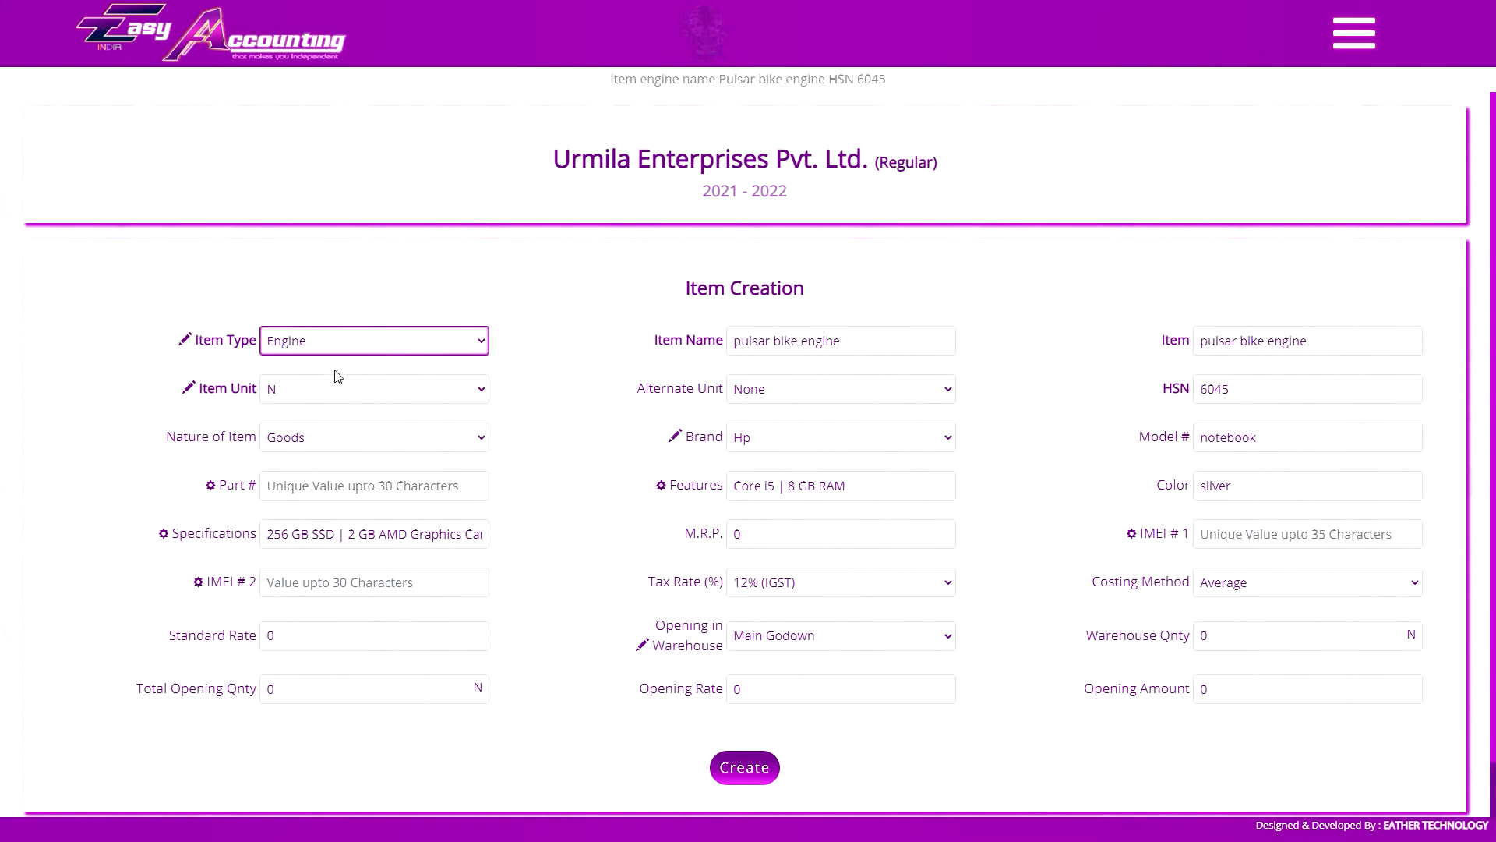
# Create the Engine item pulsar bike engine with Part # ENG 6045937 and a 28% (IGST) tax rate
pyautogui.click(316, 479)
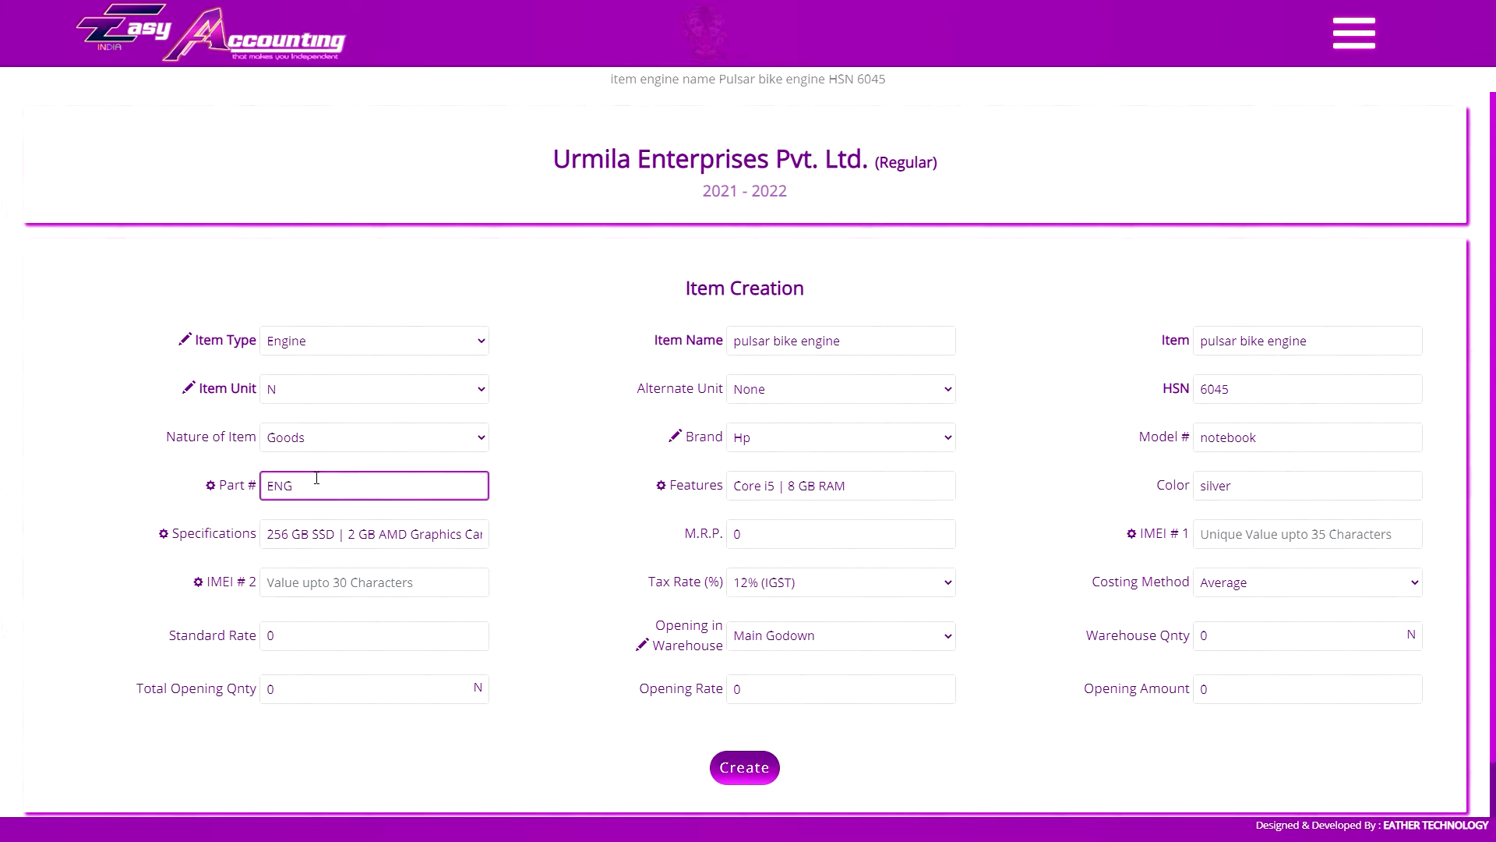
pyautogui.click(773, 583)
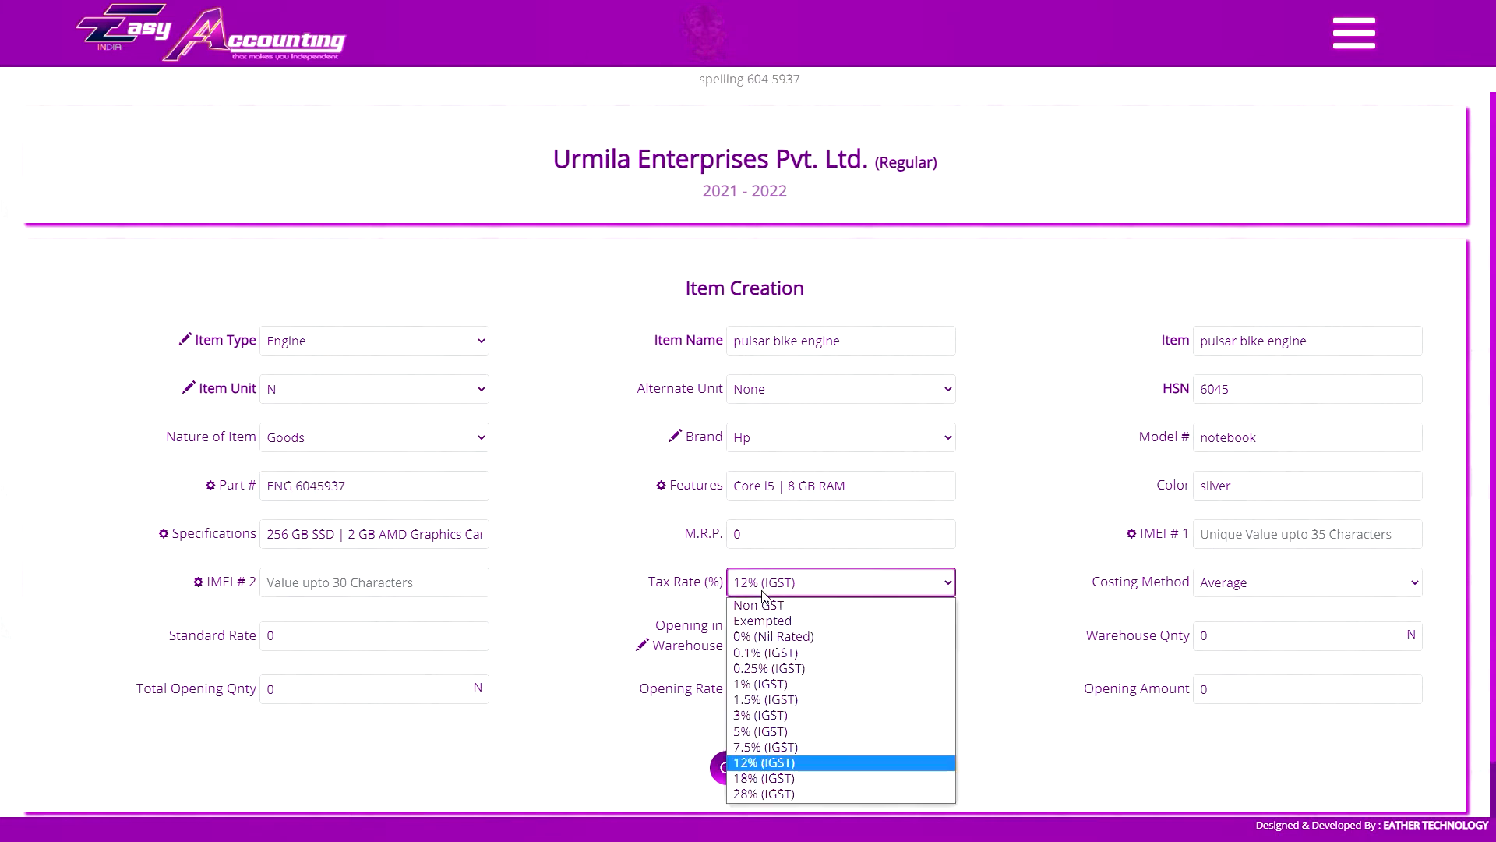
pyautogui.click(774, 796)
pyautogui.click(757, 771)
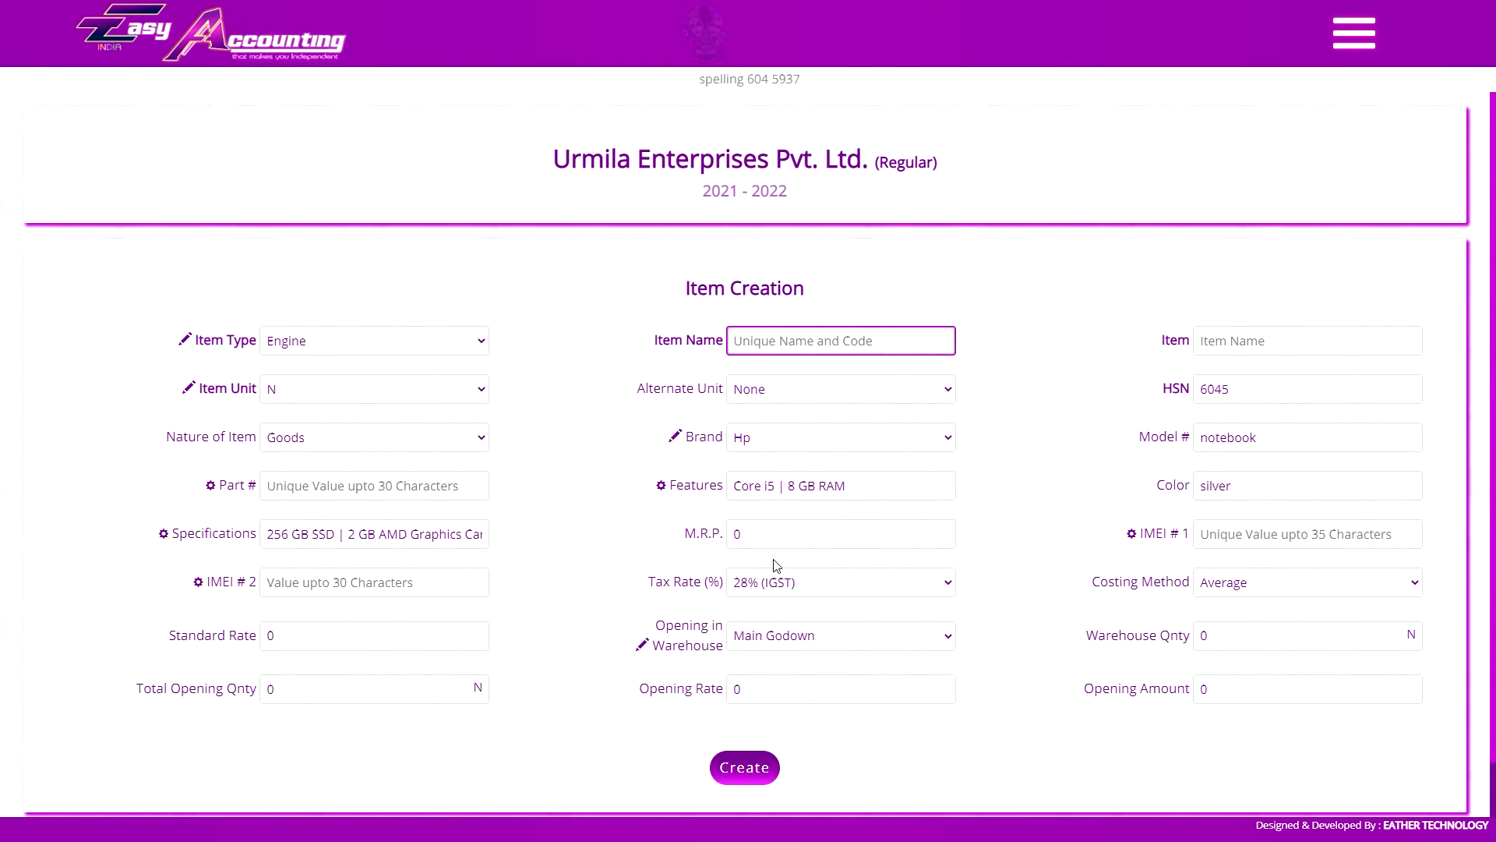
# Copy the Pulsar Bike Engine's Part # from the stock list and return to Item Creation
pyautogui.tripleClick(696, 583)
pyautogui.hotkey('ctrl', 'c')
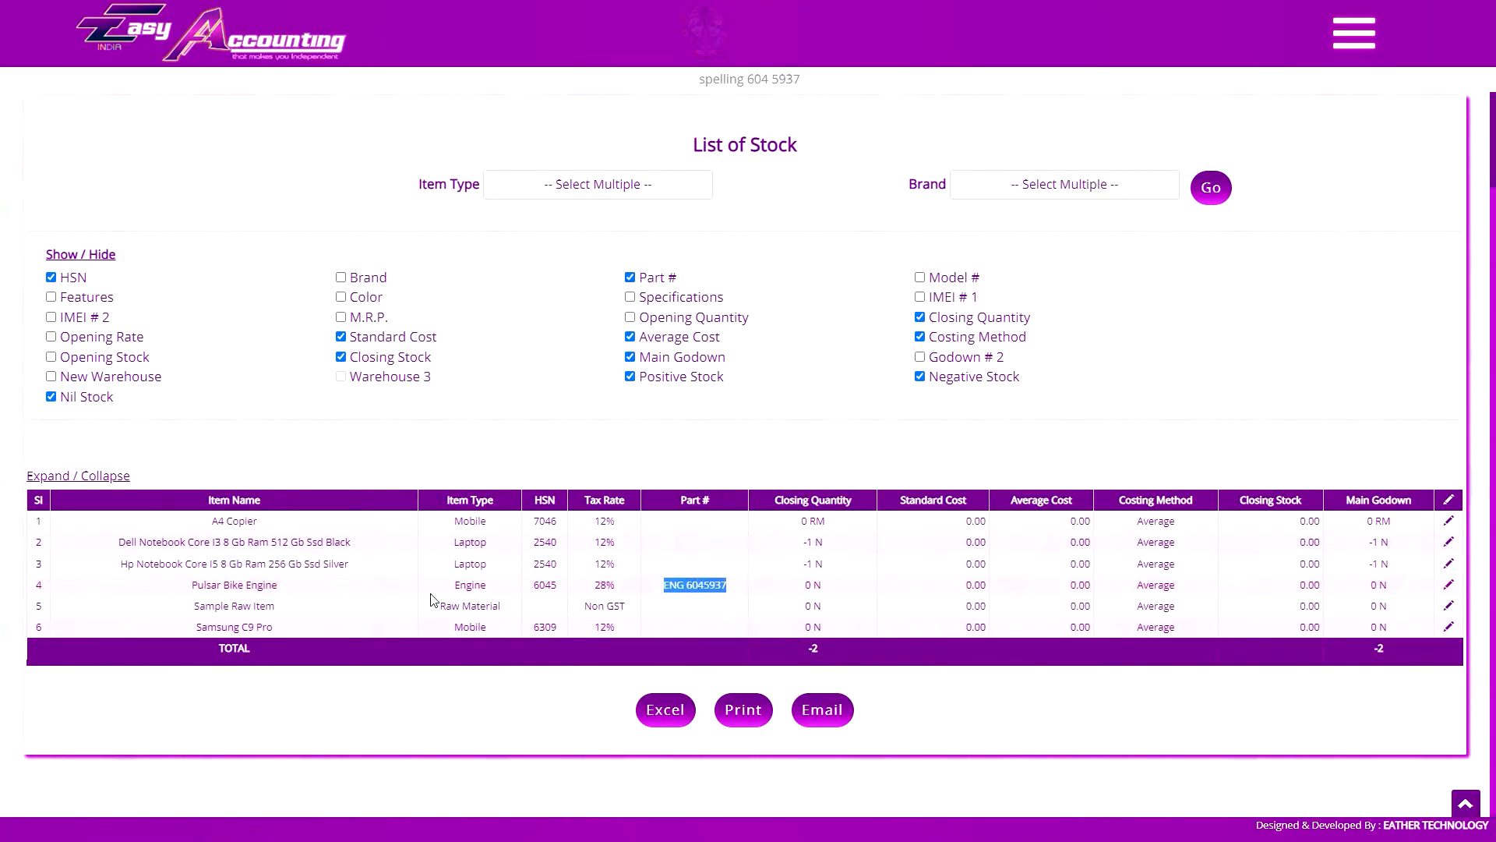
pyautogui.click(1225, 397)
pyautogui.click(1438, 580)
pyautogui.click(374, 425)
# Name the next Engine item new engine item and try to reuse Part # ENG 6045937 for it
pyautogui.click(797, 287)
pyautogui.write('new engine item')
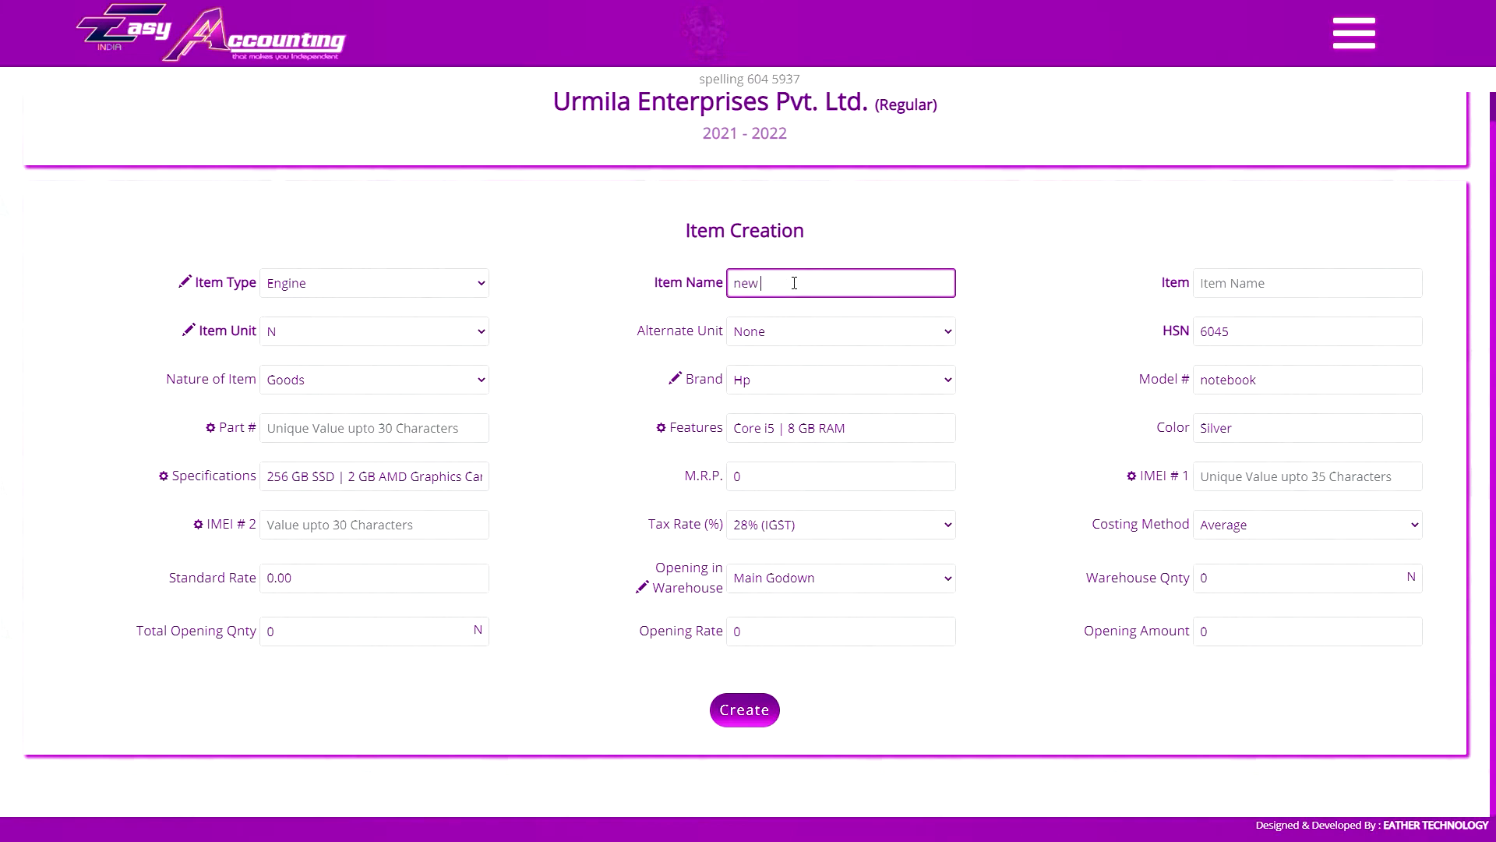
pyautogui.press('Tab')
pyautogui.click(356, 433)
pyautogui.hotkey('ctrl', 'v')
pyautogui.moveTo(346, 430); pyautogui.dragTo(404, 438)
pyautogui.press('BackSpace')
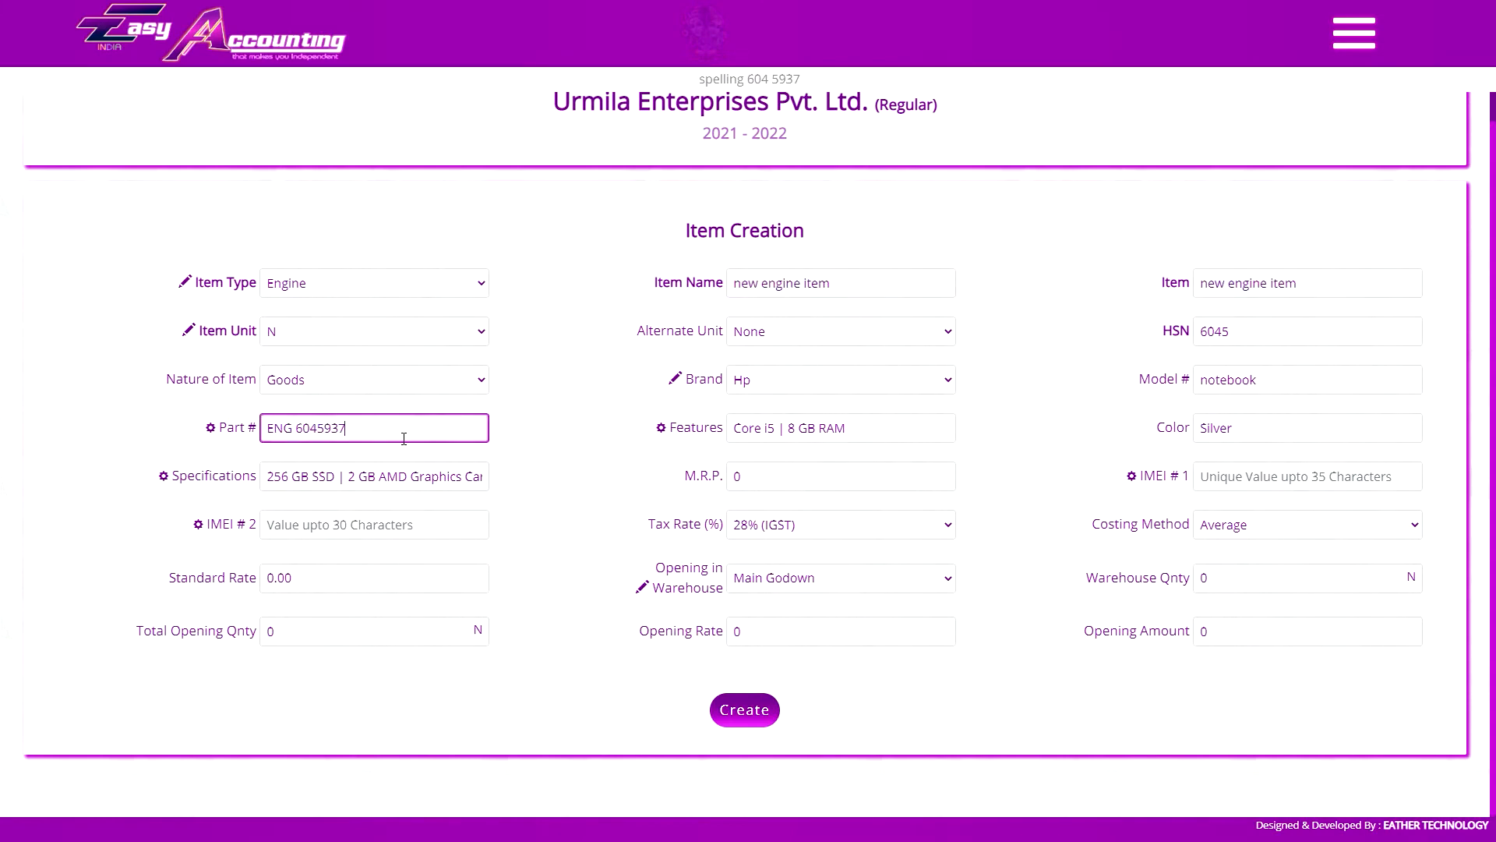
pyautogui.press('Tab')
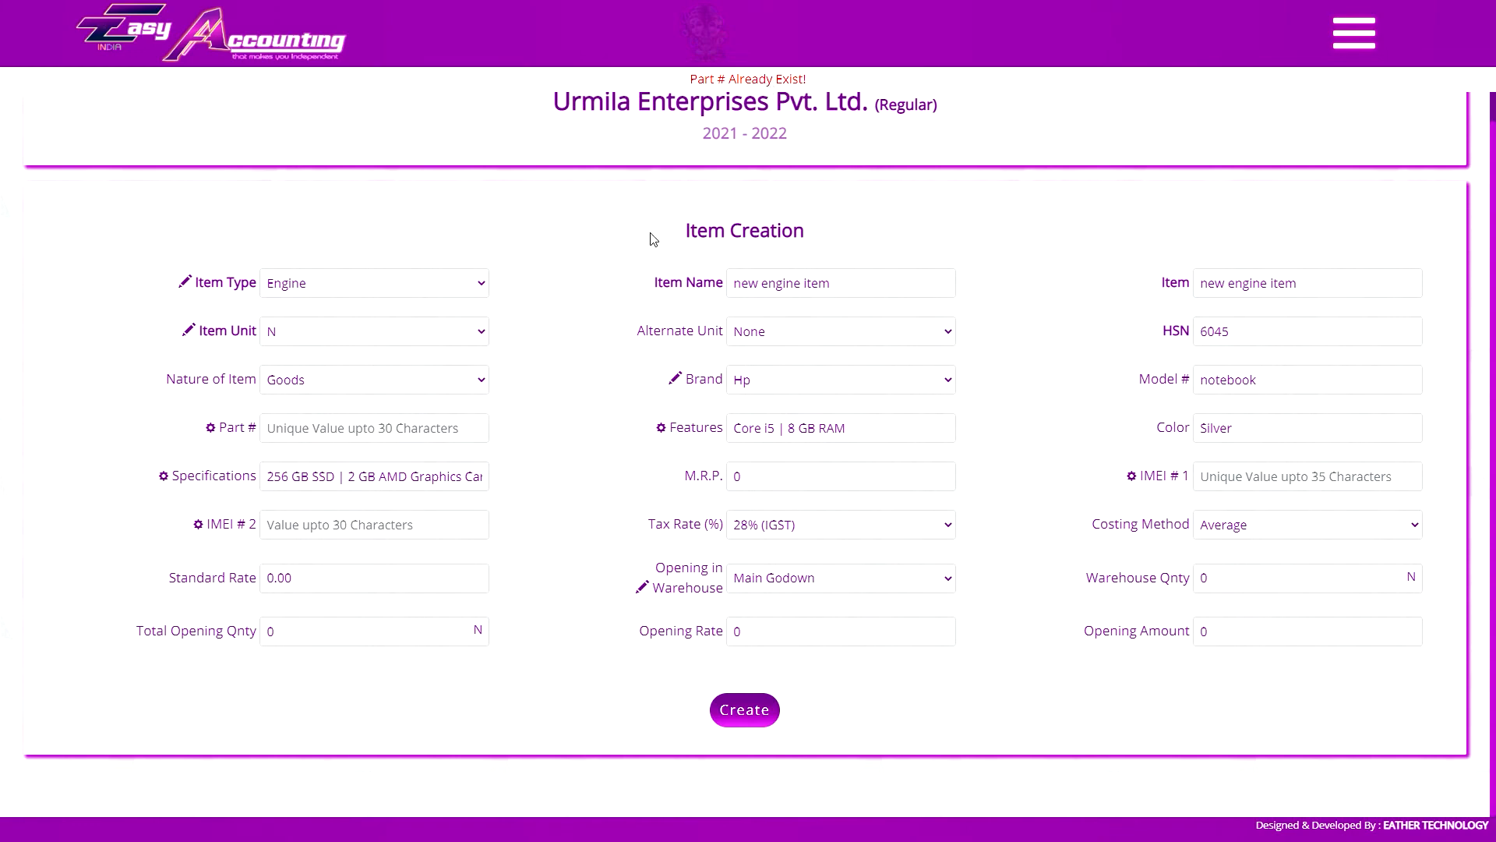
# Create new engine item using the copied Part # with its last digit replaced by 9
pyautogui.click(361, 434)
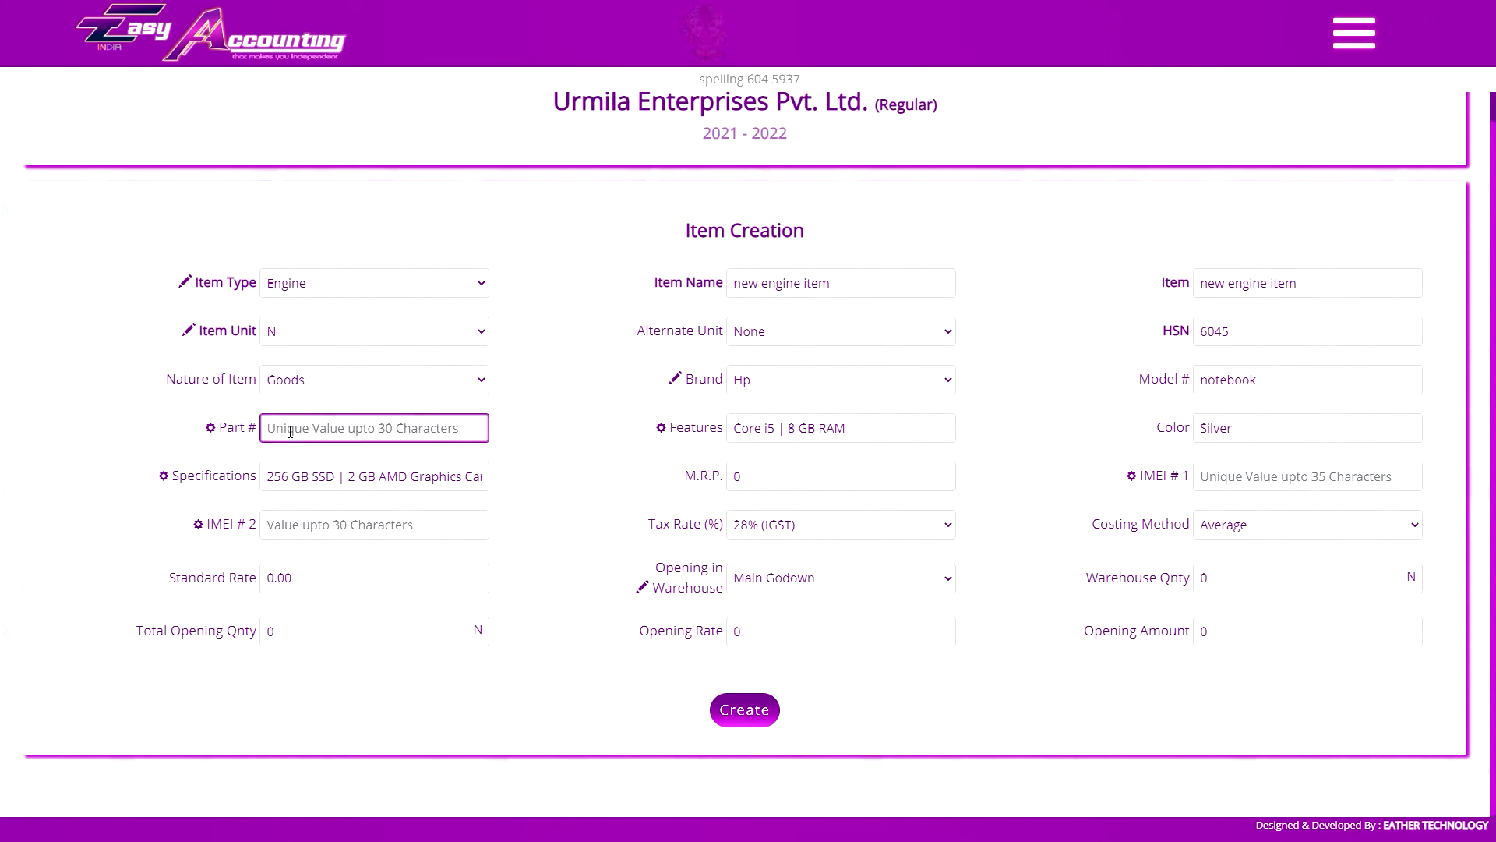
pyautogui.hotkey('ctrl', 'v')
pyautogui.moveTo(373, 431); pyautogui.dragTo(339, 431)
pyautogui.write('9')
pyautogui.click(563, 465)
pyautogui.click(744, 709)
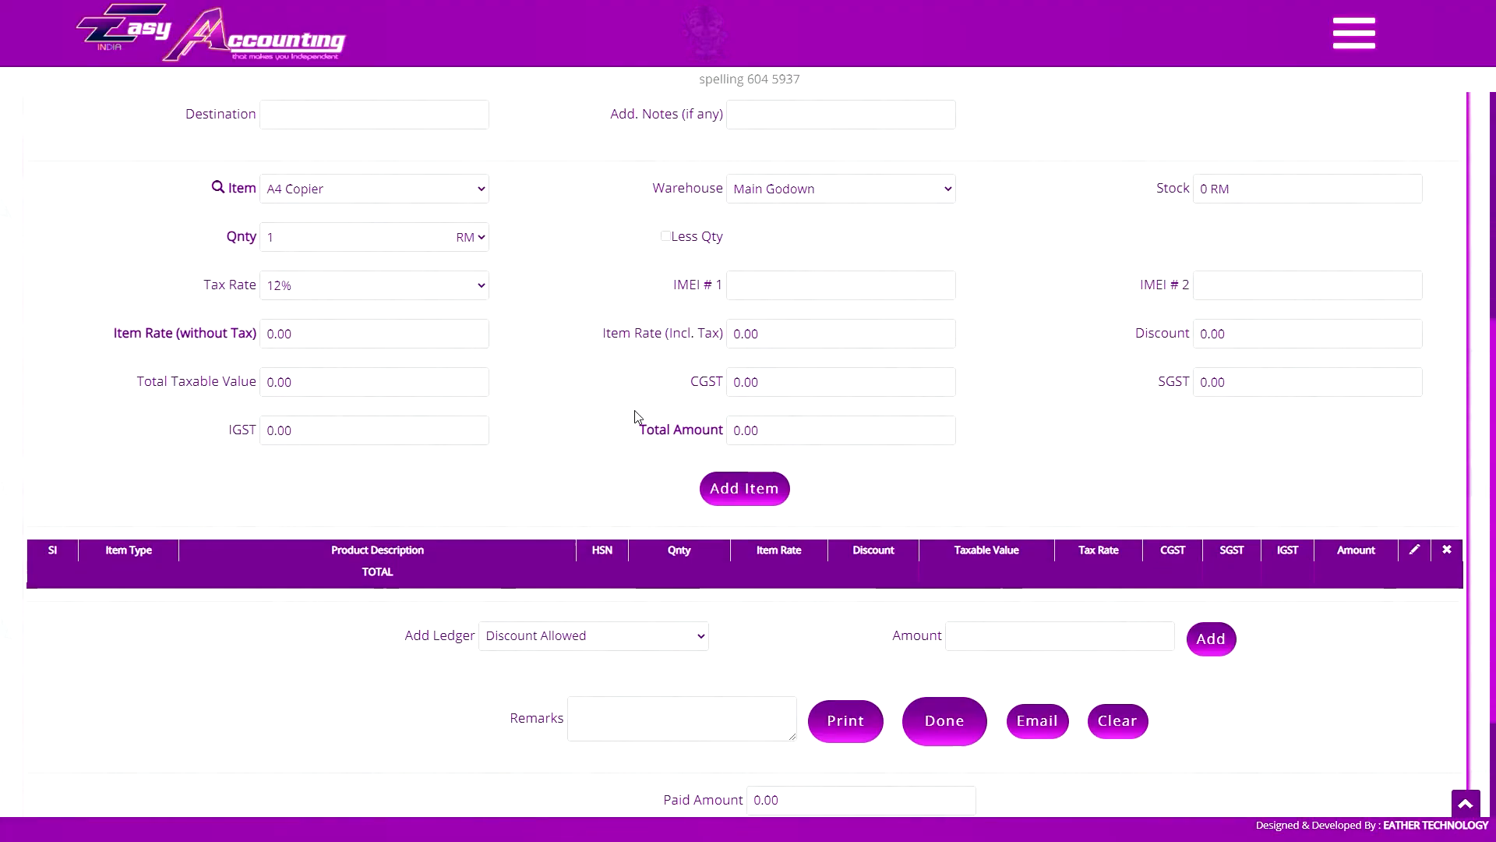
# Add the A4 Copier and the Hp Notebook Core I5 to the sales invoice
pyautogui.click(733, 494)
pyautogui.click(366, 190)
pyautogui.click(374, 243)
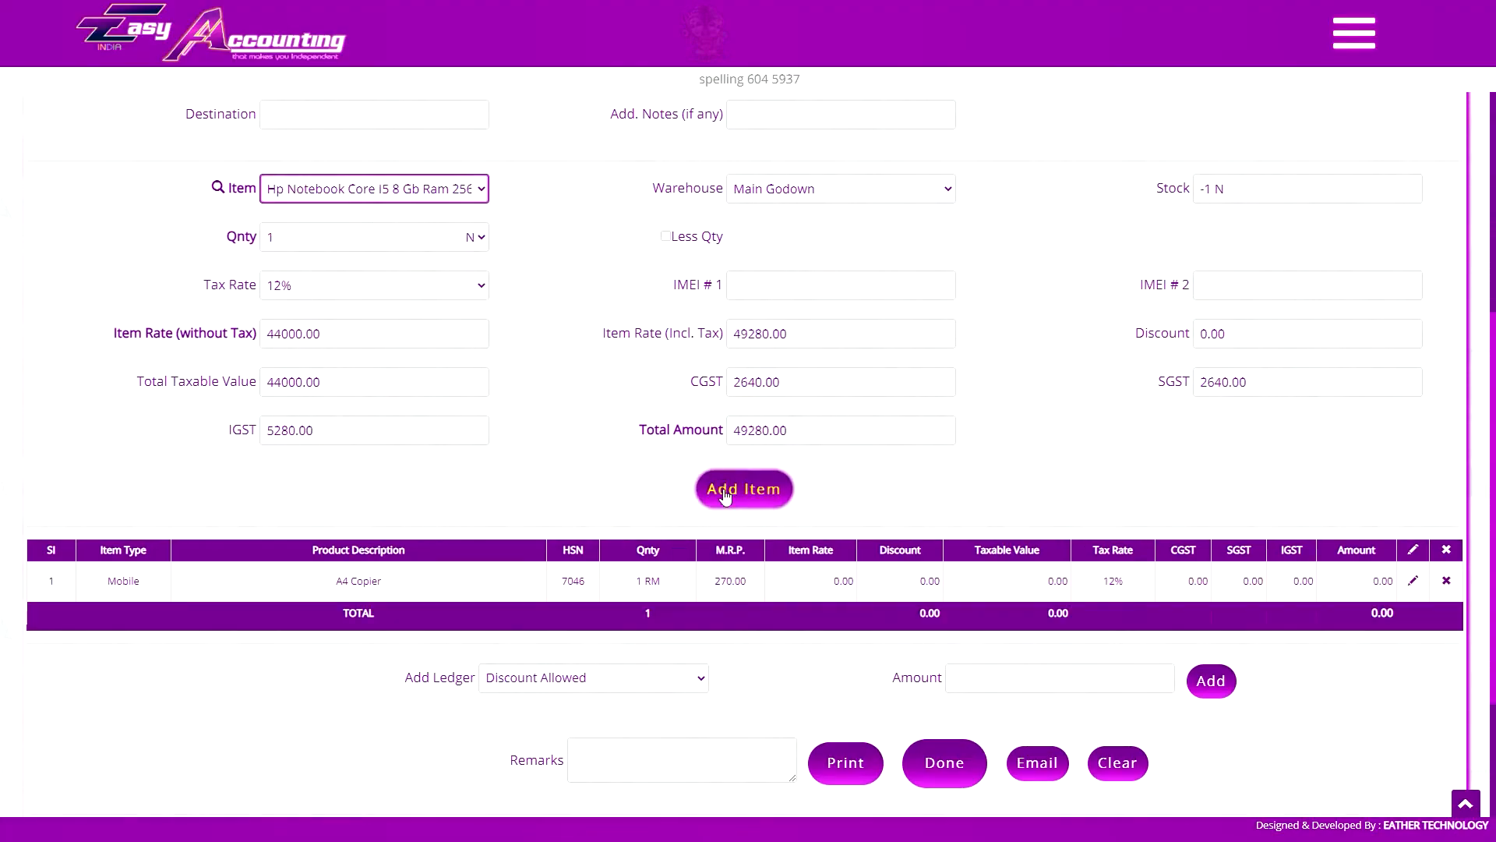
pyautogui.click(726, 496)
# Add the Dell Notebook Core I3 and the Pulsar Bike Engine to the sales invoice
pyautogui.click(358, 190)
pyautogui.click(411, 227)
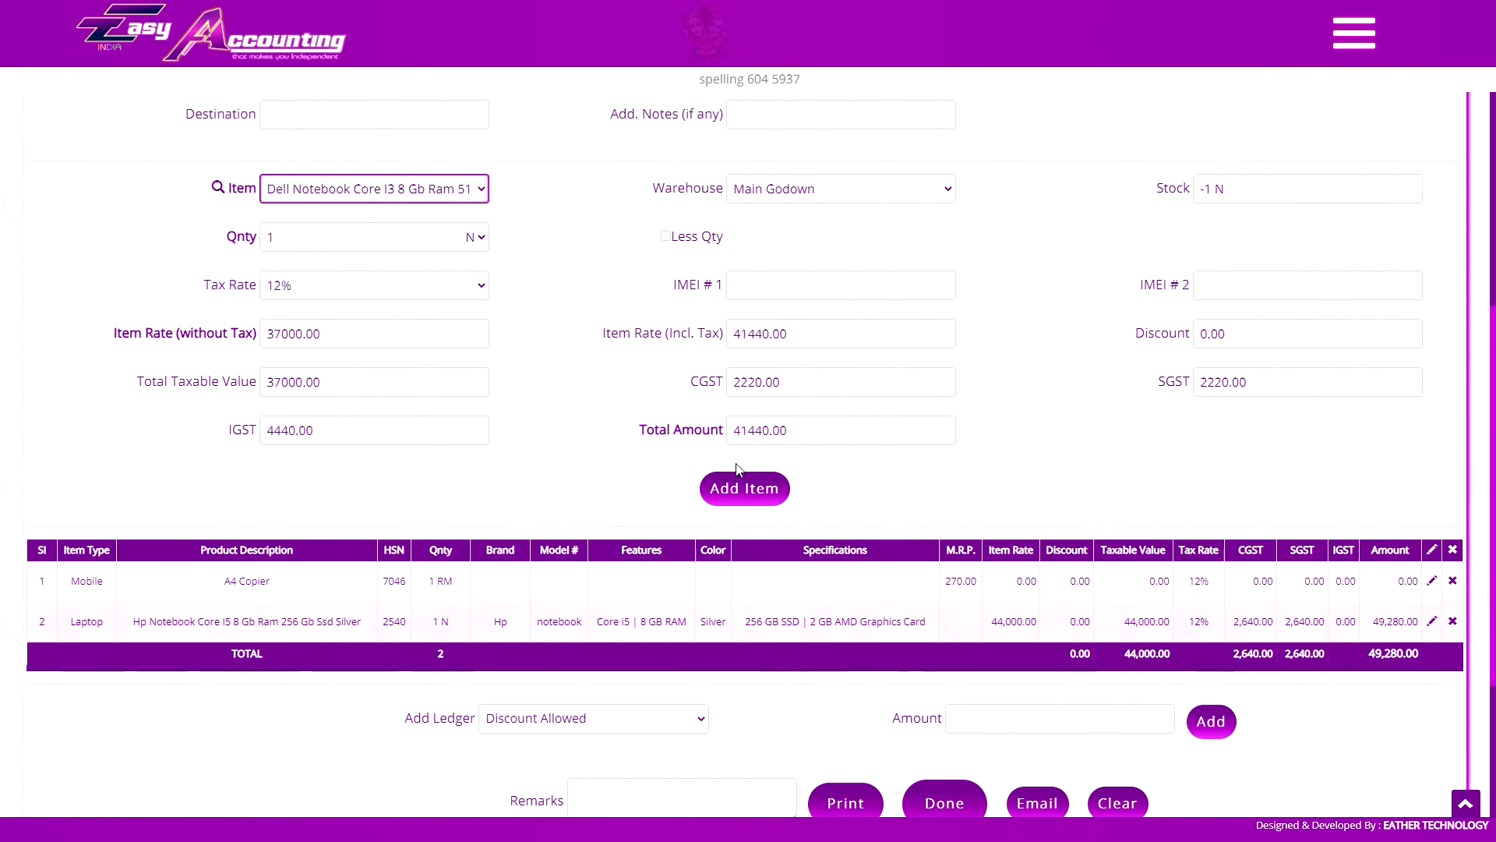
pyautogui.click(744, 488)
pyautogui.click(374, 188)
pyautogui.click(319, 274)
pyautogui.click(740, 489)
pyautogui.scroll(-2, 702, 490)
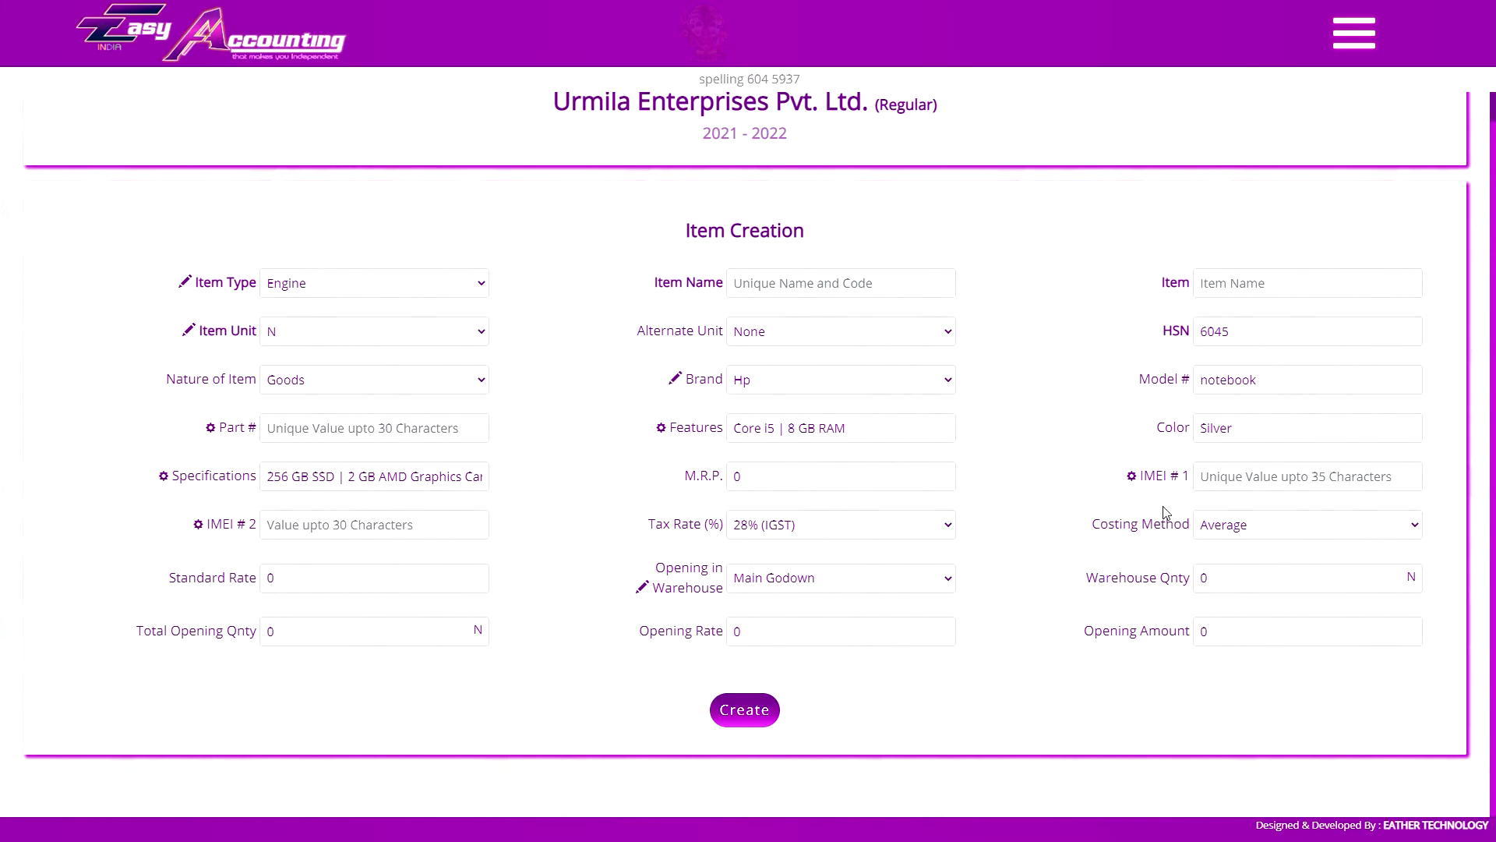
# Look at the rename prompts of the IMEI # 1 and IMEI # 2 fields in Item Creation and dismiss both
pyautogui.click(1154, 478)
pyautogui.click(883, 112)
pyautogui.click(198, 523)
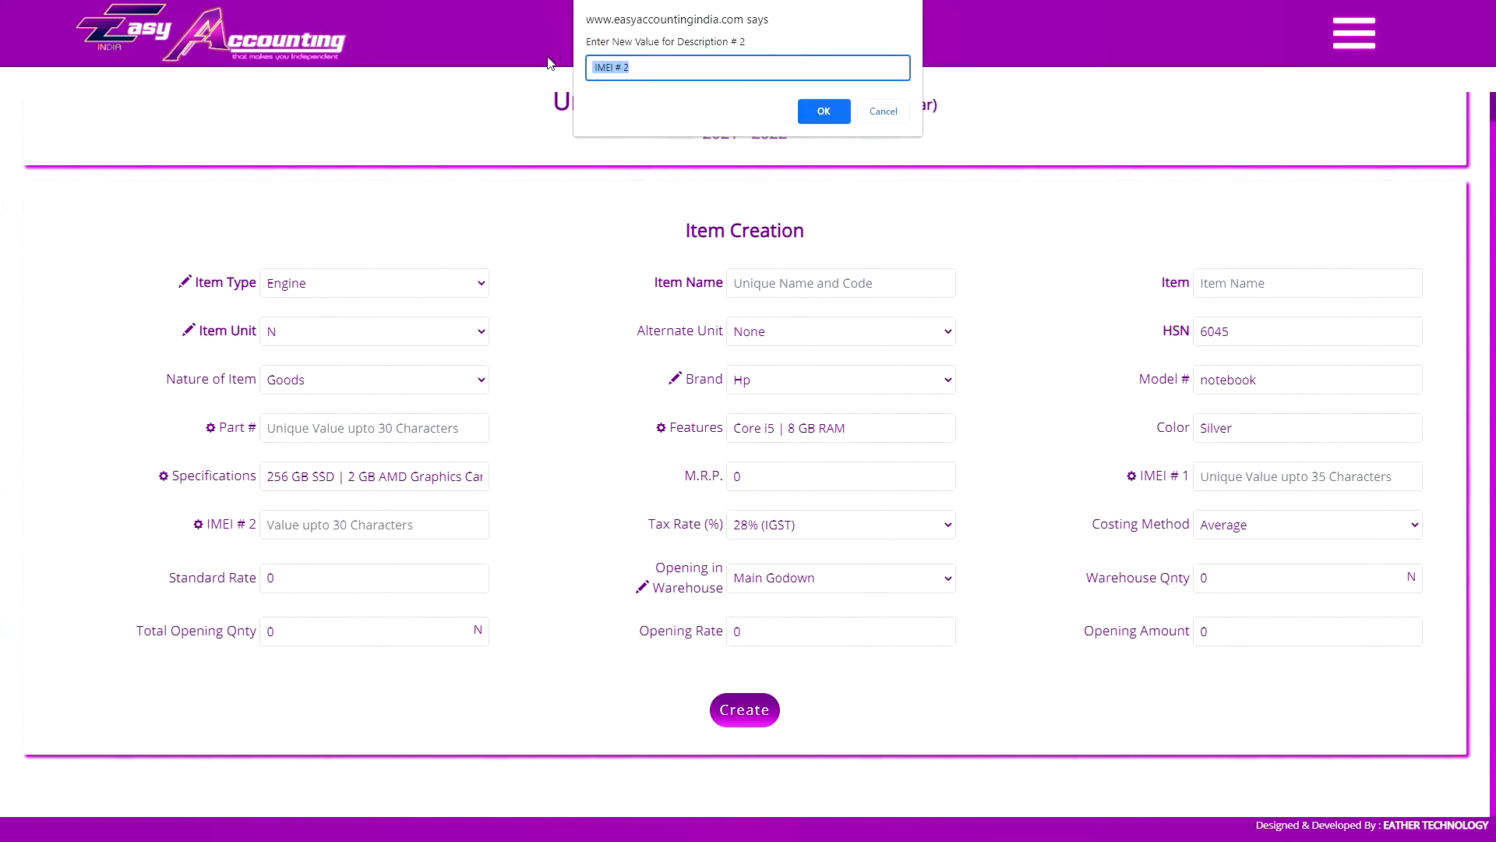
pyautogui.click(881, 111)
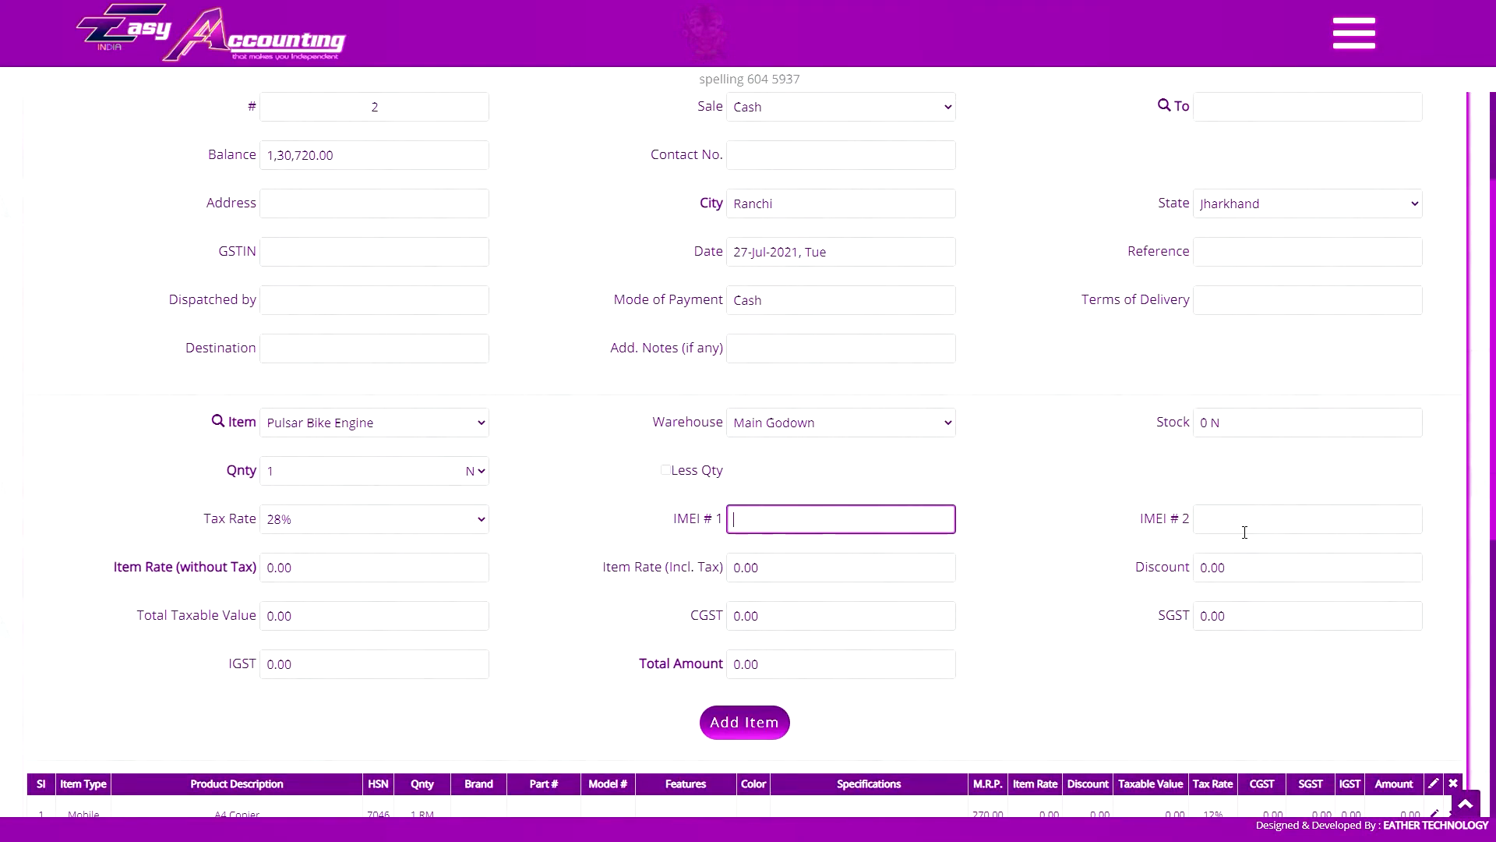
# Check the IMEI # 1 and IMEI # 2 fields in the sales form and add the Pulsar Bike Engine with both left empty
pyautogui.click(1244, 532)
pyautogui.scroll(-1, 829, 475)
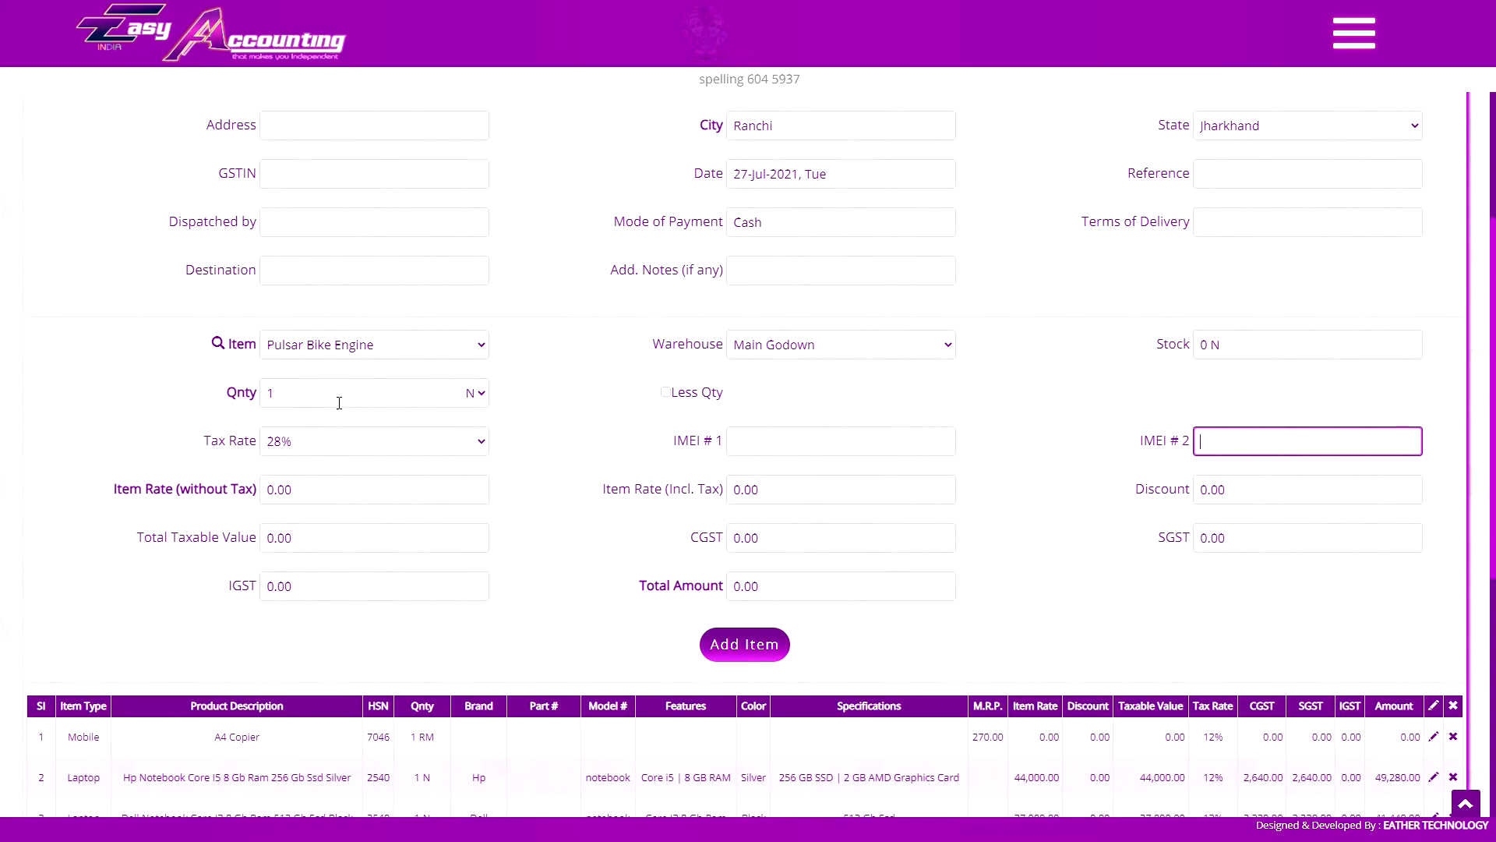
pyautogui.click(792, 441)
pyautogui.click(761, 644)
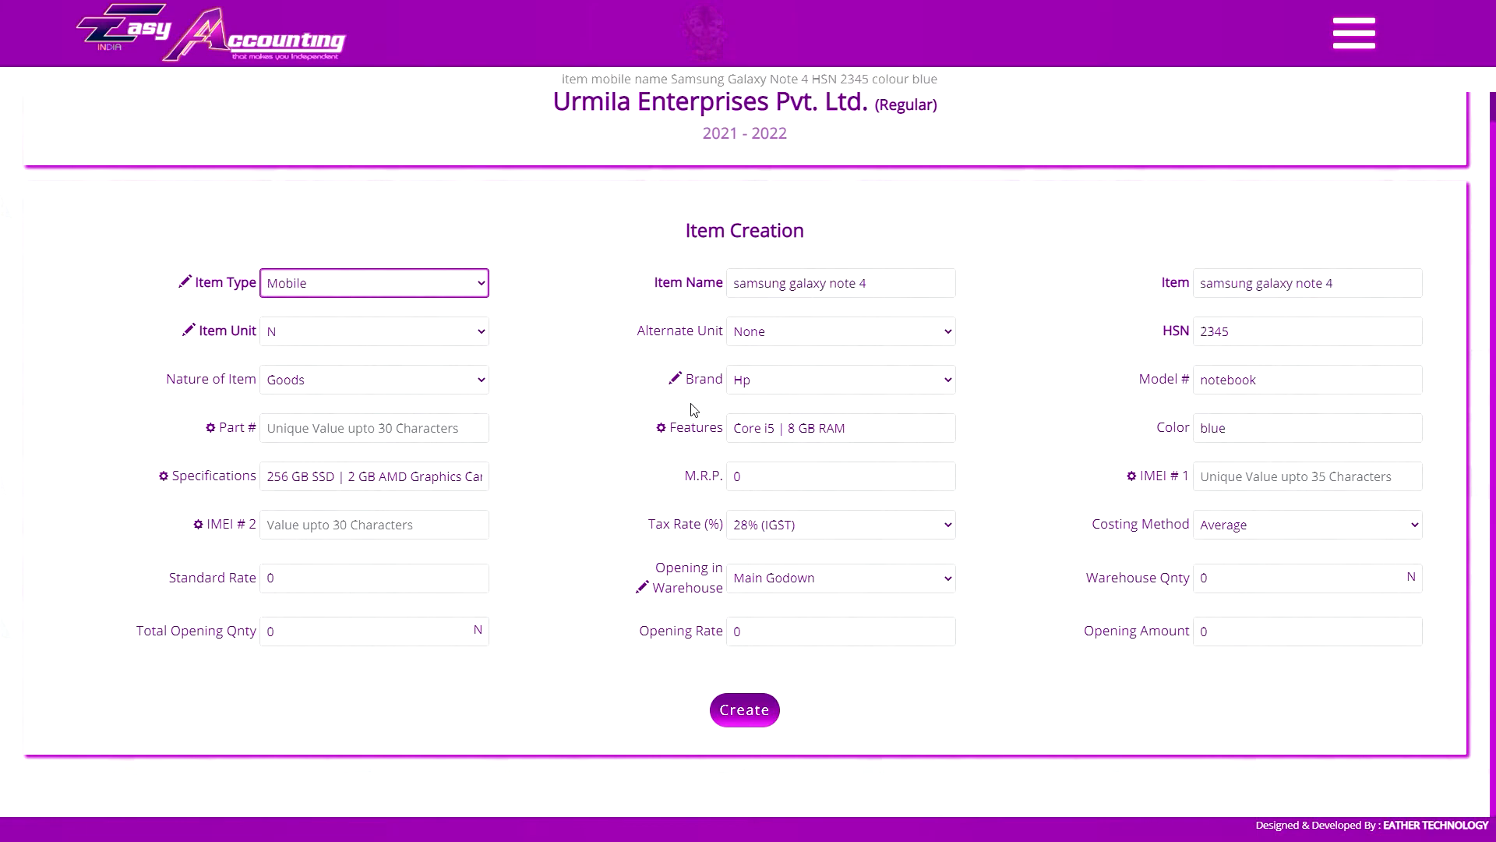
# Create the Mobile item samsung galaxy note 4 with Features 4 GB RAM, Specifications 128 GB ROM | 64 MP Camera and M.R.P. 28000
pyautogui.moveTo(794, 428); pyautogui.dragTo(733, 428)
pyautogui.write('4')
pyautogui.tripleClick(315, 482)
pyautogui.write('128 GS ROM | 64 MP Camera')
pyautogui.click(854, 435)
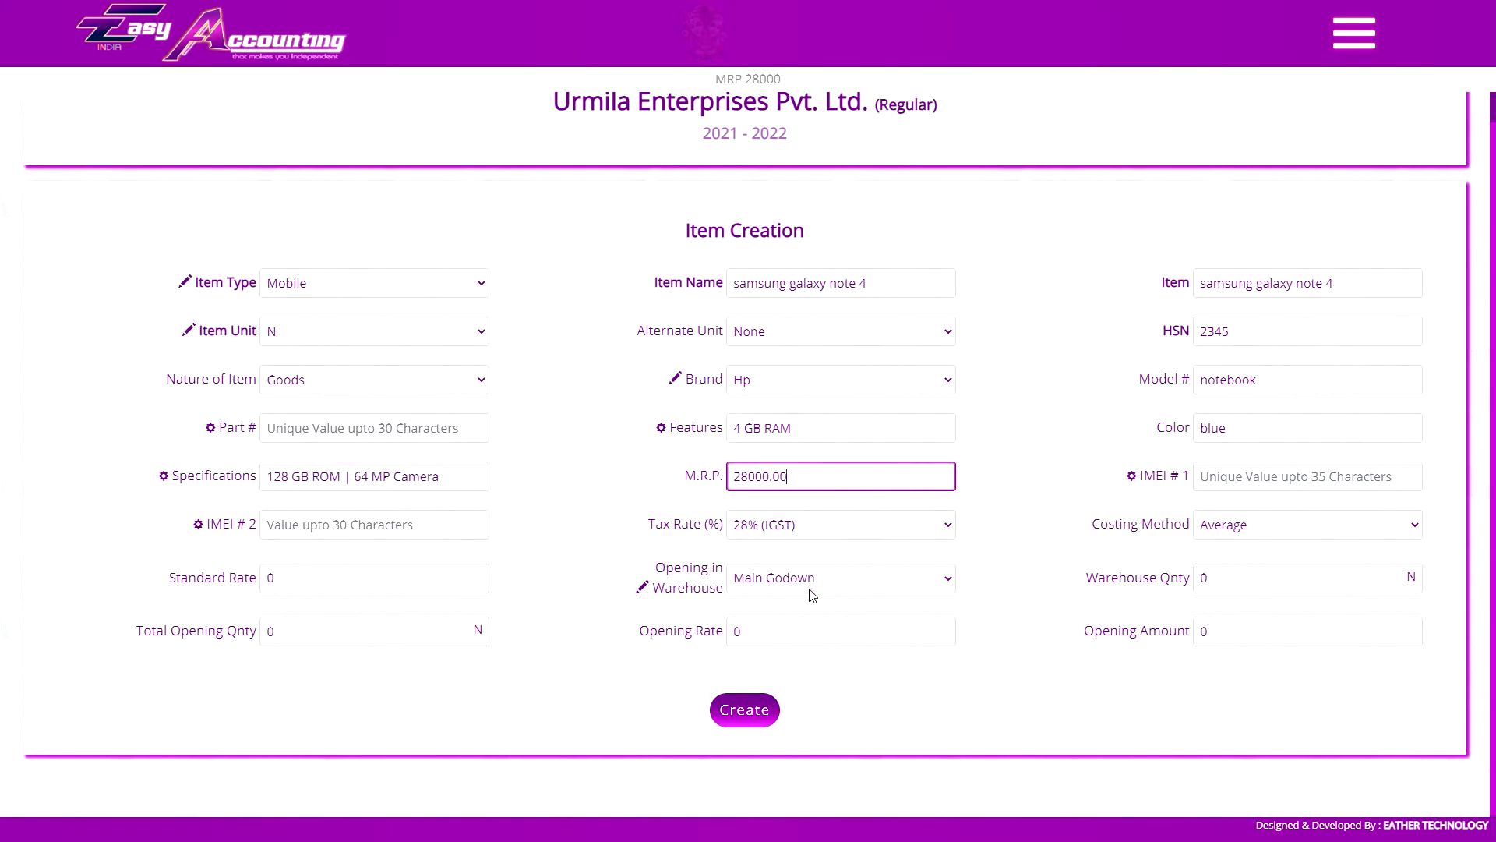
pyautogui.click(356, 526)
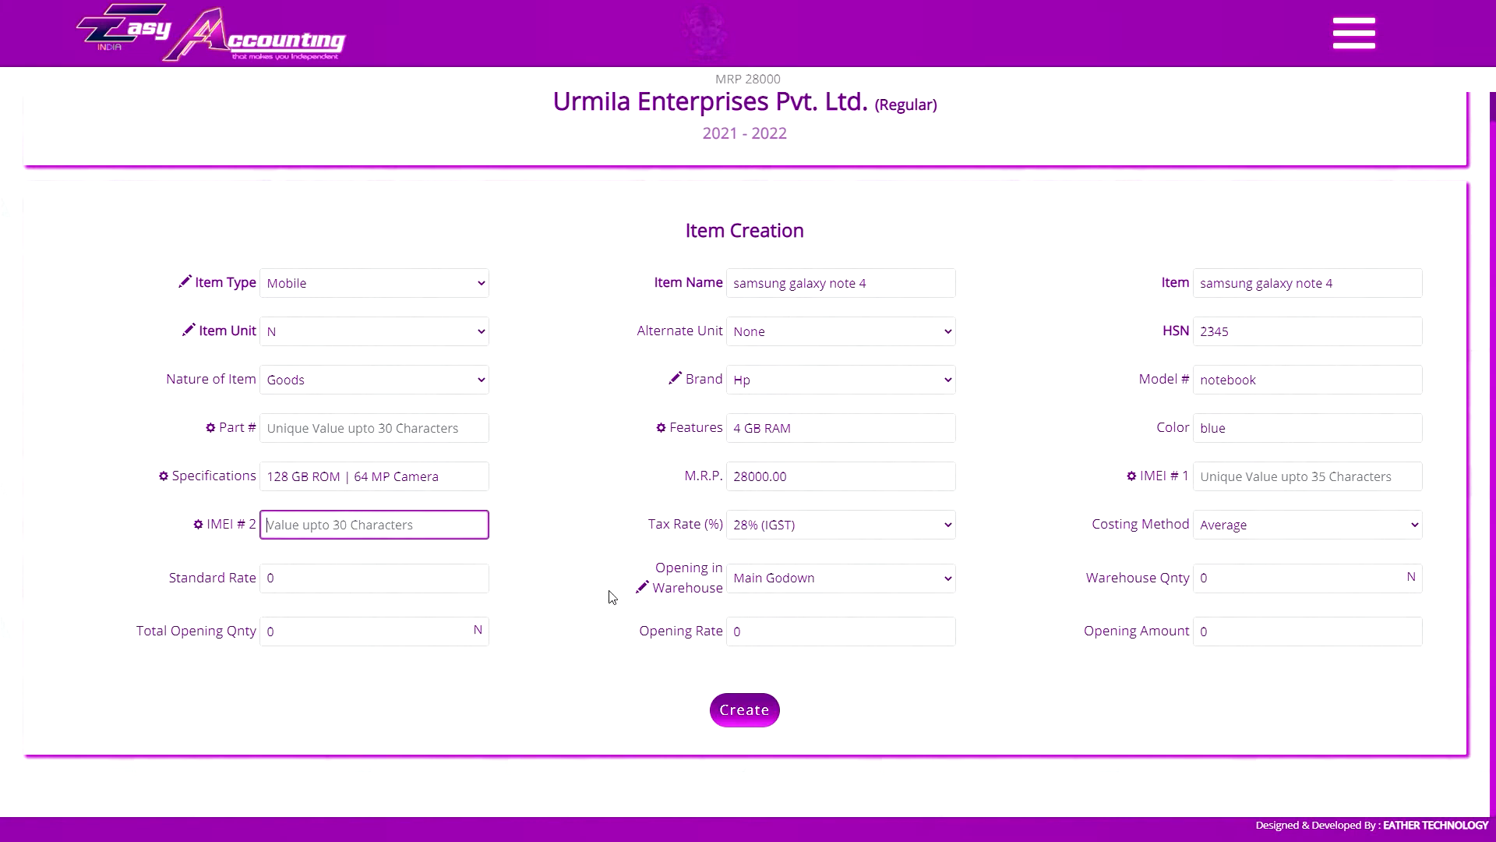
pyautogui.click(750, 710)
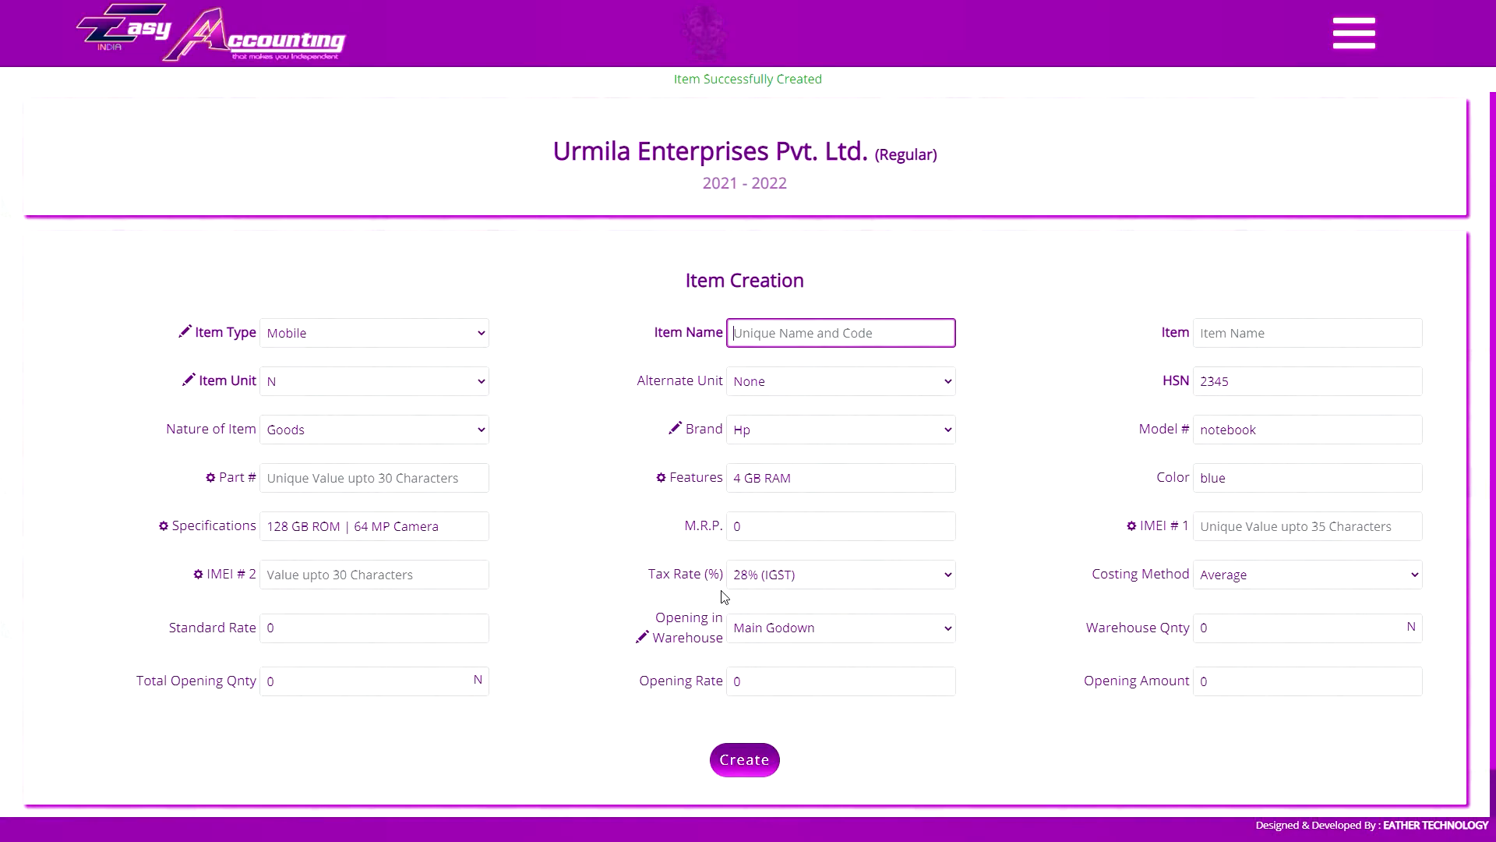
# Clear all item lines from the current sales invoice
pyautogui.scroll(-10, 688, 494)
pyautogui.click(1116, 573)
pyautogui.click(827, 84)
pyautogui.scroll(-8, 670, 311)
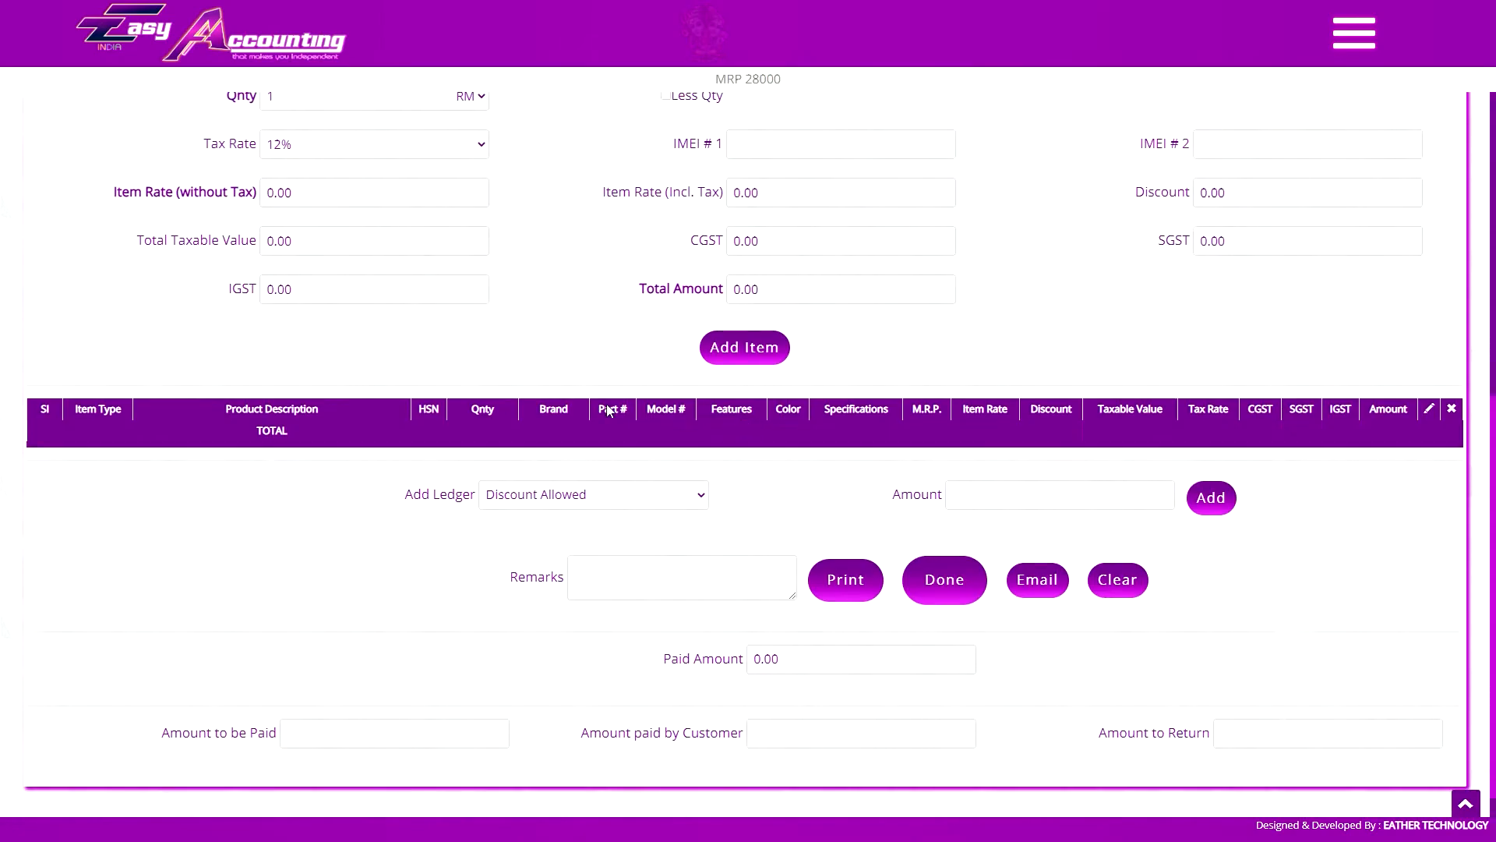
pyautogui.scroll(2, 483, 296)
# Select Samsung Galaxy Note 4 as the sales item and set its rate without tax to 25000
pyautogui.click(380, 176)
pyautogui.click(362, 303)
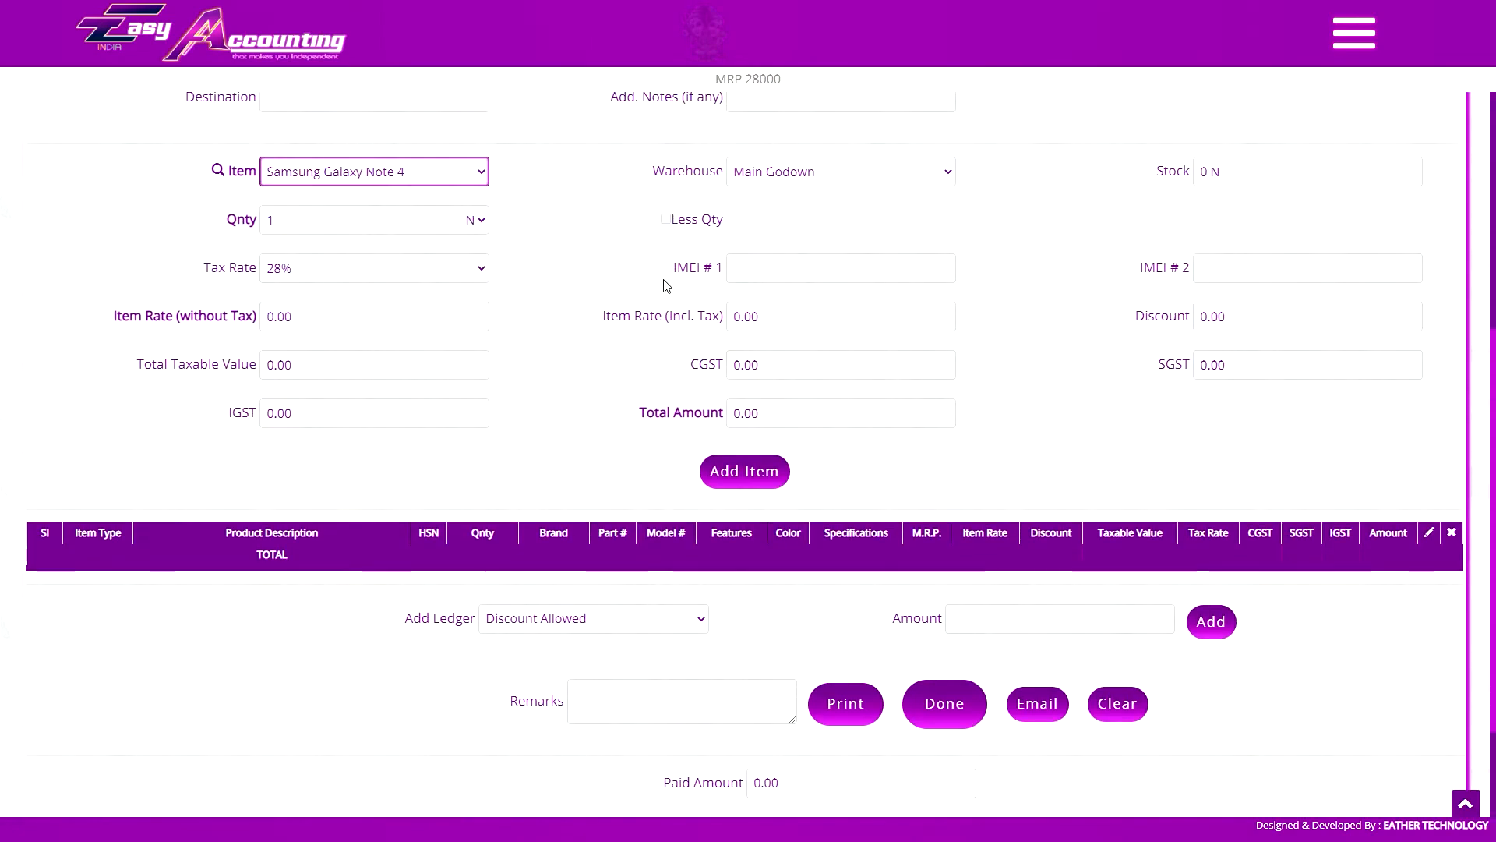
pyautogui.click(411, 317)
pyautogui.write('25000')
pyautogui.press('Tab')
pyautogui.click(889, 259)
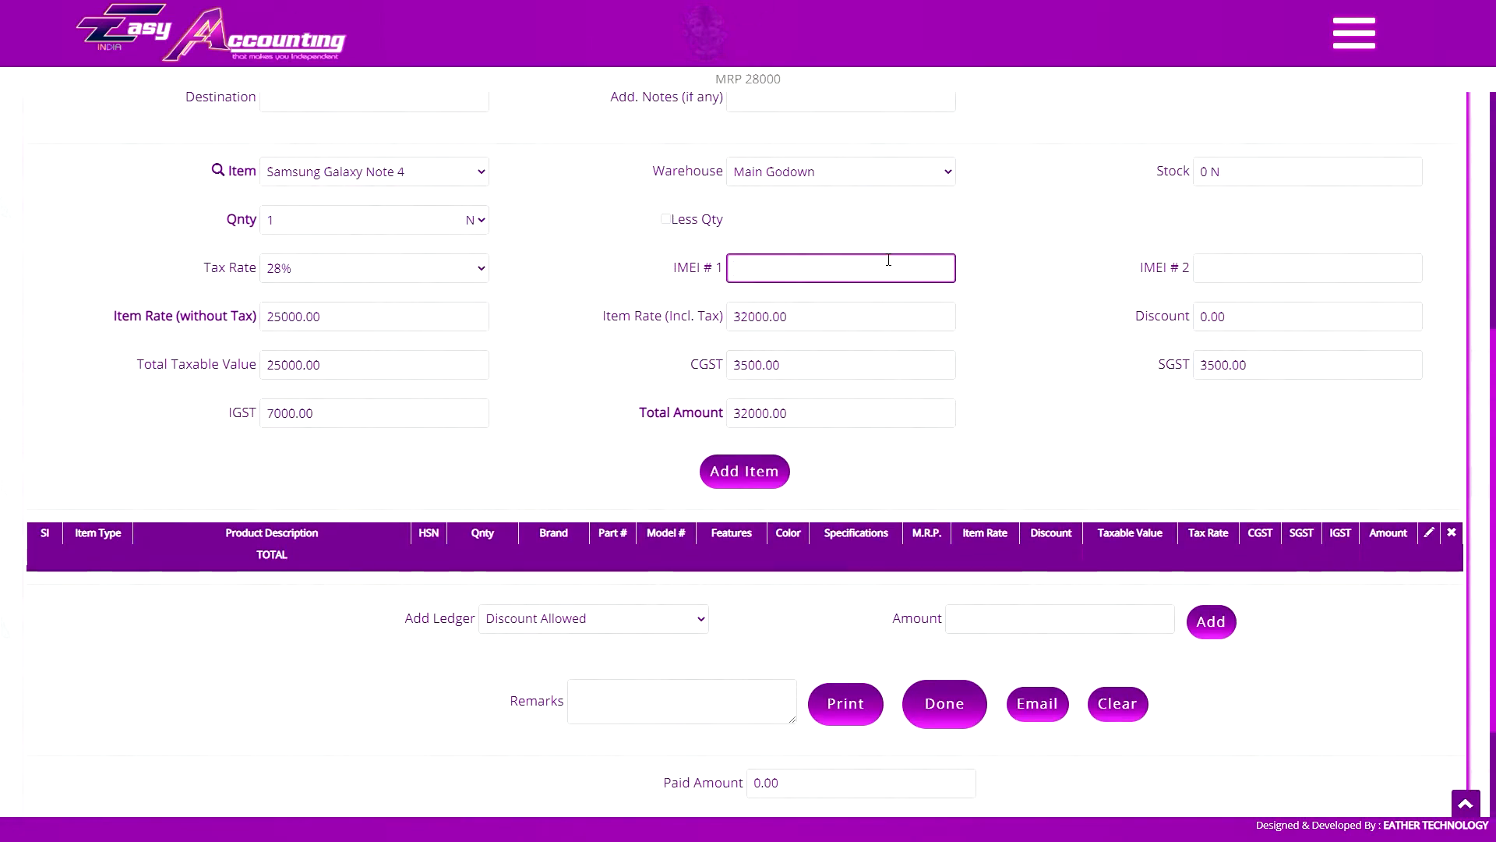
pyautogui.write('20960445036')
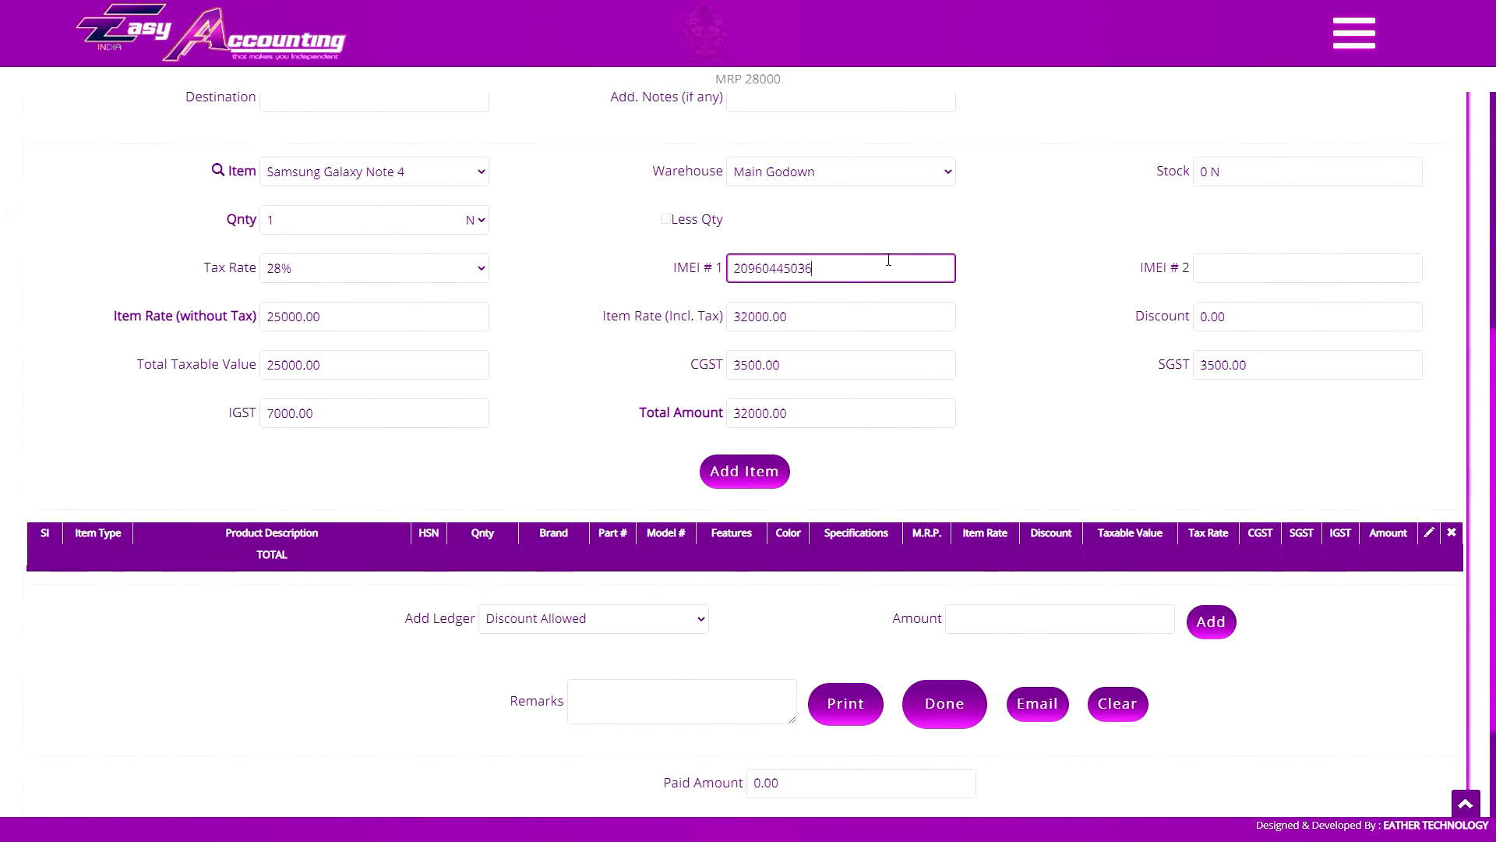
pyautogui.doubleClick(888, 260)
pyautogui.hotkey('ctrl', 'c')
pyautogui.press('Tab')
pyautogui.hotkey('ctrl', 'v')
pyautogui.press('BackSpace')
pyautogui.write('7')
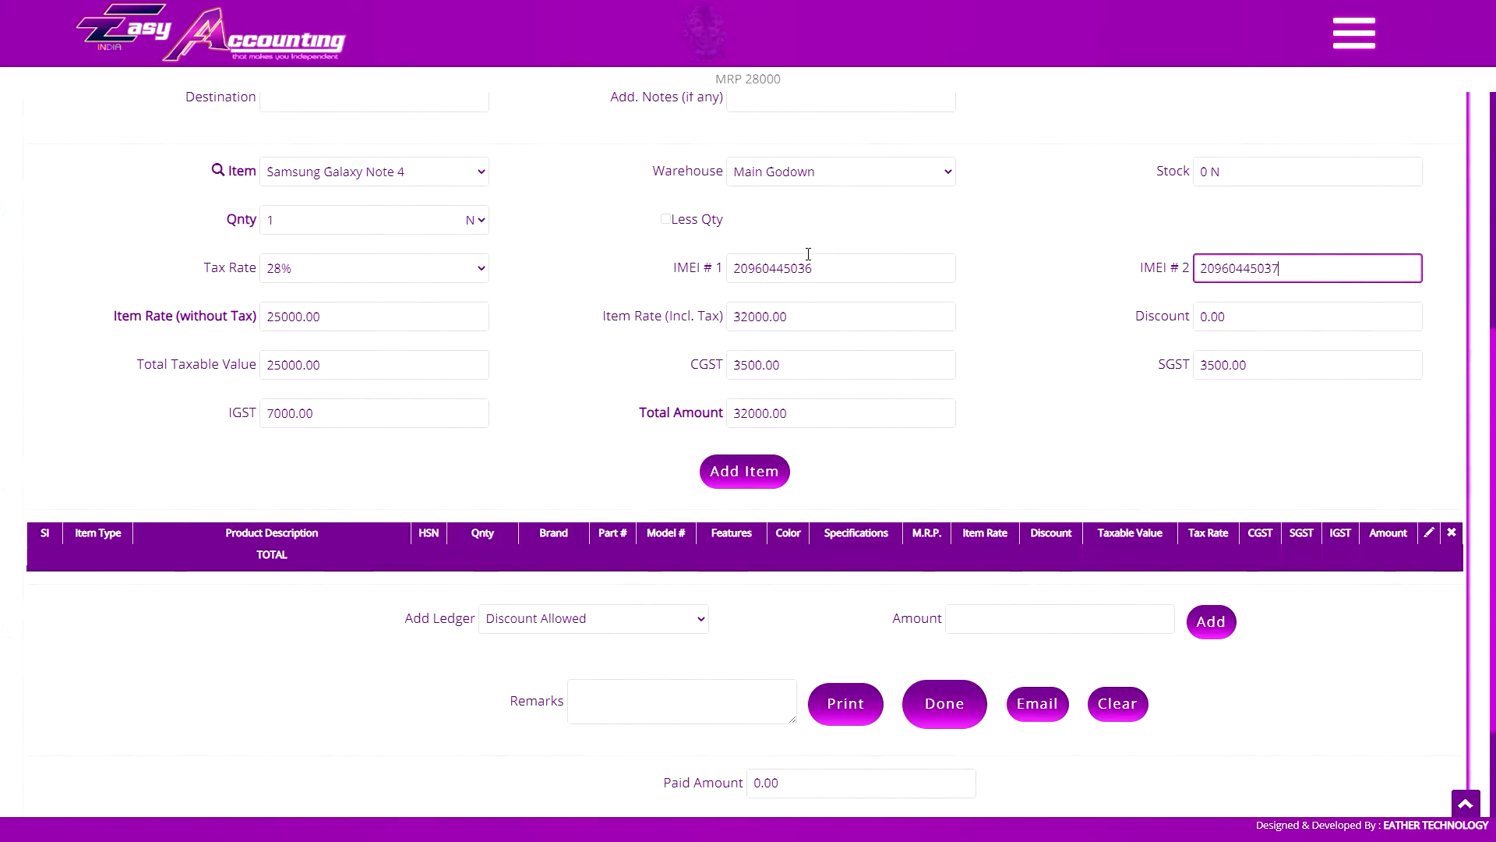
pyautogui.click(759, 478)
pyautogui.click(831, 270)
pyautogui.write('9356234122202')
pyautogui.hotkey('ctrl', 'a')
pyautogui.hotkey('ctrl', 'c')
pyautogui.press('Tab')
pyautogui.hotkey('ctrl', 'v')
pyautogui.hotkey('shift', 'Left')
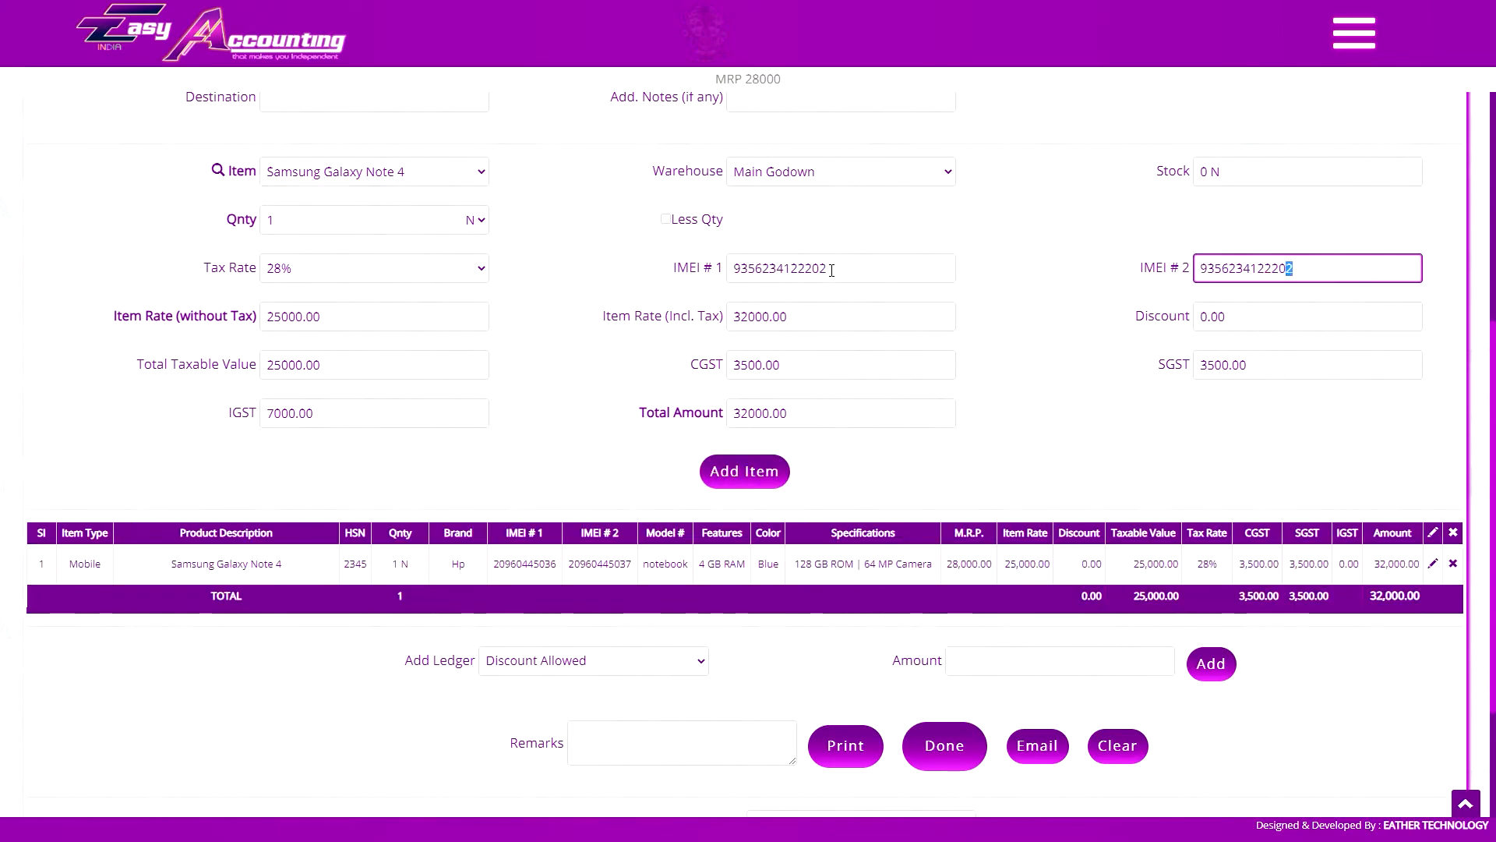
pyautogui.write('6')
pyautogui.click(752, 474)
# Select Samsung C9 Pro as the sales item and set its rate without tax to 20000
pyautogui.click(475, 173)
pyautogui.click(483, 226)
pyautogui.doubleClick(447, 321)
pyautogui.write('20000')
pyautogui.press('Tab')
pyautogui.click(829, 267)
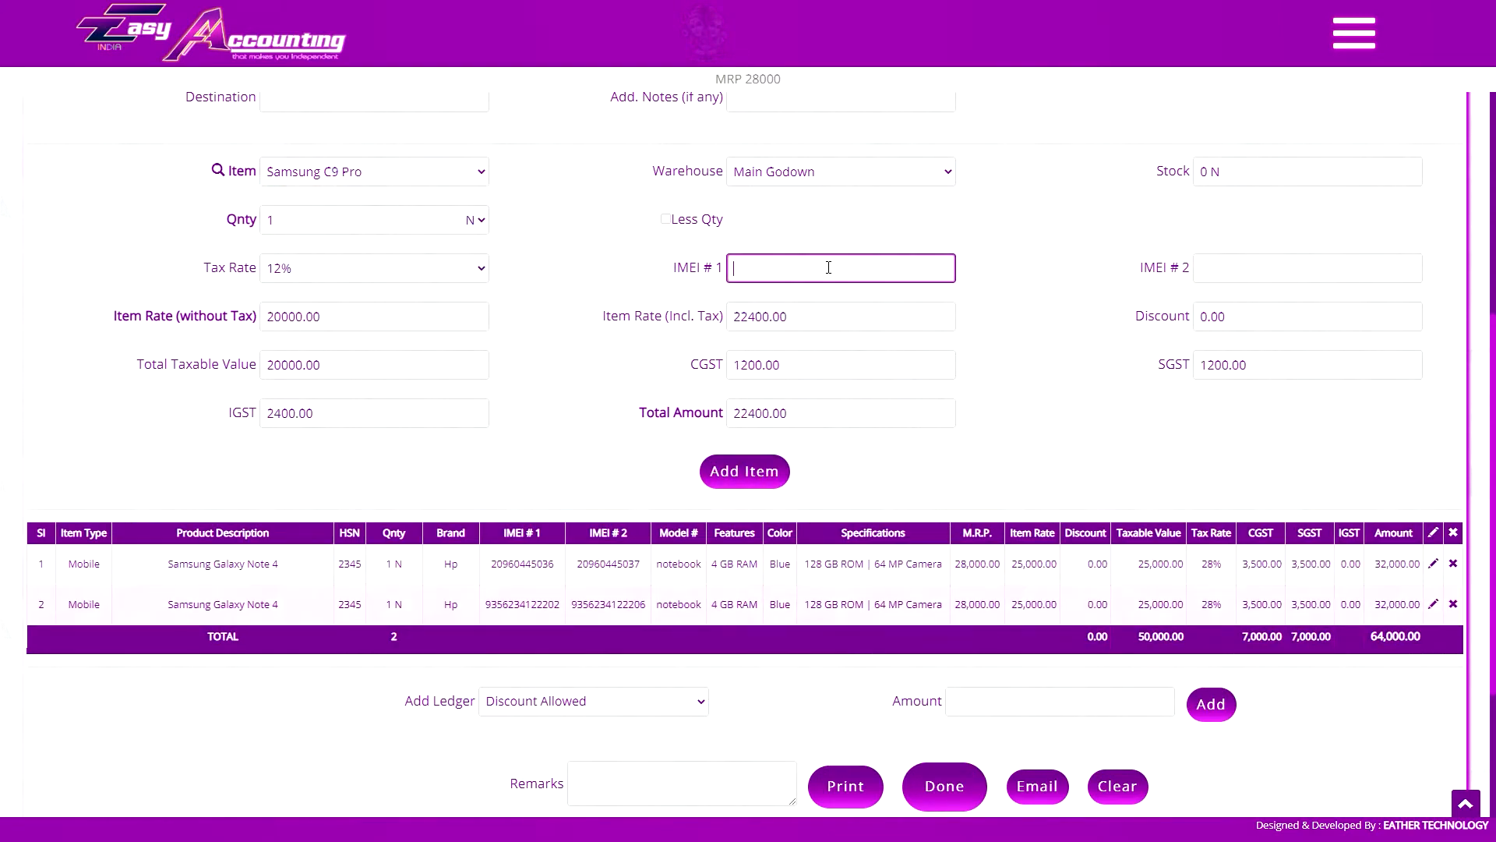
pyautogui.write('56512510564215')
pyautogui.hotkey('ctrl', 'a')
pyautogui.hotkey('ctrl', 'c')
pyautogui.press('Tab')
pyautogui.hotkey('ctrl', 'v')
pyautogui.press('BackSpace')
pyautogui.write('9')
pyautogui.click(744, 471)
pyautogui.click(828, 267)
pyautogui.write('8010540415454')
pyautogui.hotkey('ctrl', 'a')
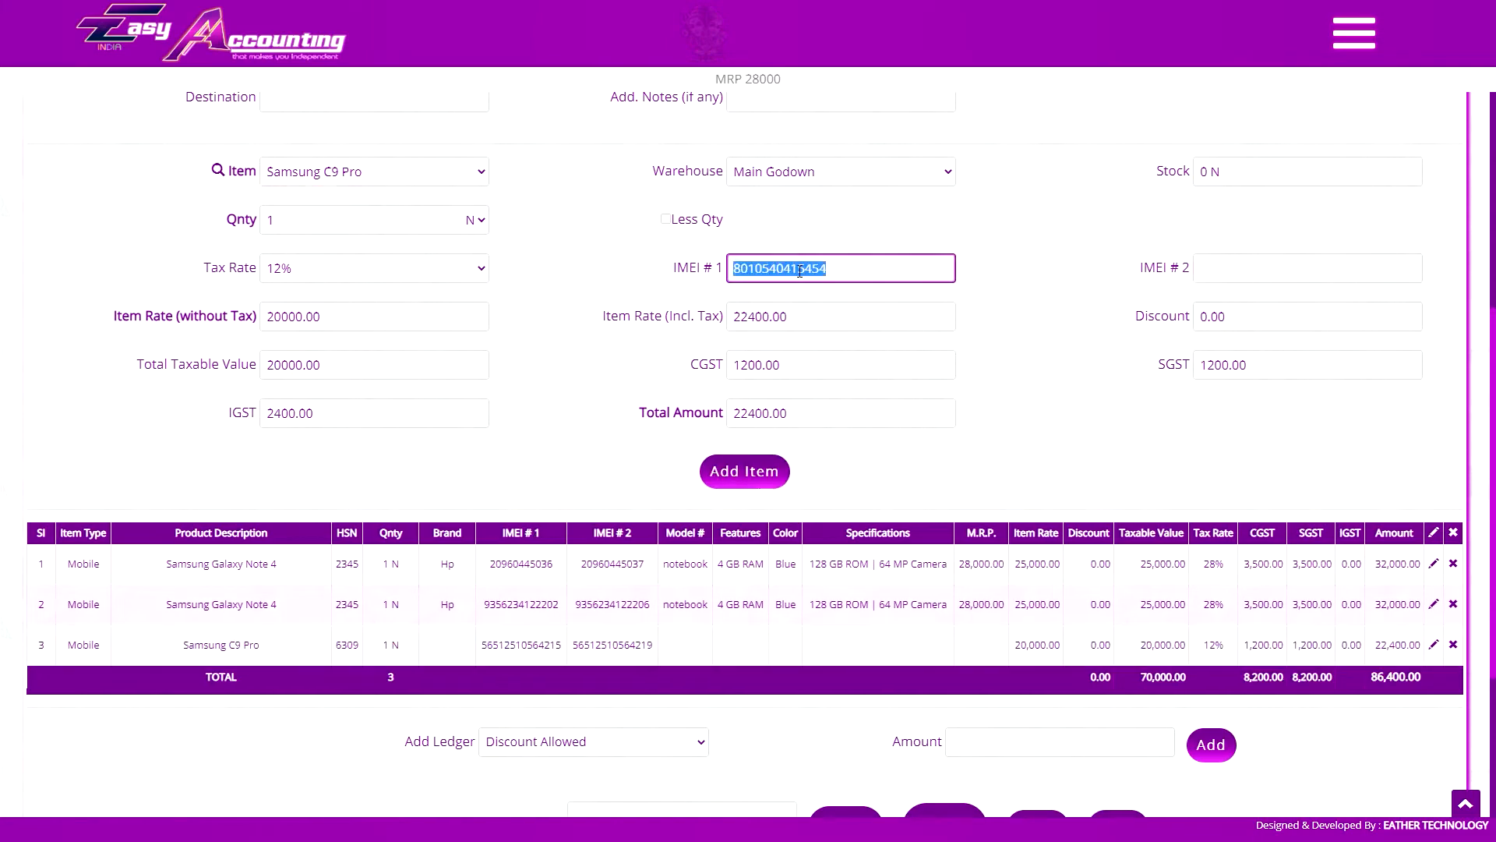
pyautogui.hotkey('ctrl', 'c')
pyautogui.press('Tab')
pyautogui.hotkey('ctrl', 'v')
pyautogui.press('BackSpace')
pyautogui.write('5')
pyautogui.click(744, 470)
pyautogui.scroll(-2, 570, 646)
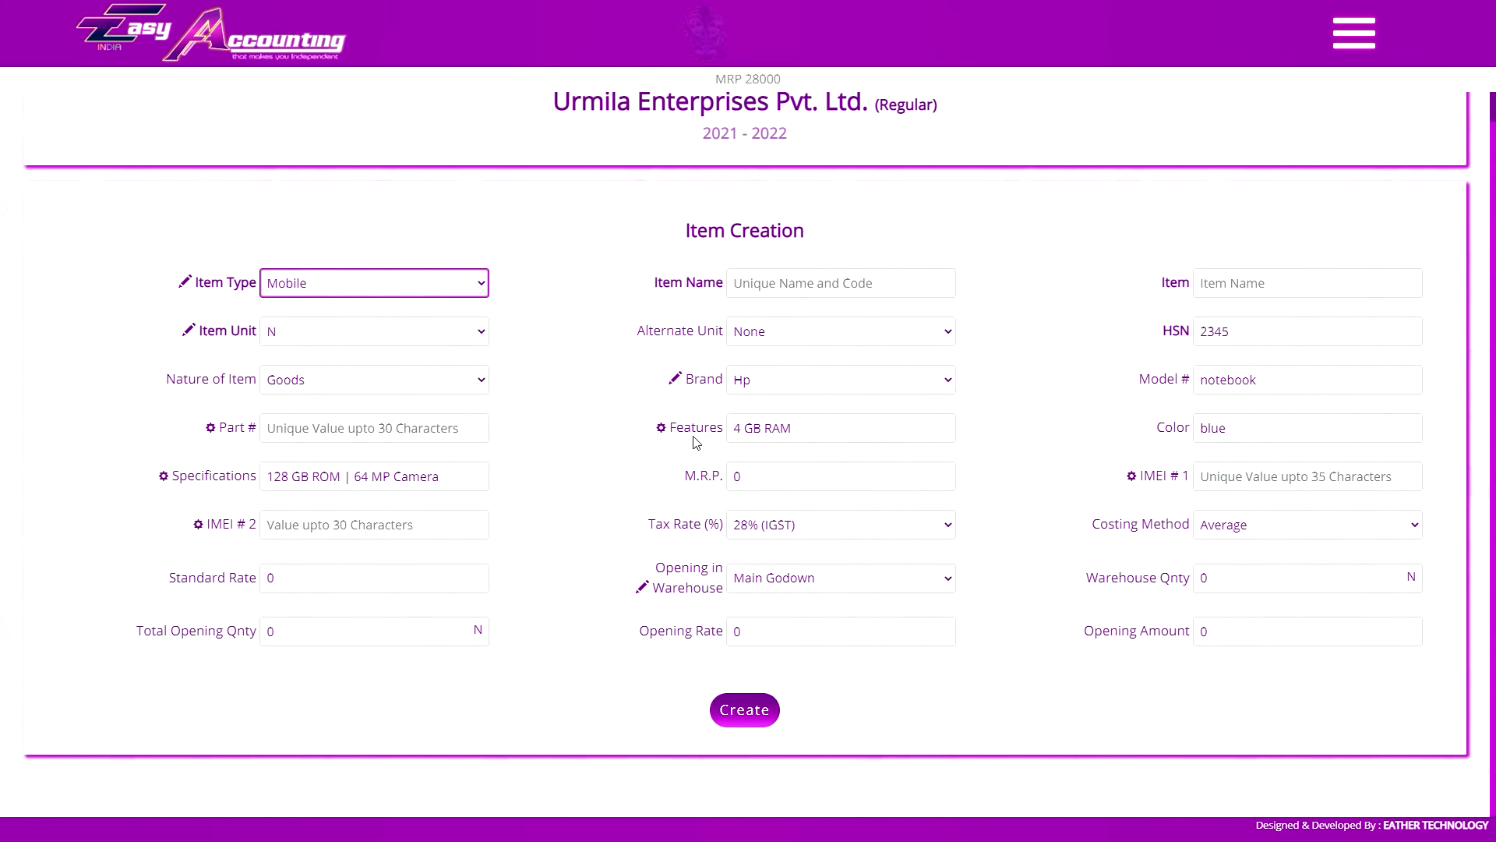
pyautogui.click(224, 434)
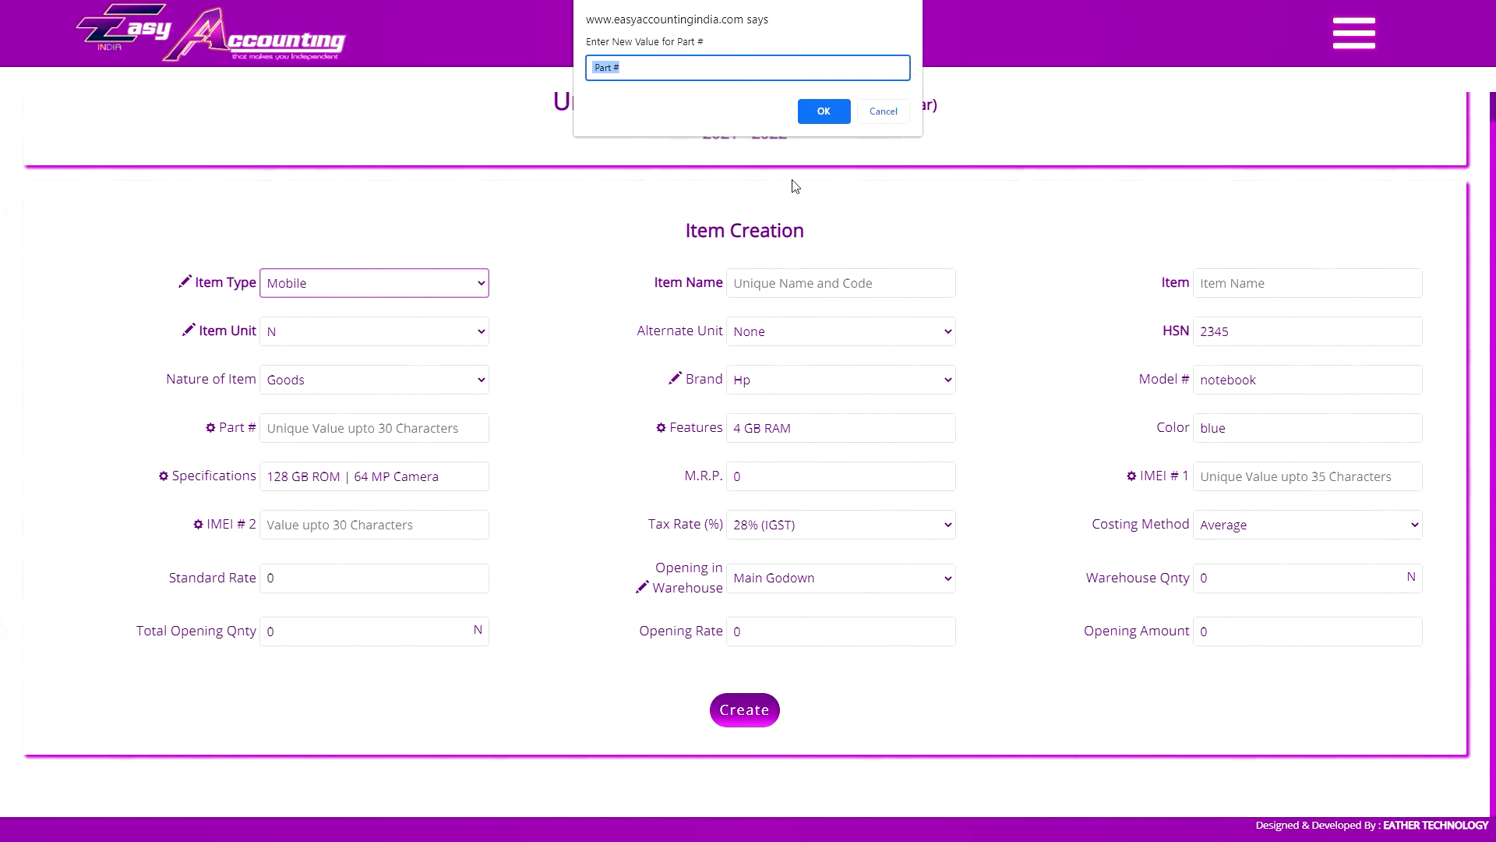
pyautogui.click(885, 111)
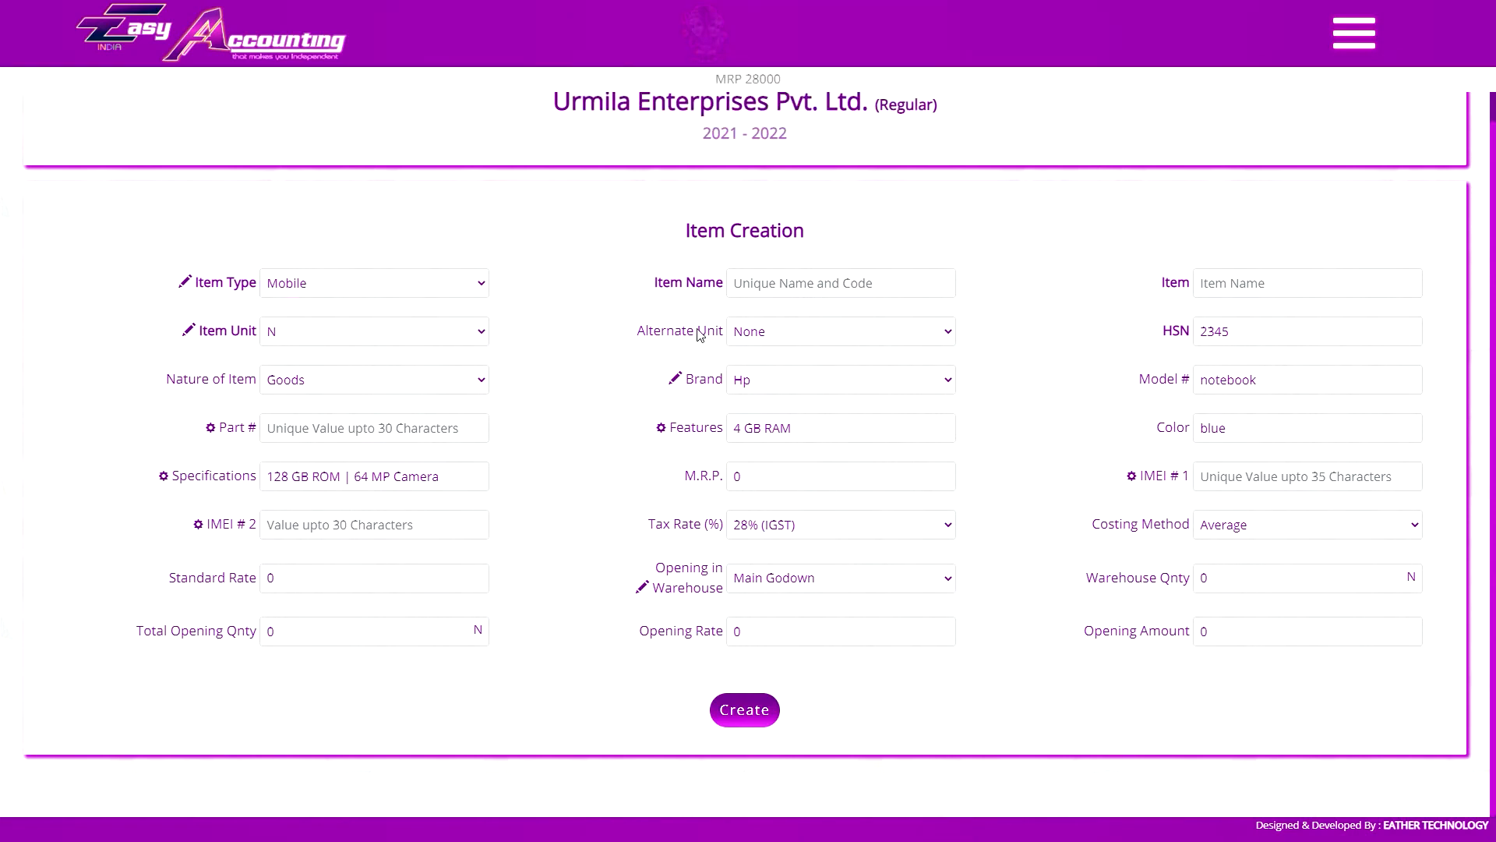
pyautogui.click(795, 335)
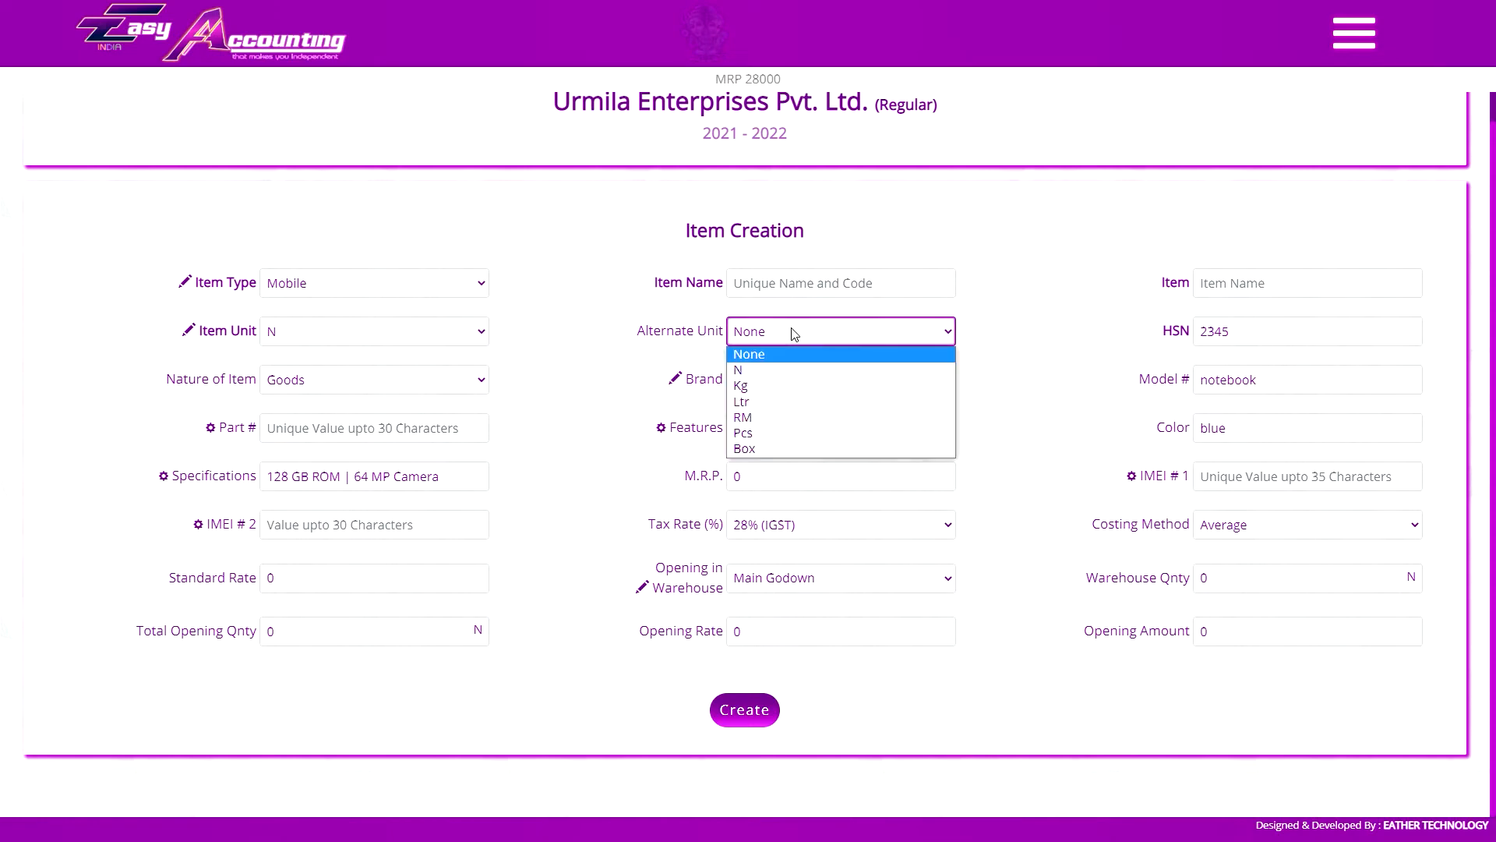
pyautogui.click(795, 335)
# Set the new item's type to Chocolate and its item unit to Pcs
pyautogui.click(382, 283)
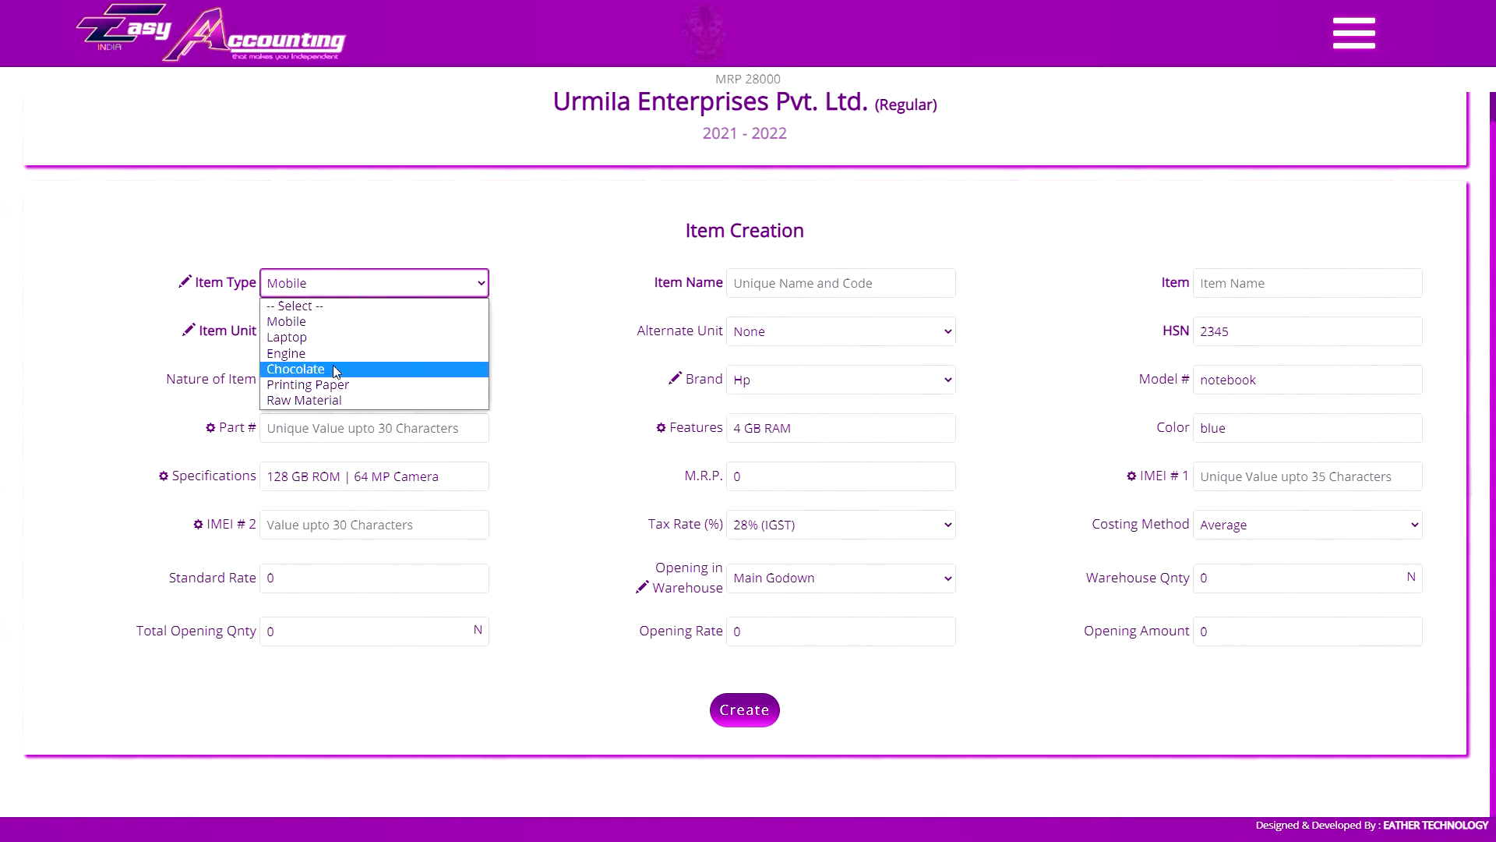
pyautogui.click(292, 371)
pyautogui.click(374, 331)
pyautogui.click(335, 417)
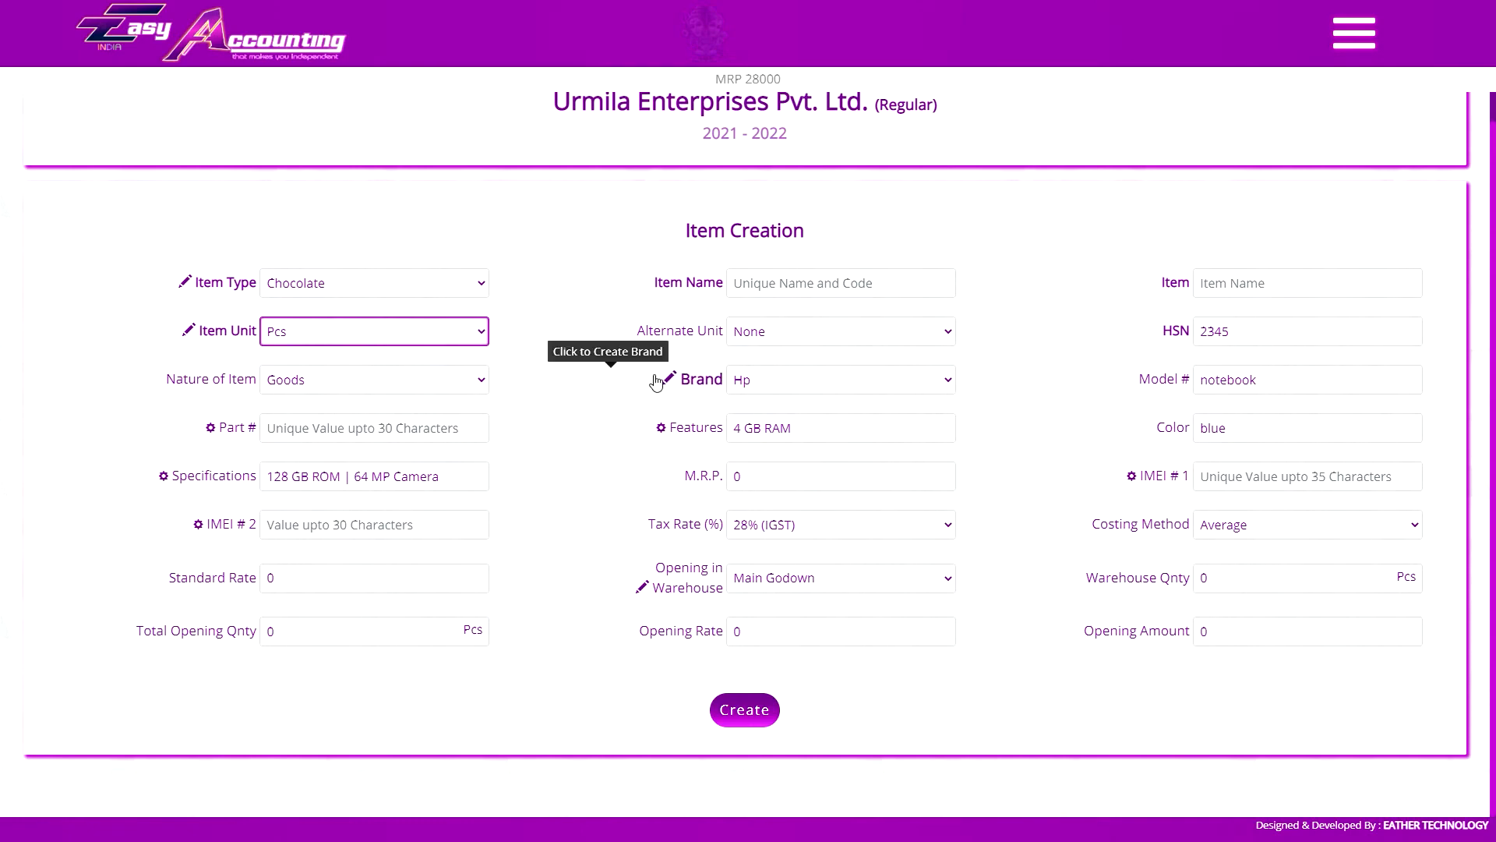
pyautogui.click(400, 331)
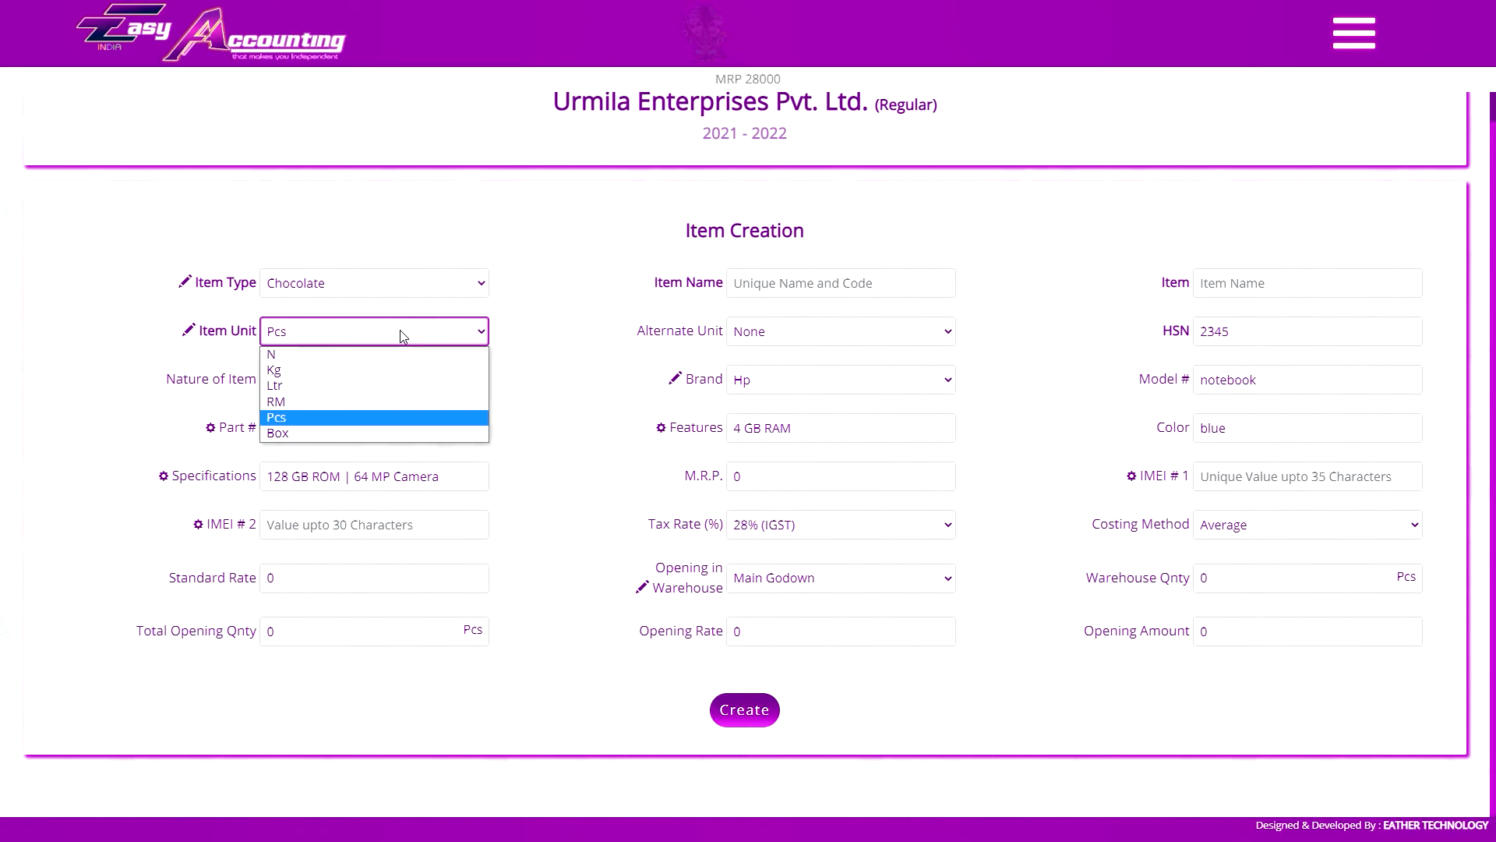
pyautogui.click(402, 335)
pyautogui.click(400, 331)
pyautogui.click(333, 418)
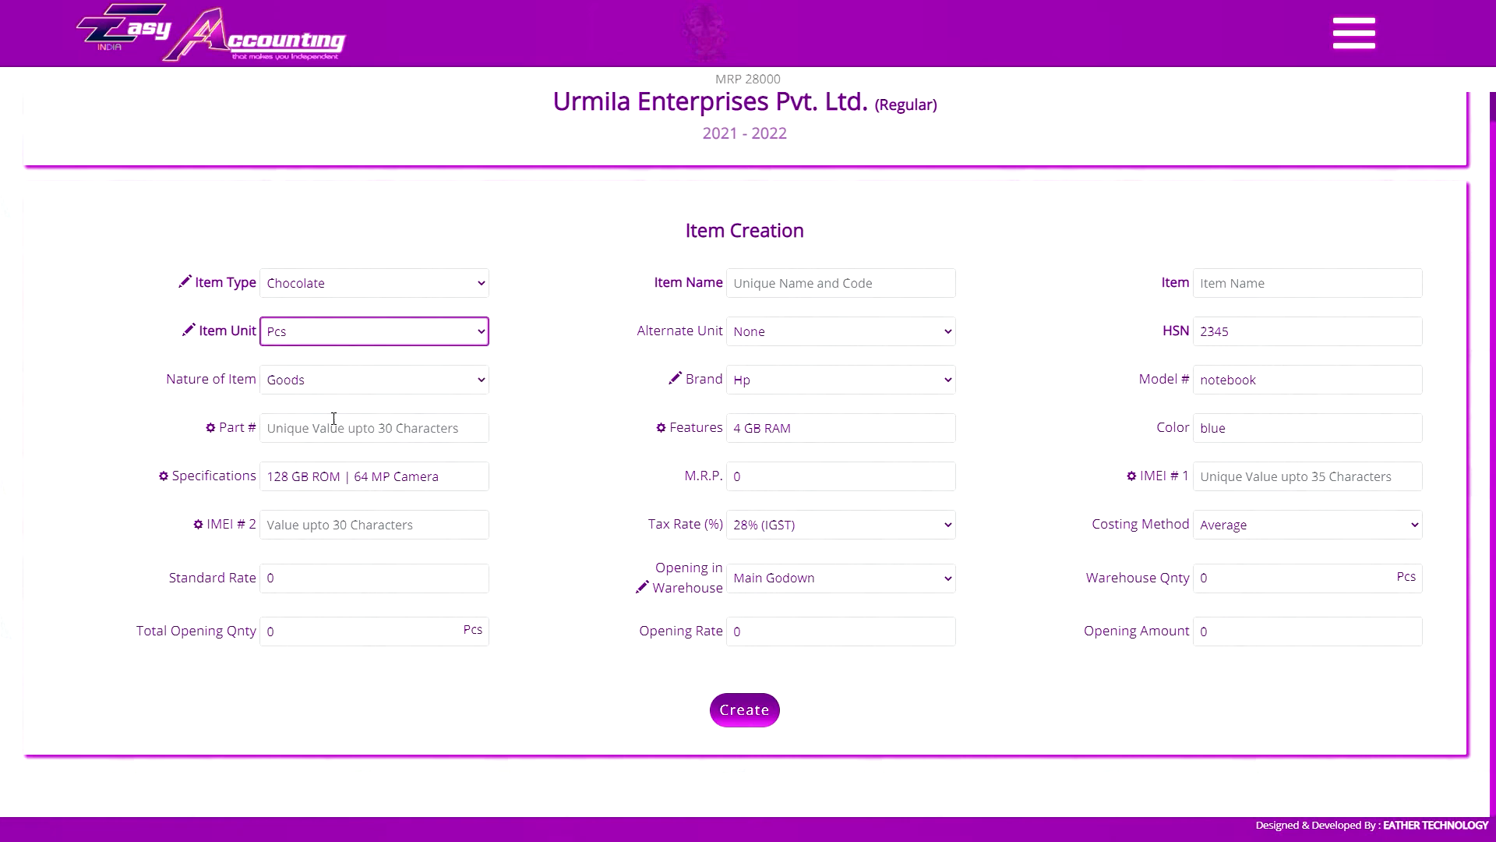
# Try Box as the new item's alternate unit and reset the alternate unit to None
pyautogui.click(787, 335)
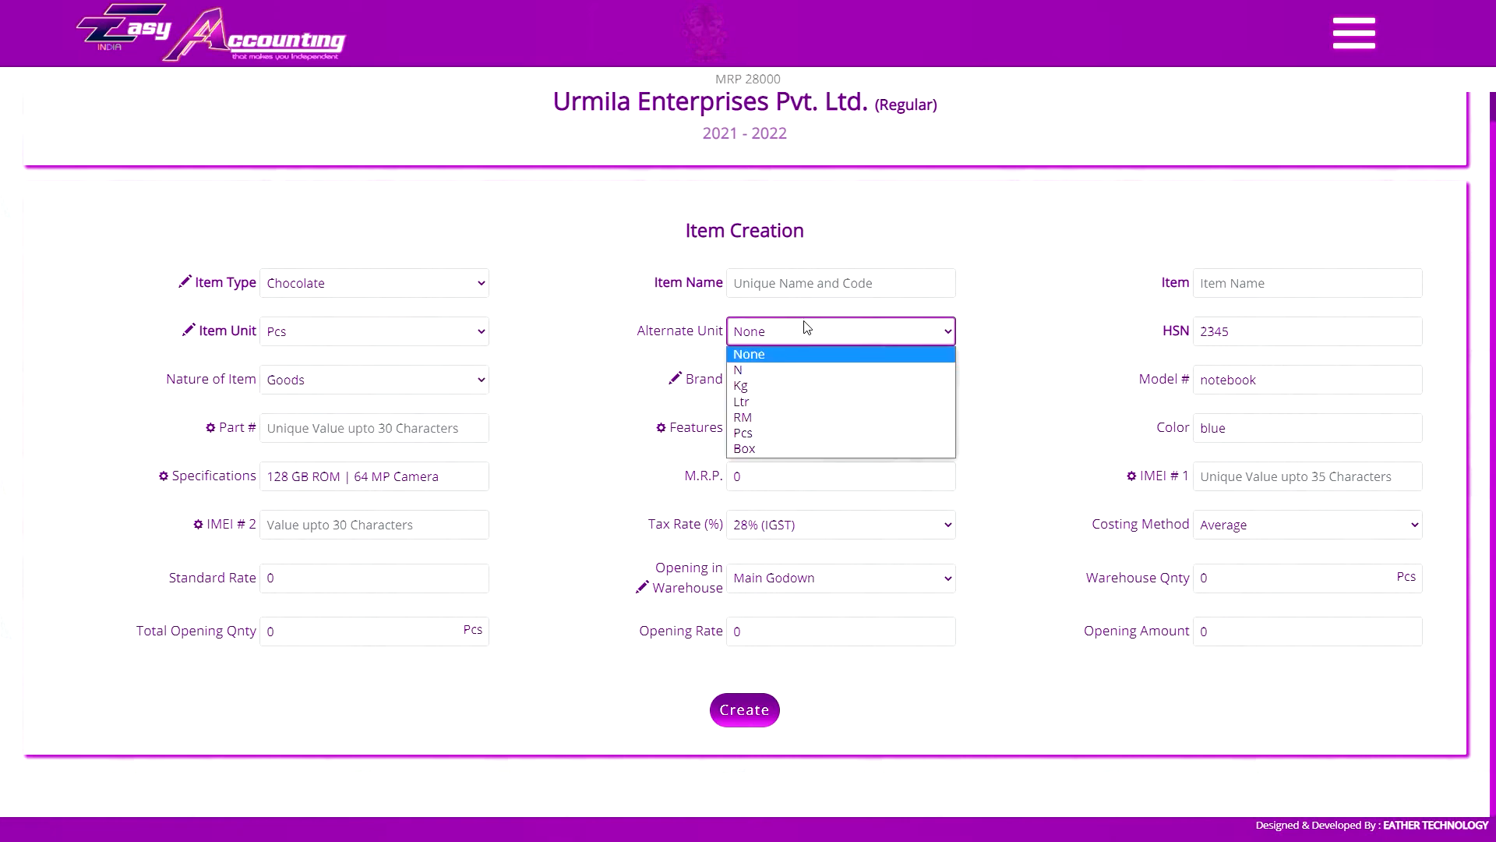
pyautogui.click(789, 450)
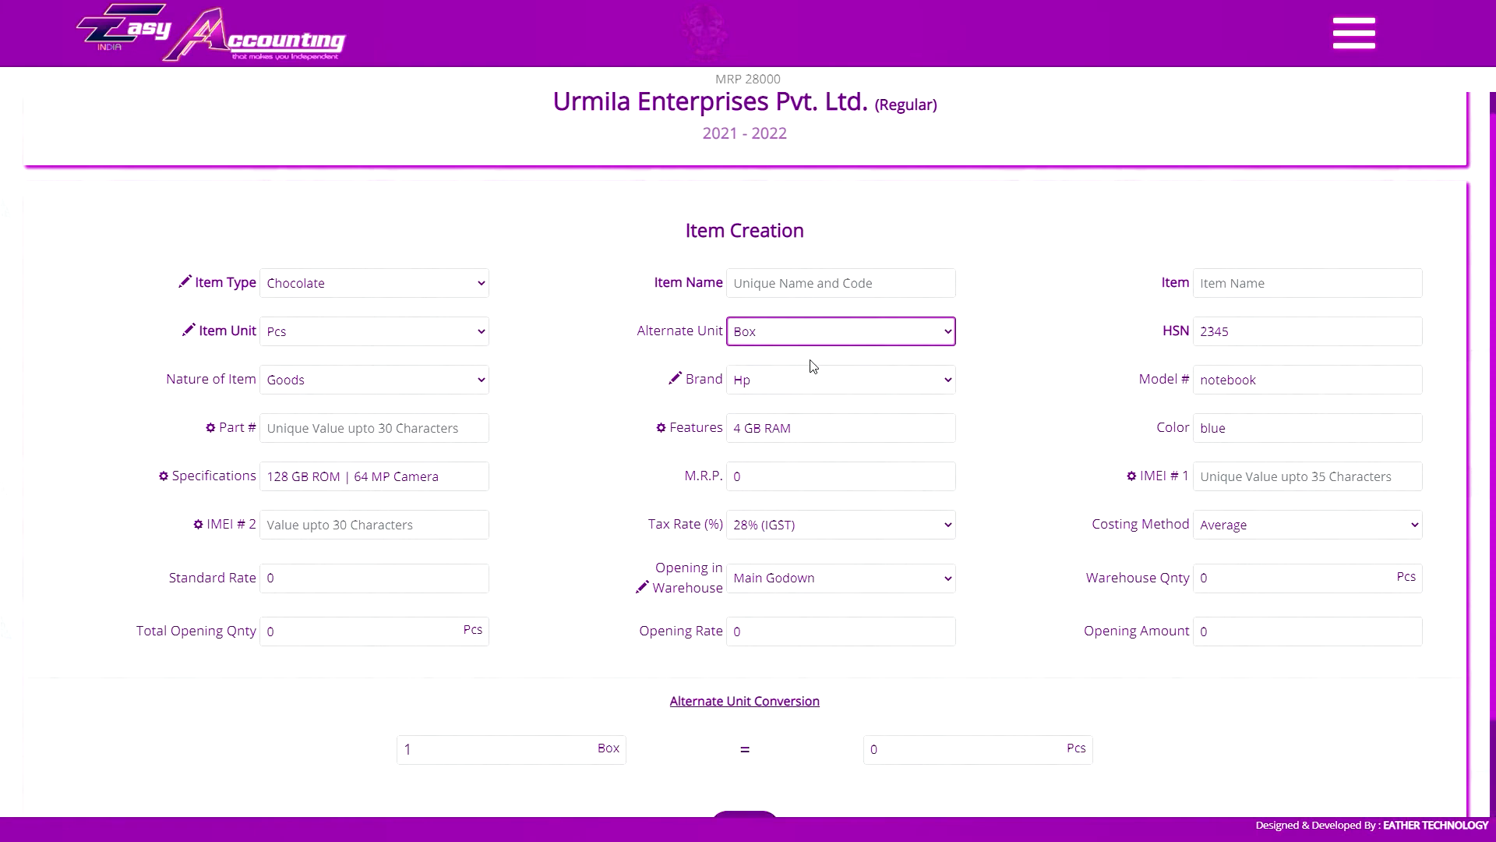
pyautogui.scroll(-2, 813, 366)
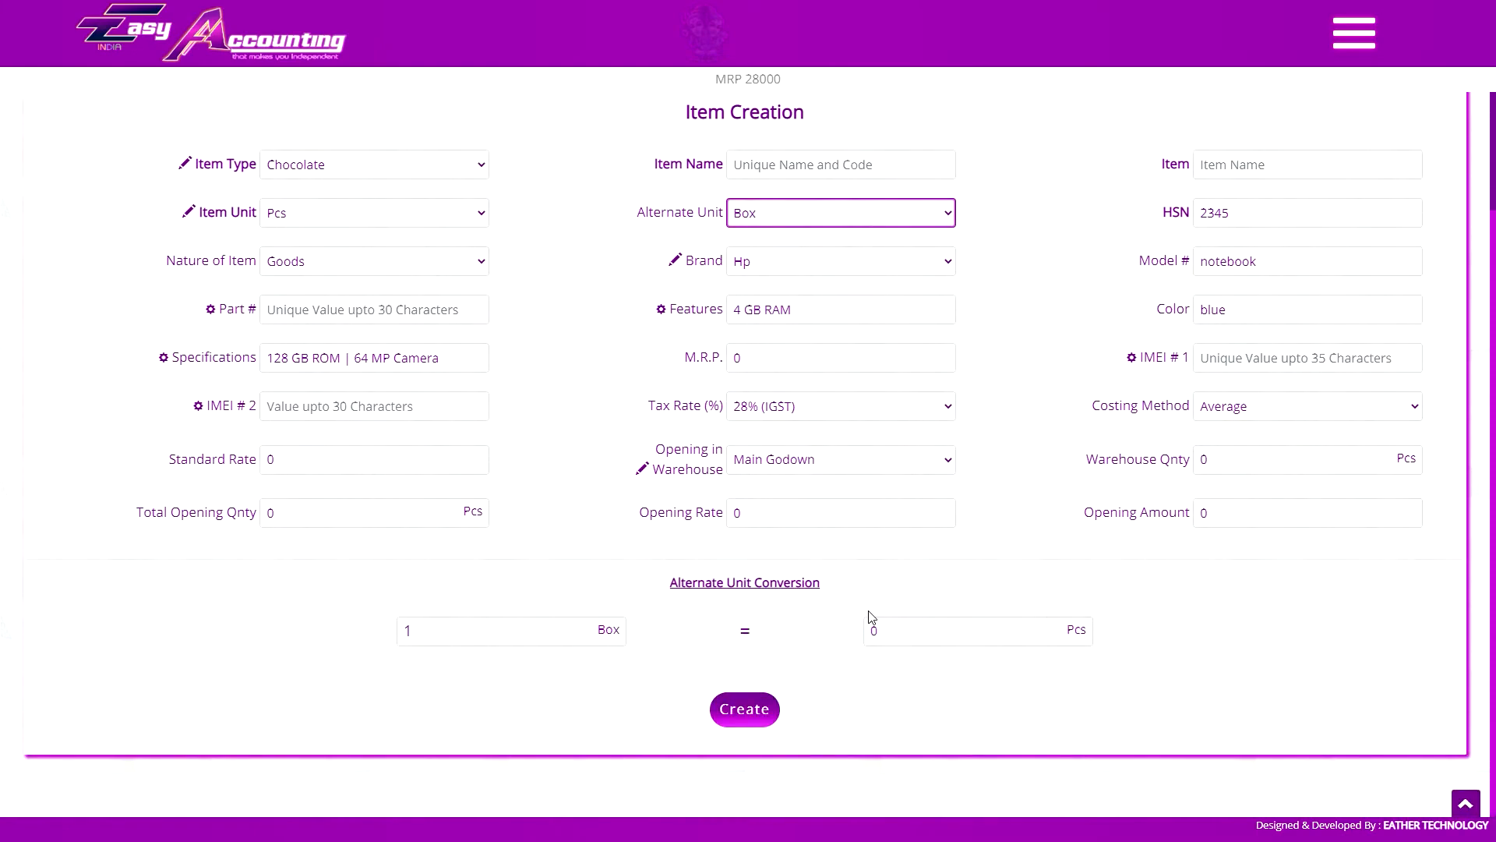
pyautogui.scroll(3, 871, 616)
pyautogui.scroll(-3, 854, 483)
pyautogui.scroll(3, 952, 637)
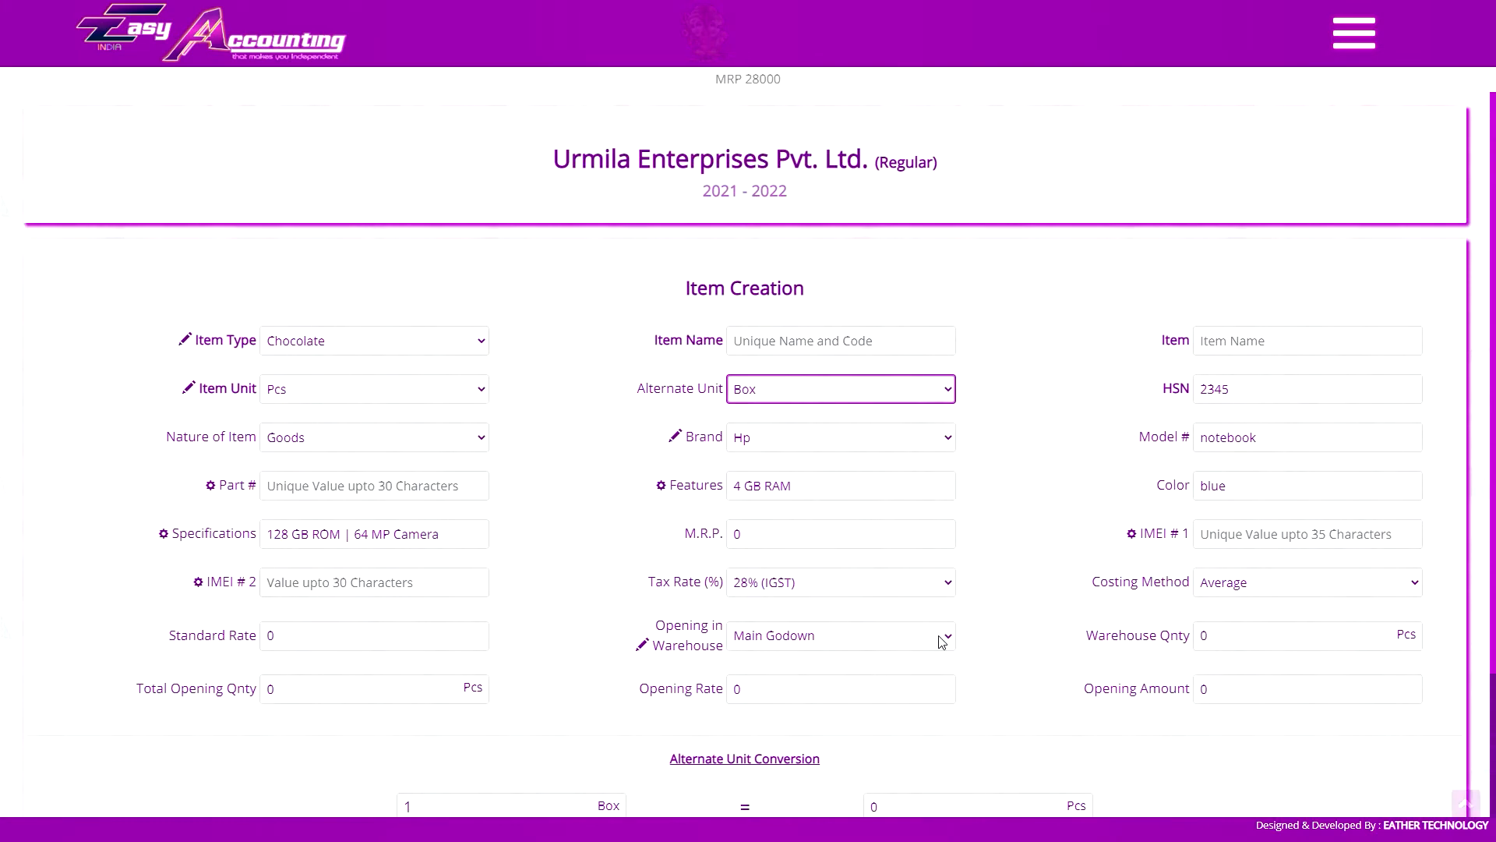
pyautogui.click(831, 399)
pyautogui.click(810, 411)
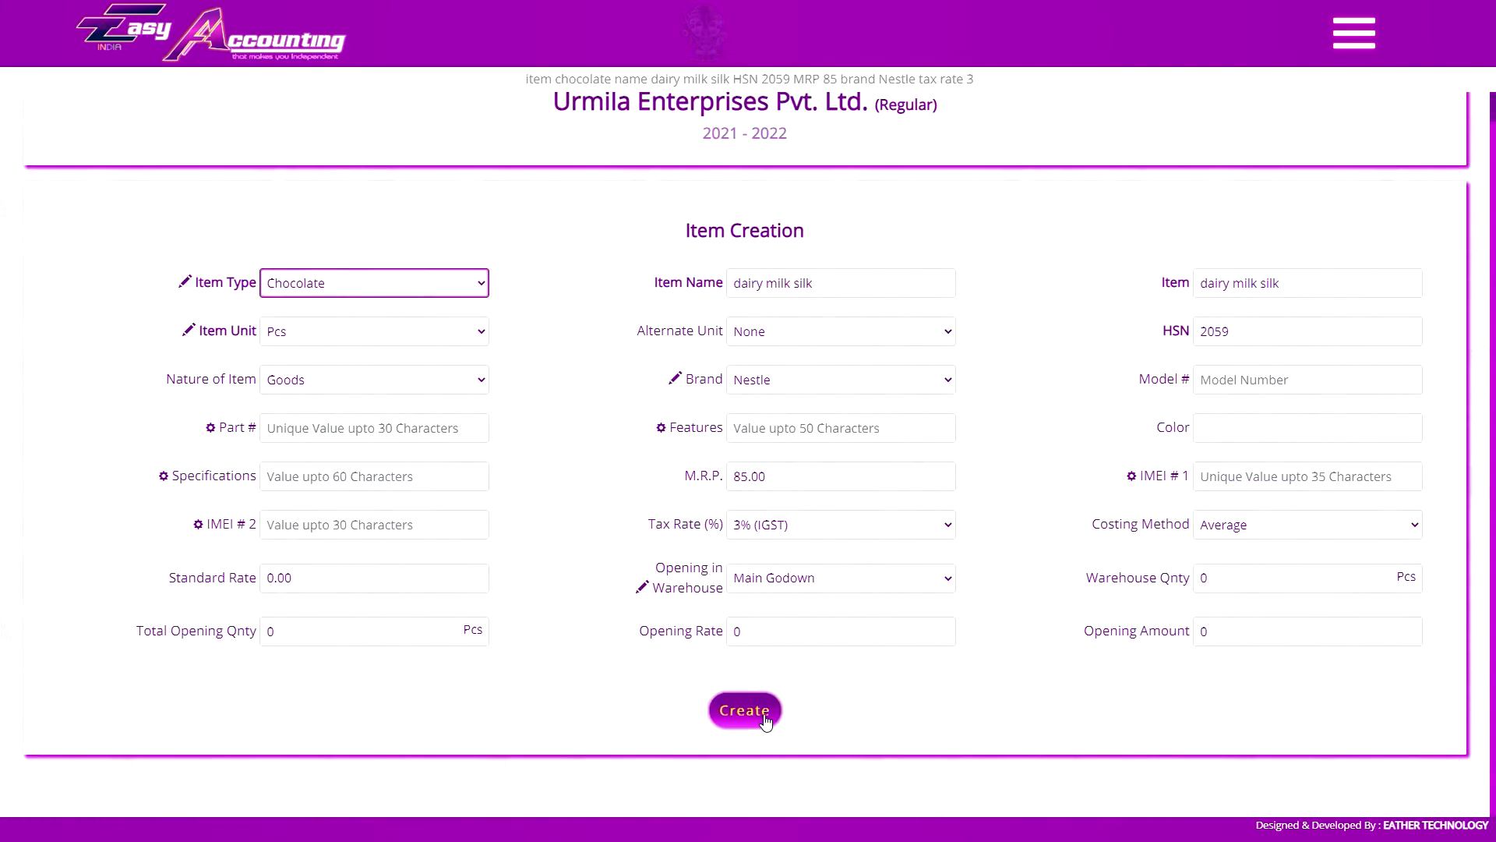
# Create the chocolate item dairy milk silk with HSN 2059, brand Nestle, M.R.P. 85 and 3% (IGST) tax rate
pyautogui.click(746, 709)
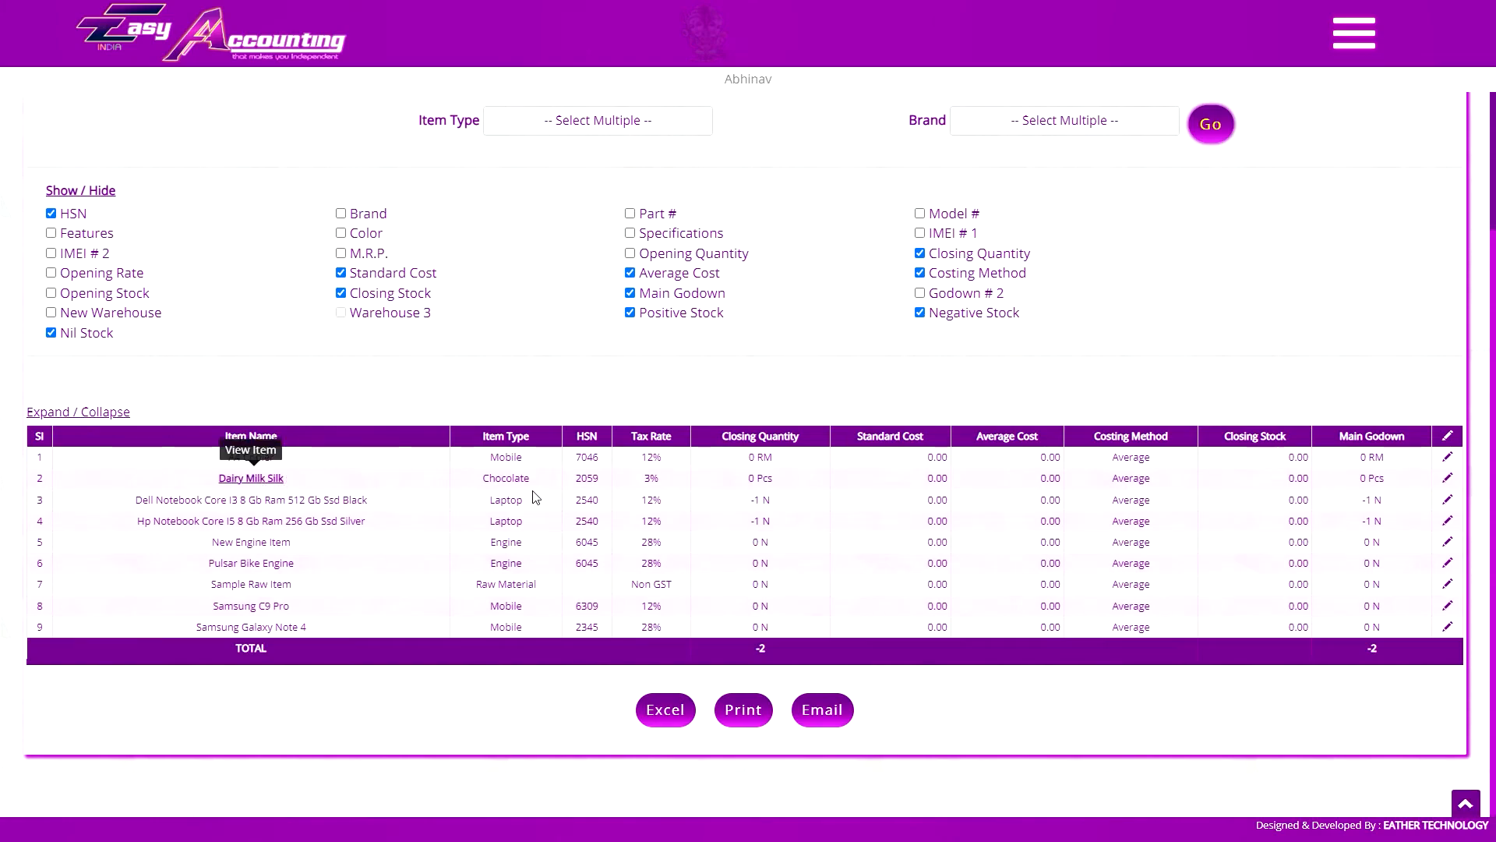
# Edit the Dairy Milk Silk item to use Box as alternate unit with 1 Box = 20 Pcs, and save it
pyautogui.click(1449, 479)
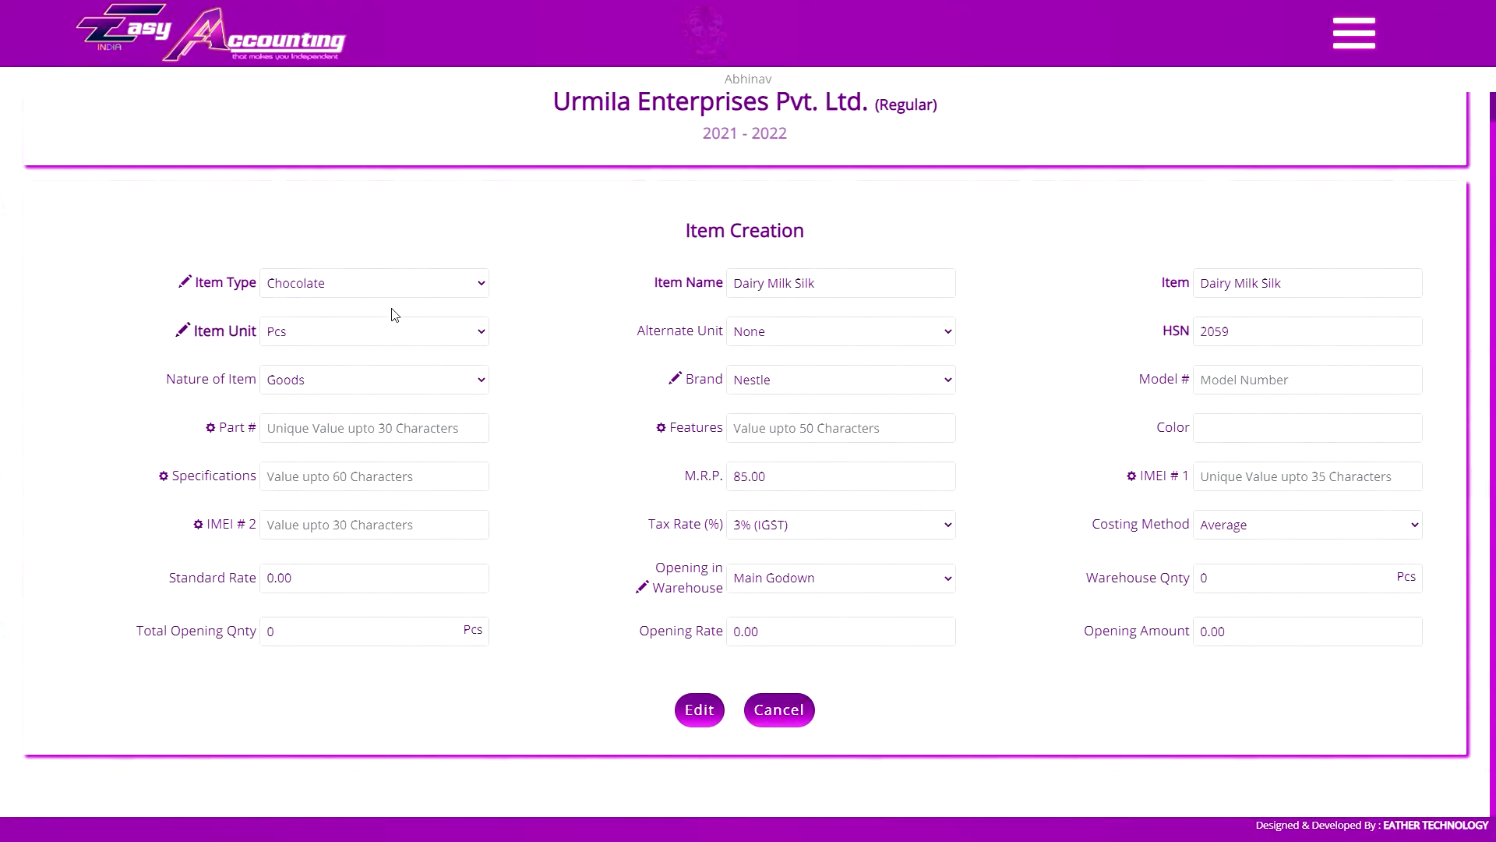
pyautogui.click(837, 325)
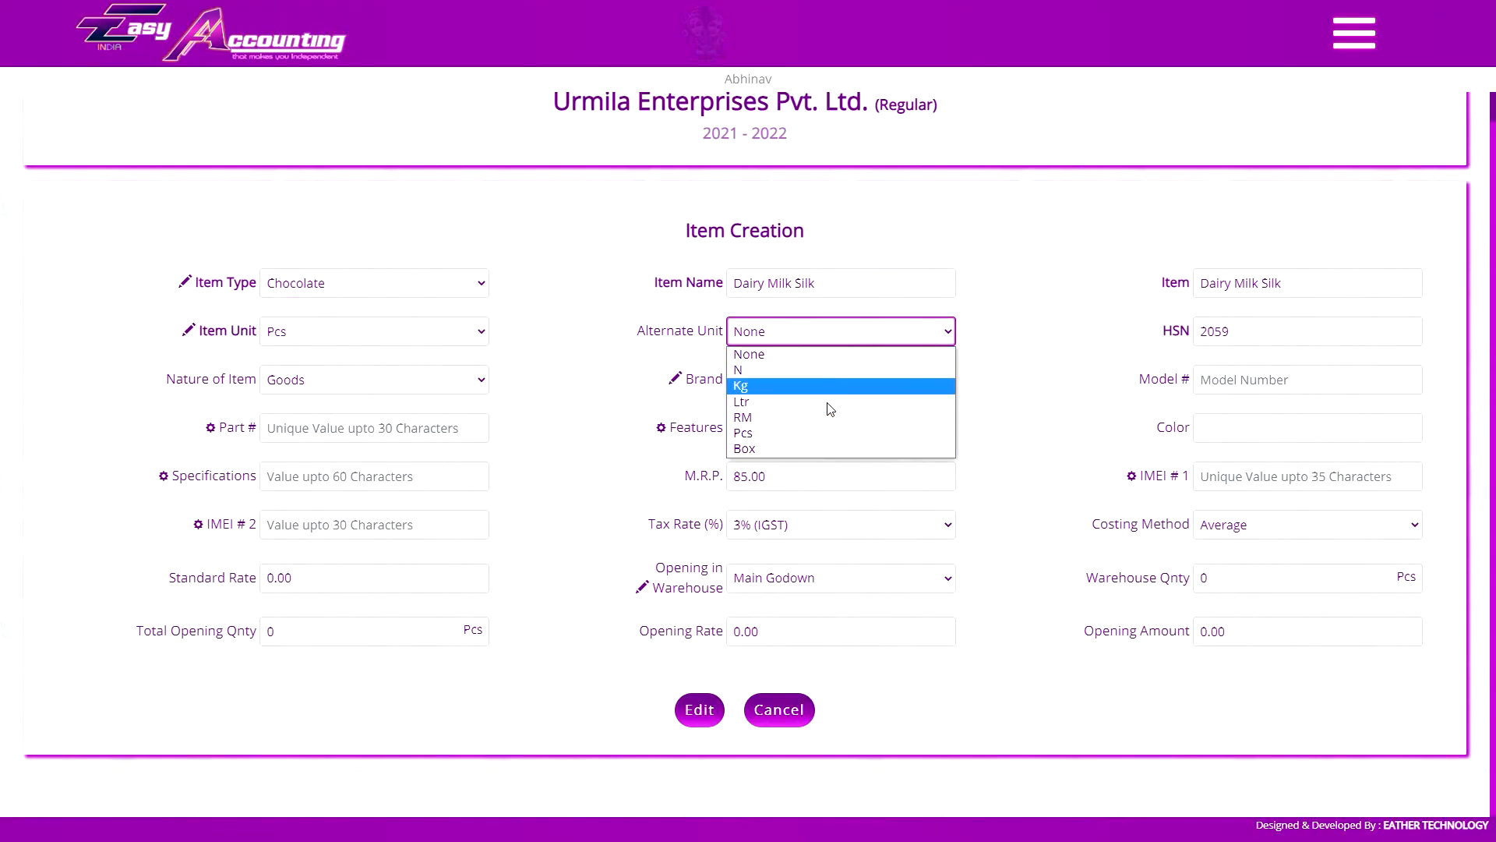
pyautogui.click(814, 336)
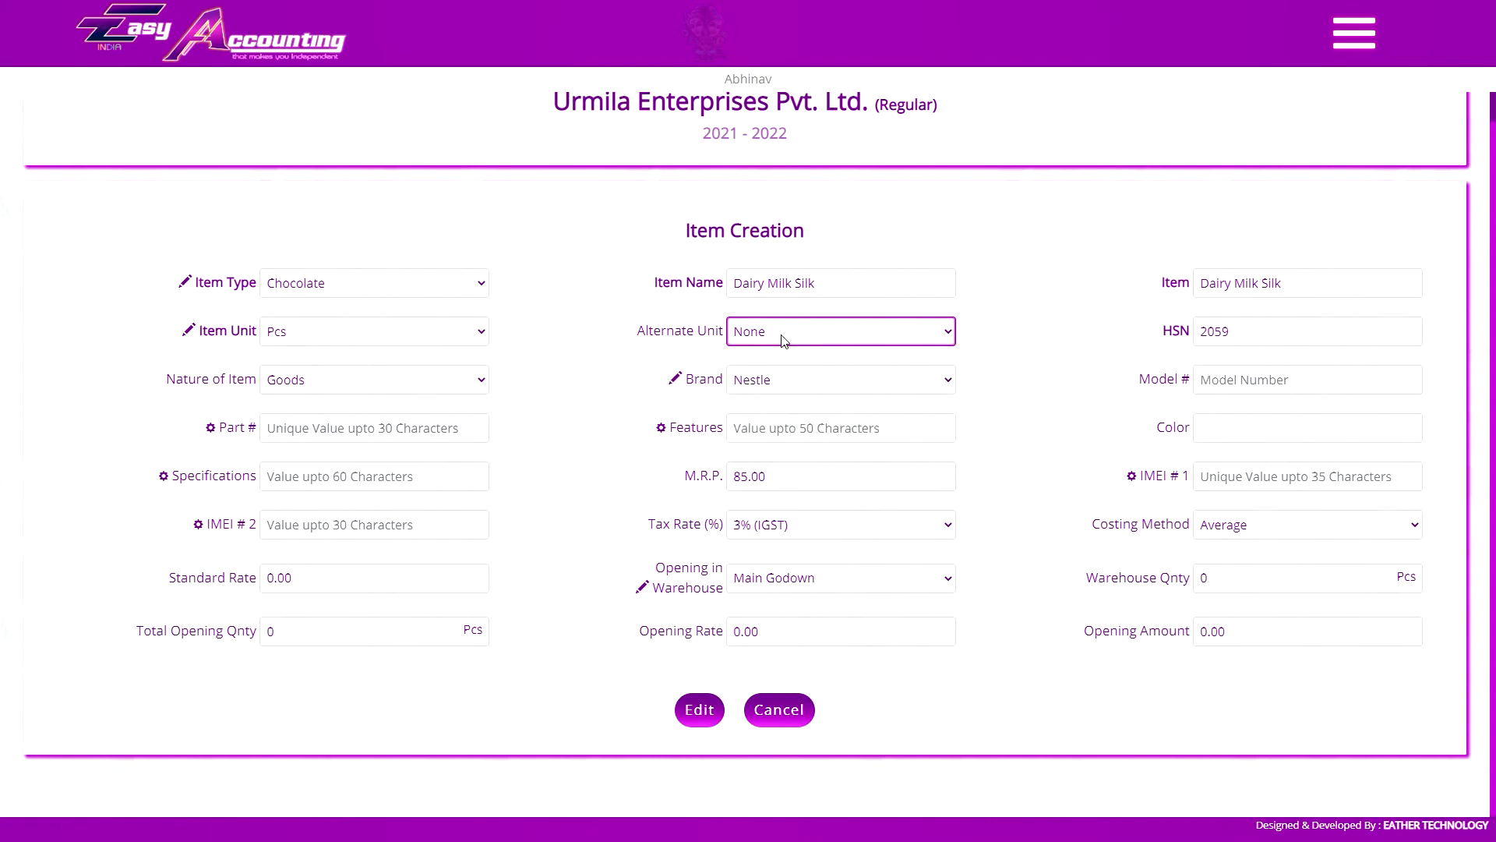
pyautogui.click(786, 342)
pyautogui.click(774, 446)
pyautogui.scroll(-2, 774, 444)
pyautogui.click(922, 625)
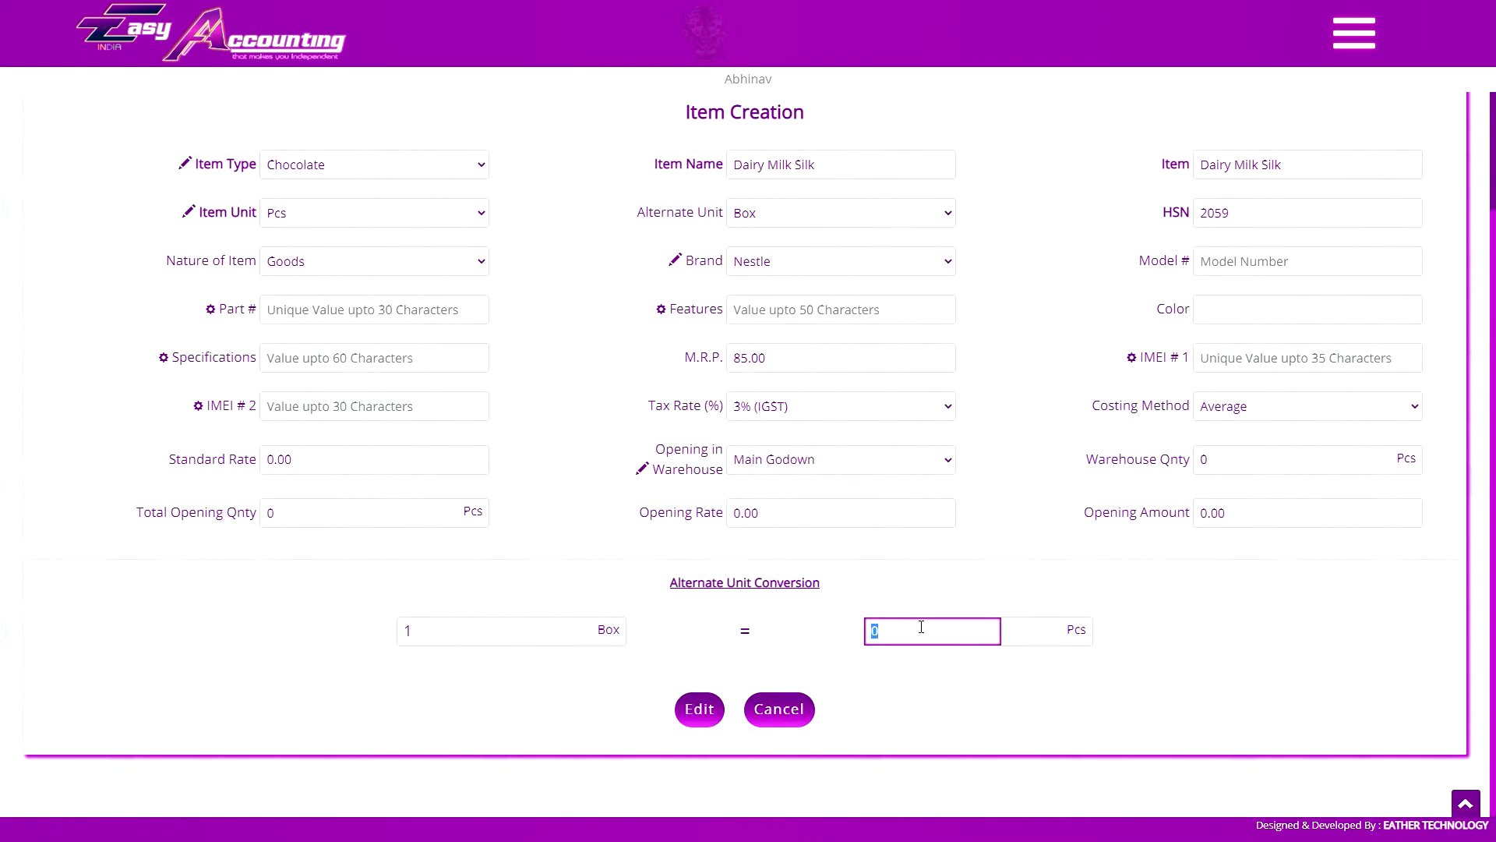
pyautogui.write('20')
pyautogui.press('Tab')
pyautogui.press('Return')
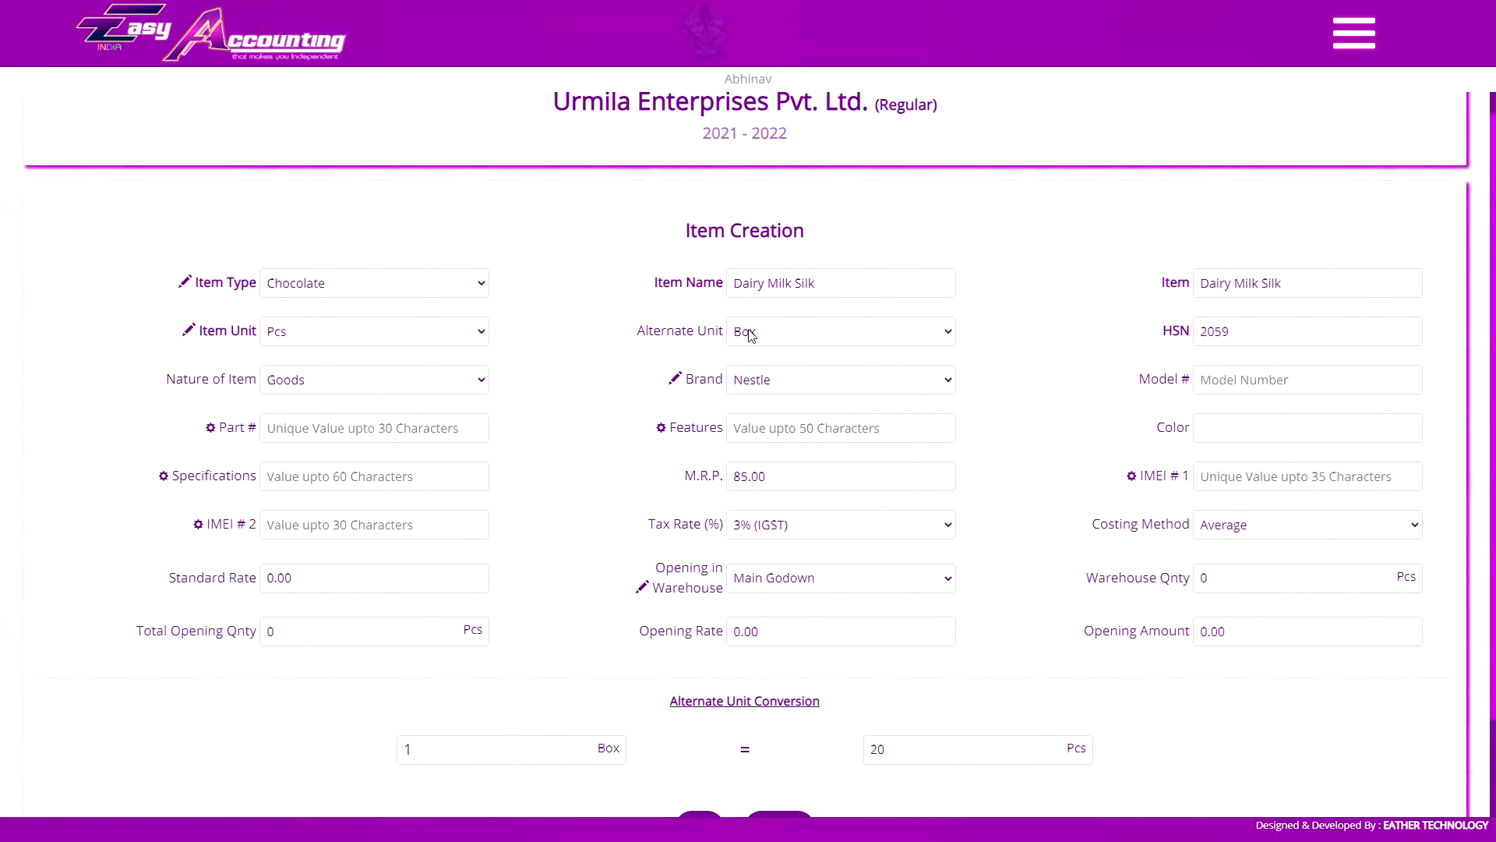
# Examine the saved alternate unit conversion of Dairy Milk Silk and leave the item without editing it
pyautogui.scroll(-2, 628, 628)
pyautogui.doubleClick(875, 628)
pyautogui.scroll(2, 651, 296)
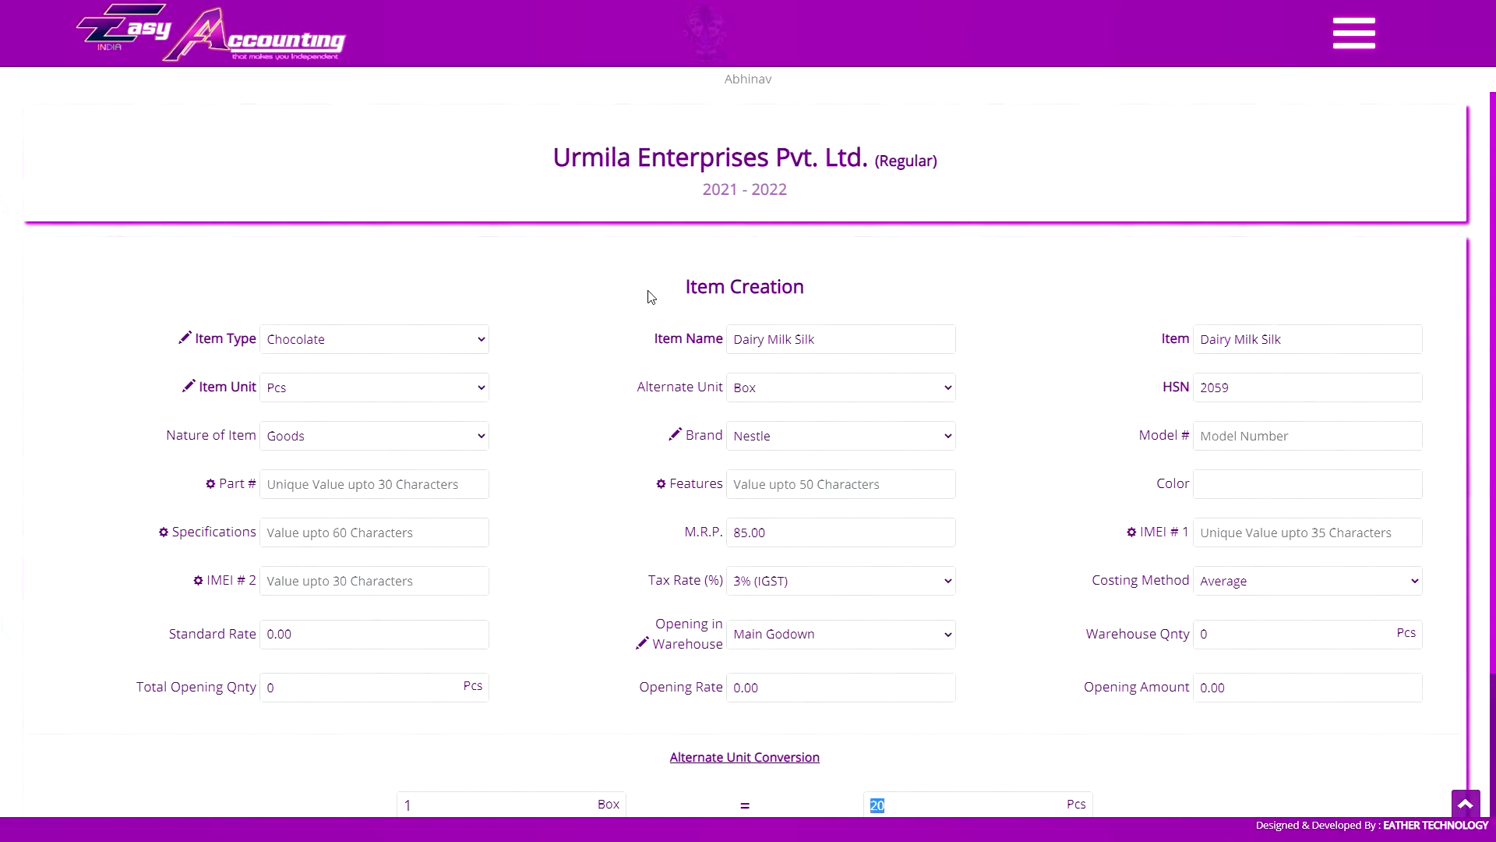
pyautogui.scroll(-2, 651, 297)
pyautogui.click(759, 708)
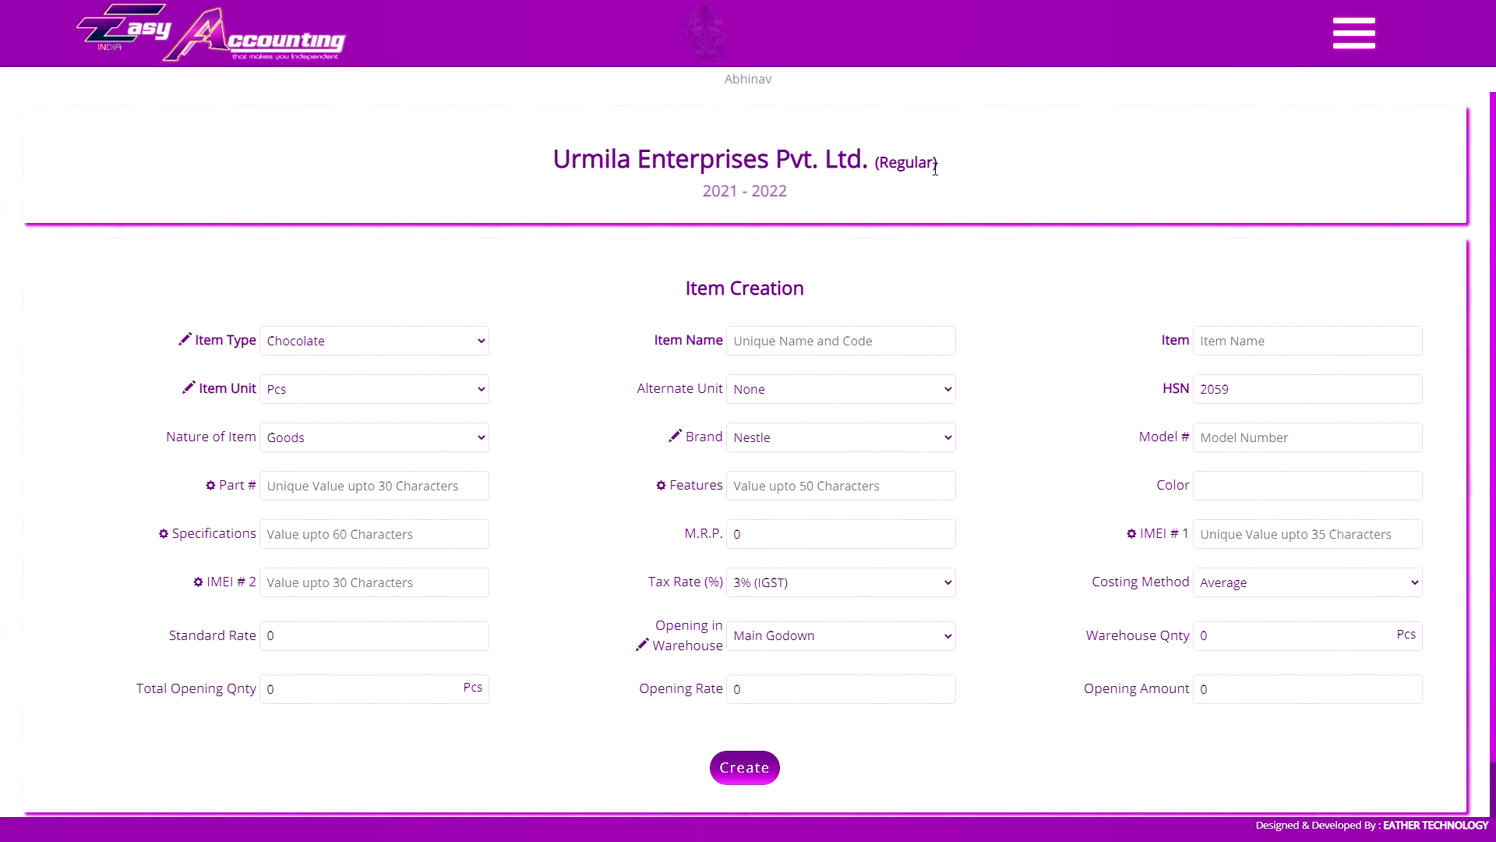
# Compare the HSN and tax rate fields in the regular and composite companies' item forms, and examine the composite company's GST reports
pyautogui.doubleClick(1233, 397)
pyautogui.click(858, 582)
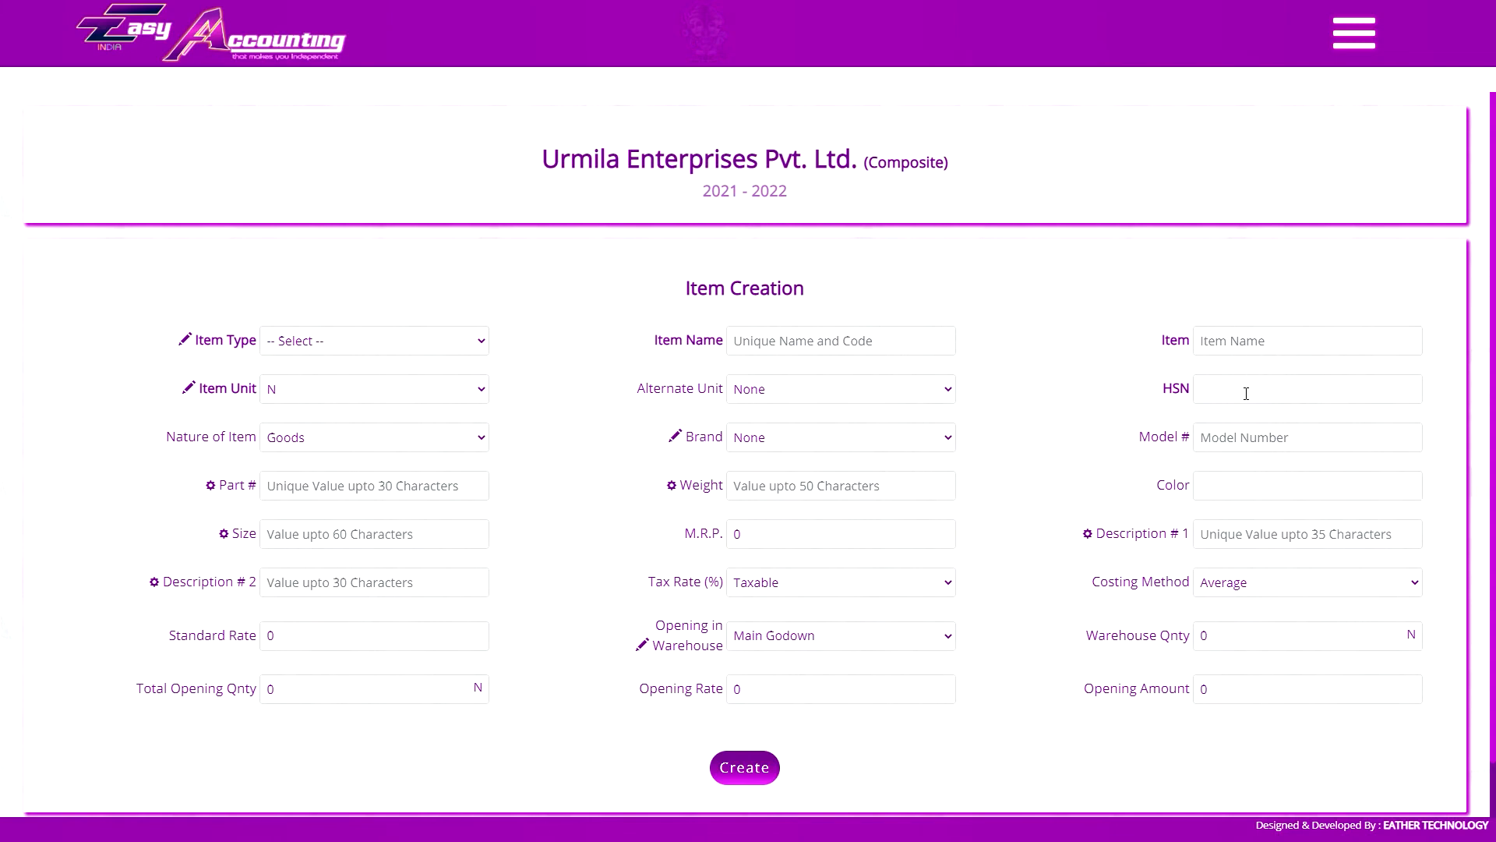
pyautogui.click(1246, 394)
pyautogui.click(1363, 30)
pyautogui.scroll(-10, 1294, 569)
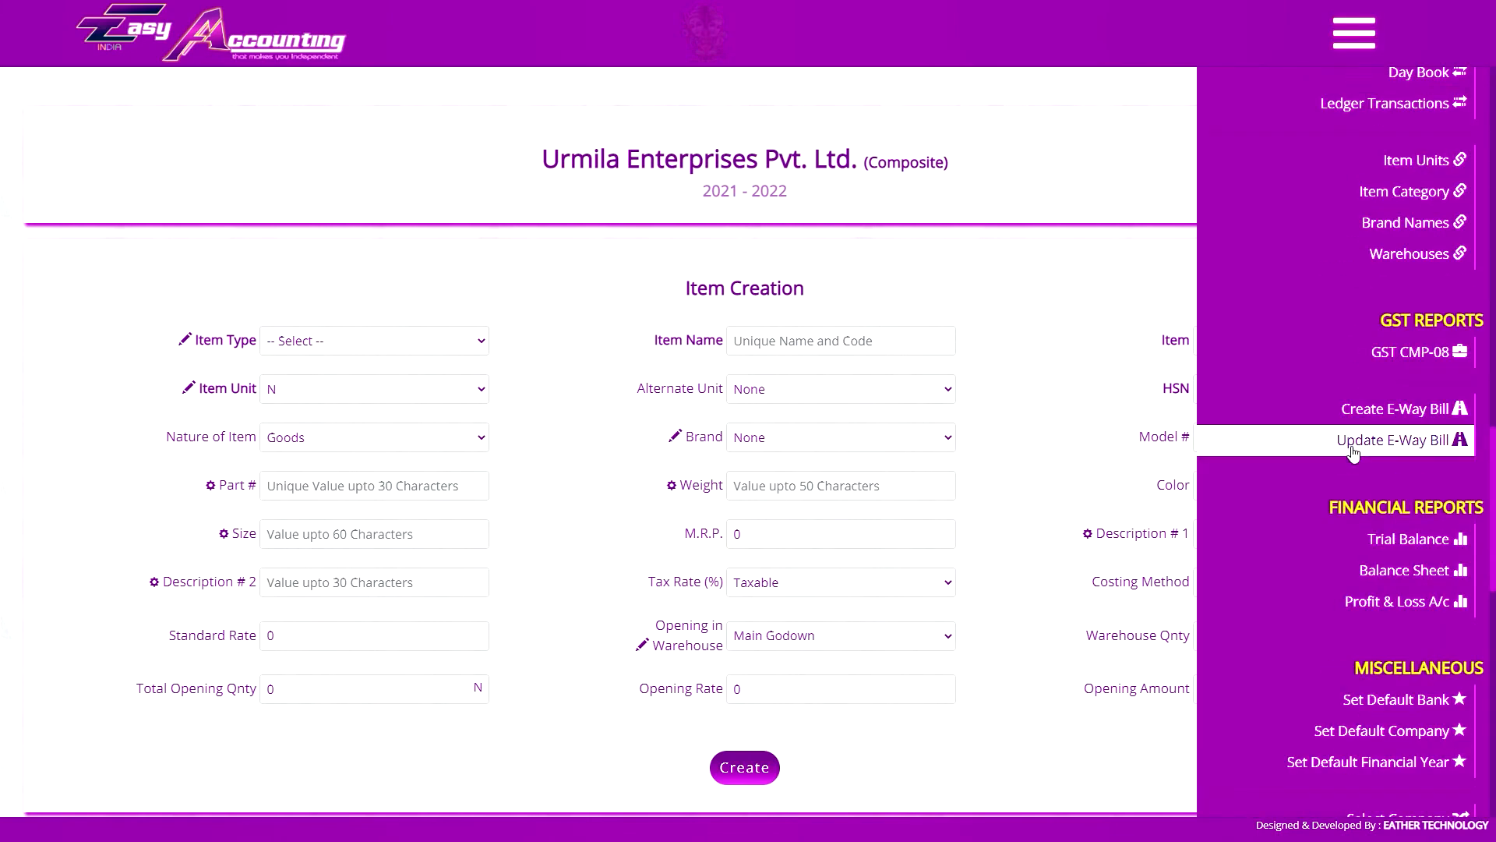
pyautogui.click(1352, 34)
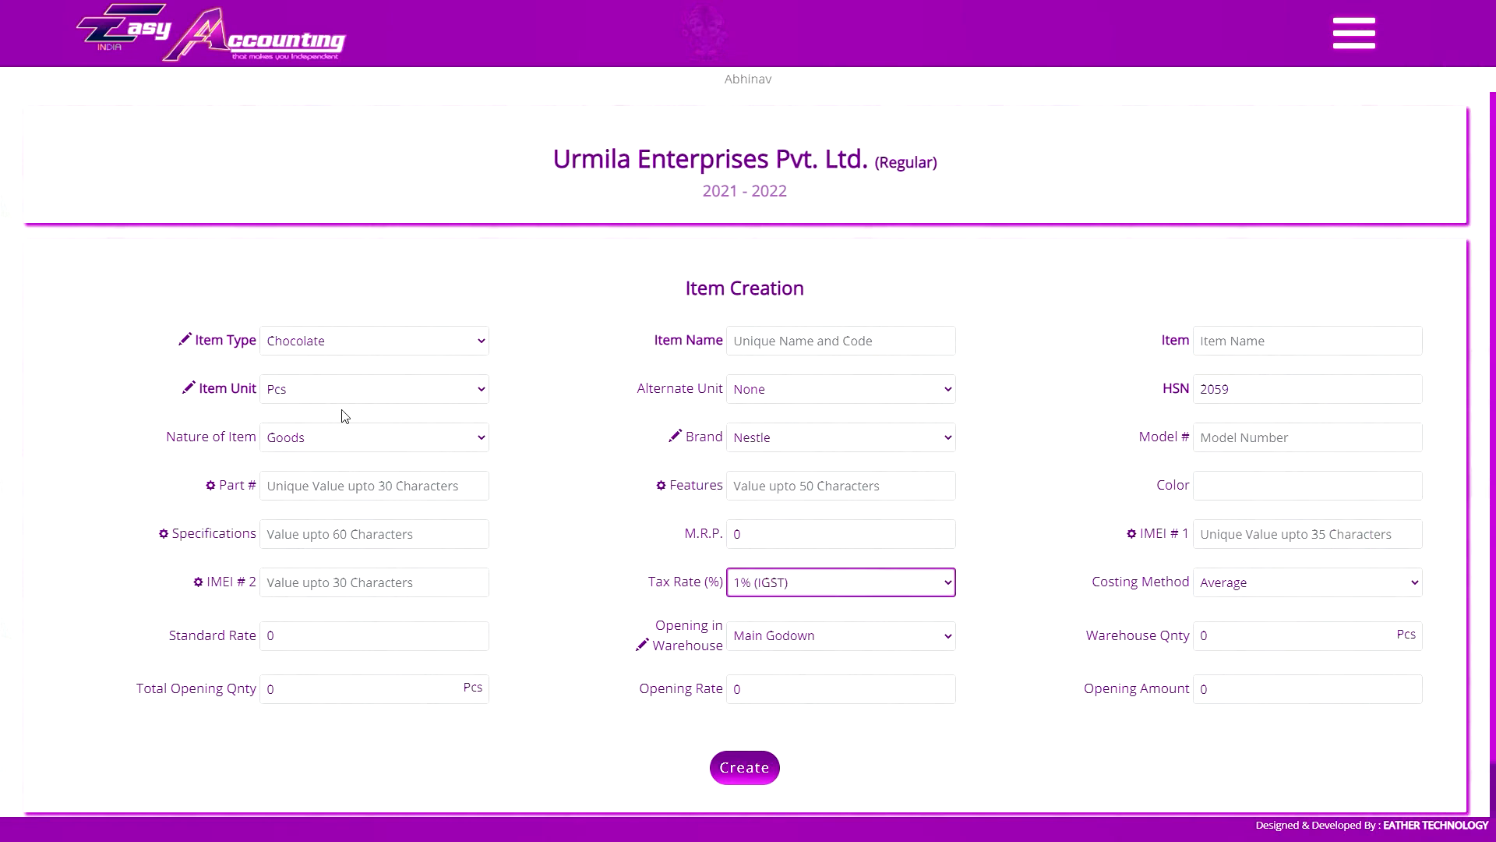
# In the regular company's item form, keep the nature of item as Goods and set the tax rate to 1.5% (IGST)
pyautogui.click(348, 431)
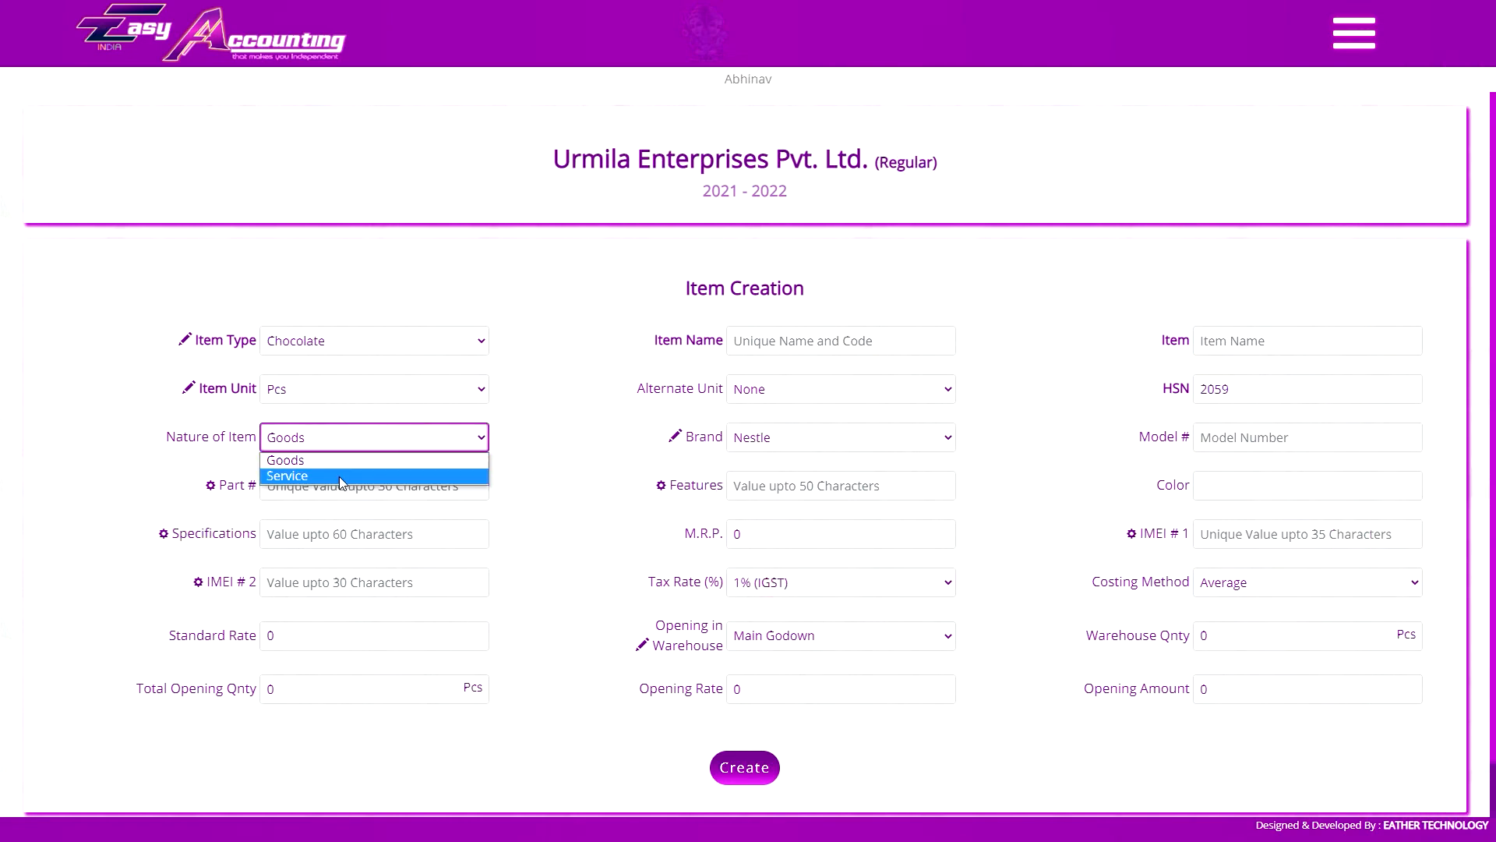
pyautogui.click(363, 441)
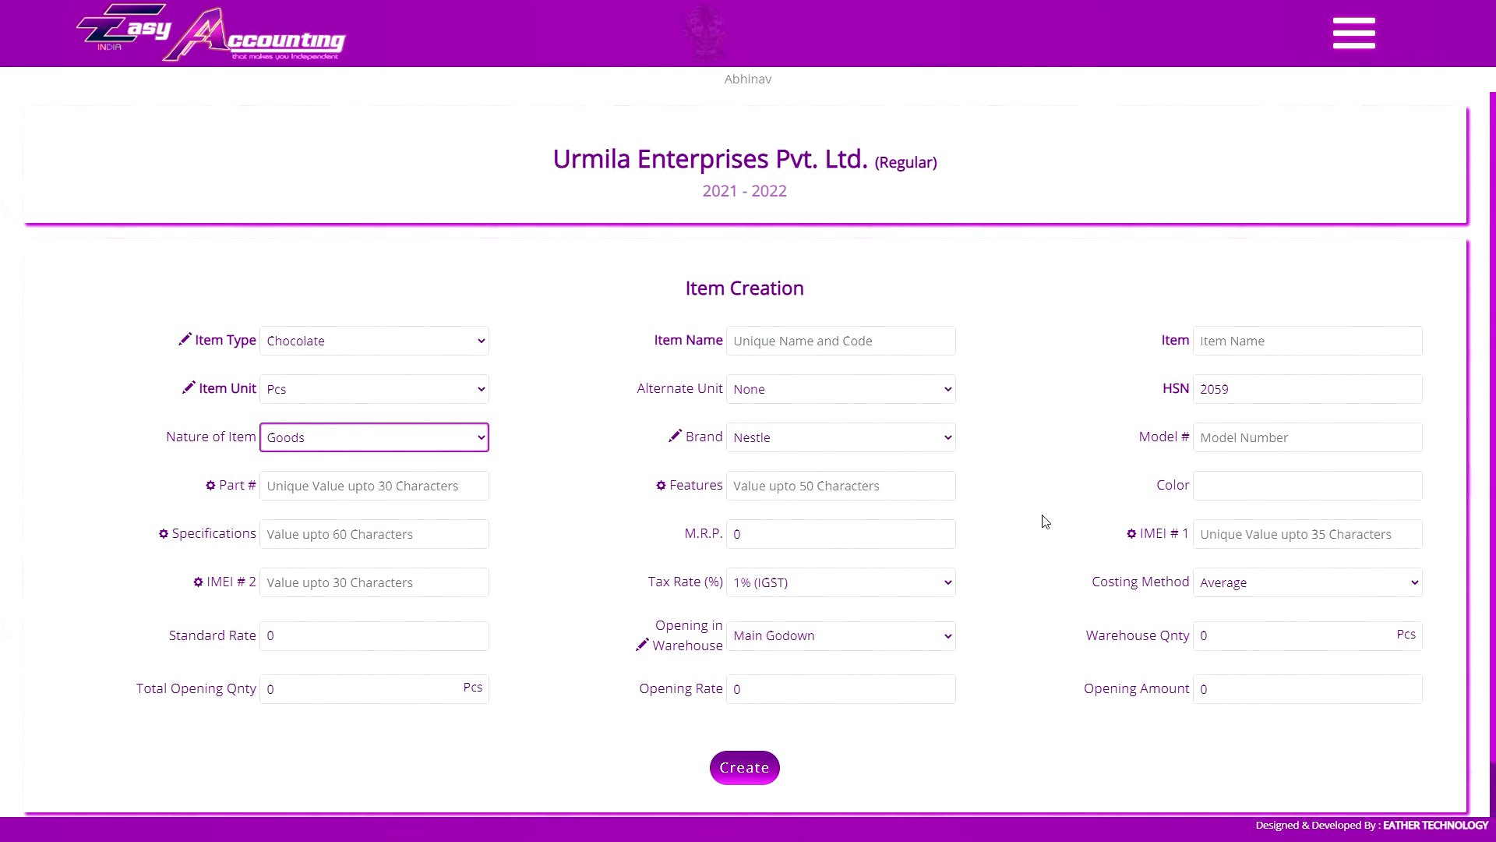
pyautogui.click(798, 595)
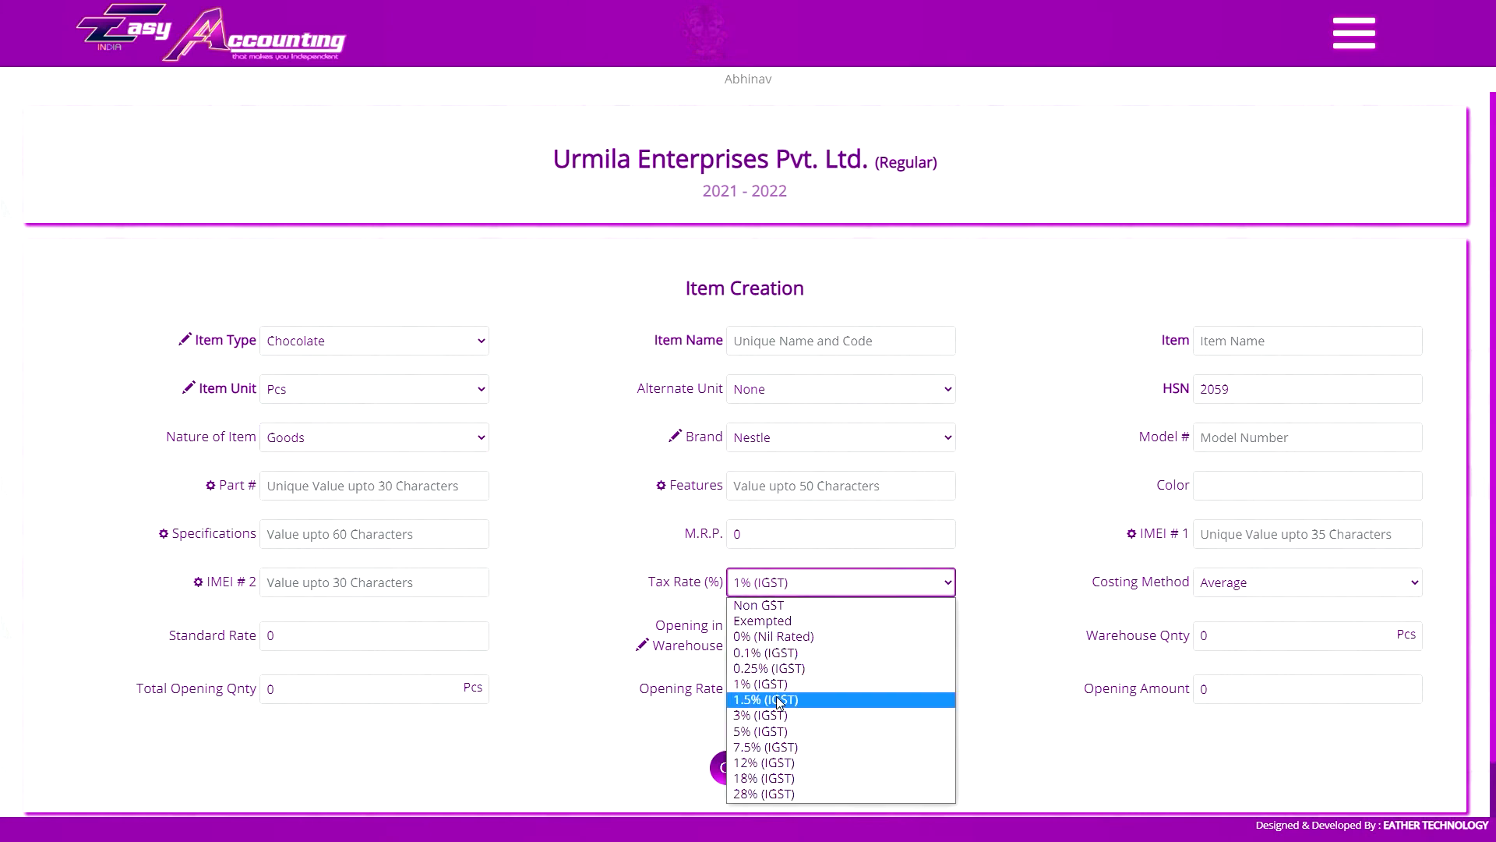
pyautogui.click(780, 700)
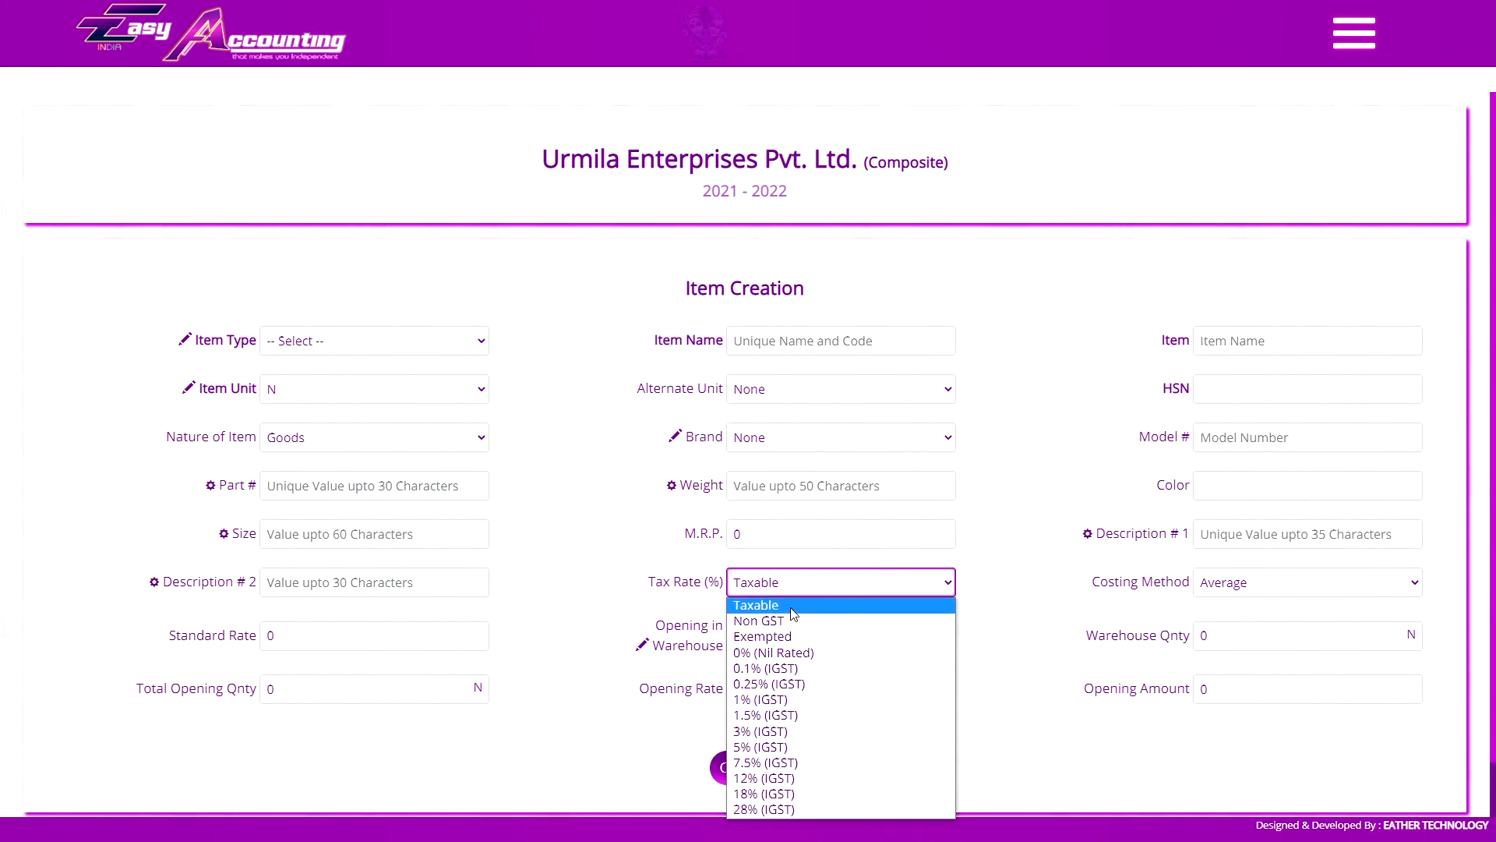
# Examine the tax rate options in the composite company's item form, keeping Taxable selected
pyautogui.click(793, 612)
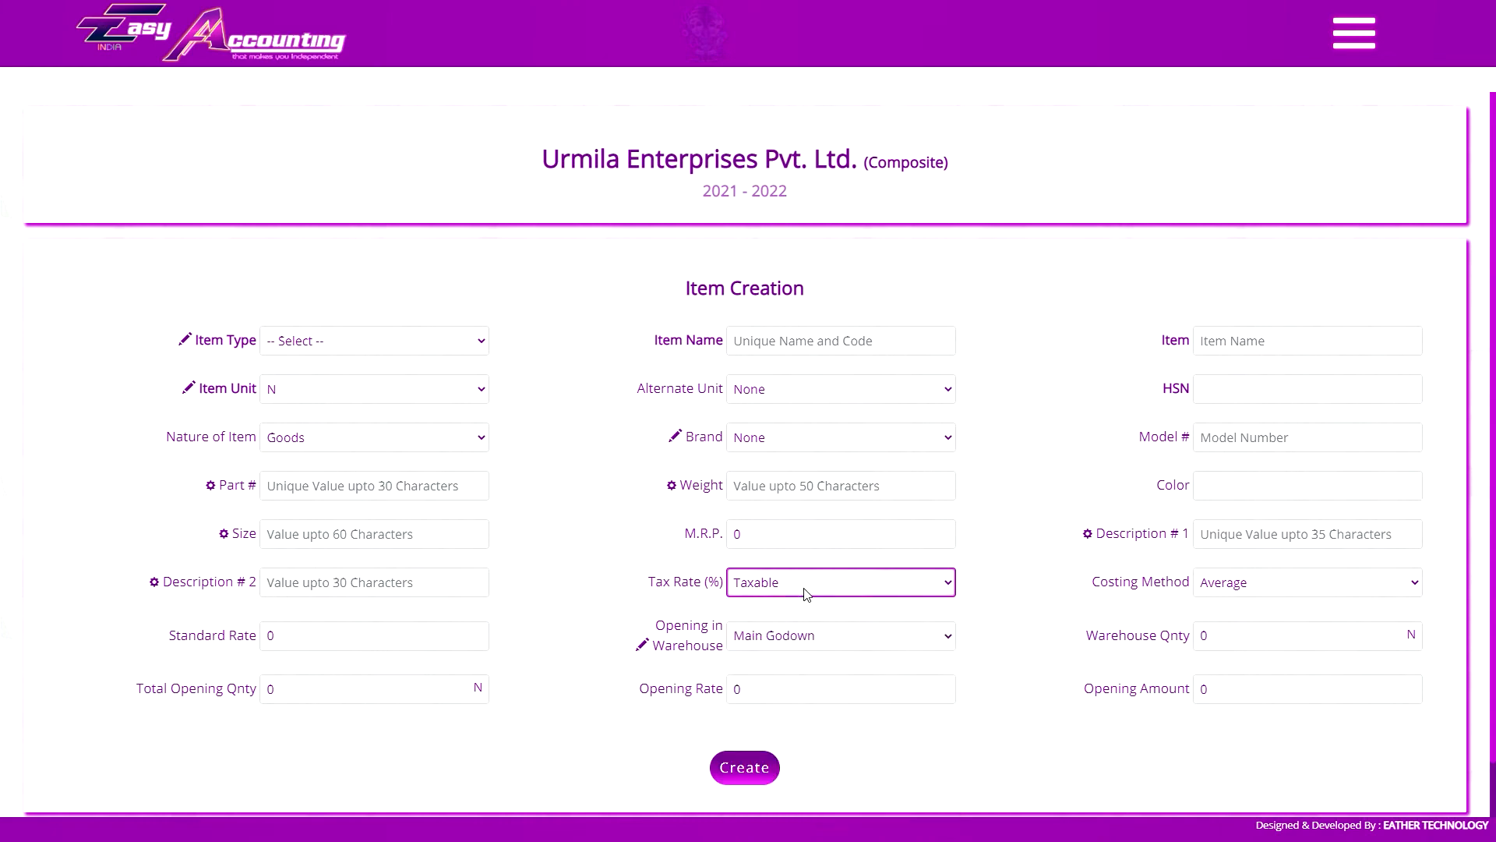
pyautogui.click(806, 595)
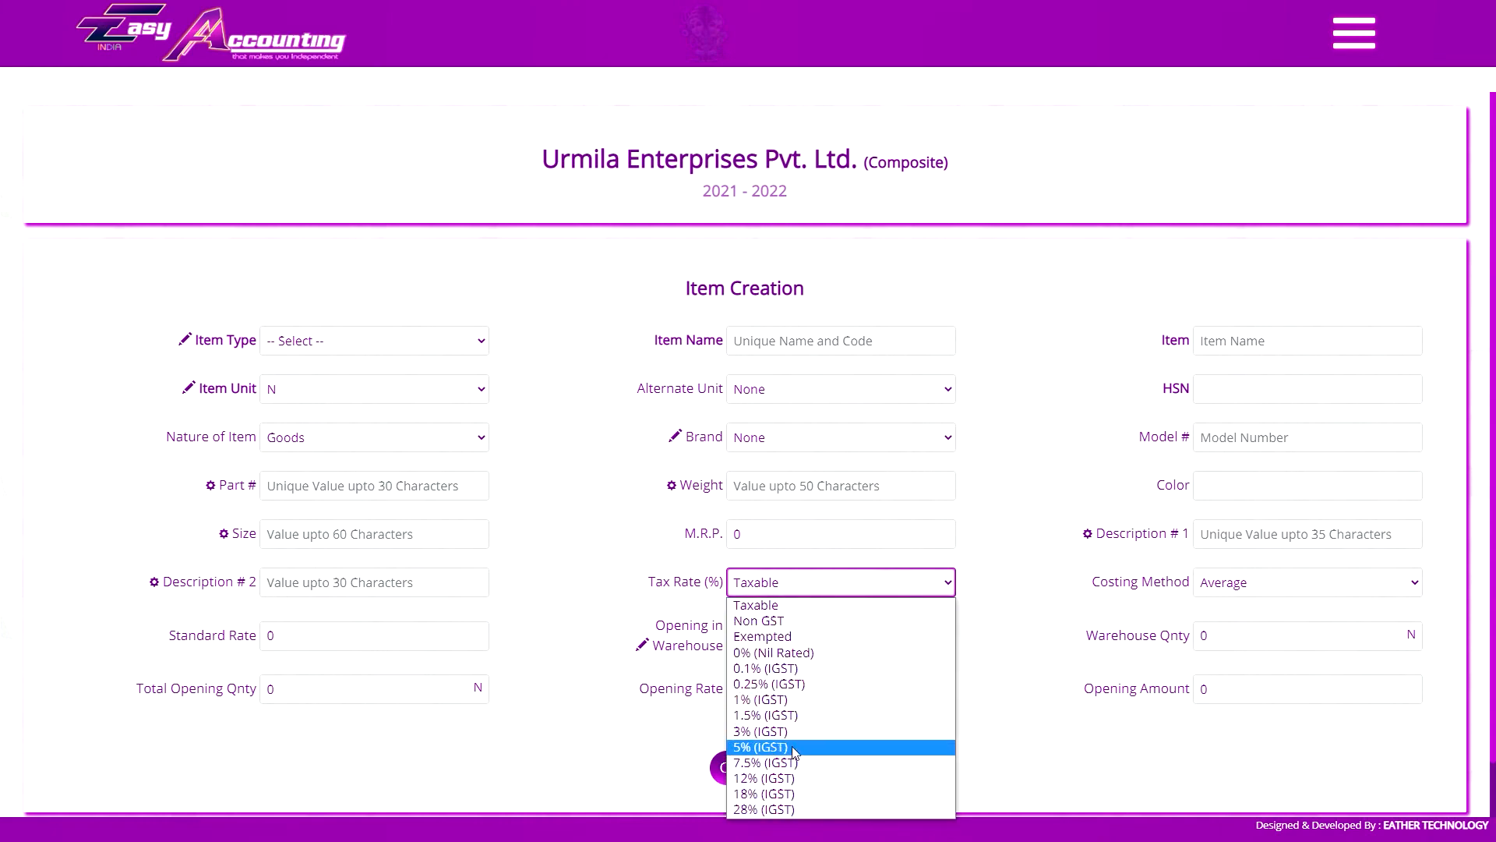
pyautogui.click(806, 591)
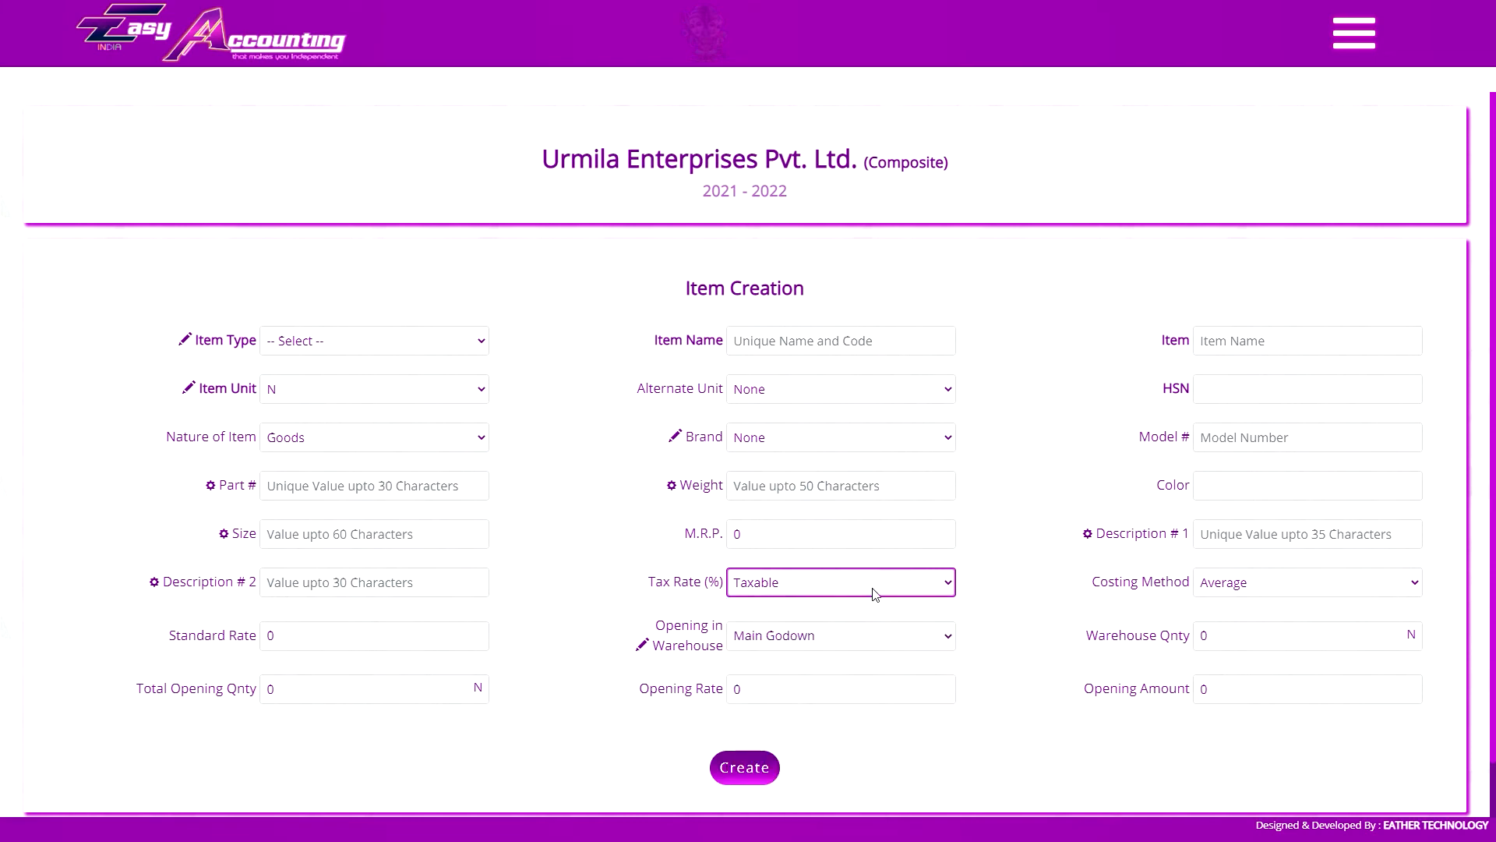
pyautogui.click(1012, 445)
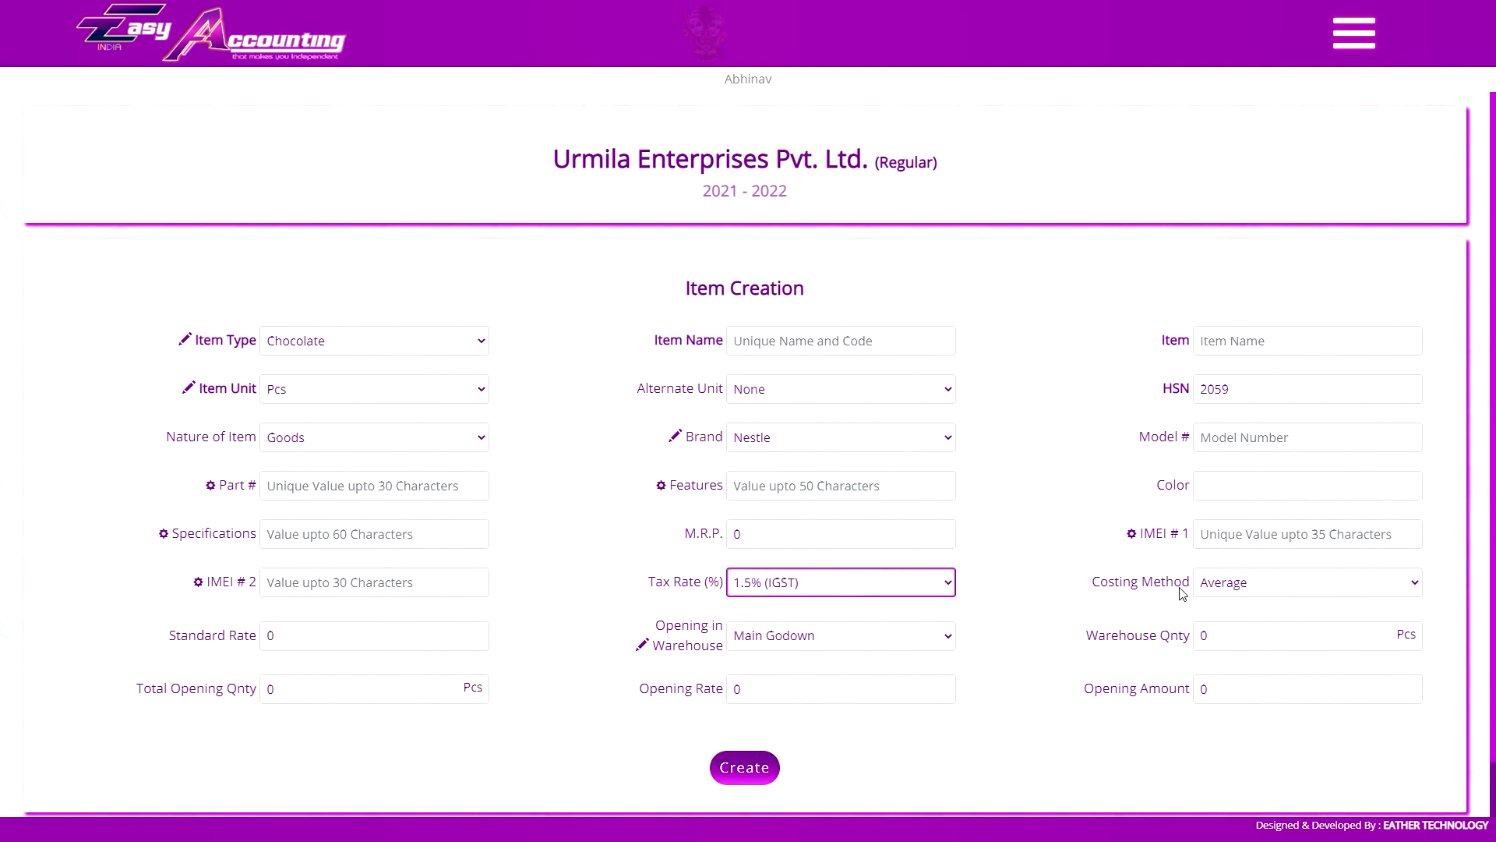
# Set the costing method to Standard in the regular company's item form
pyautogui.click(1228, 584)
pyautogui.click(1251, 615)
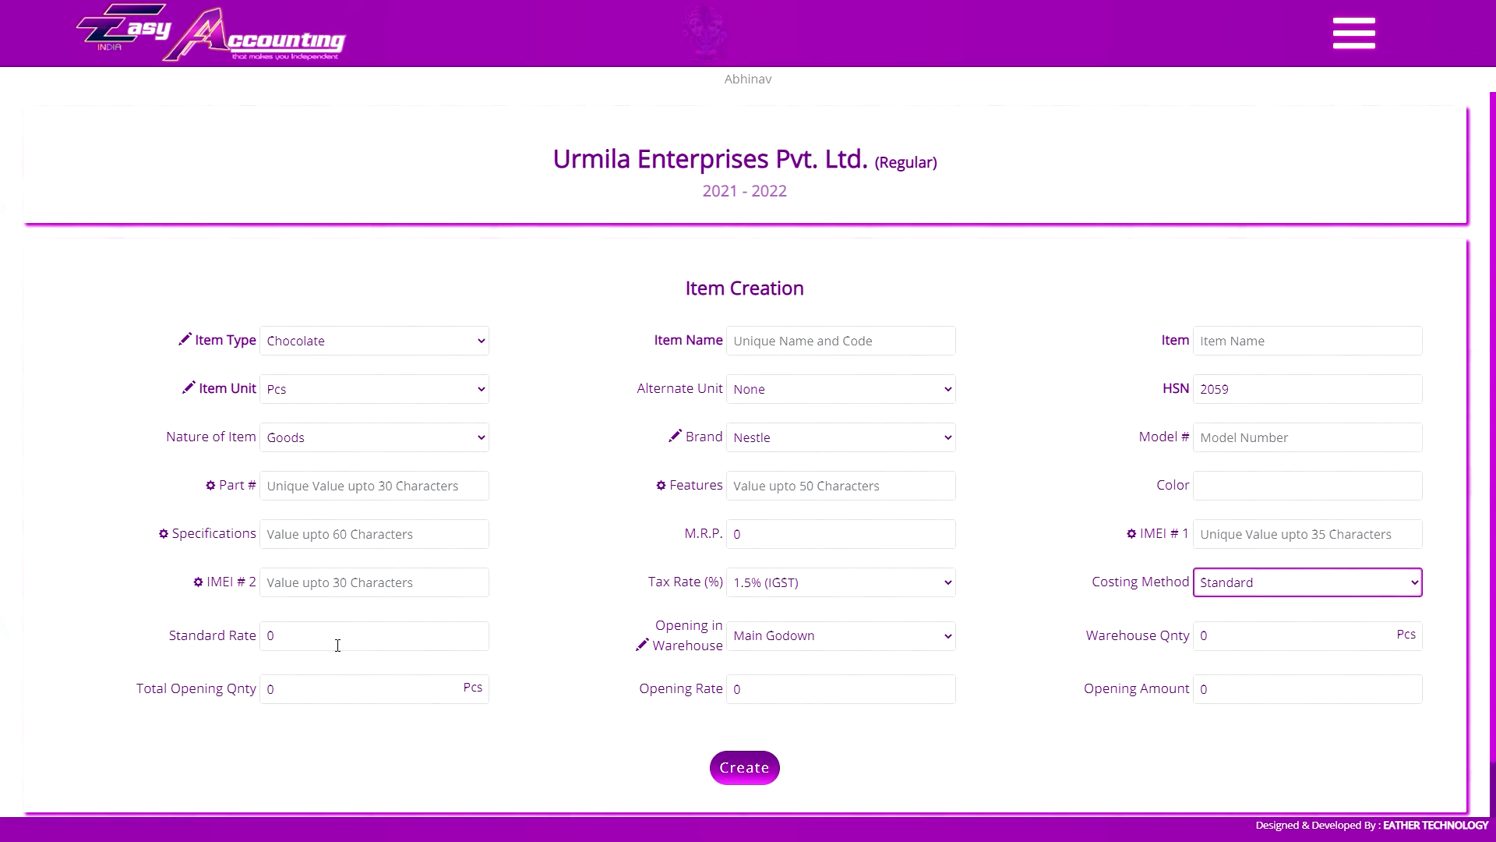
# Try the Average and Zero Cost costing methods in the item form
pyautogui.click(1275, 597)
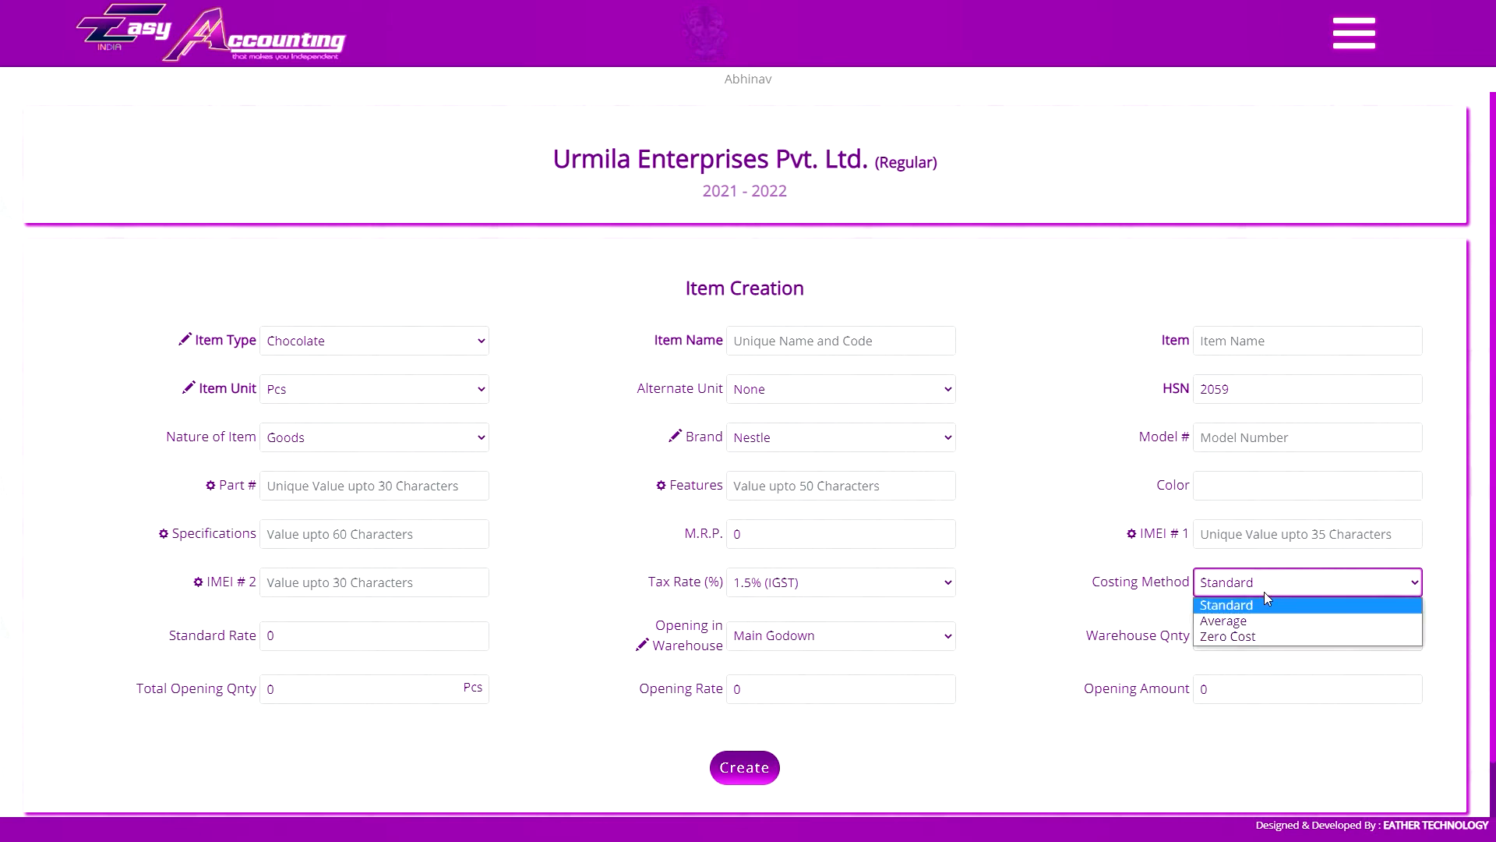
pyautogui.click(1250, 621)
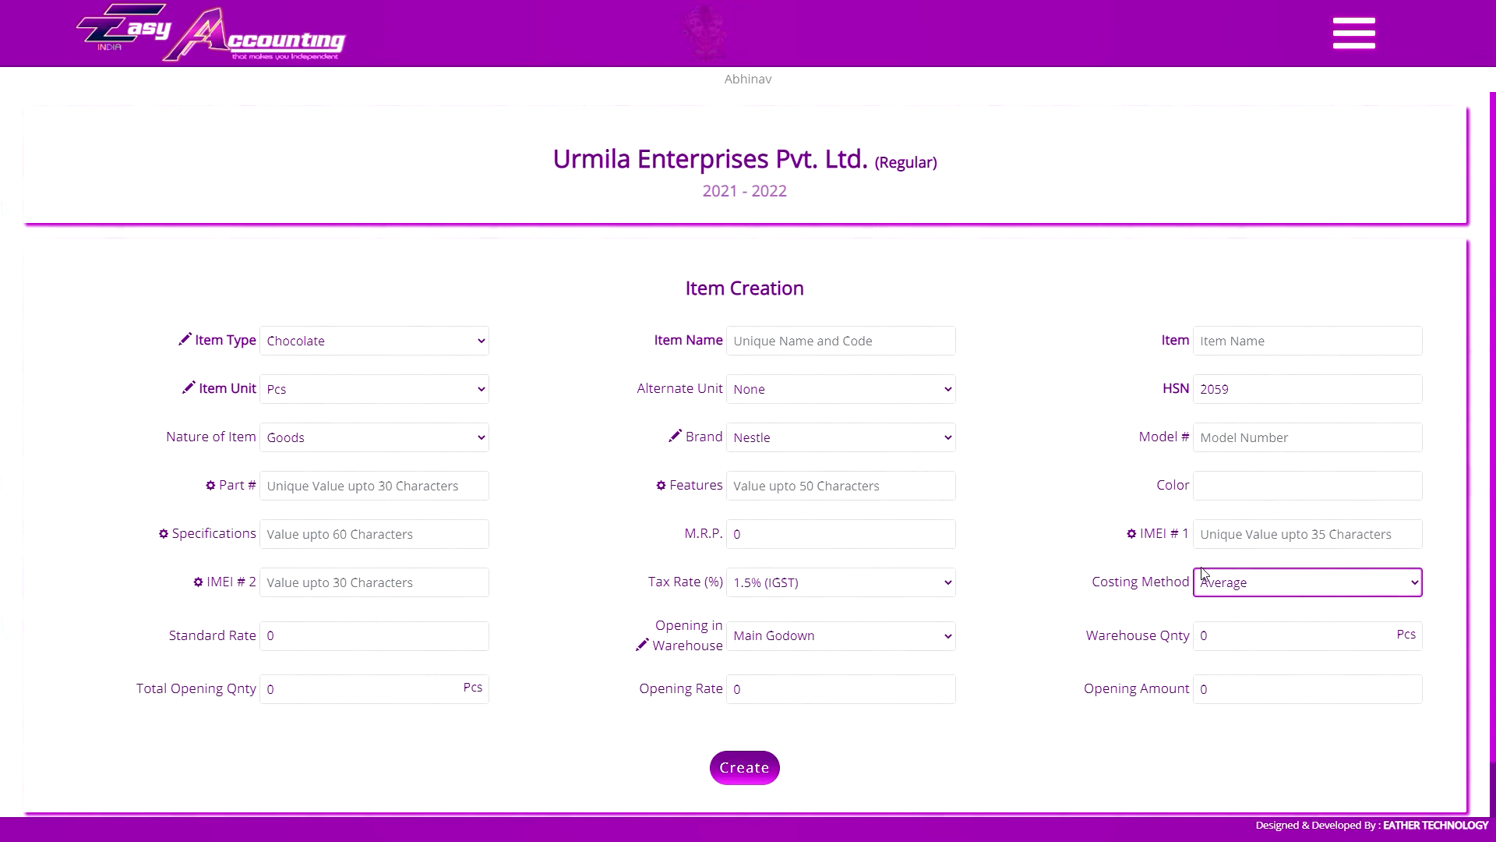
pyautogui.press('Down')
# Create the Exempted item "dark chocolate nuts" with M.R.P. and standard rate 1200, Standard costing, warehouse quantity 10 and opening rate 900
pyautogui.click(320, 635)
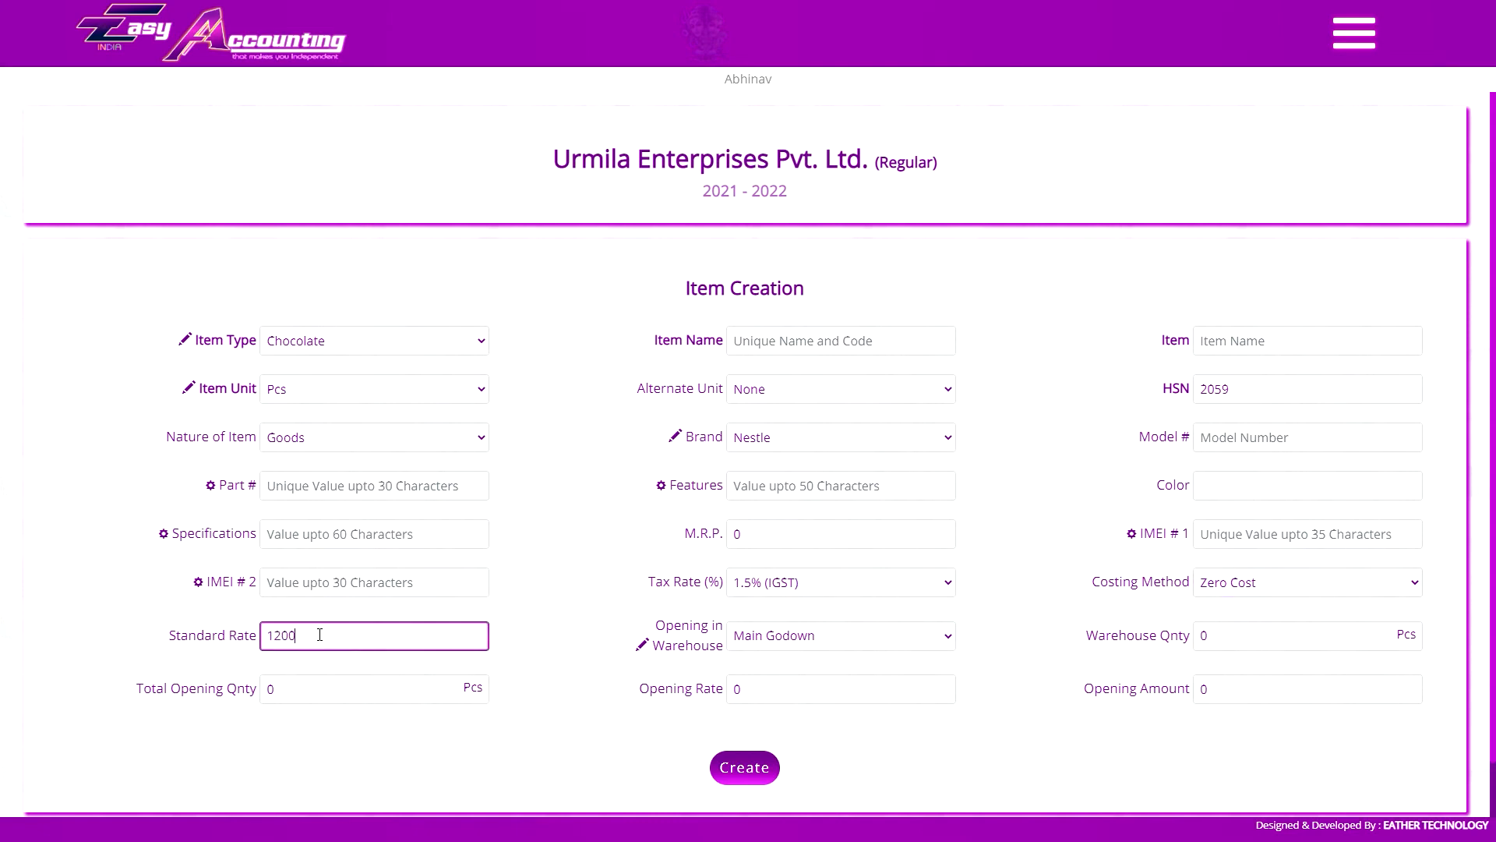
pyautogui.press('Return')
pyautogui.write('10')
pyautogui.press('Return')
pyautogui.press('Return')
pyautogui.write('9')
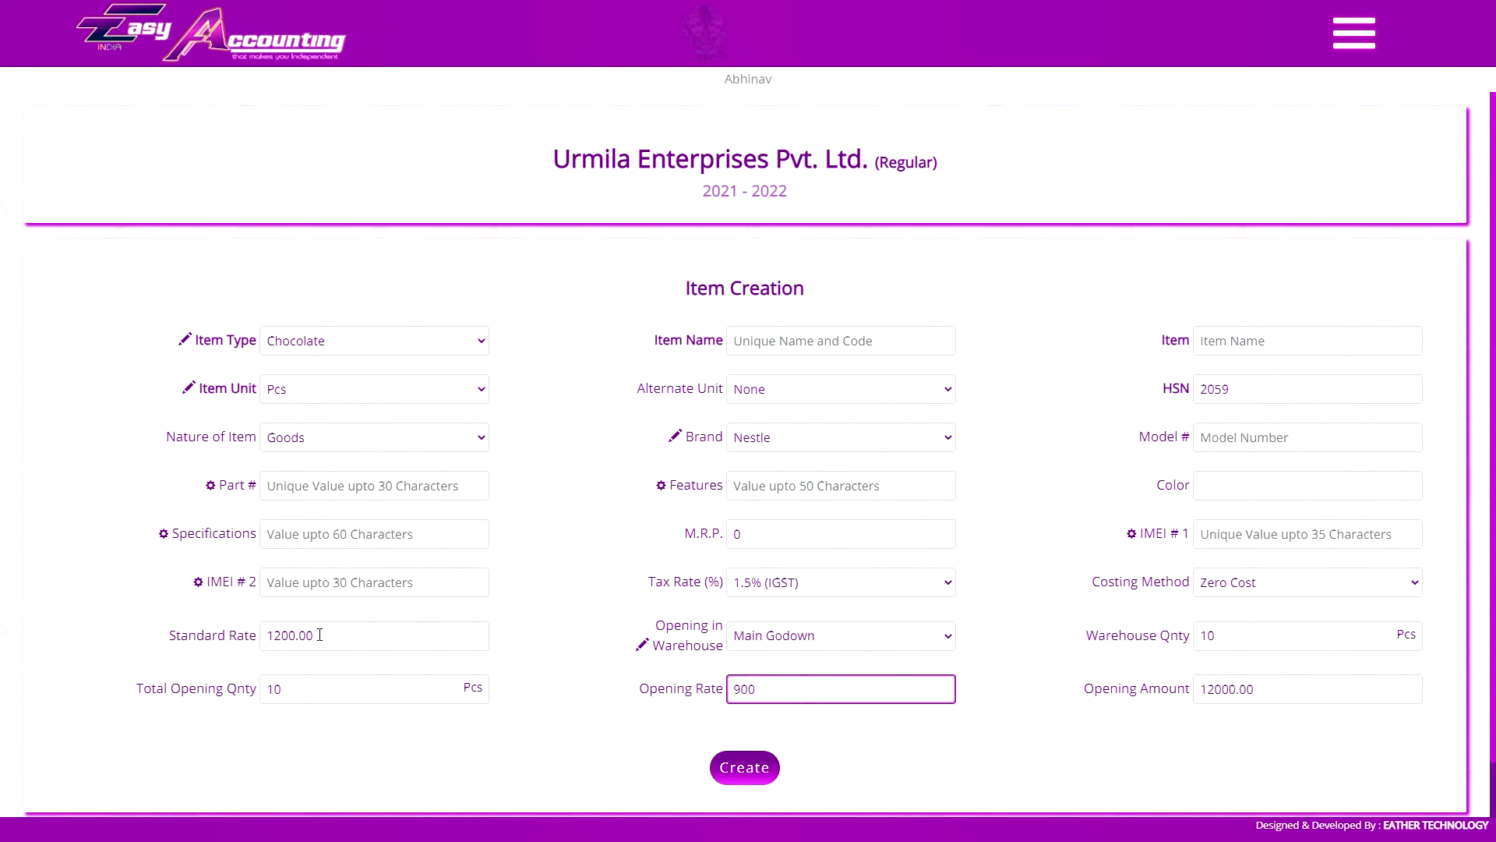
pyautogui.write('00')
pyautogui.press('Return')
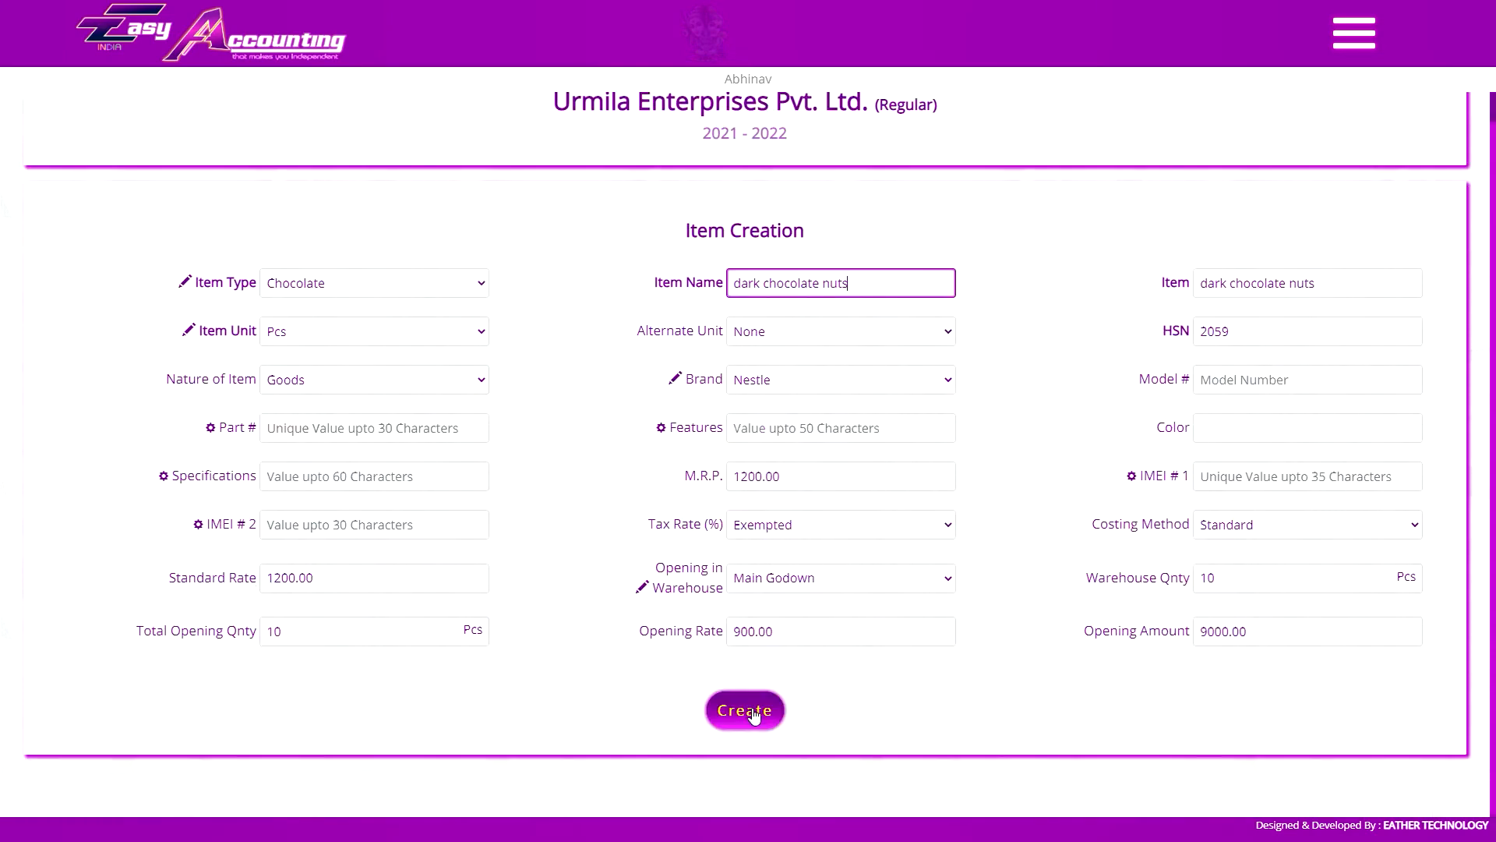
pyautogui.click(762, 711)
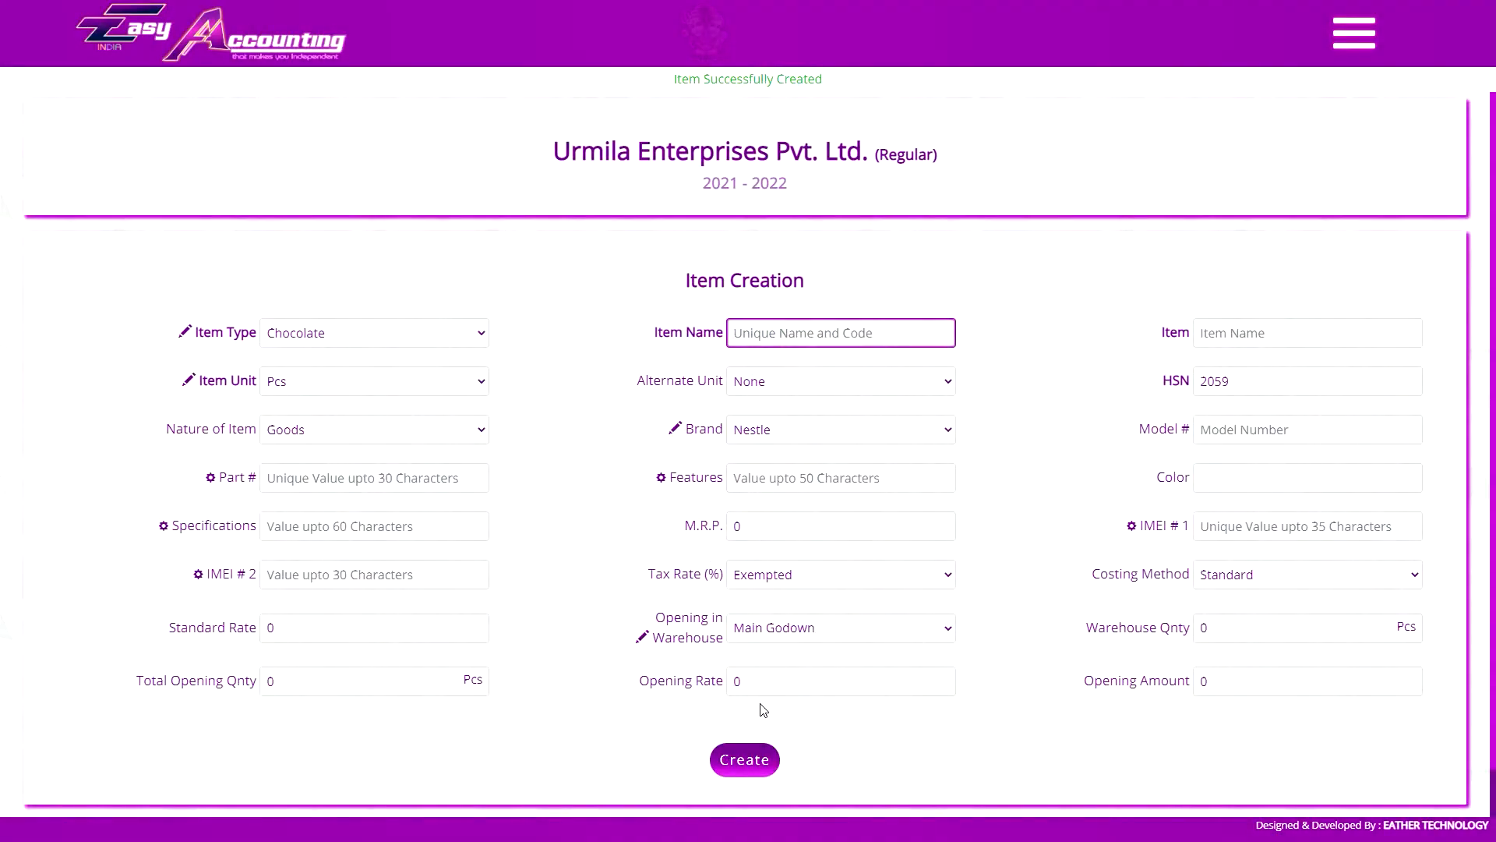
# Record and save a purchase of 20 Pcs of Dark Chocolate Nuts into Main Godown at an item rate of 800
pyautogui.scroll(-3, 653, 539)
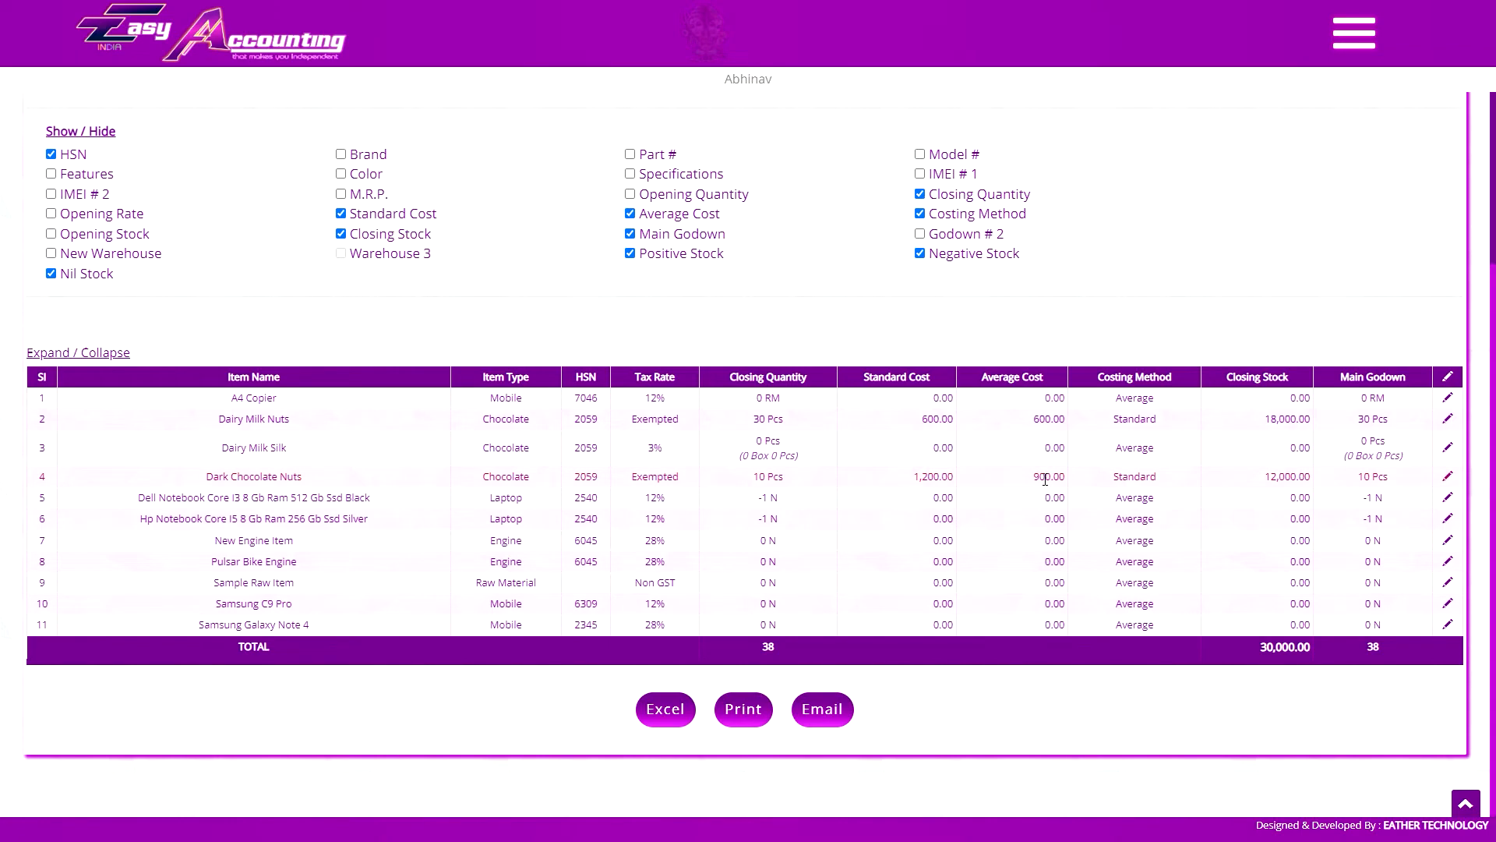
pyautogui.click(51, 212)
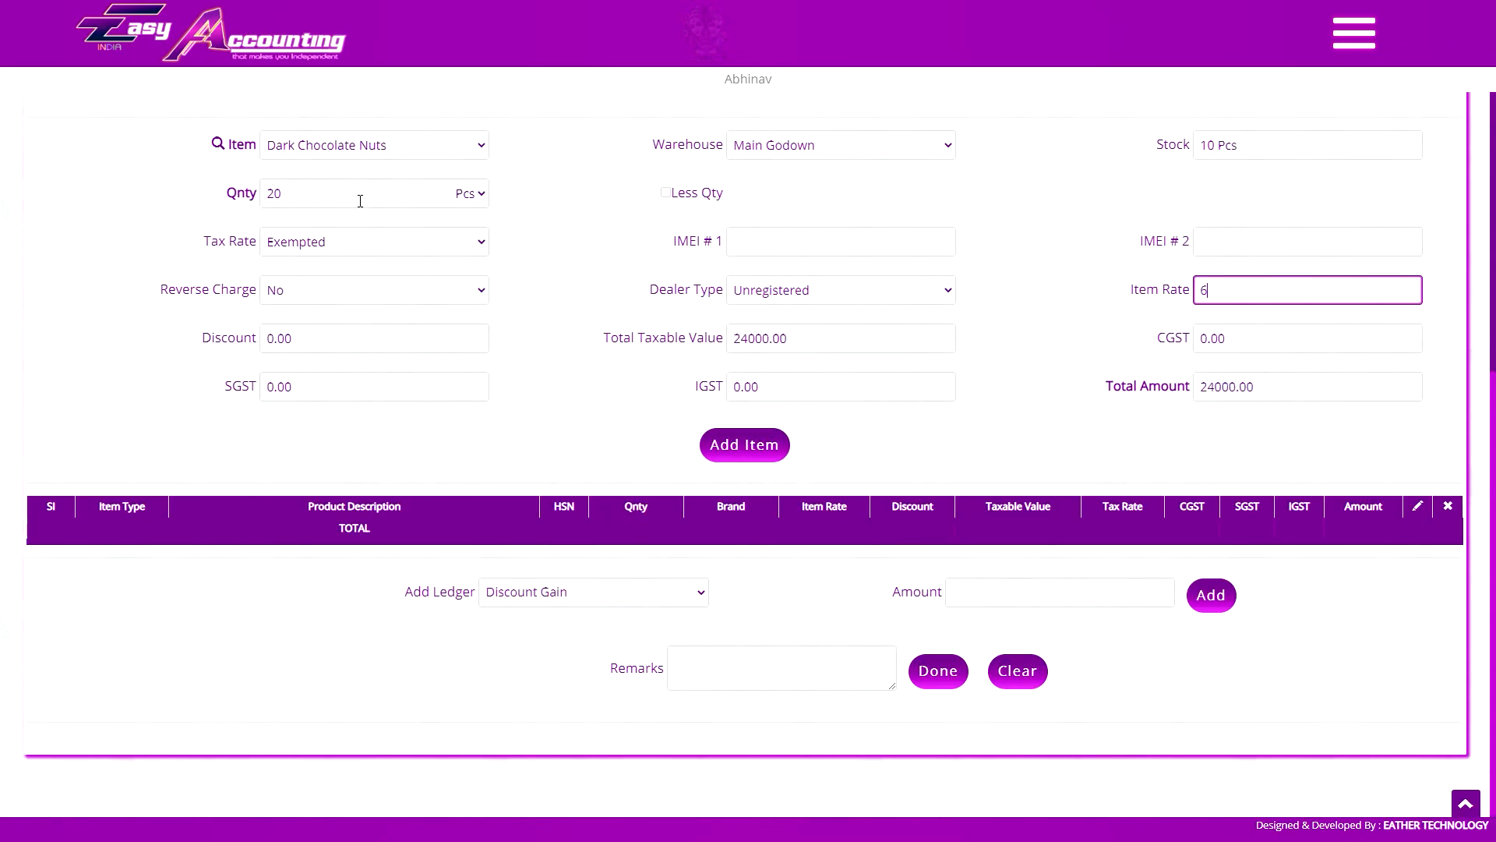
pyautogui.write('600')
pyautogui.press('Tab')
pyautogui.write('800')
pyautogui.press('Tab')
pyautogui.click(739, 455)
pyautogui.scroll(5, 738, 460)
pyautogui.click(394, 429)
pyautogui.scroll(-6, 859, 630)
pyautogui.click(944, 672)
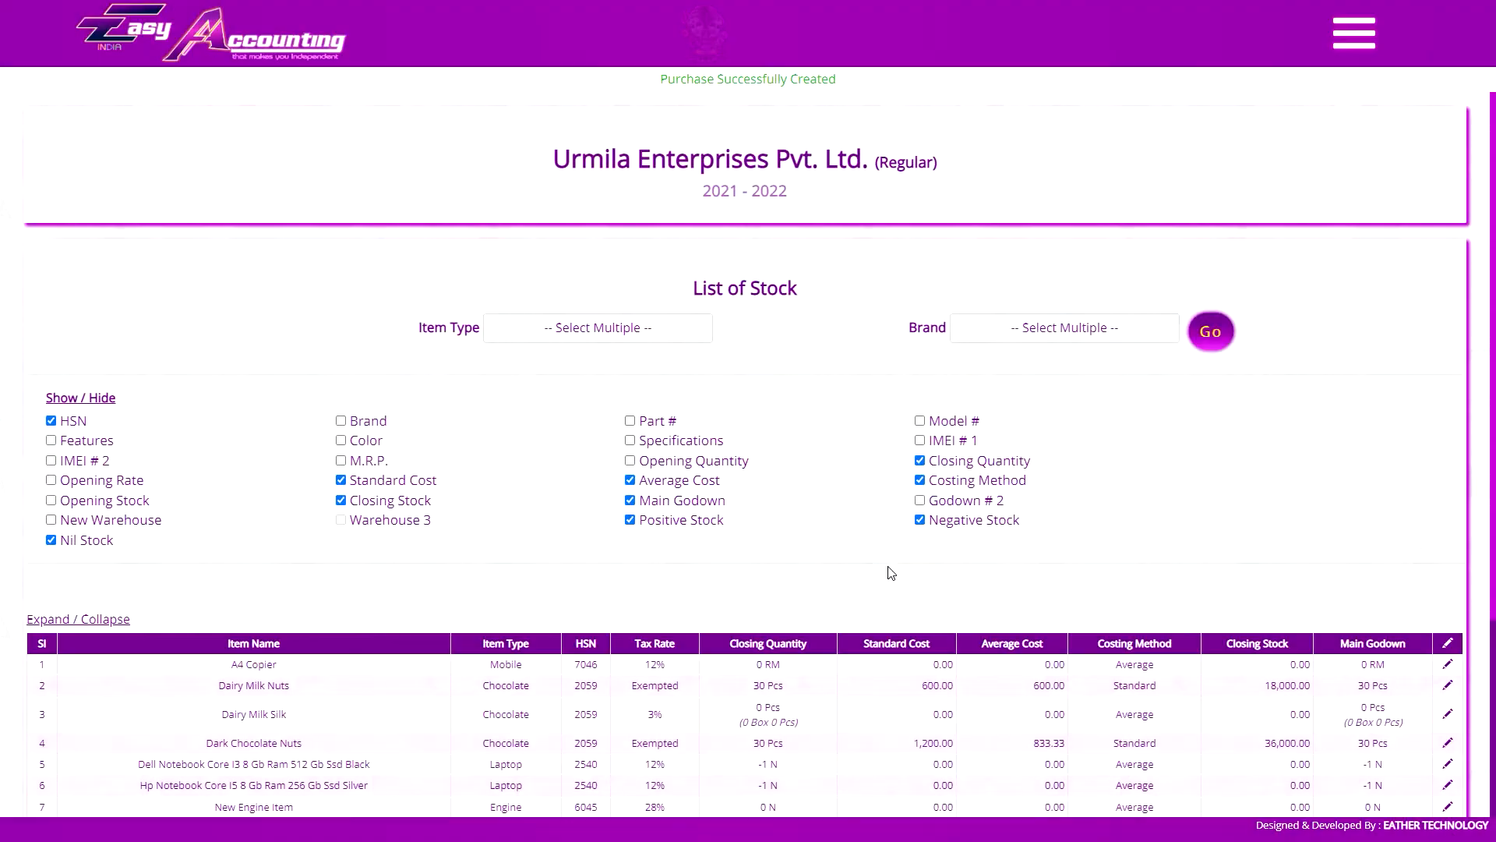
# Change the costing method of Dark Chocolate Nuts to Average and save the item
pyautogui.scroll(-3, 969, 443)
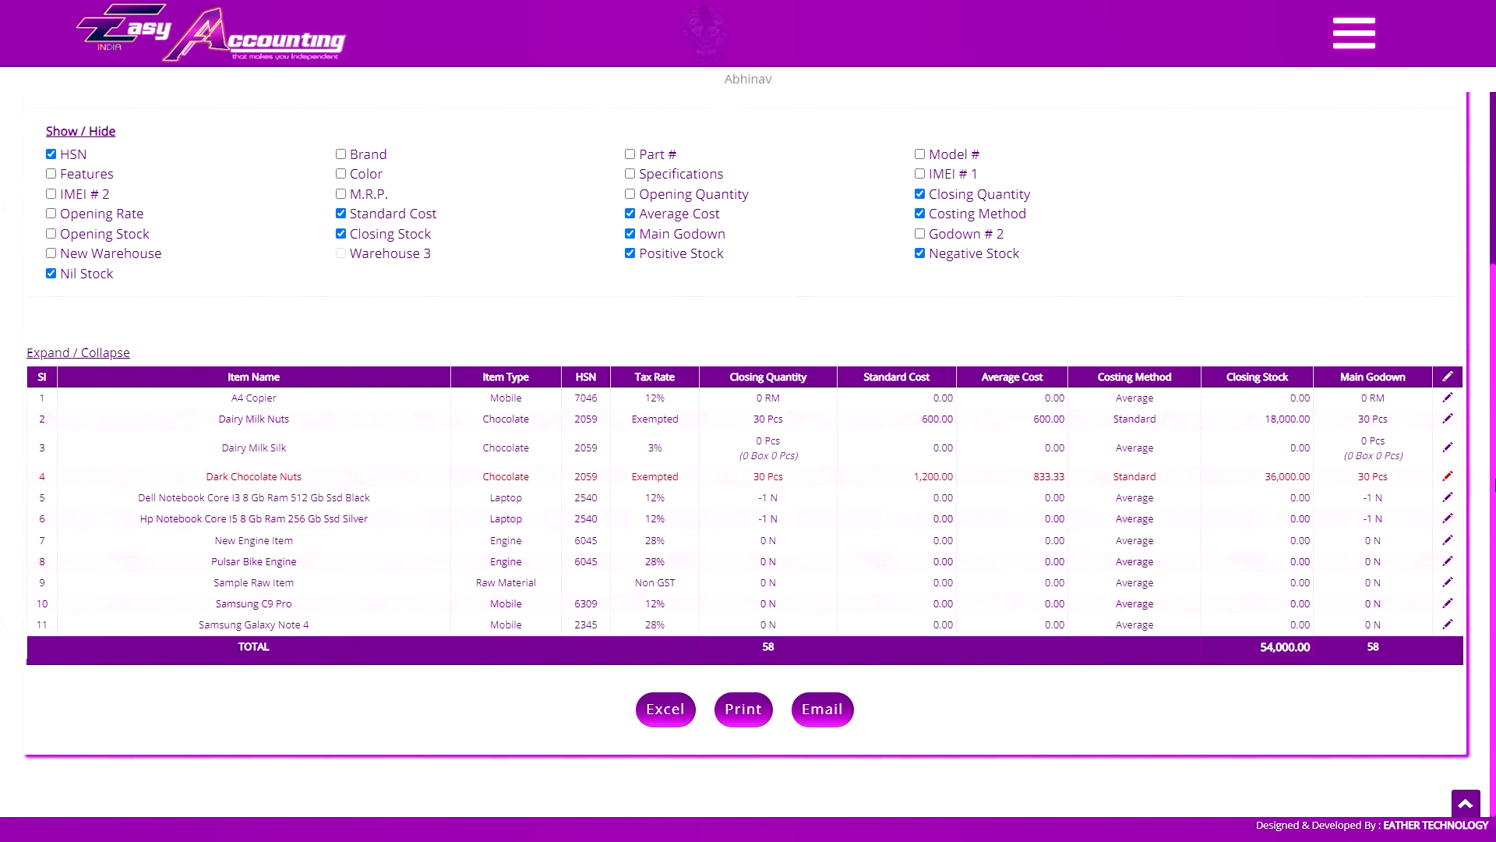
pyautogui.click(1450, 477)
pyautogui.click(1265, 524)
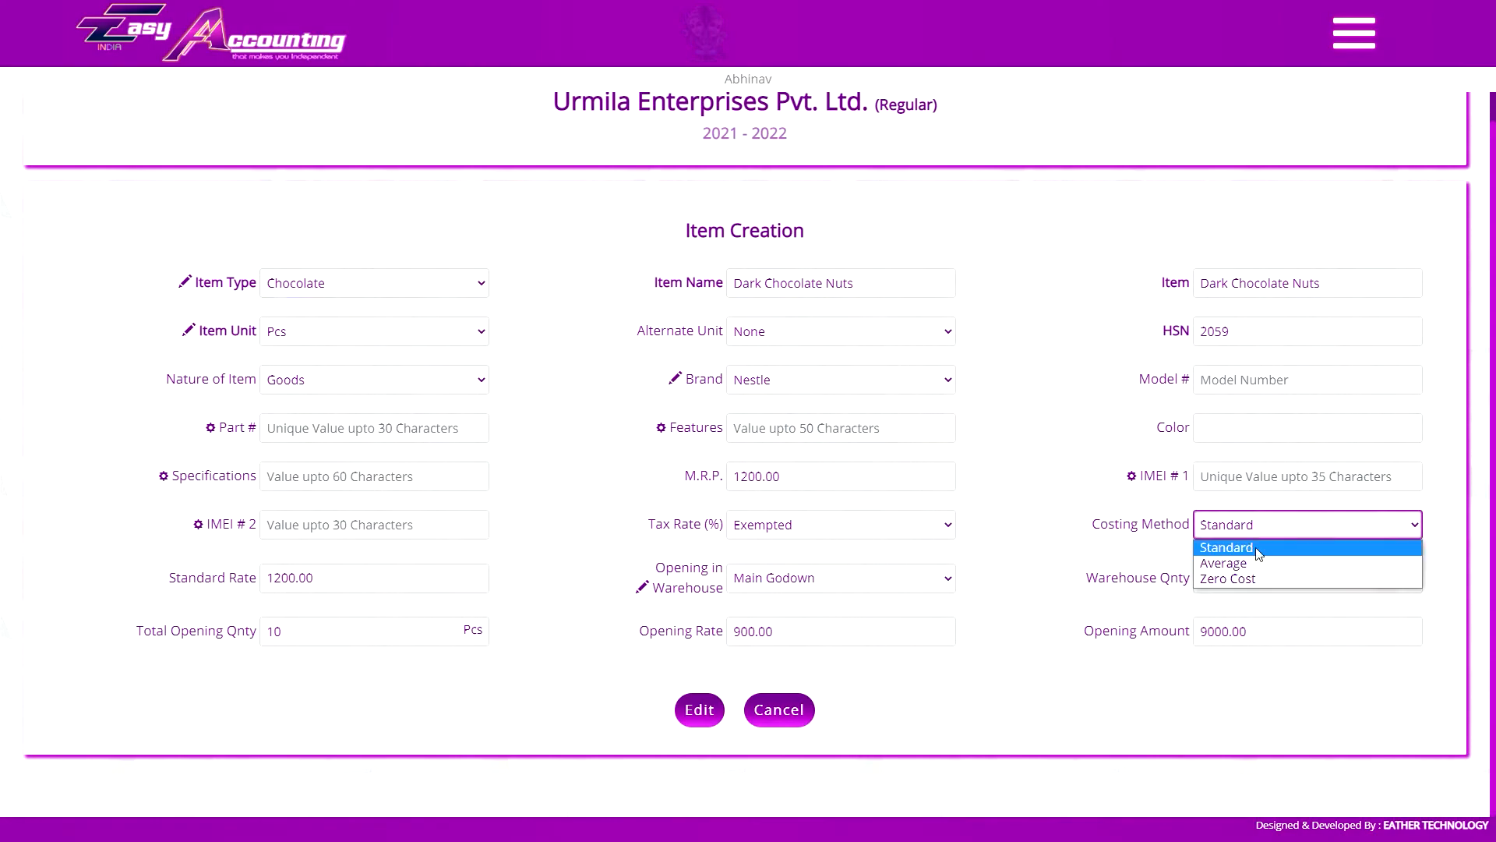
pyautogui.click(1246, 559)
pyautogui.click(699, 709)
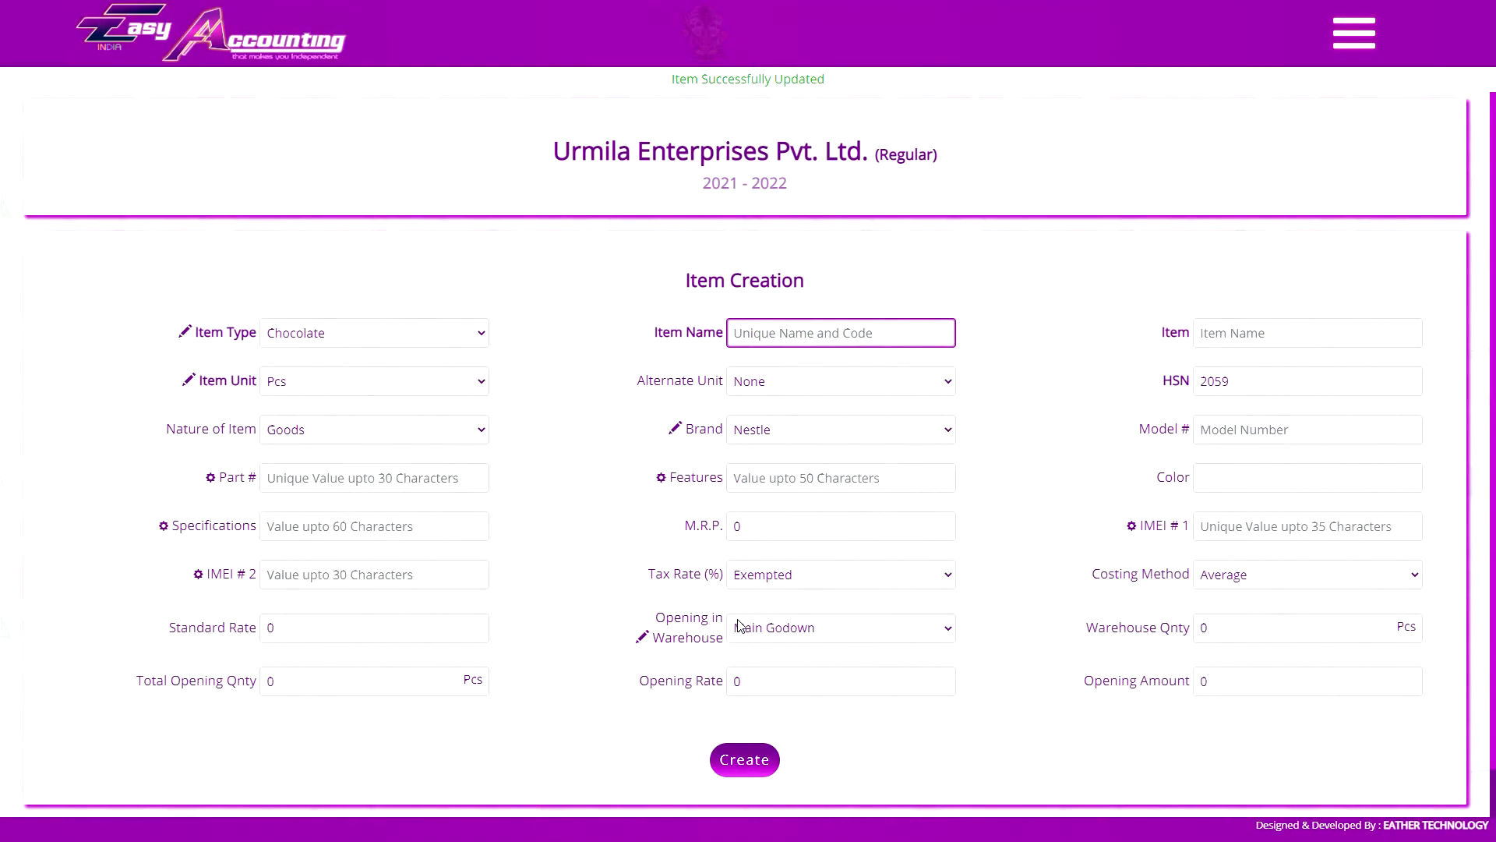
# Change the costing method of Dark Chocolate Nuts to Zero Cost, save the item and check its row in the stock list
pyautogui.scroll(-4, 955, 523)
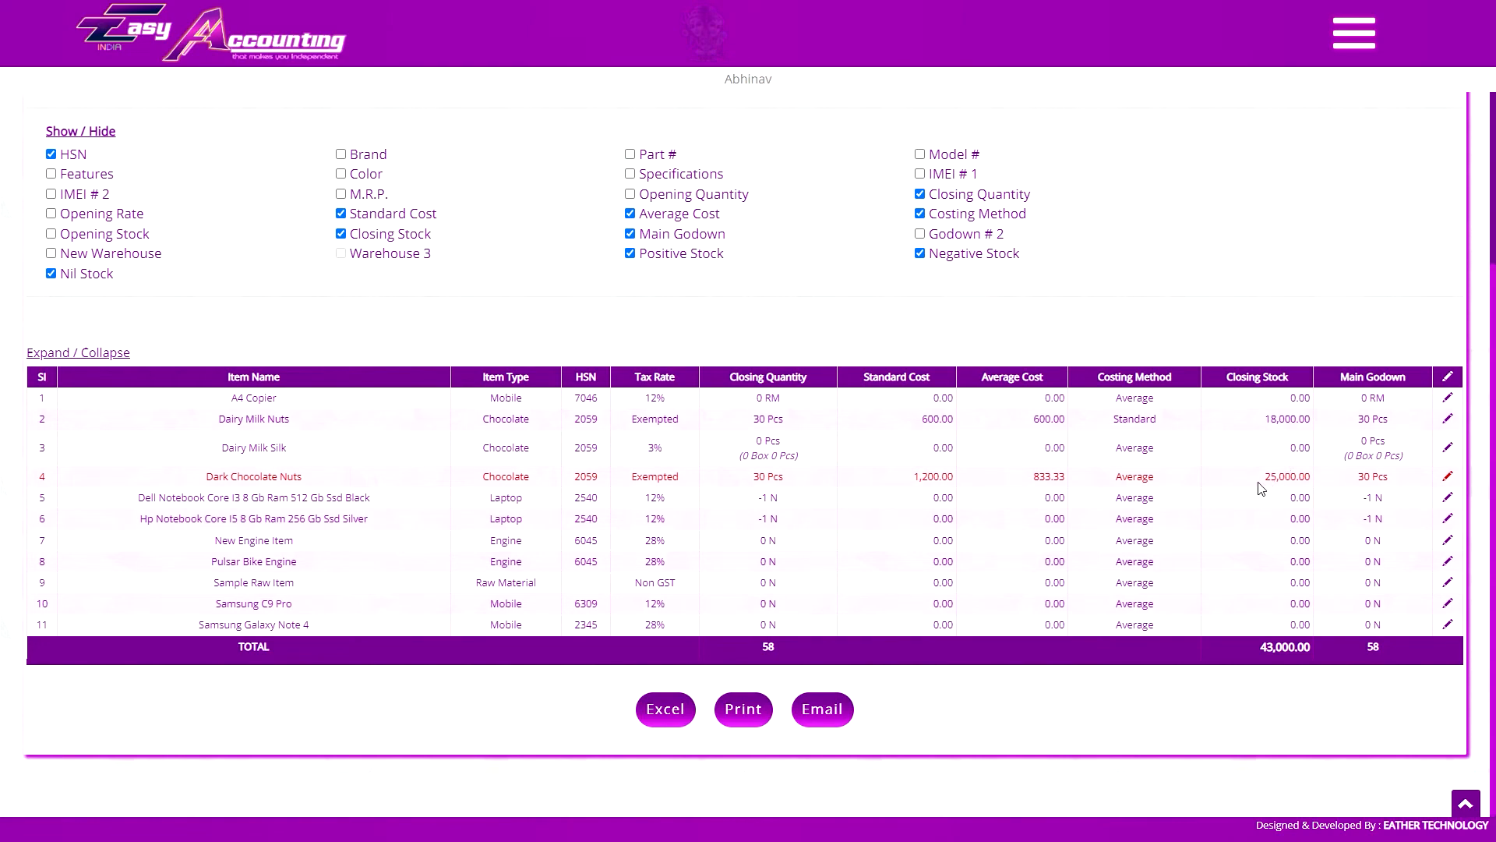
pyautogui.click(1447, 476)
pyautogui.click(1317, 524)
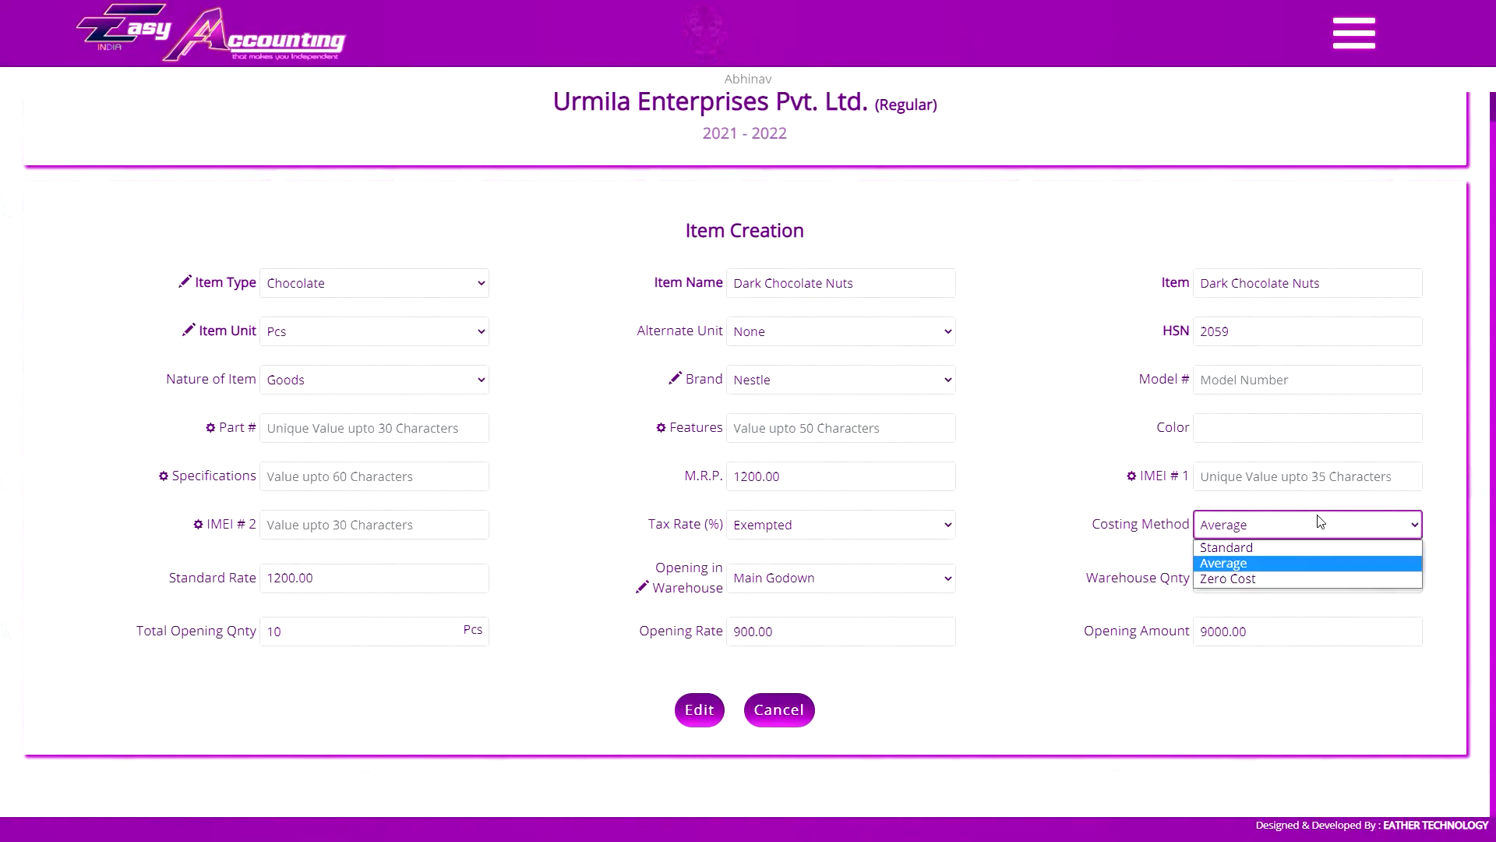
pyautogui.click(1317, 581)
pyautogui.click(701, 707)
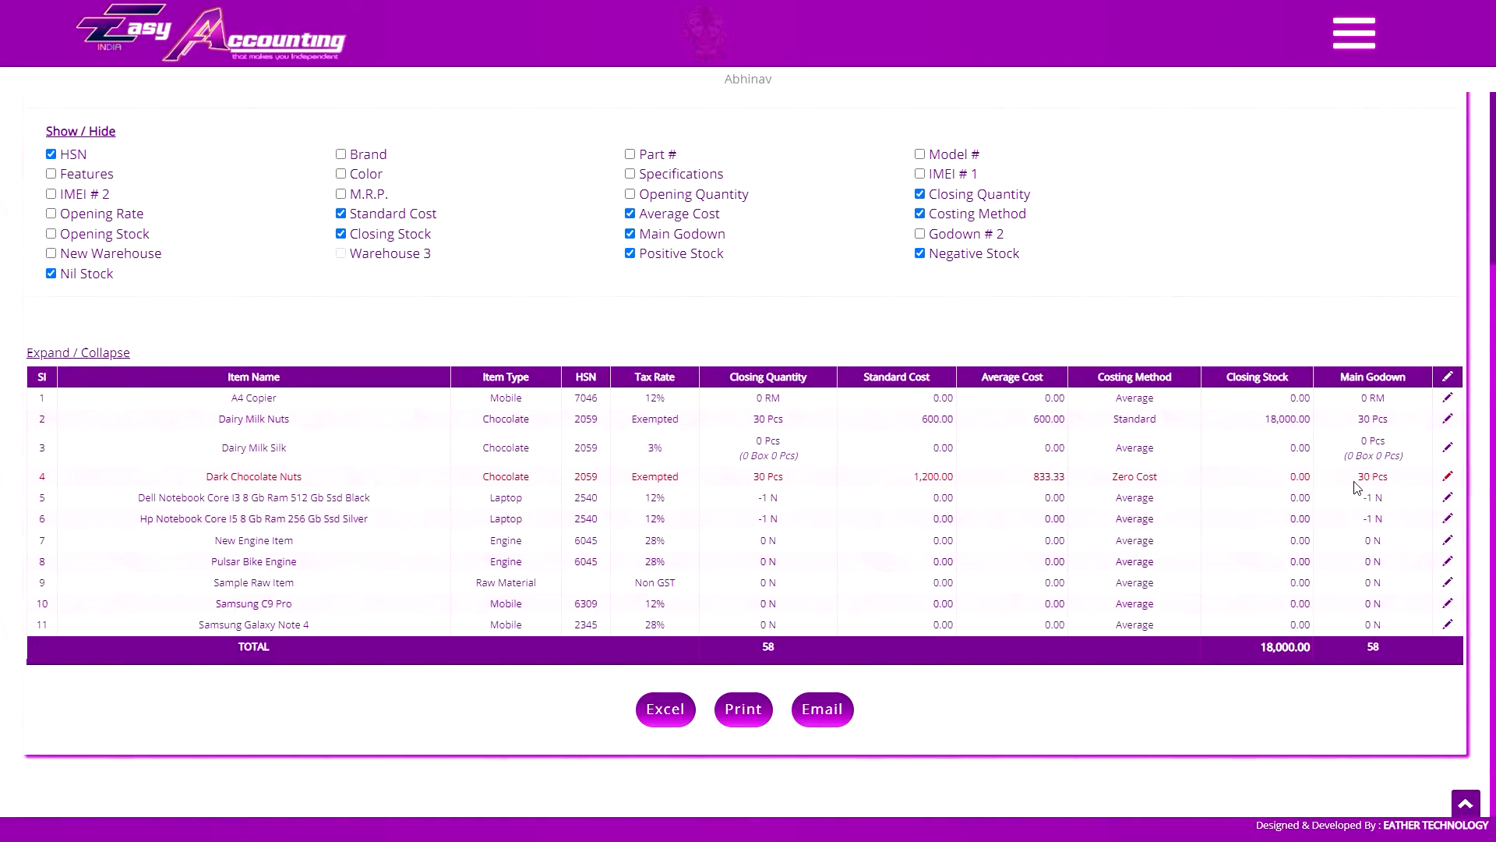
pyautogui.click(1148, 483)
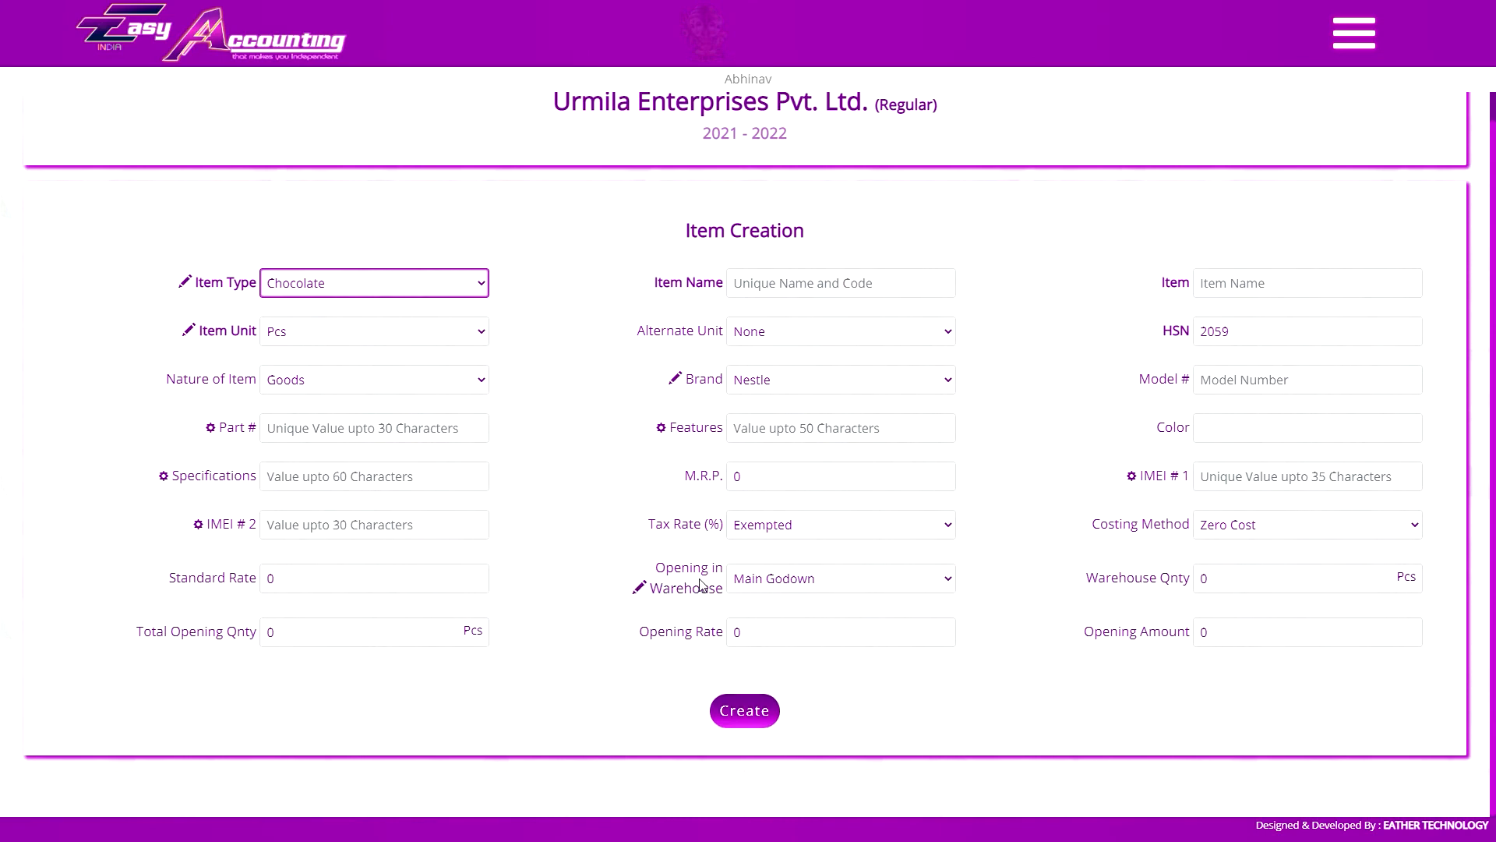
# In the blank item form, keep Main Godown as the opening warehouse and set its quantity to 200 Pcs
pyautogui.click(814, 578)
pyautogui.click(811, 600)
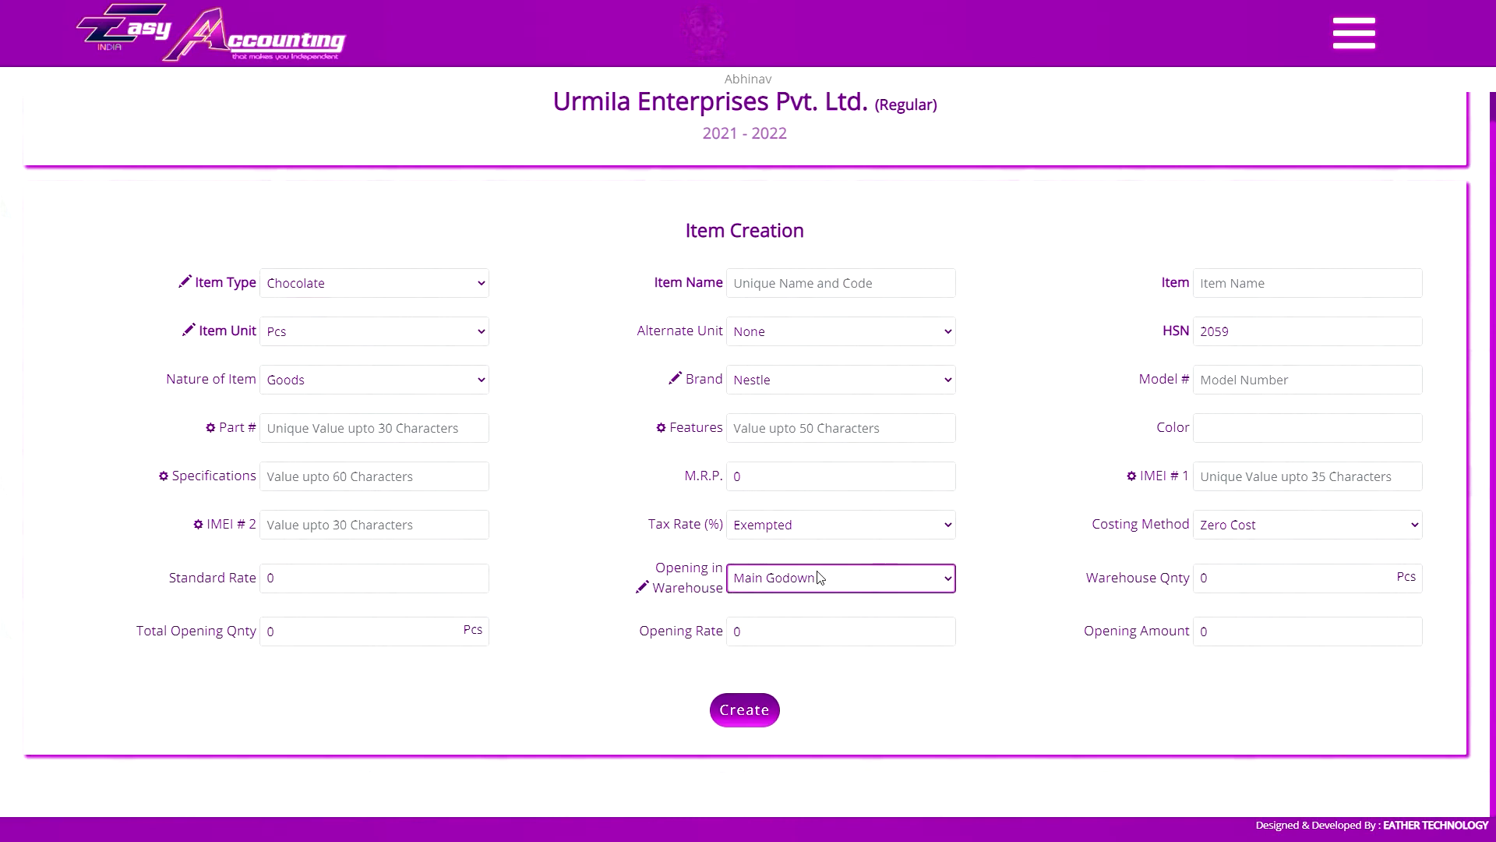
pyautogui.click(879, 581)
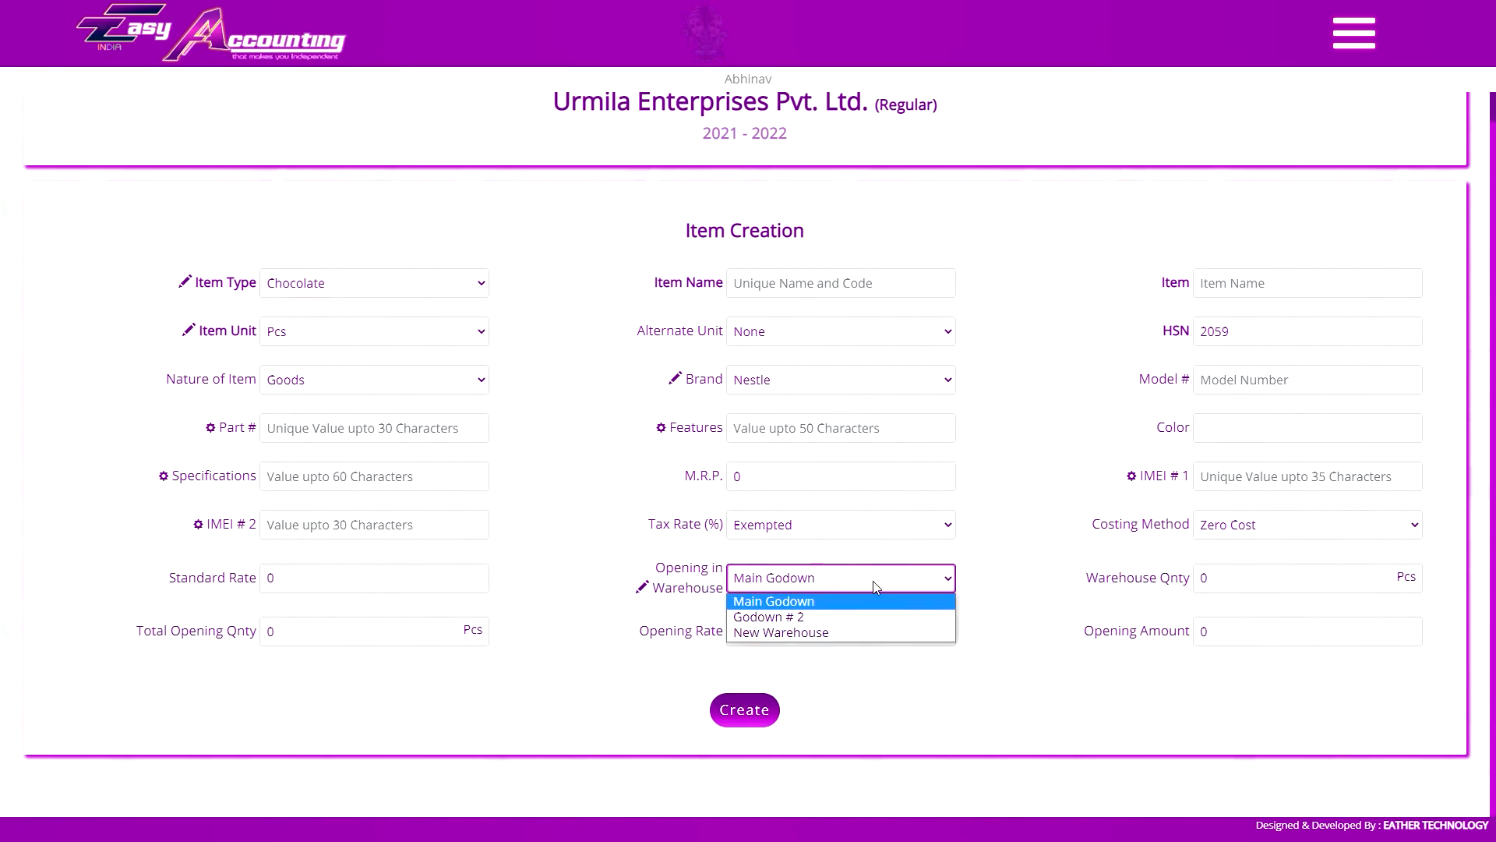
pyautogui.click(873, 581)
pyautogui.click(1259, 583)
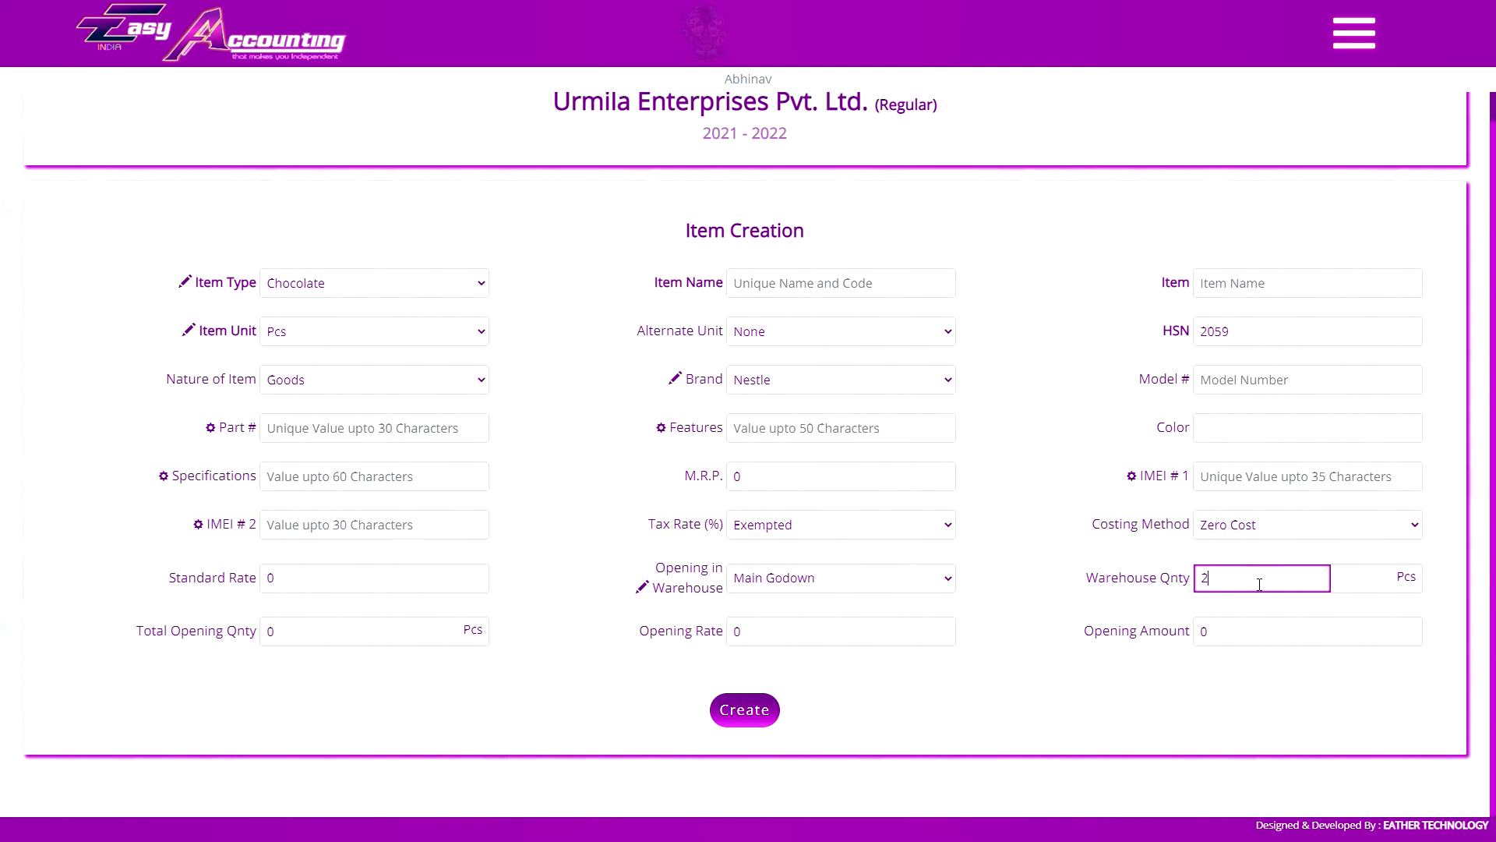
pyautogui.press('Tab')
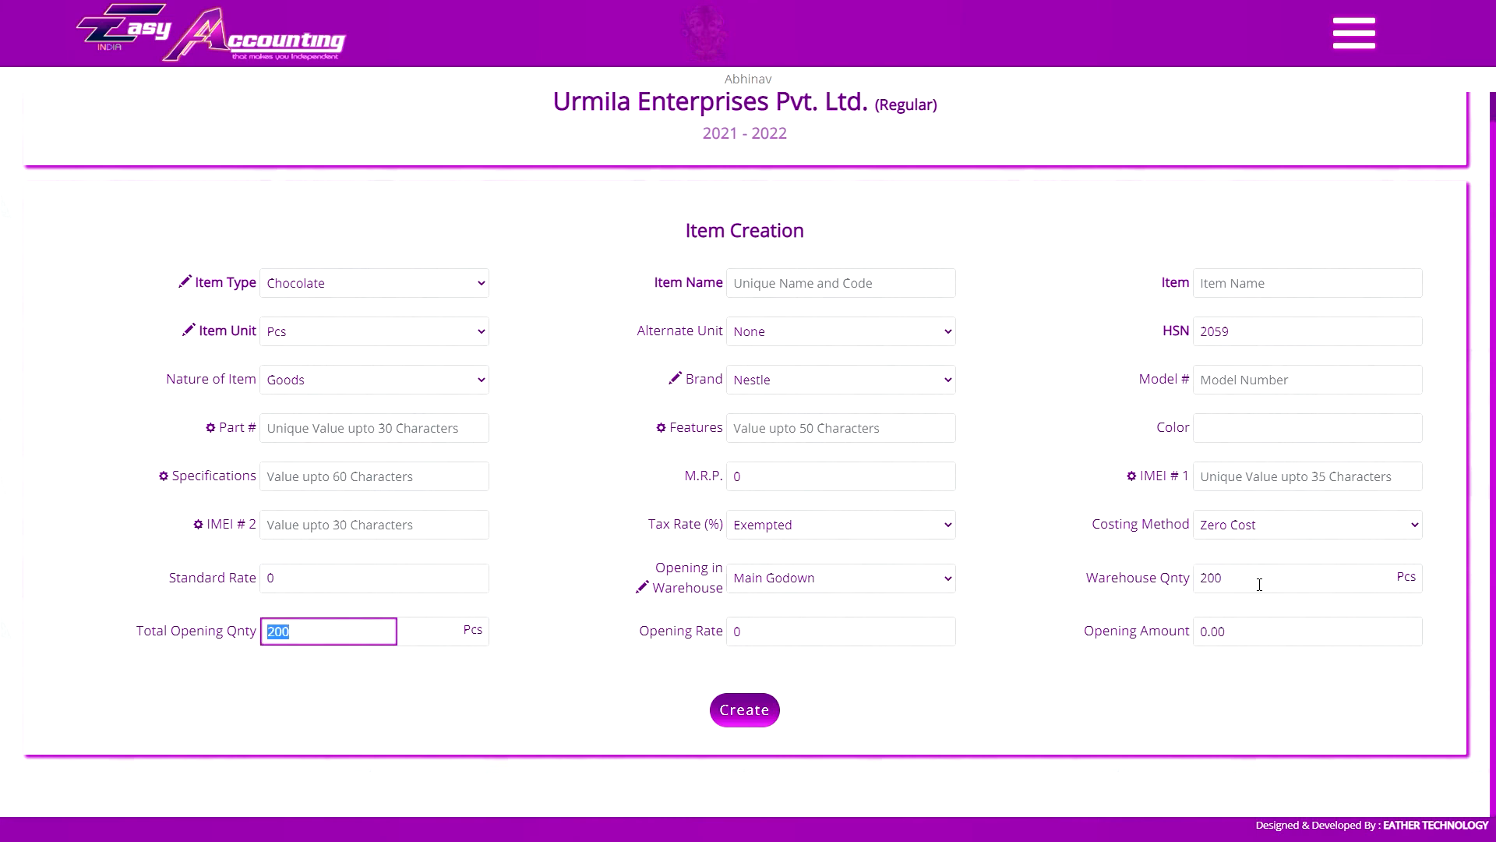
# Switch the opening warehouse to Godown # 2 and set its quantity to 700 Pcs
pyautogui.click(867, 583)
pyautogui.click(844, 619)
pyautogui.click(1265, 583)
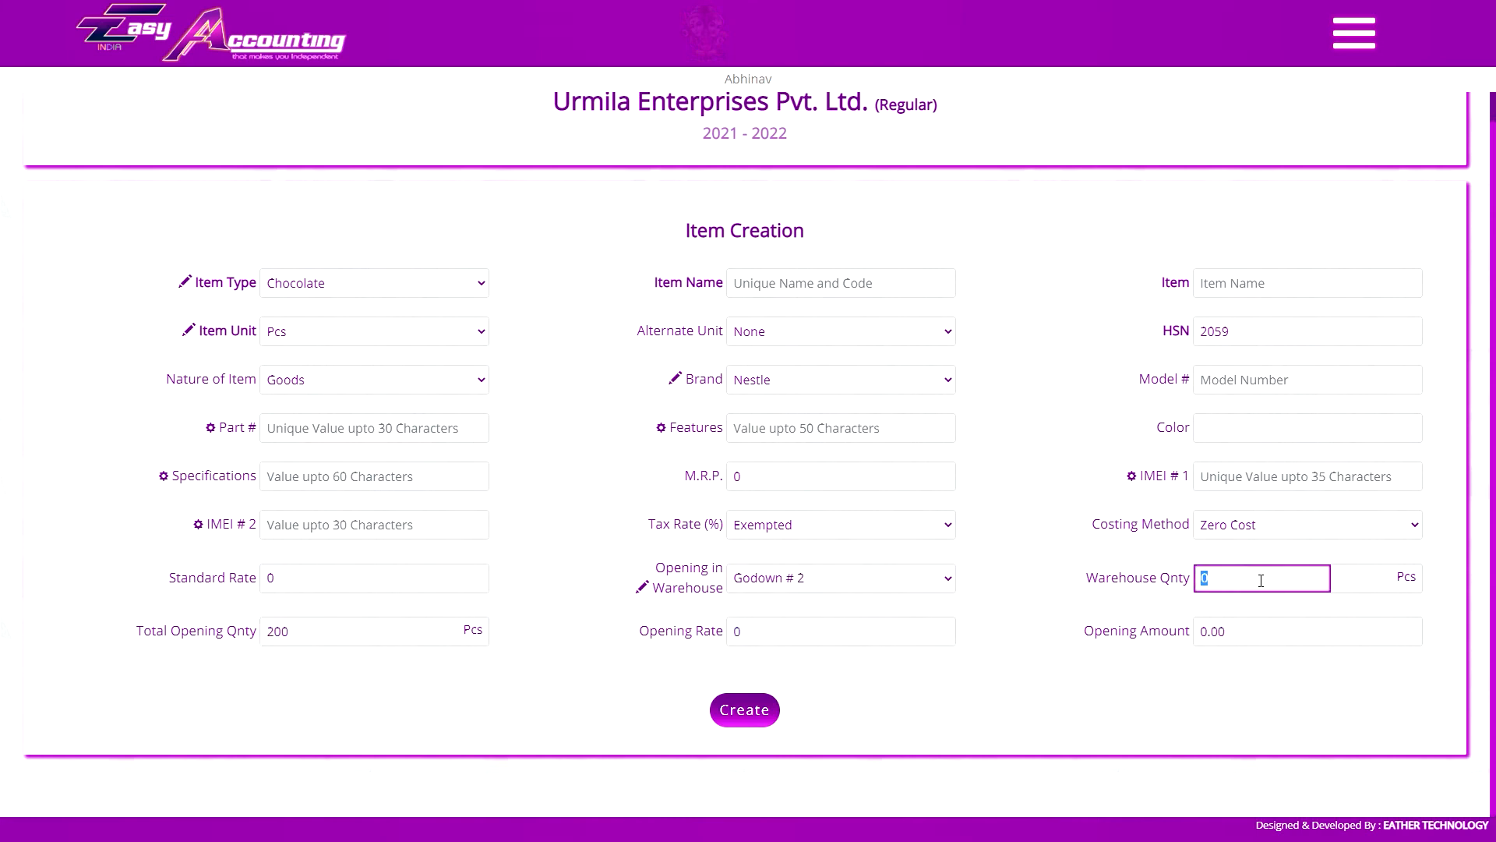
pyautogui.write('700')
pyautogui.press('Tab')
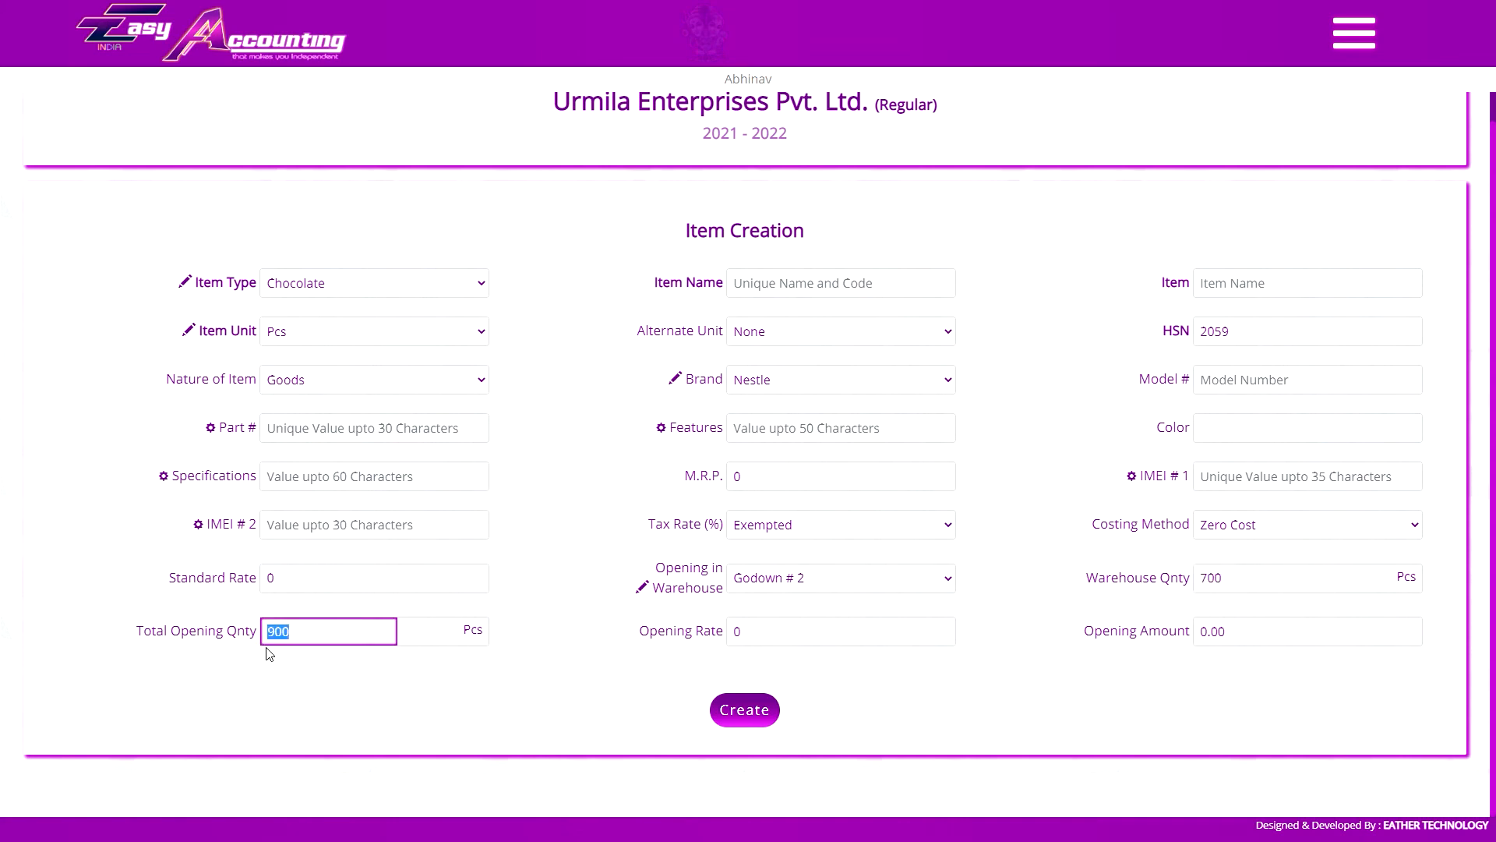
# Review the opening quantities of Main Godown, Godown # 2 and New Warehouse, ending on Main Godown
pyautogui.click(818, 589)
pyautogui.click(792, 600)
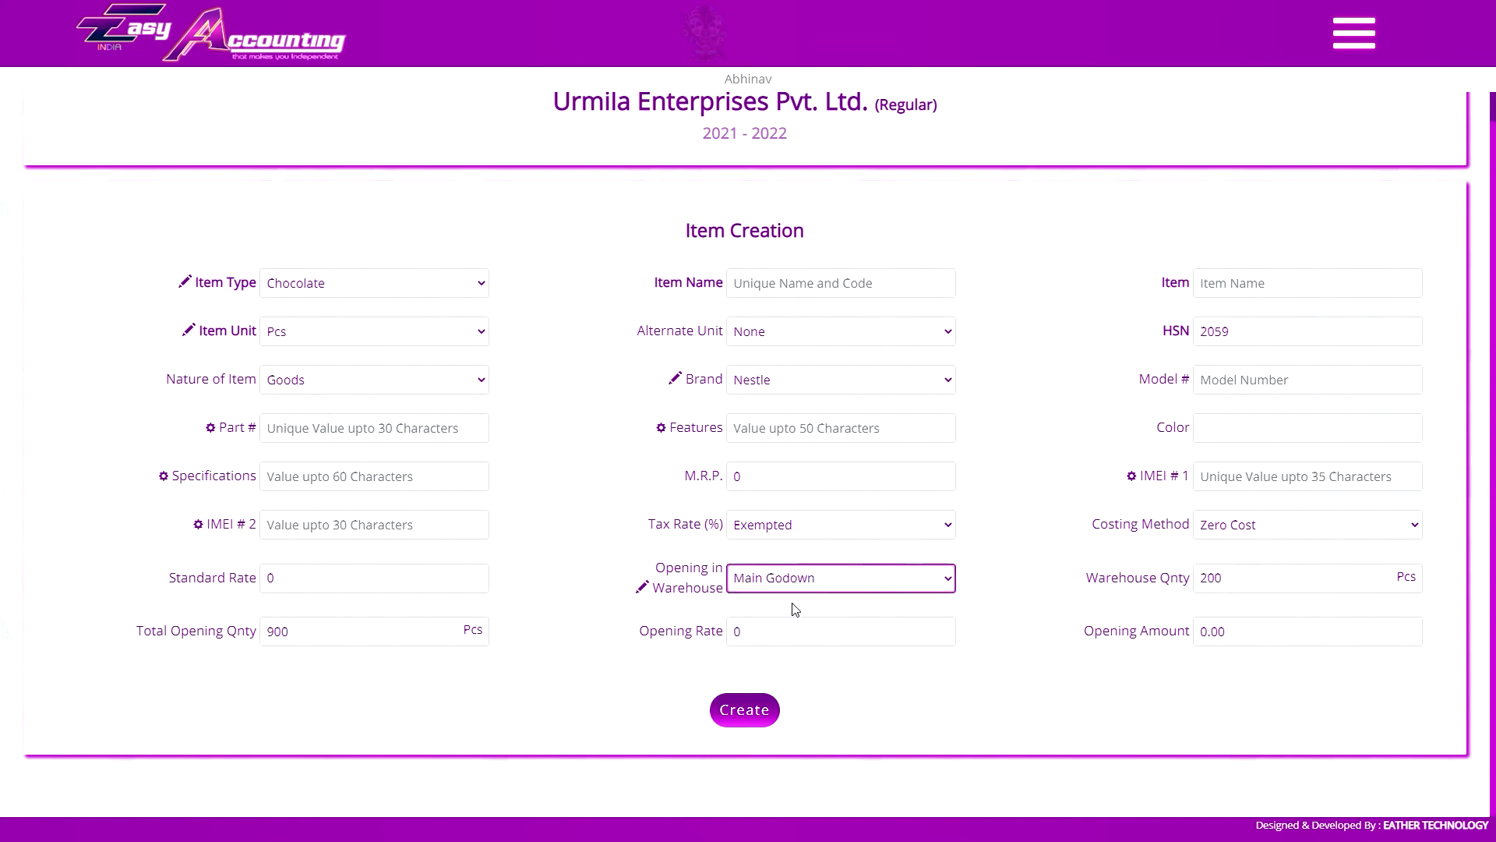
pyautogui.click(845, 588)
pyautogui.click(841, 618)
pyautogui.click(842, 581)
pyautogui.click(841, 636)
pyautogui.click(841, 580)
pyautogui.click(794, 596)
# Set the opening rate to 1160 for the total opening quantity
pyautogui.click(783, 635)
pyautogui.write('1160')
pyautogui.press('Tab')
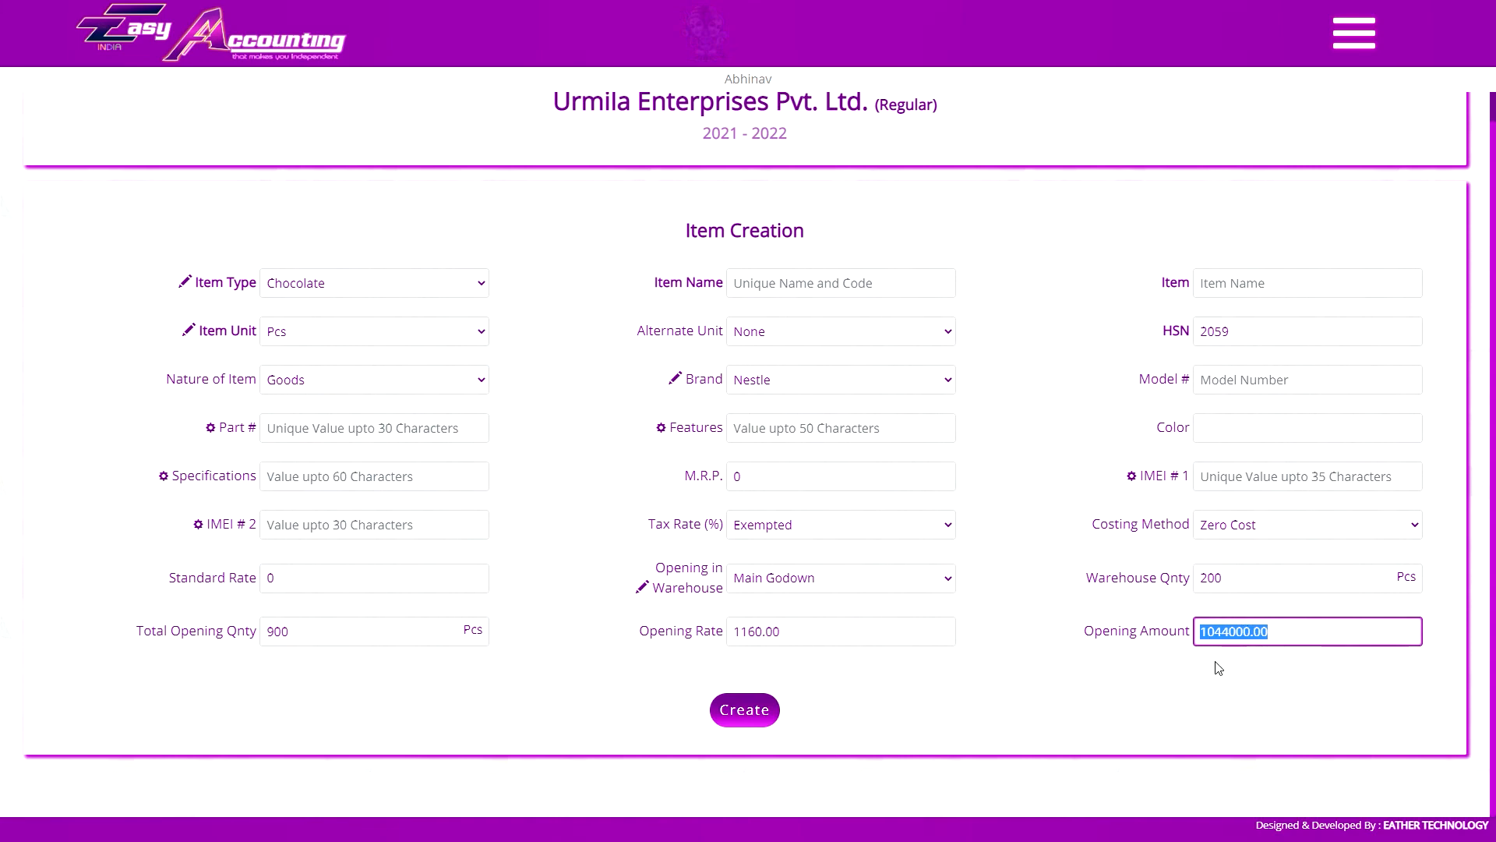
# Set the opening amount to 1044800, change it to 1094800 and try to create the item
pyautogui.click(1227, 636)
pyautogui.press('Tab')
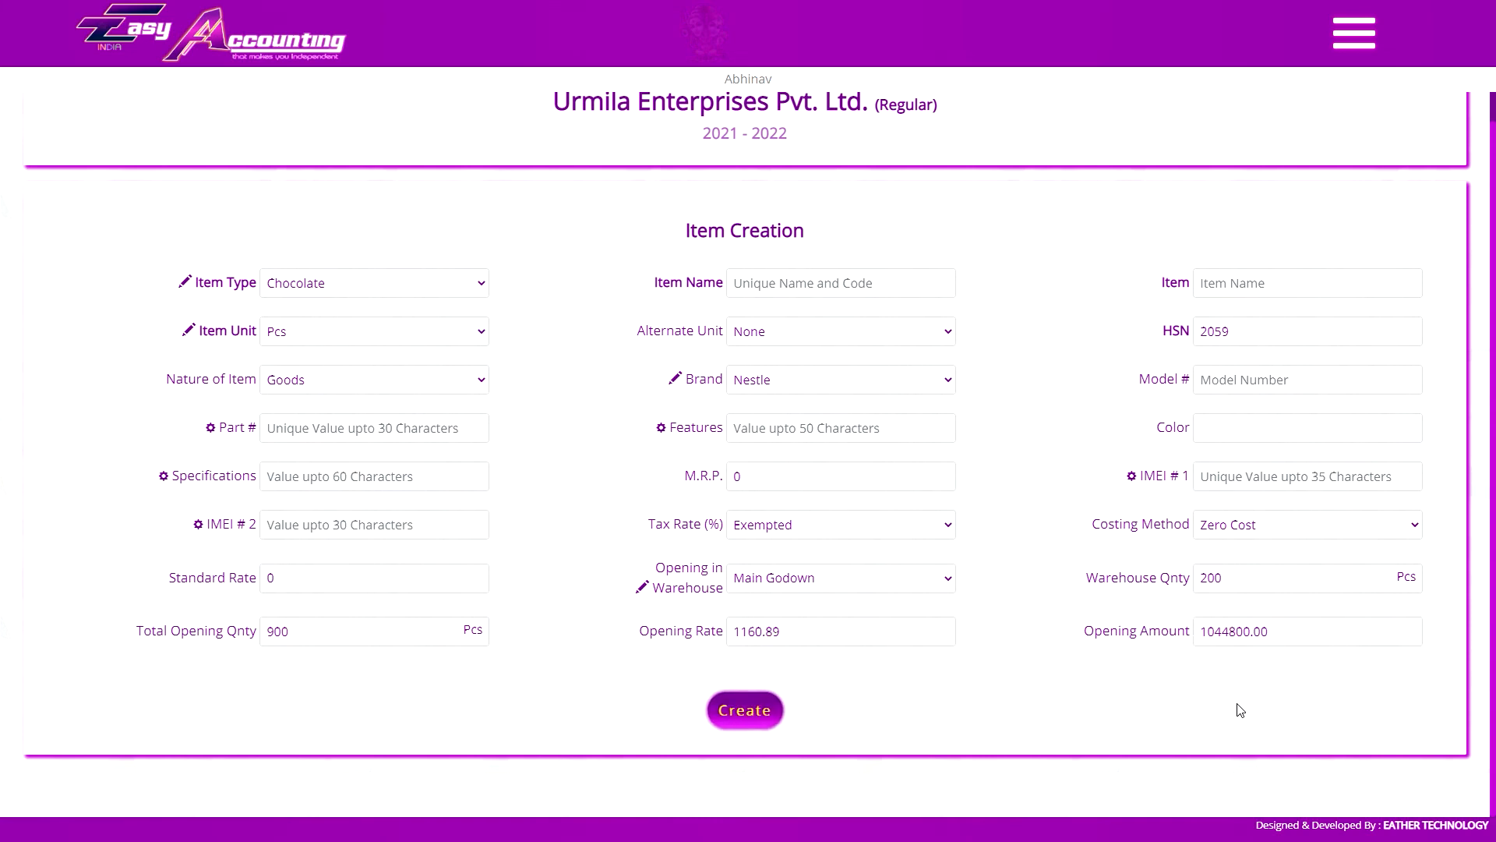
pyautogui.click(1221, 638)
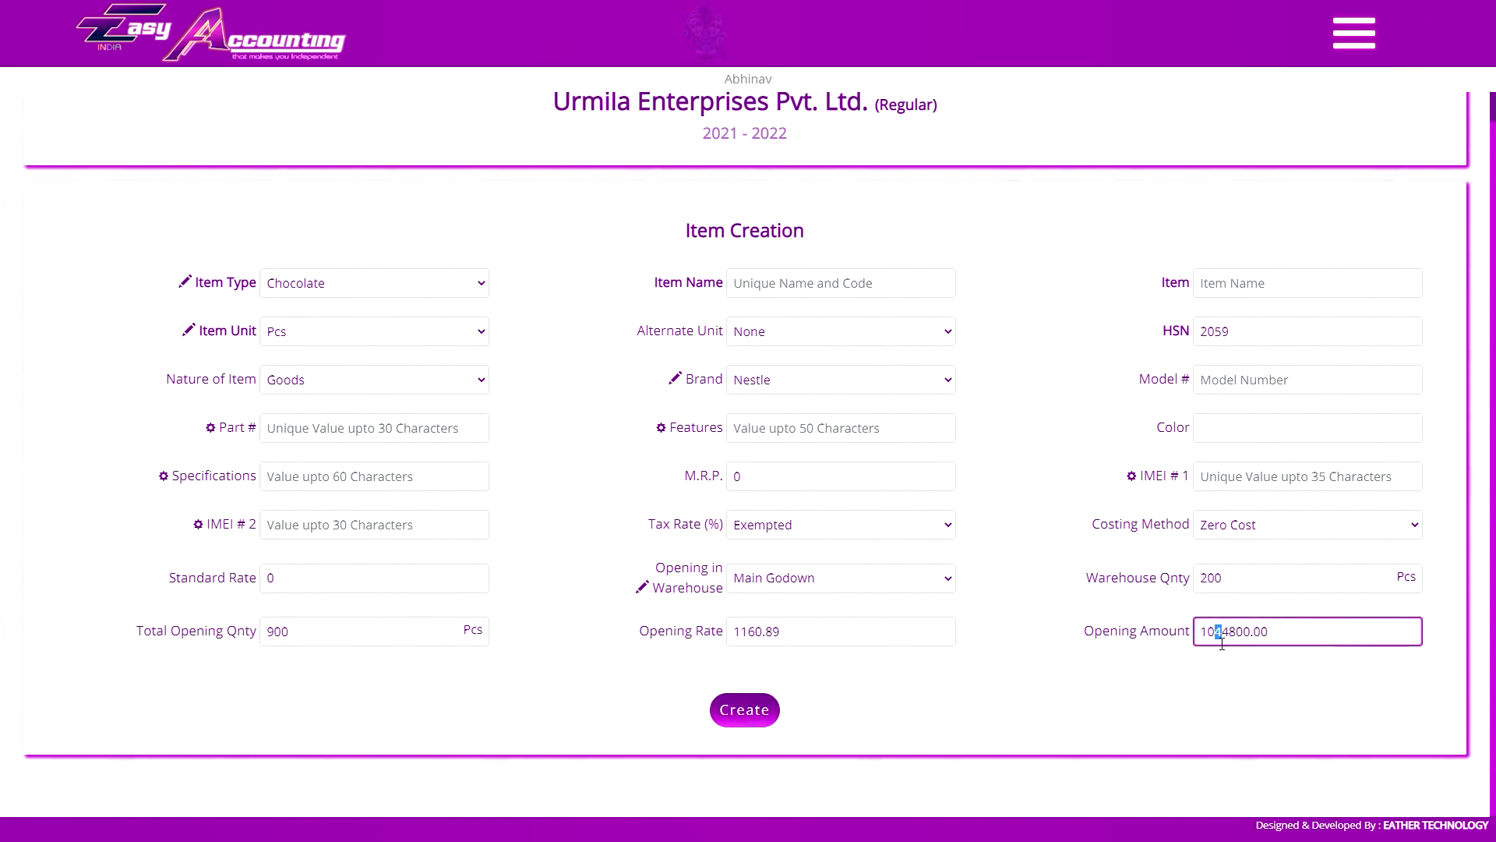
pyautogui.press('Tab')
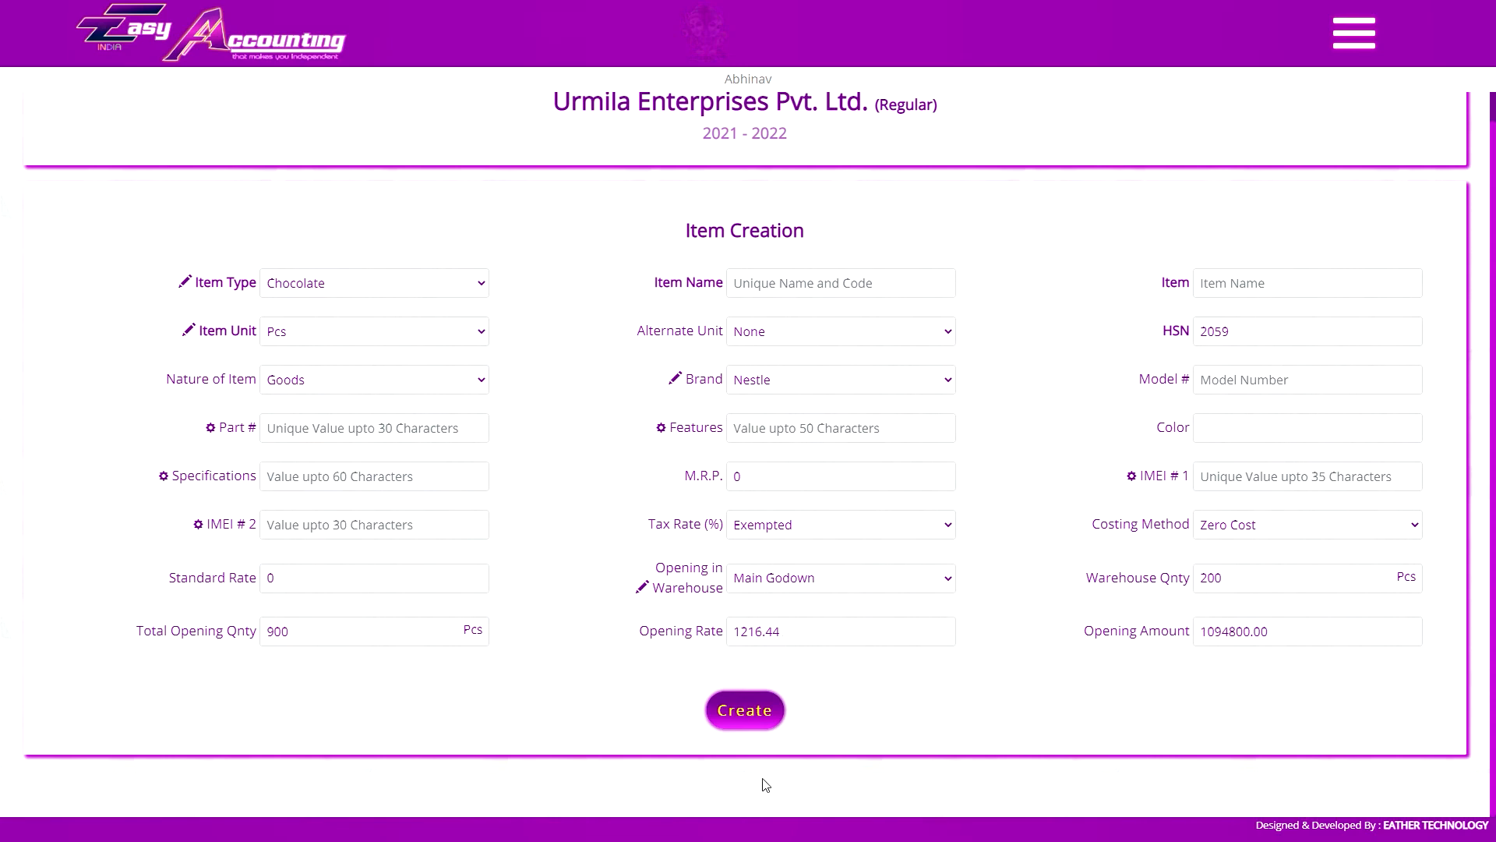
pyautogui.click(748, 723)
# Look up the List of Stock entry in the navigation and the voice commands for displaying stock details
pyautogui.click(1353, 32)
pyautogui.scroll(-5, 1427, 501)
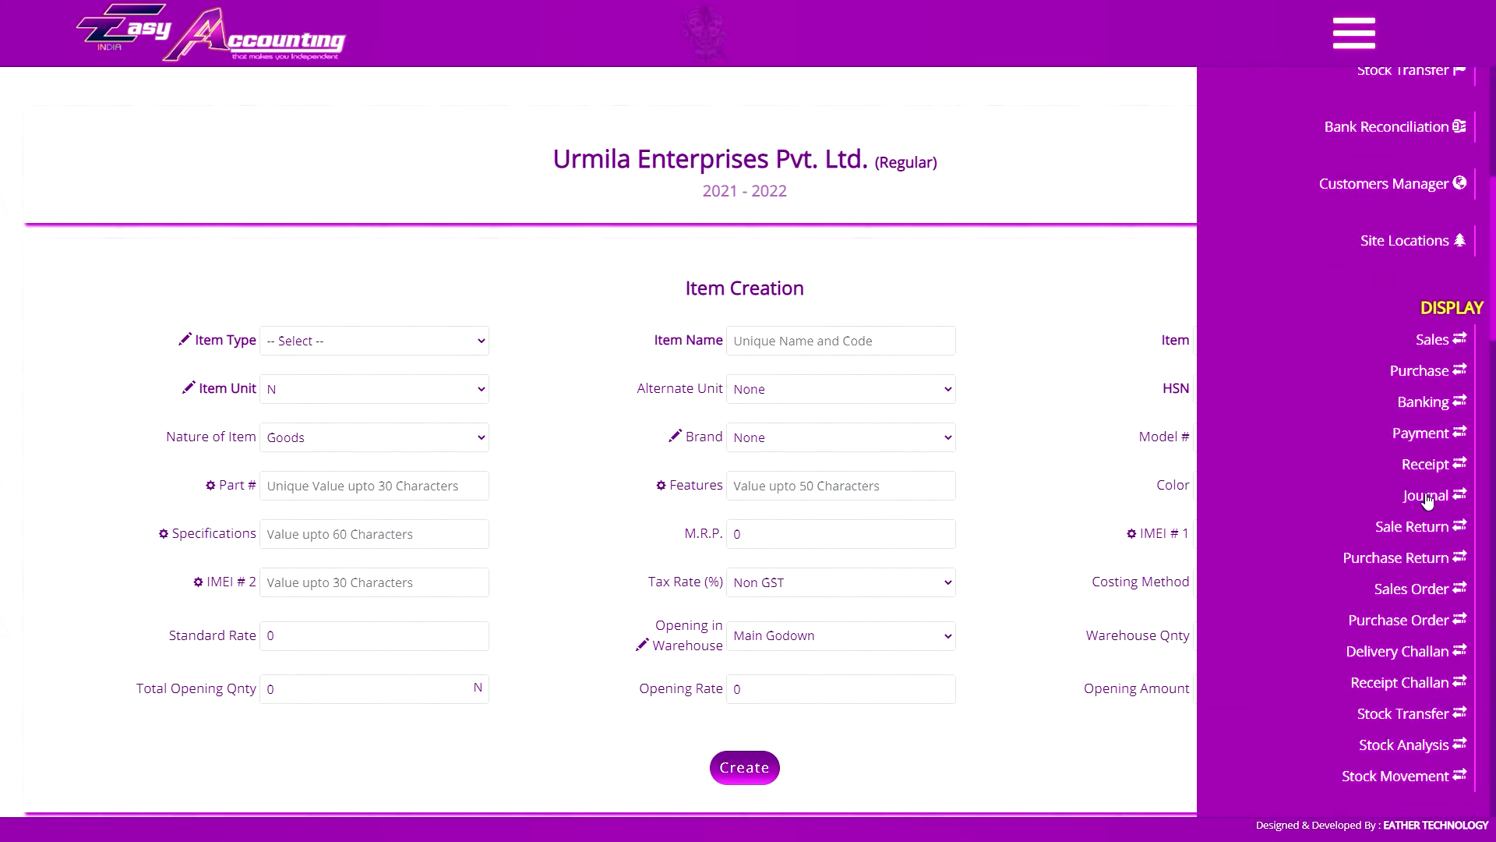
pyautogui.scroll(-3, 1426, 501)
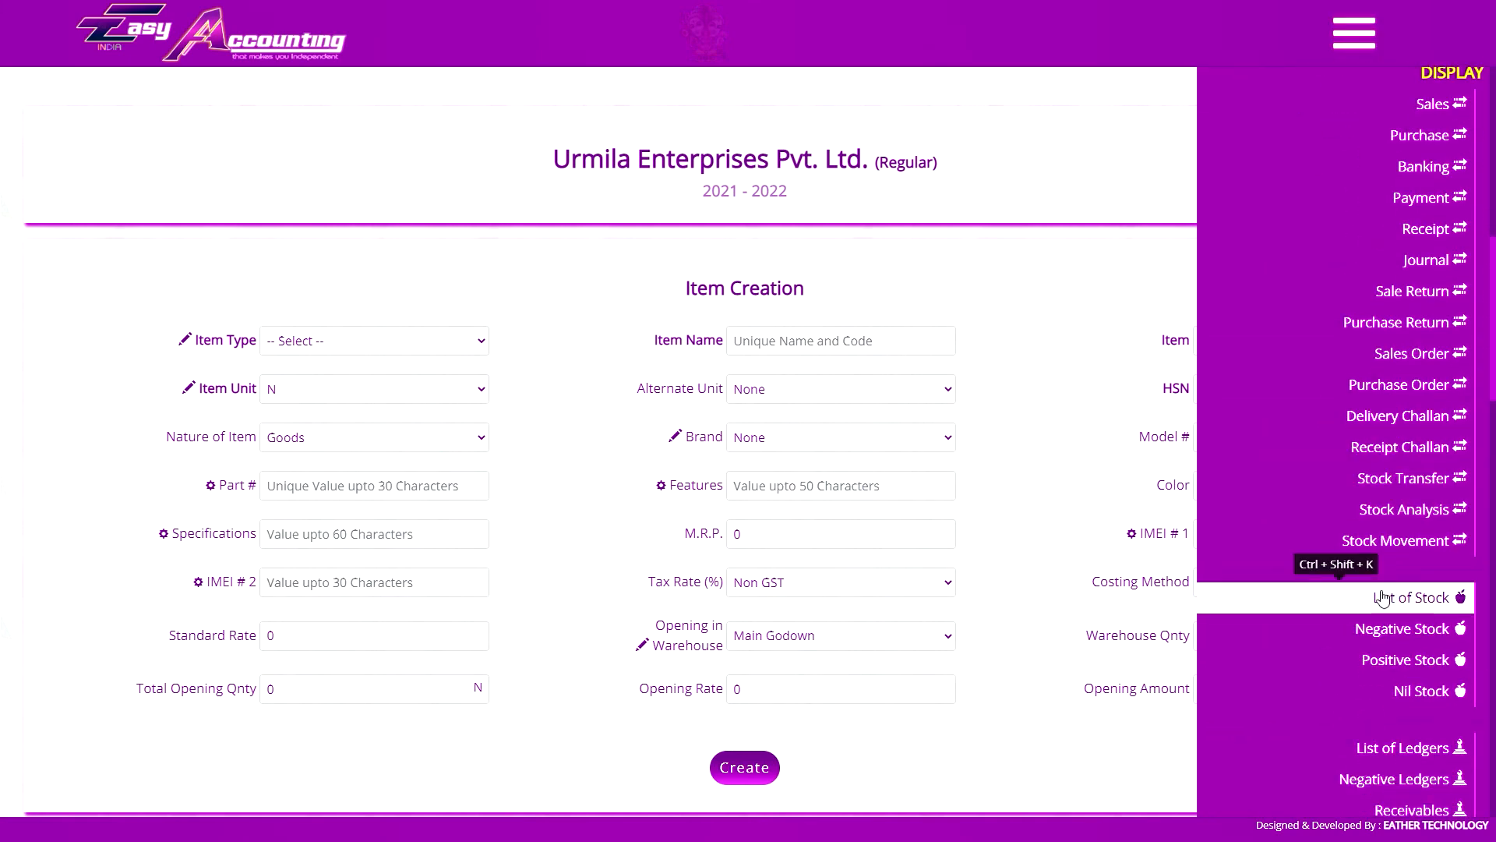
pyautogui.click(1392, 597)
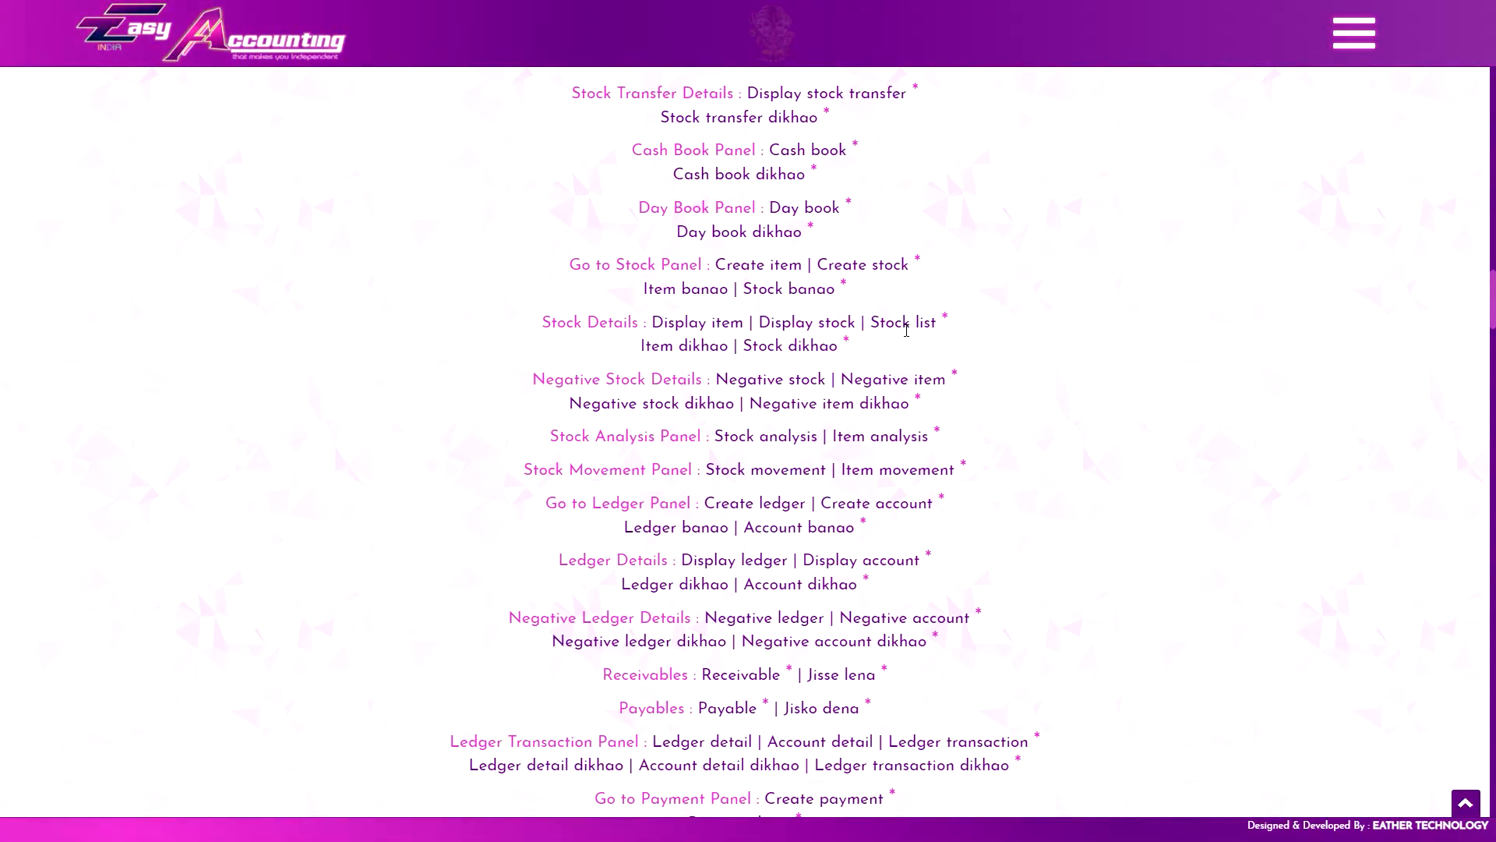
pyautogui.hotkey('ctrl', 'Tab')
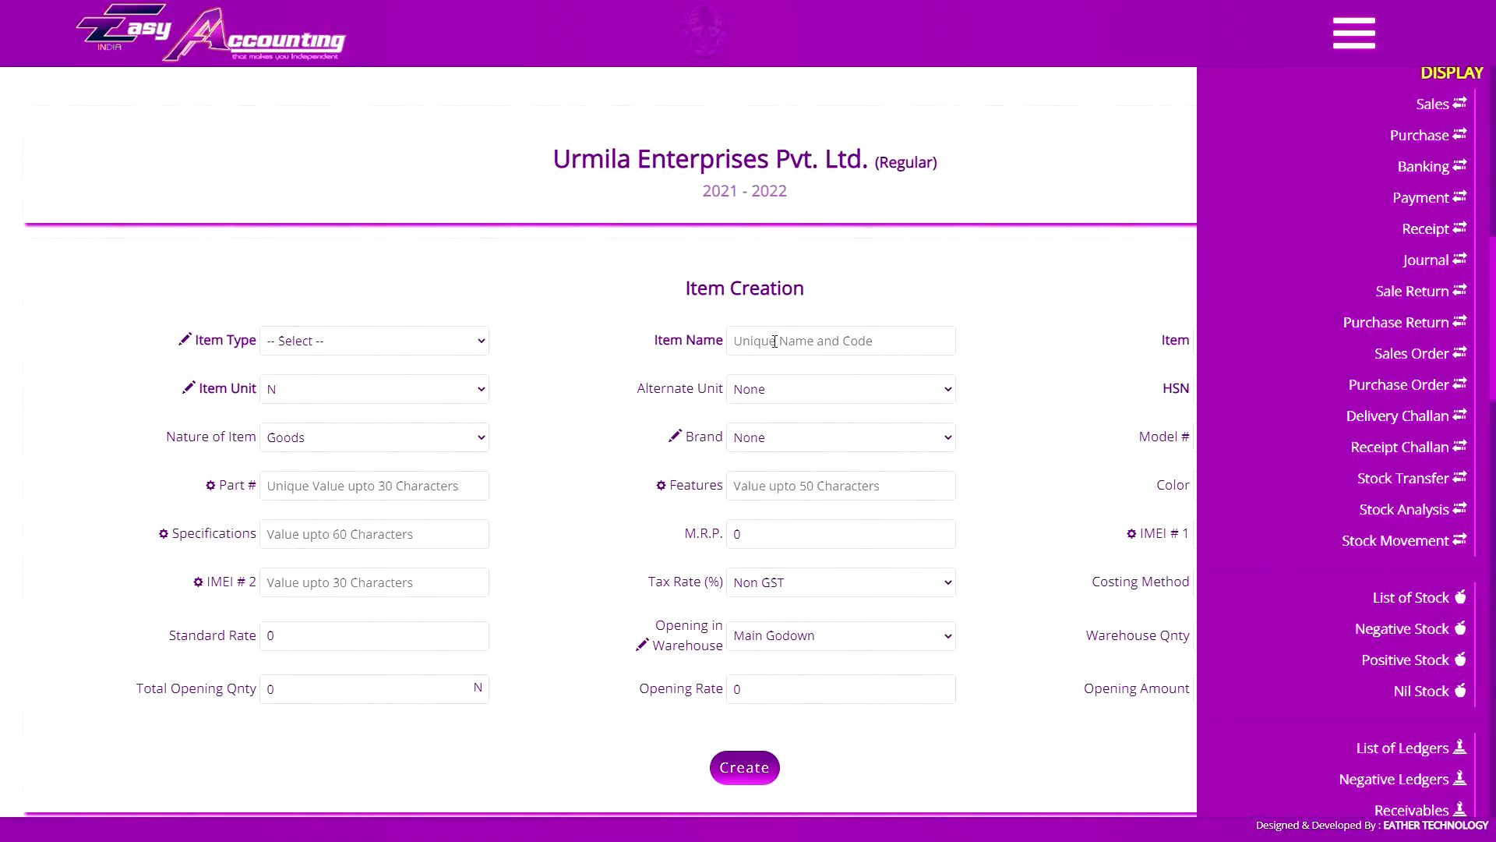
# Close the navigation, open the List of Stock with the voice command "display stock" and look over its filters and items
pyautogui.click(1371, 29)
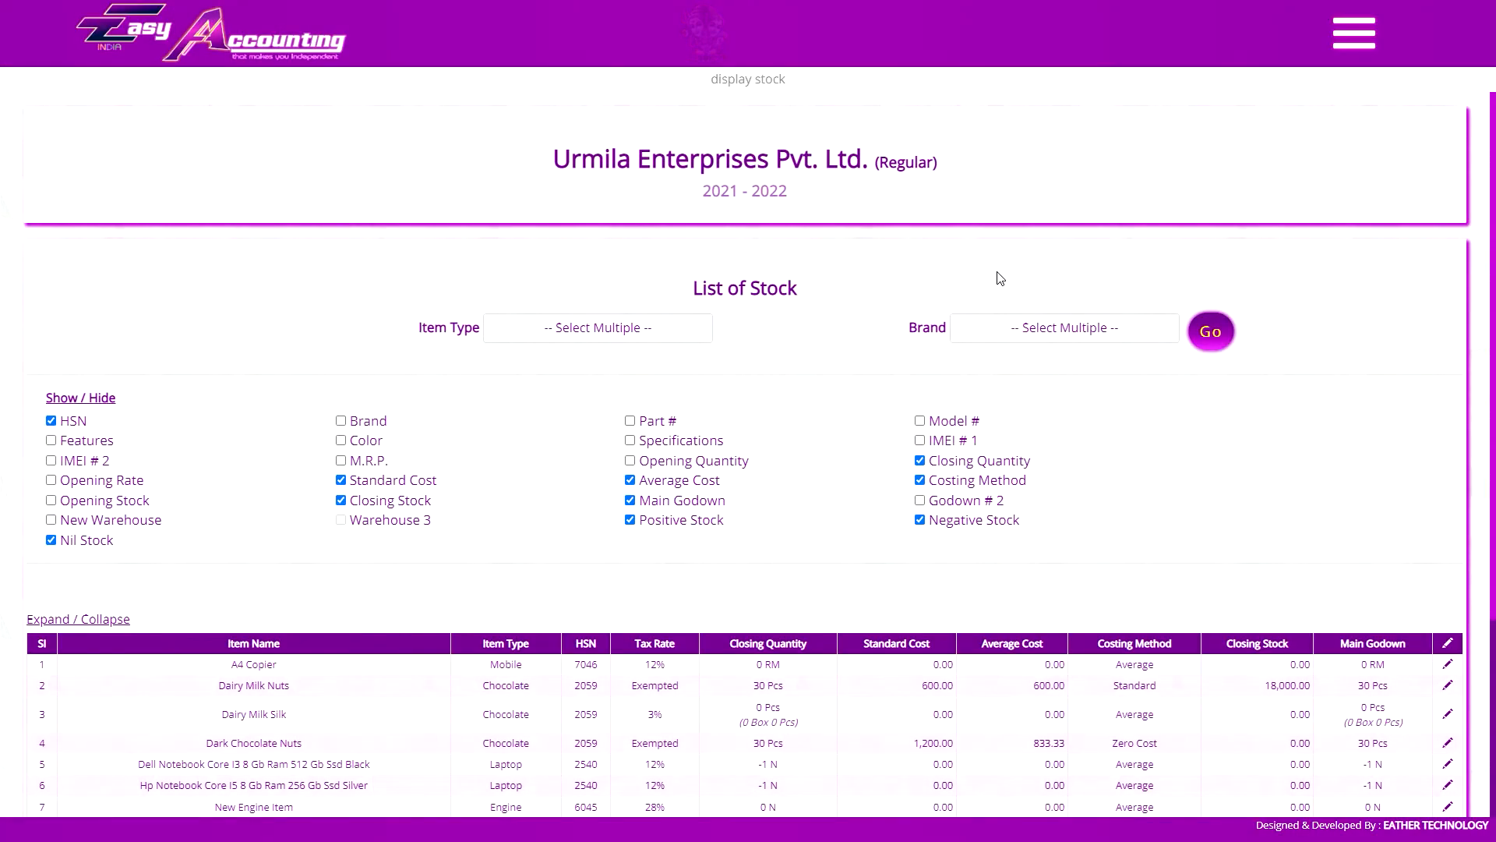
pyautogui.scroll(-4, 888, 273)
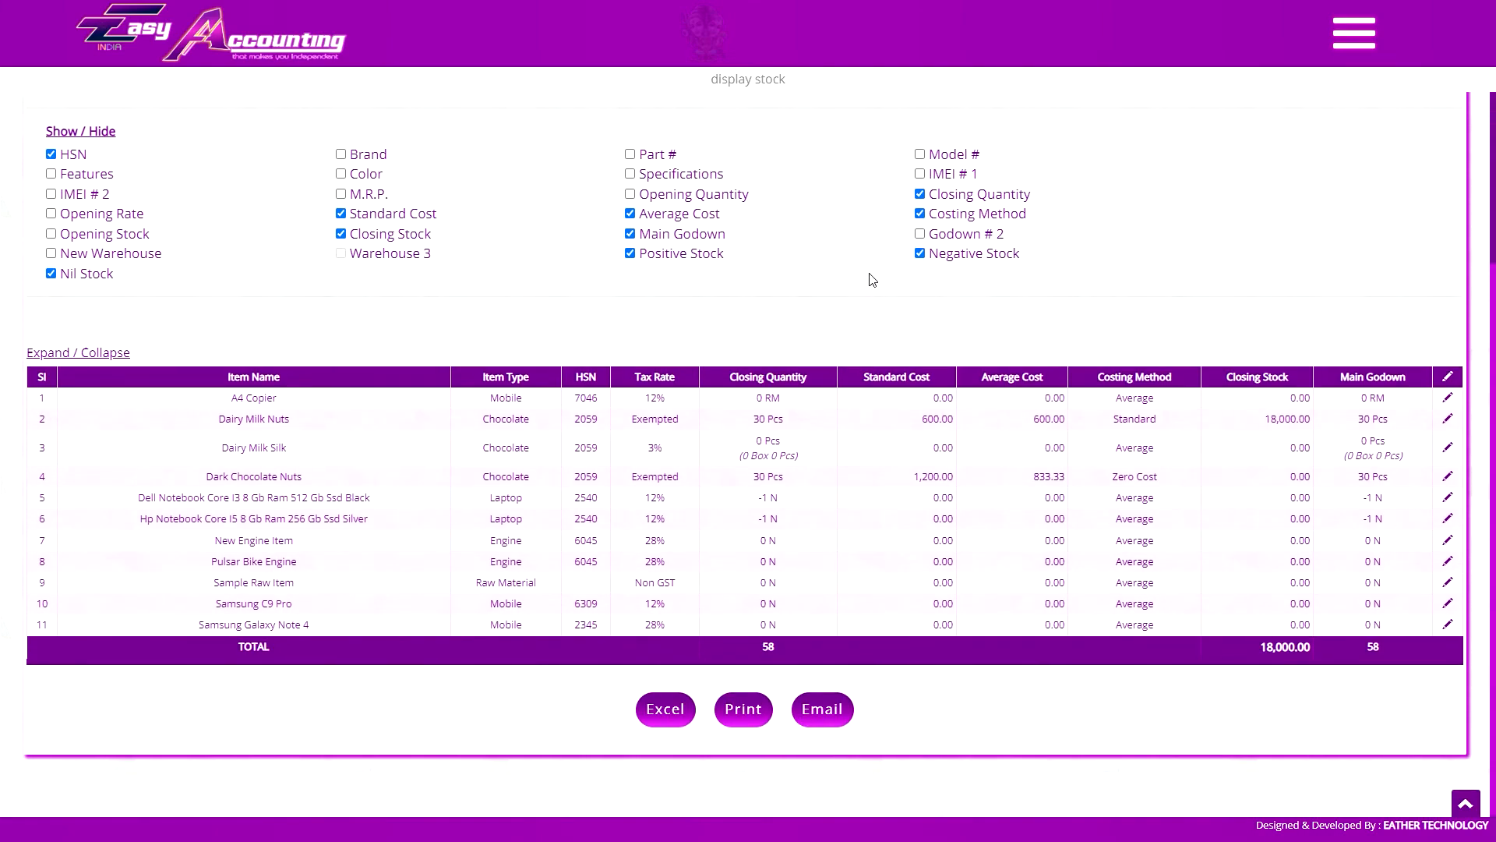
pyautogui.scroll(4, 892, 288)
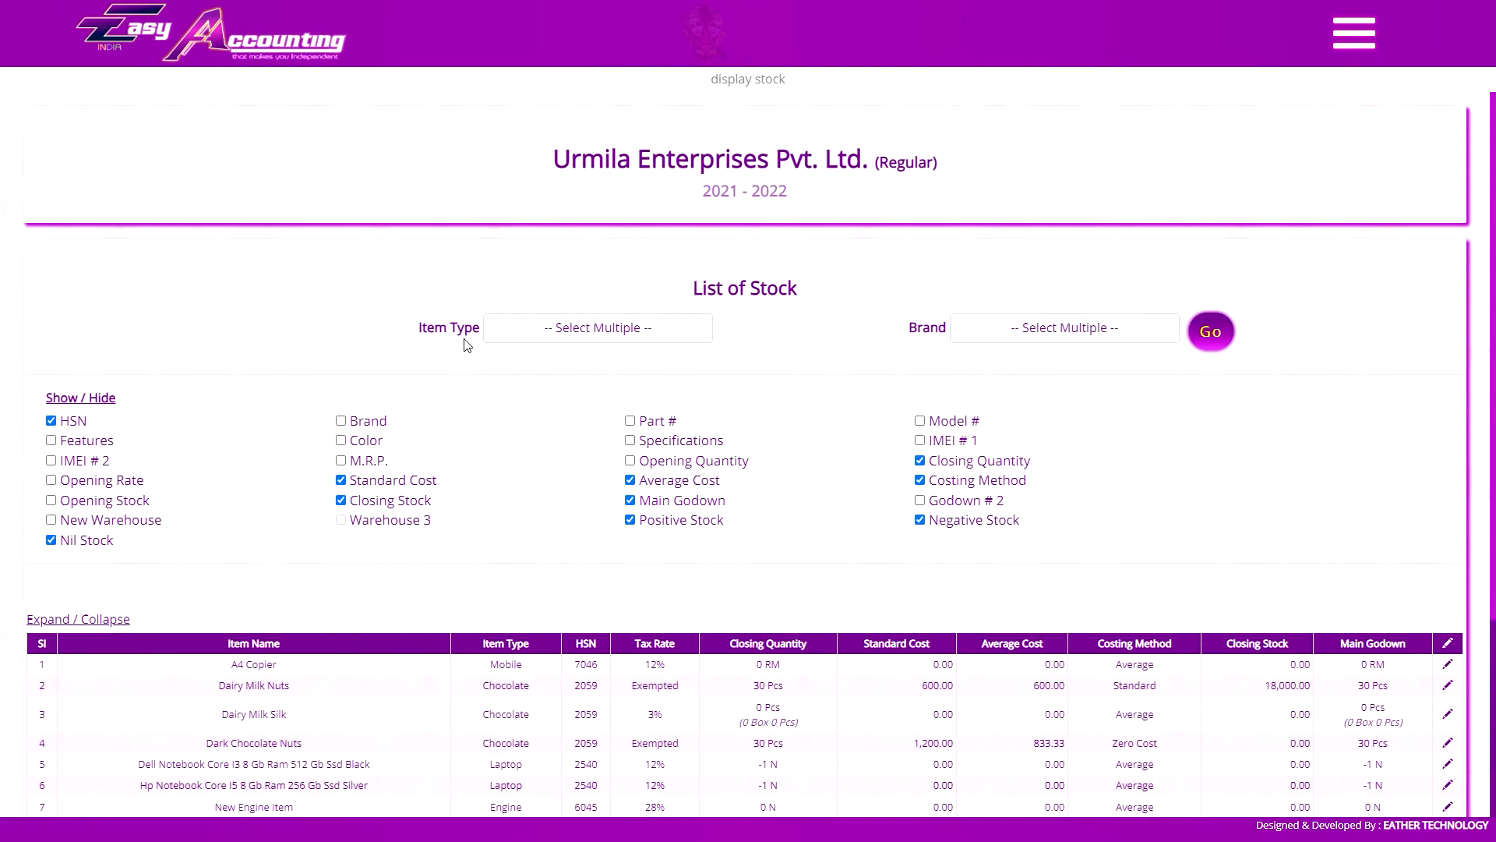
# Try clearing individual types in the Item Type filter of the stock list, and select all item types
pyautogui.click(591, 330)
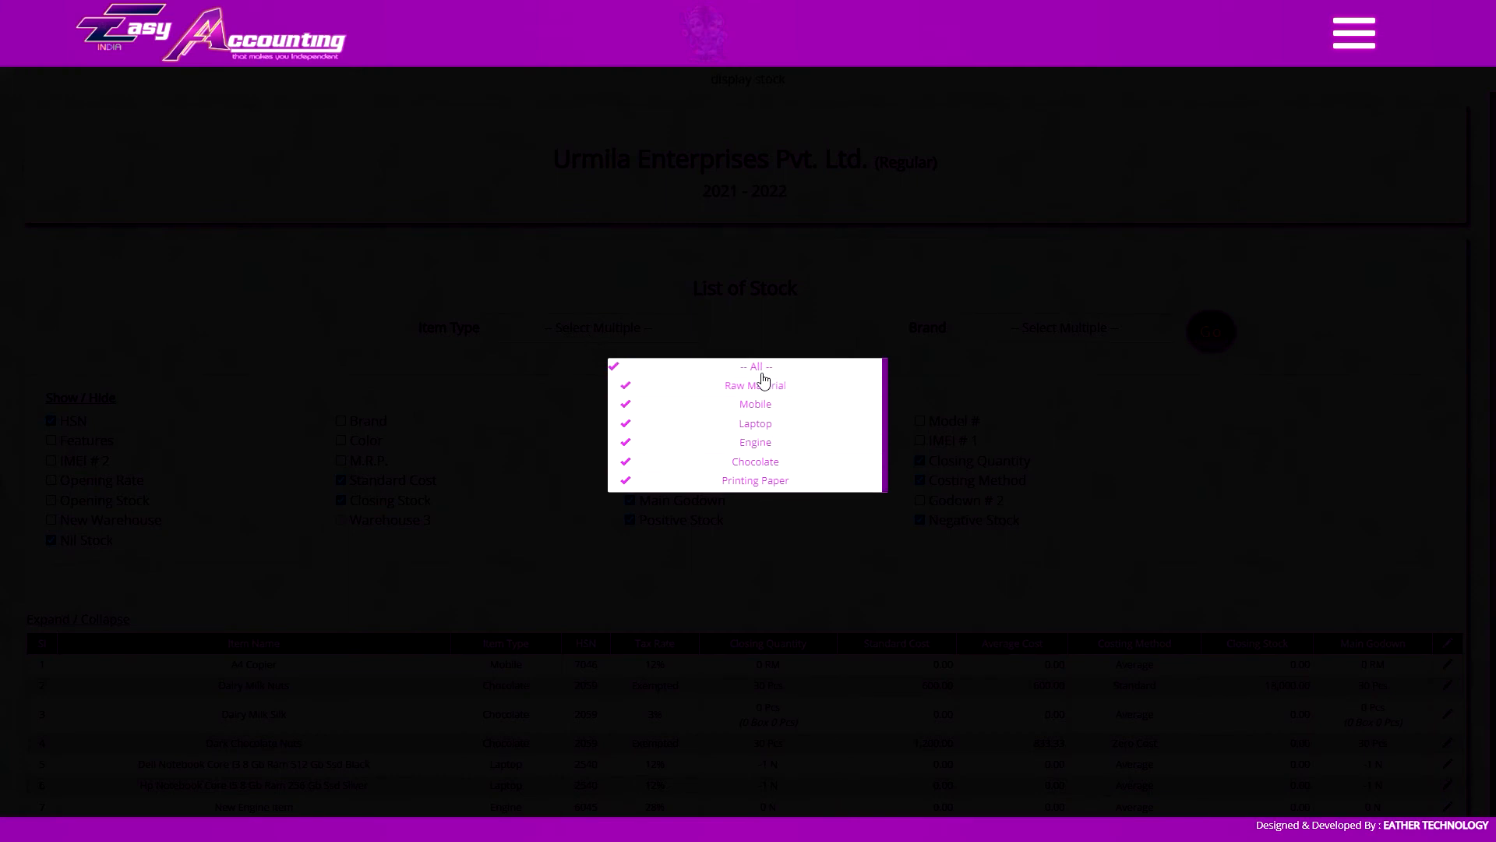
pyautogui.moveTo(771, 402); pyautogui.dragTo(771, 435)
pyautogui.click(770, 437)
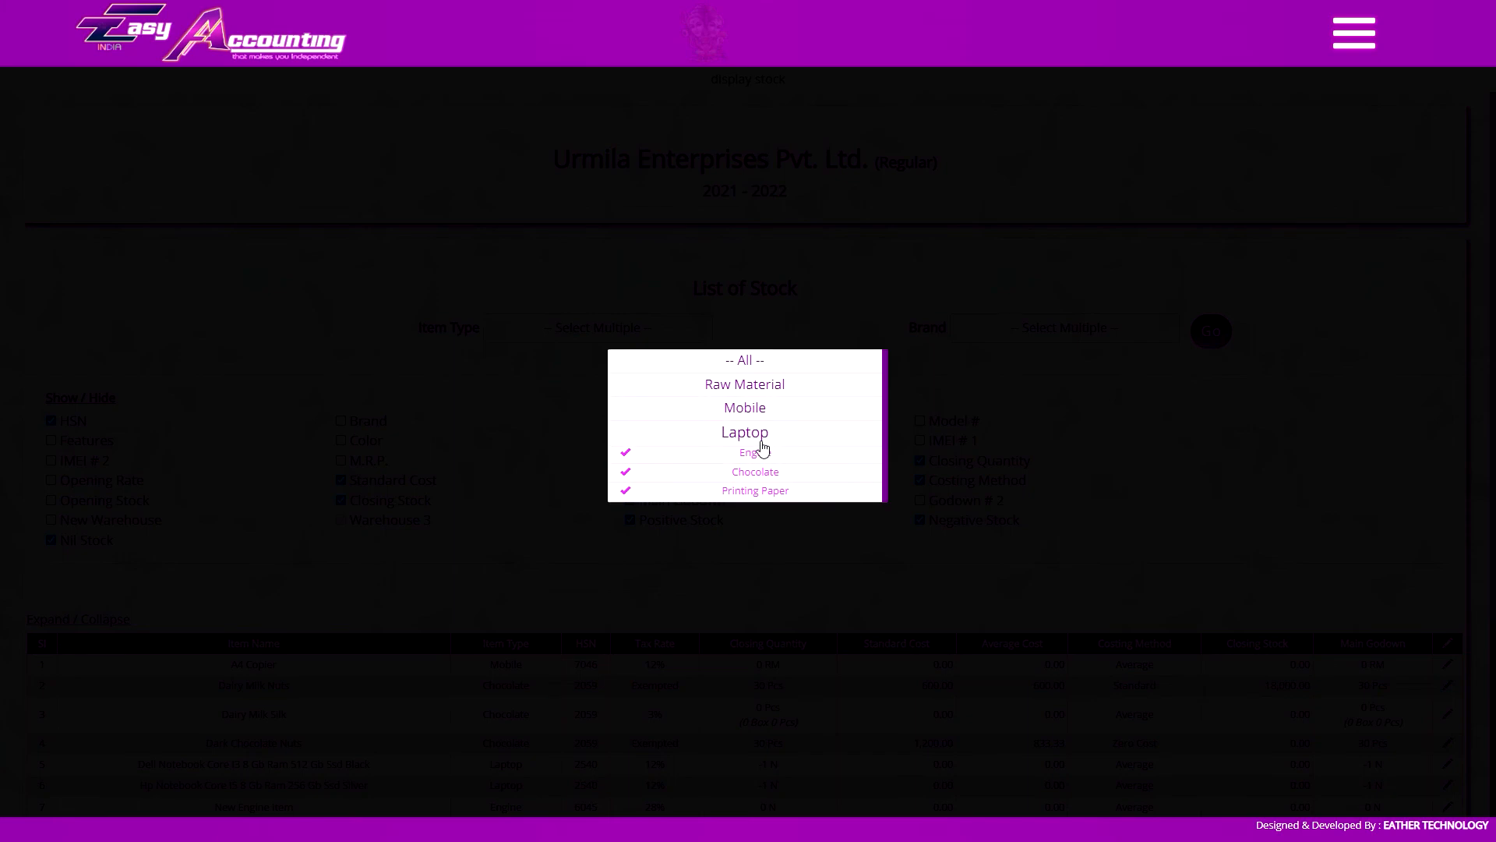
pyautogui.click(767, 362)
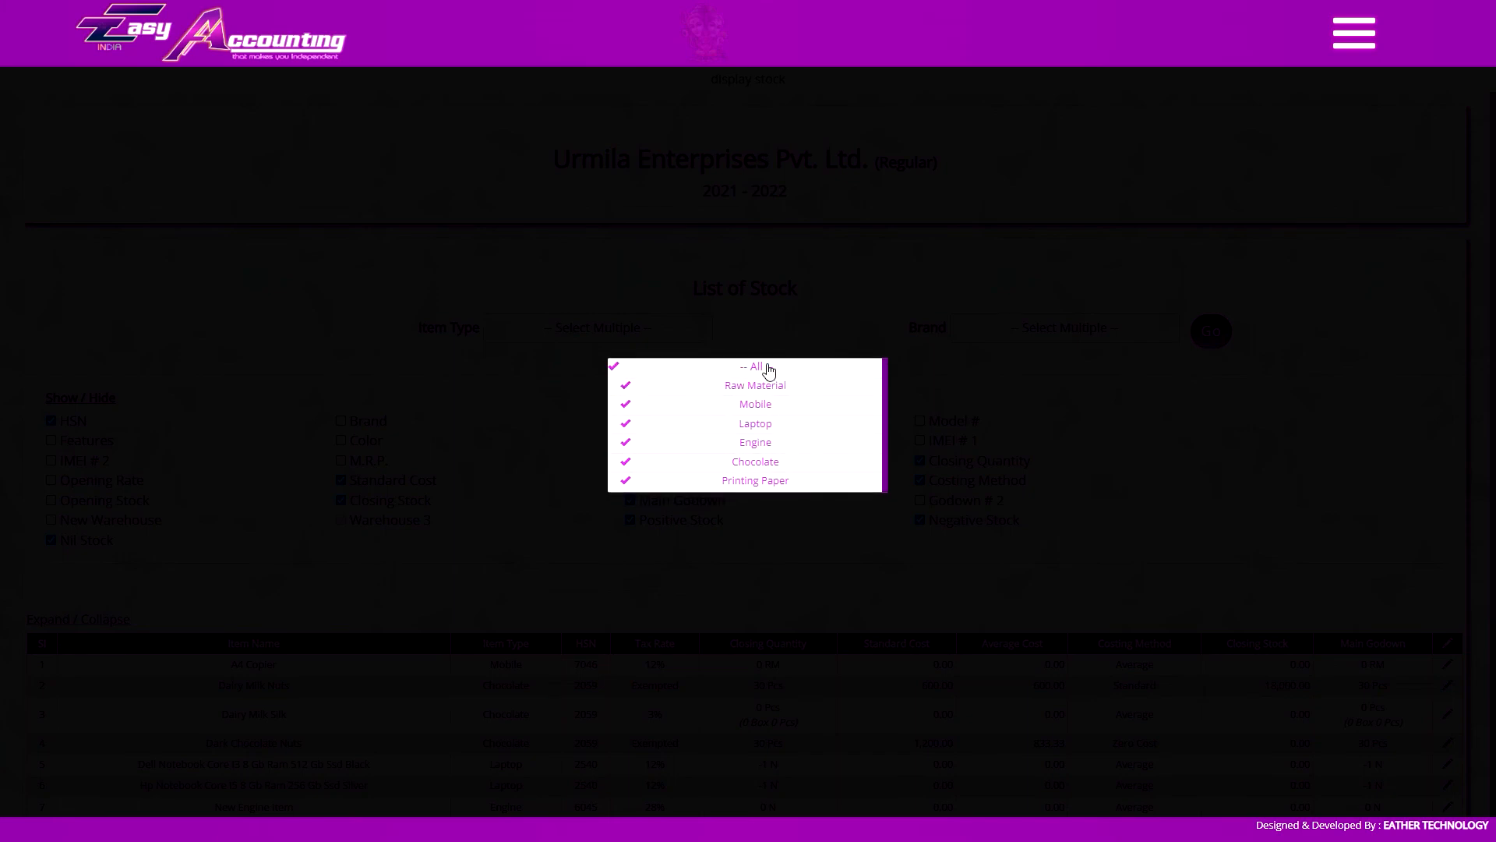
pyautogui.click(1082, 327)
# Try marking the Dell, Hp and Apple brands in the Brand filter, then select and clear all brands
pyautogui.click(1021, 336)
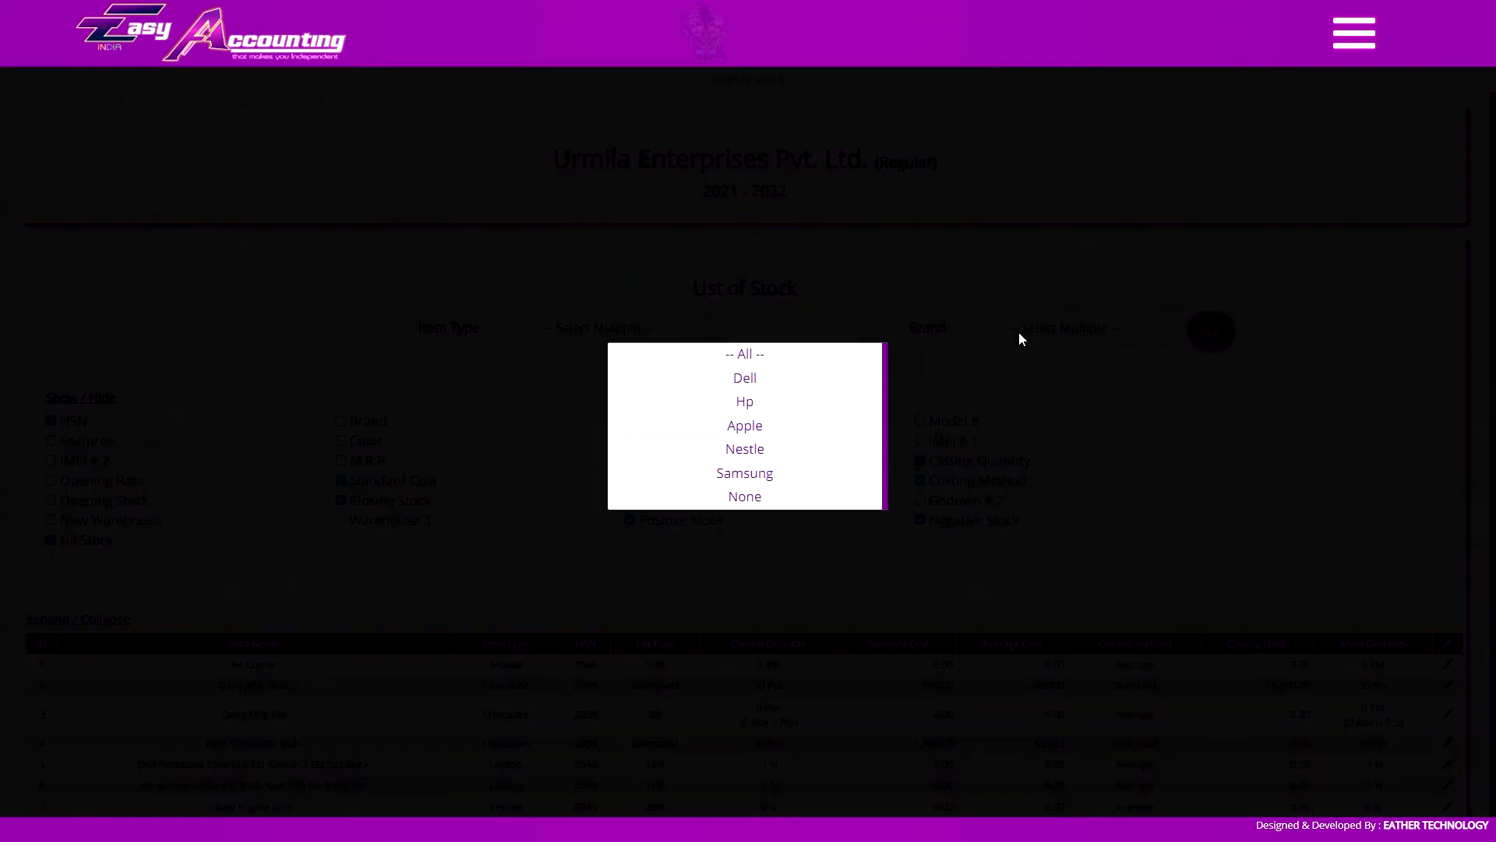
pyautogui.click(752, 377)
pyautogui.click(764, 401)
pyautogui.click(787, 425)
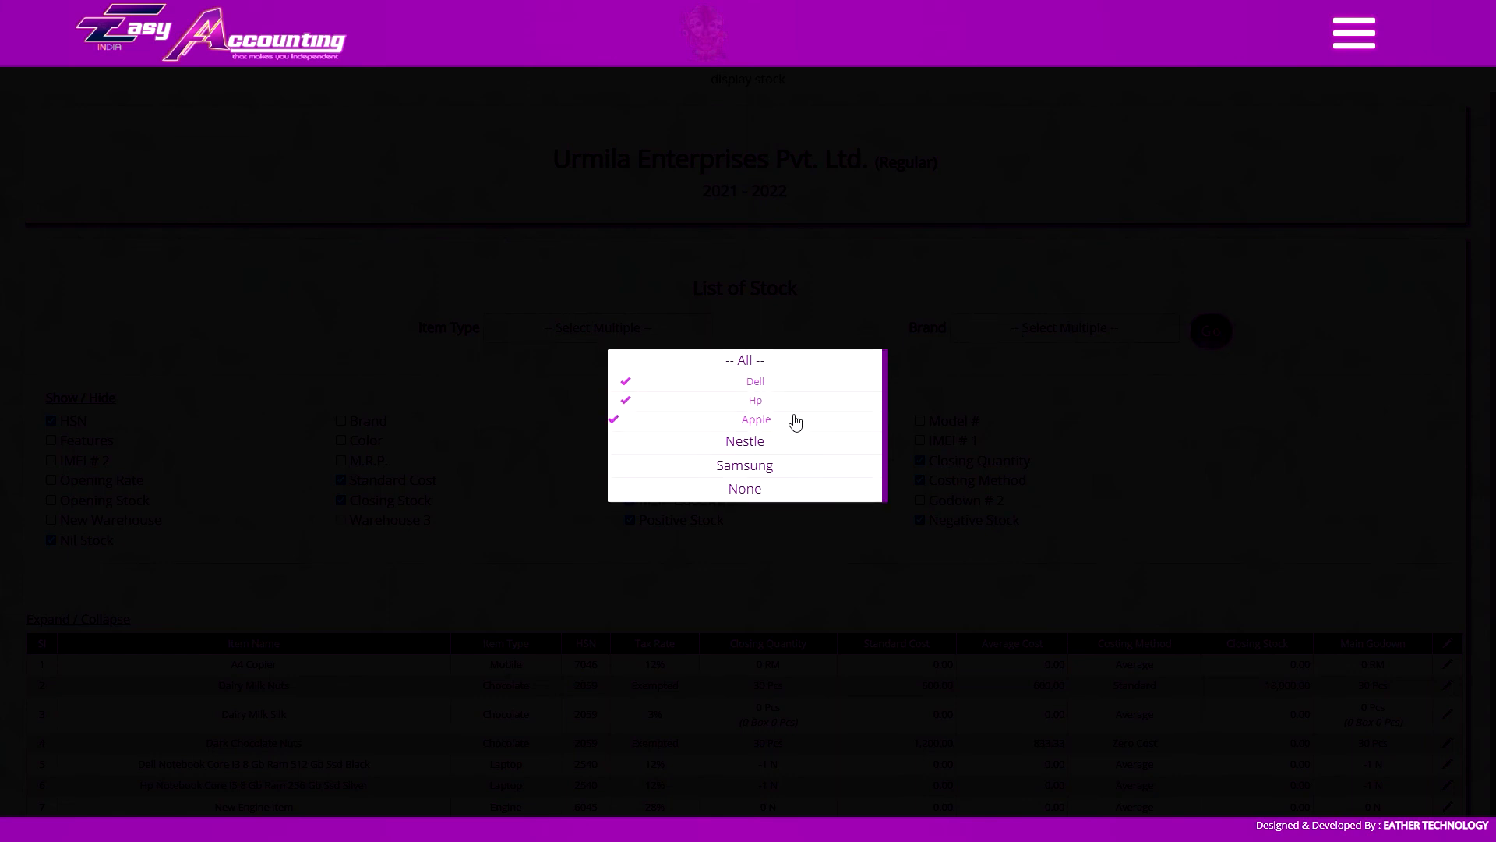
pyautogui.click(778, 364)
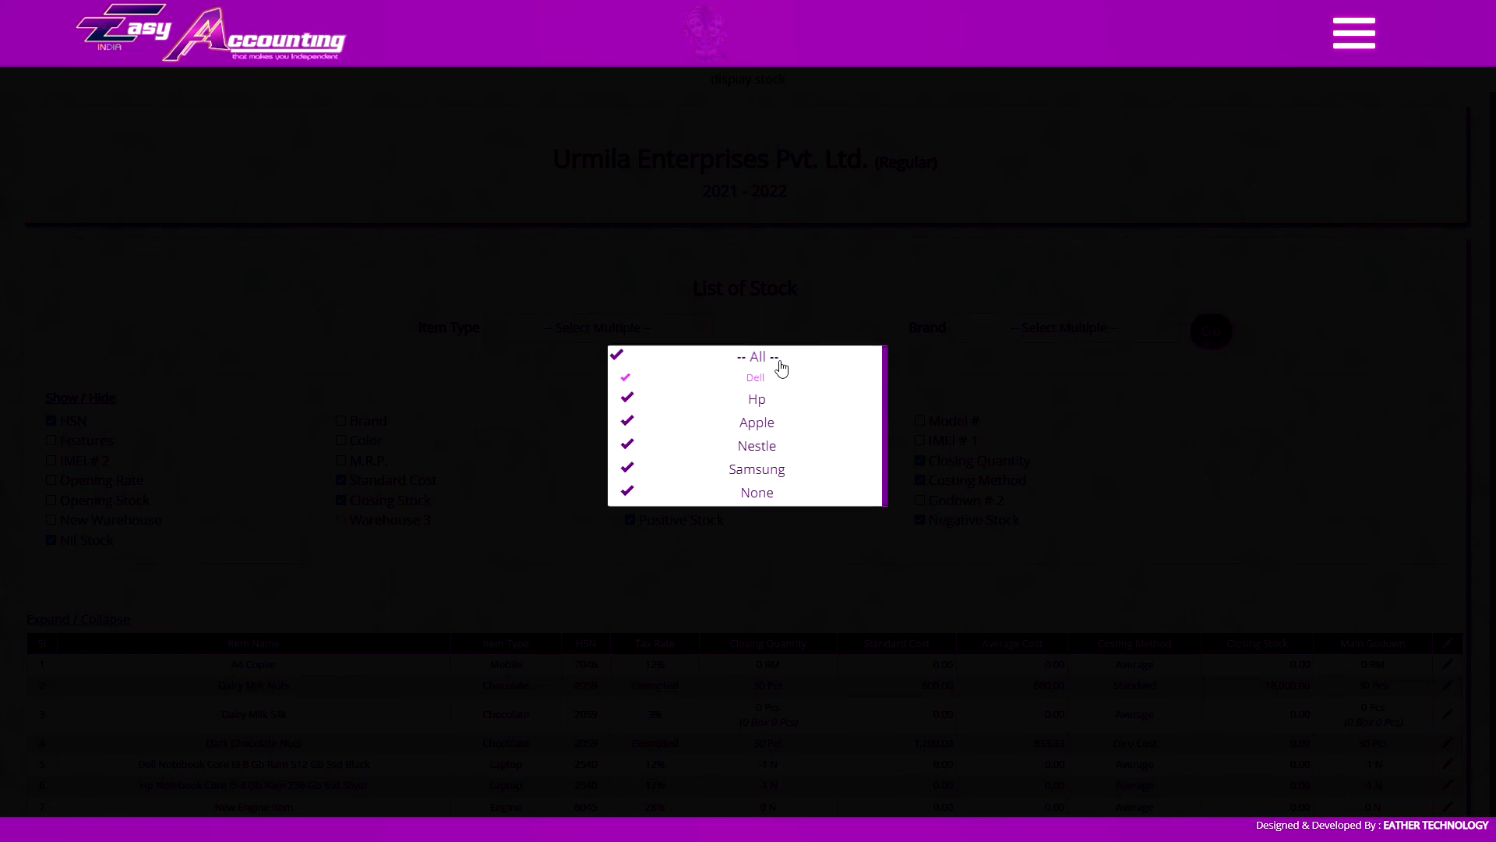
pyautogui.click(777, 366)
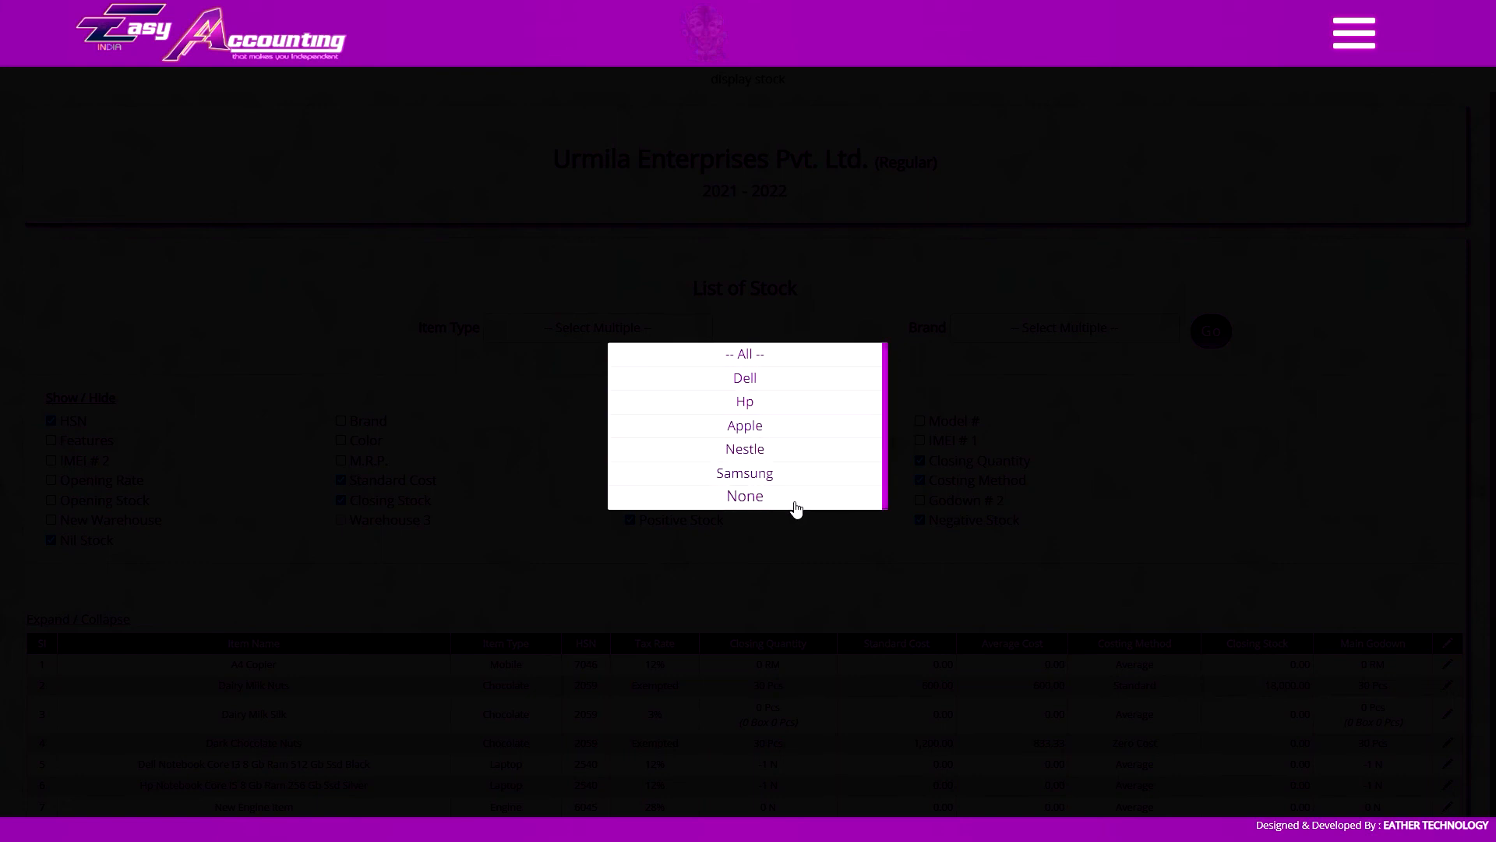
# Select all brands, including None, in the Brand filter and apply the filters to the stock list
pyautogui.click(760, 505)
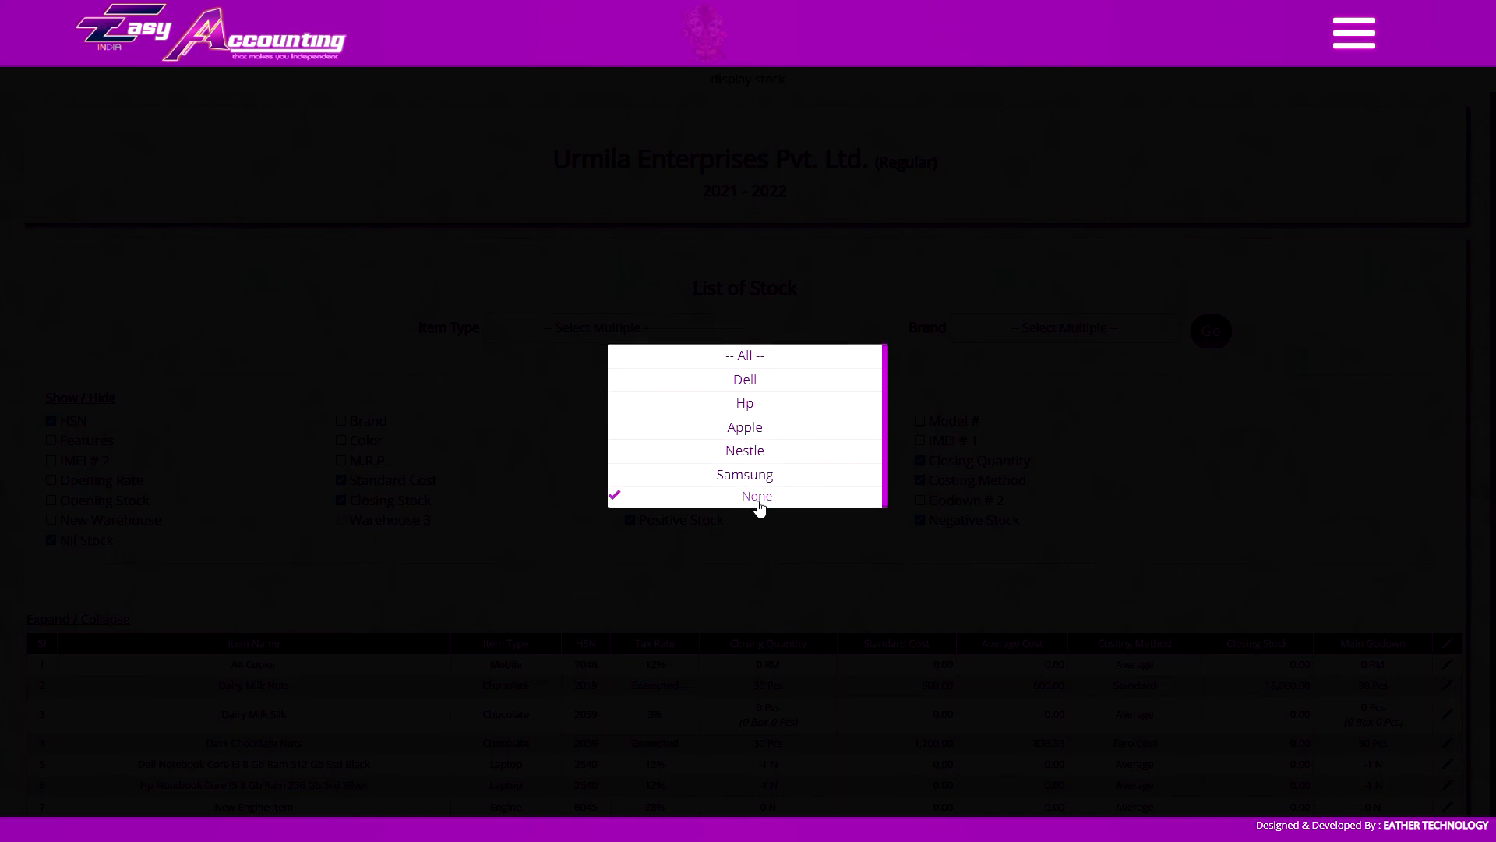
pyautogui.click(745, 355)
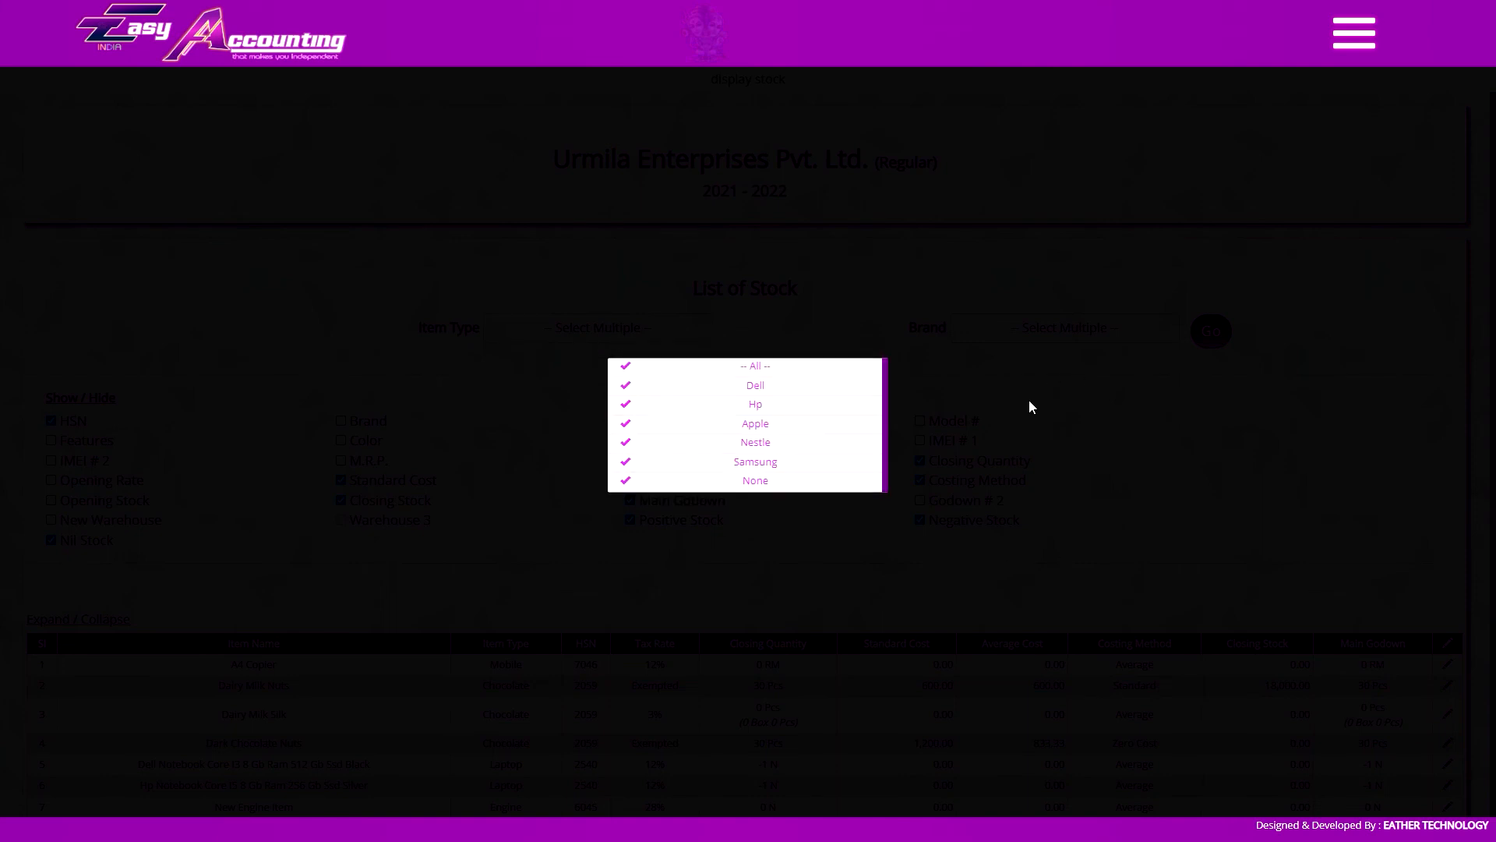
pyautogui.click(1029, 400)
pyautogui.click(1218, 343)
# Show the IMEI # 2 and Features columns in the stock list, leaving the Color column hidden
pyautogui.scroll(-2, 558, 441)
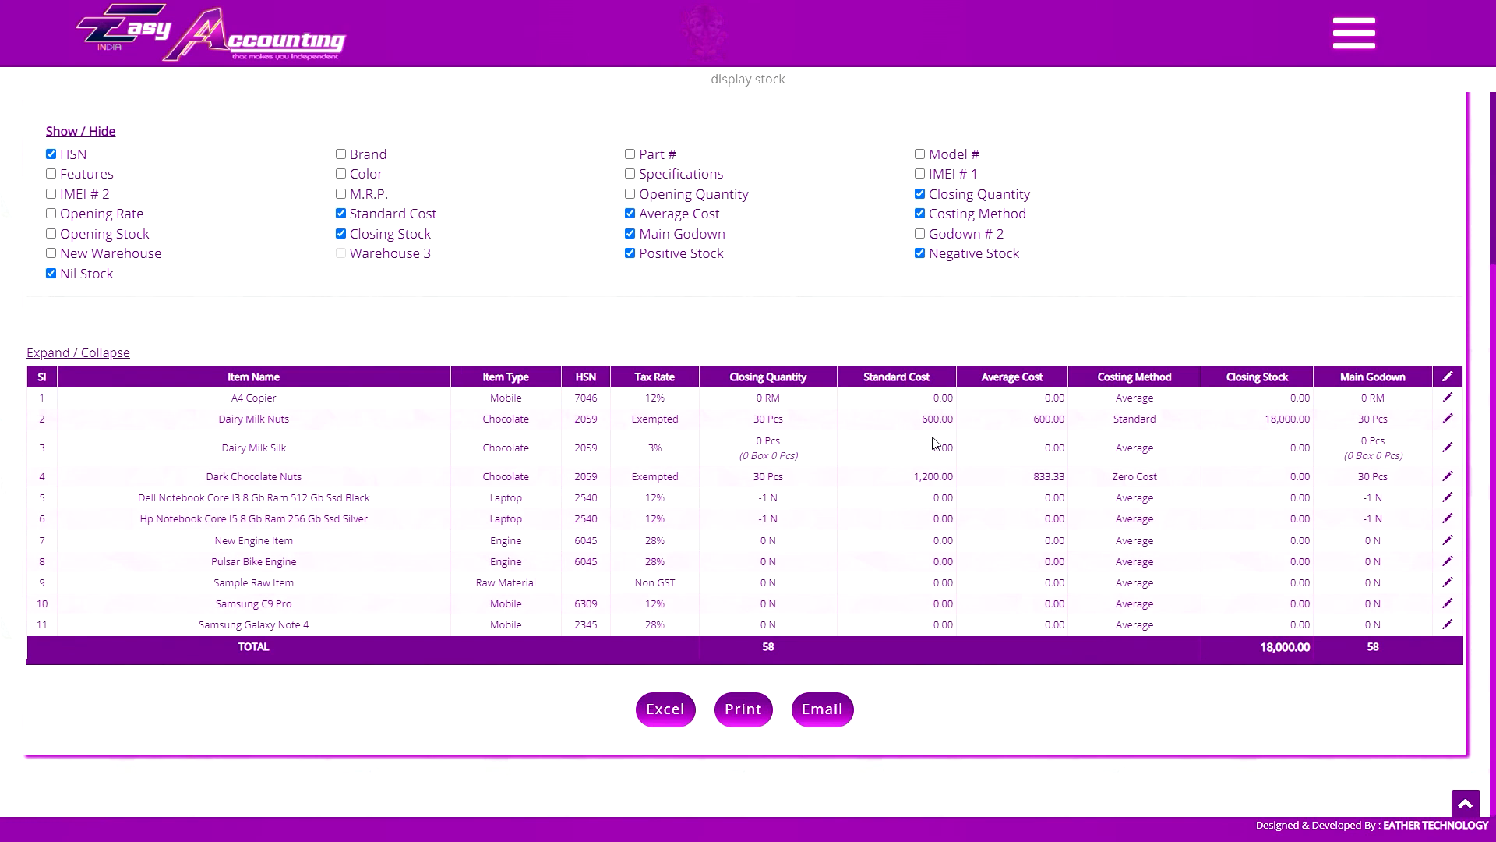
pyautogui.click(341, 175)
pyautogui.click(342, 174)
pyautogui.click(51, 194)
pyautogui.click(52, 174)
# Show the Part # and Model # columns in the stock list and hide them again
pyautogui.click(630, 154)
pyautogui.click(921, 154)
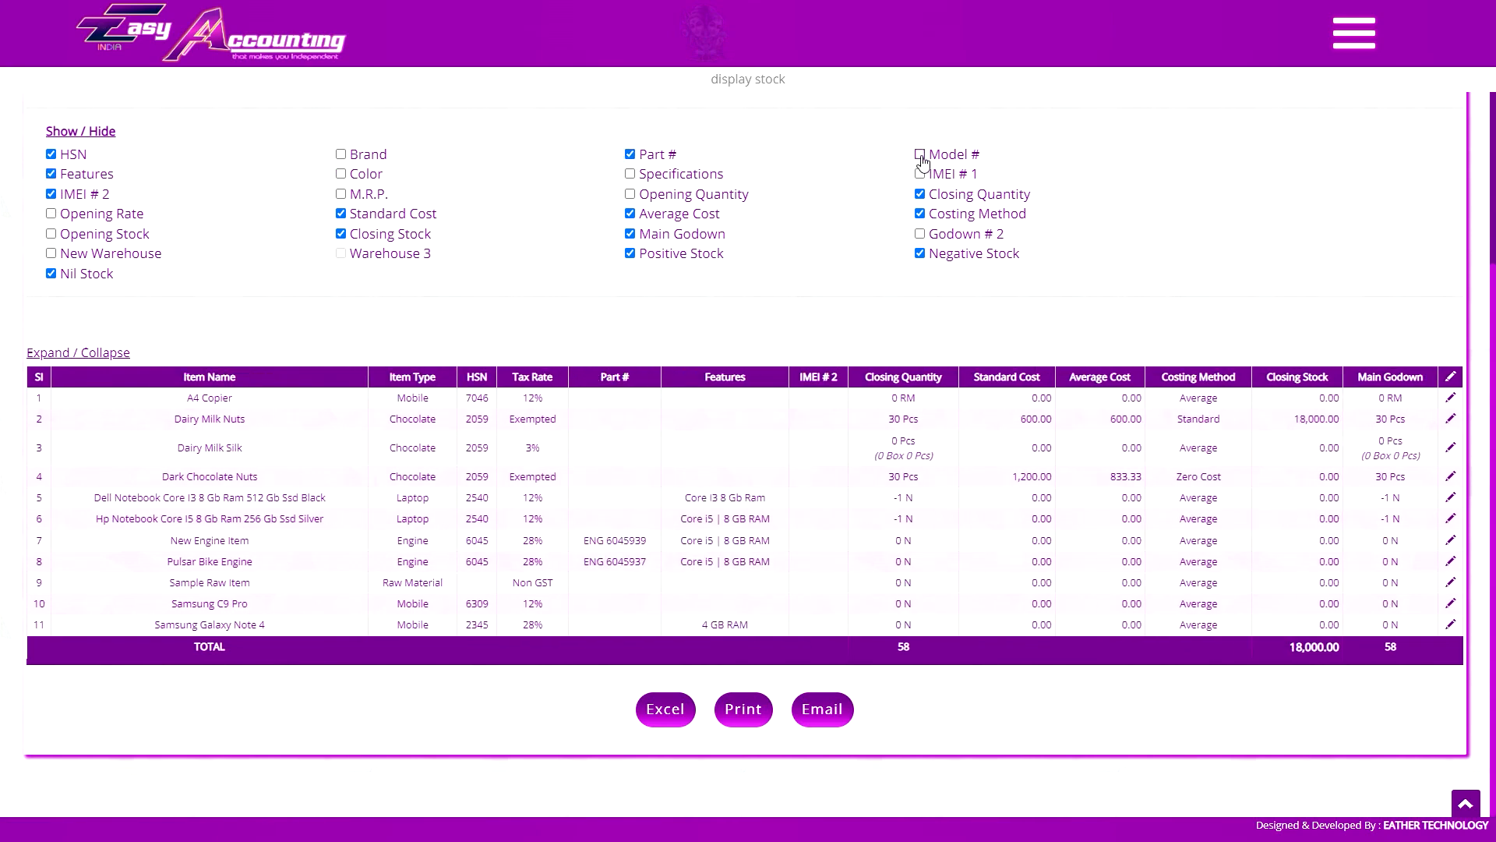
pyautogui.click(920, 155)
pyautogui.click(630, 154)
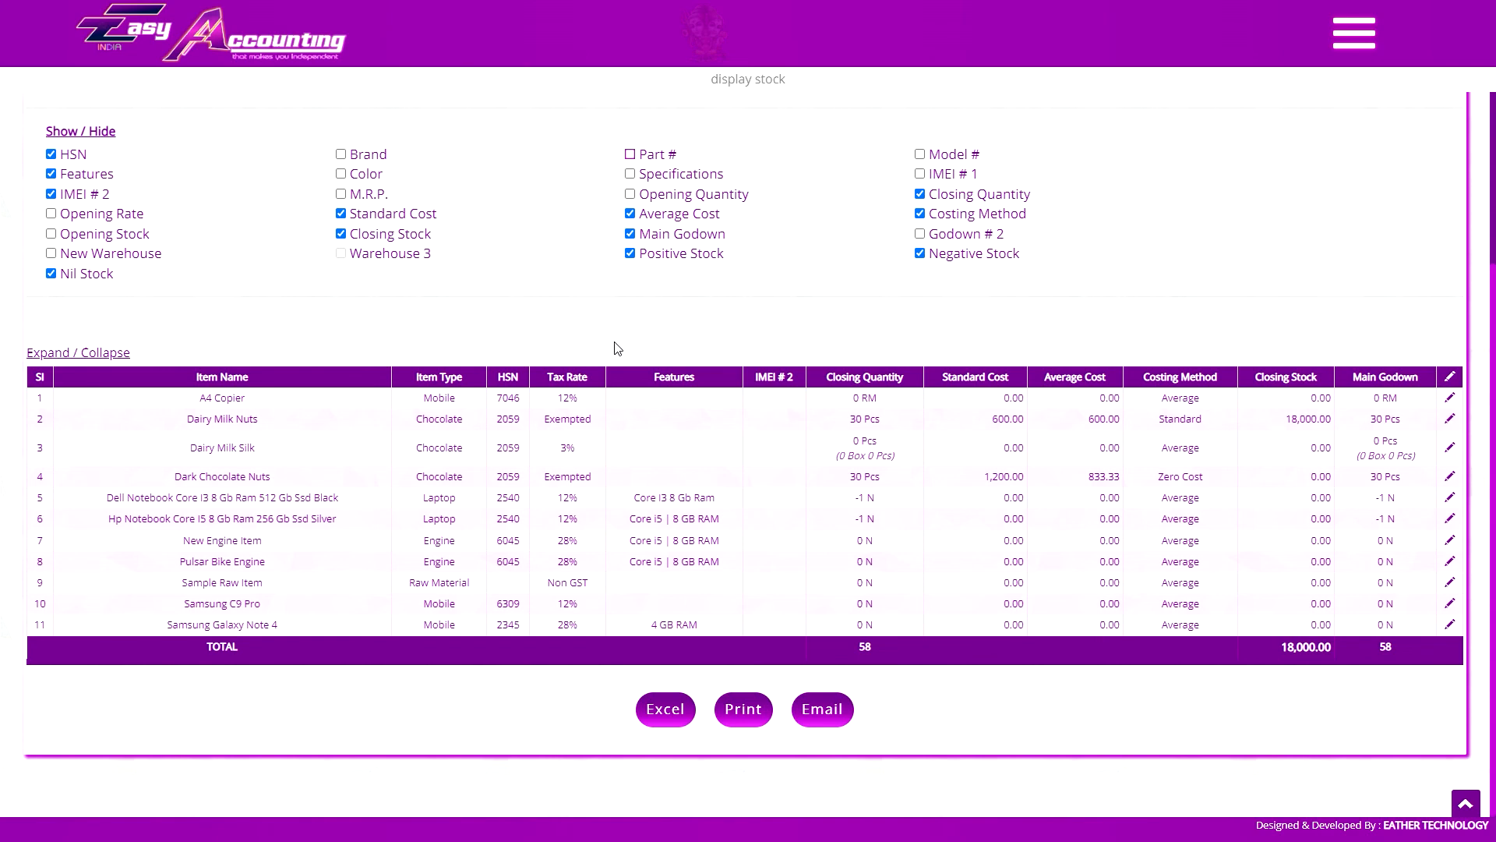
# Hide the items with positive, negative and nil stock from the stock list
pyautogui.click(630, 255)
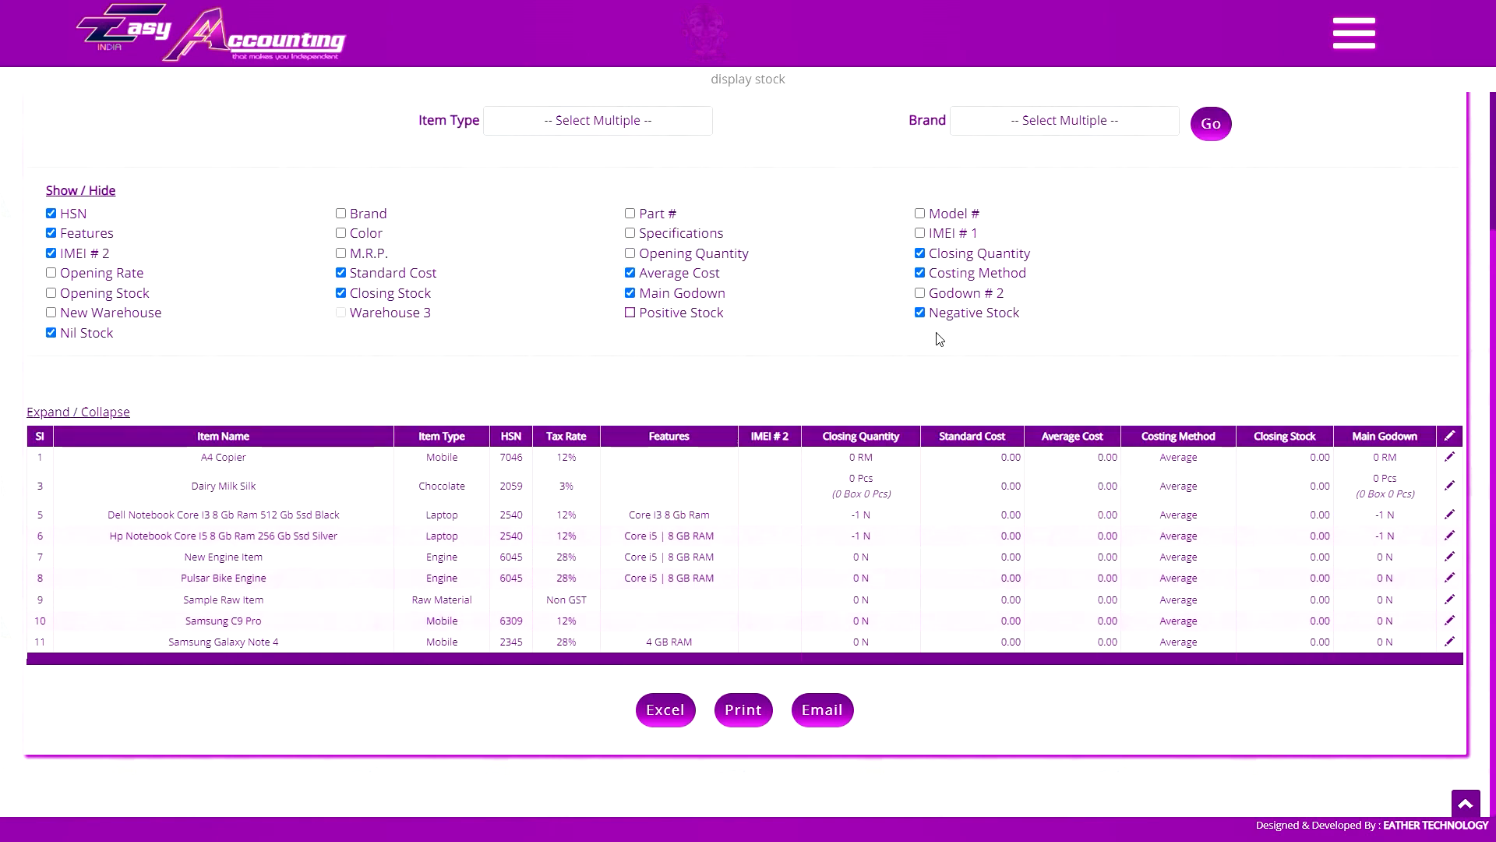
pyautogui.click(920, 313)
pyautogui.click(51, 375)
pyautogui.click(920, 519)
pyautogui.click(920, 519)
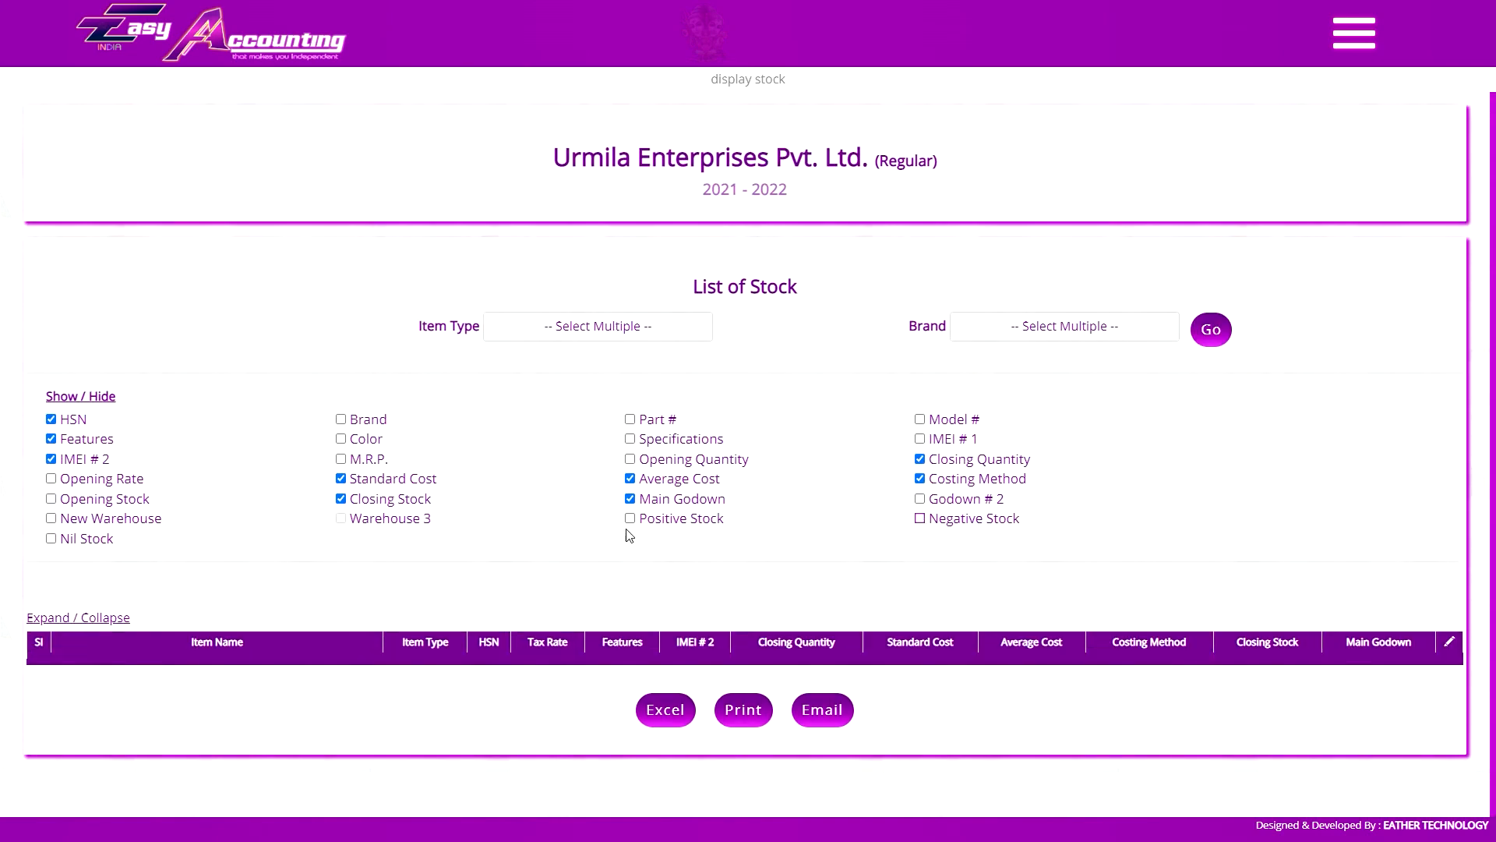
# Show the items with positive, nil and negative stock in the stock list again
pyautogui.click(630, 519)
pyautogui.scroll(-1, 631, 519)
pyautogui.click(630, 477)
pyautogui.click(51, 539)
pyautogui.scroll(-3, 51, 539)
pyautogui.click(630, 355)
pyautogui.click(920, 355)
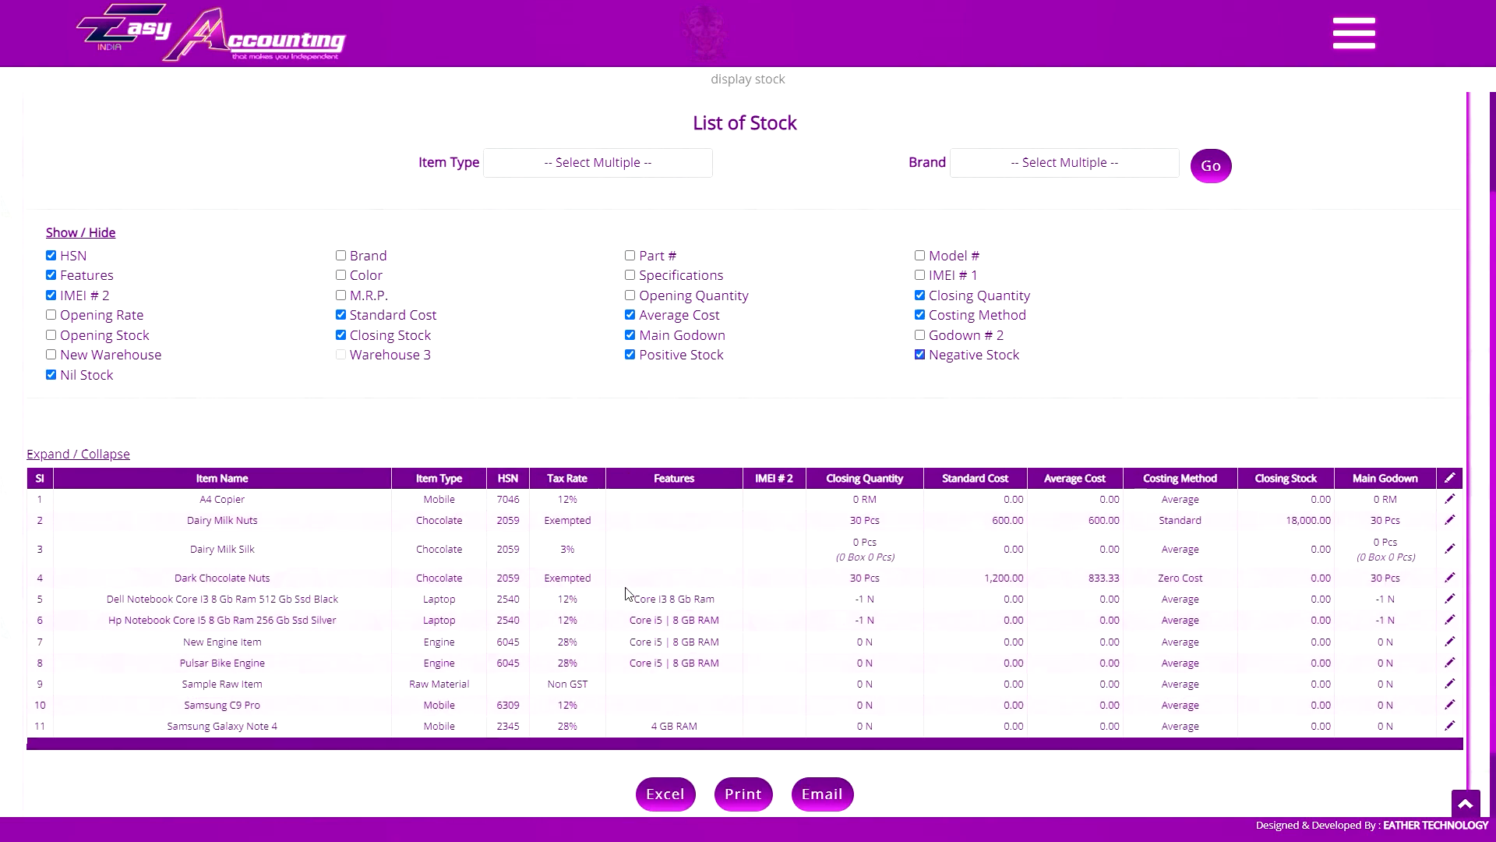
# View the stock details of Hp Notebook Core I5 8 Gb Ram 256 Gb Ssd Silver, close them and view those of Dairy Milk Nuts
pyautogui.scroll(-1, 625, 594)
pyautogui.click(242, 536)
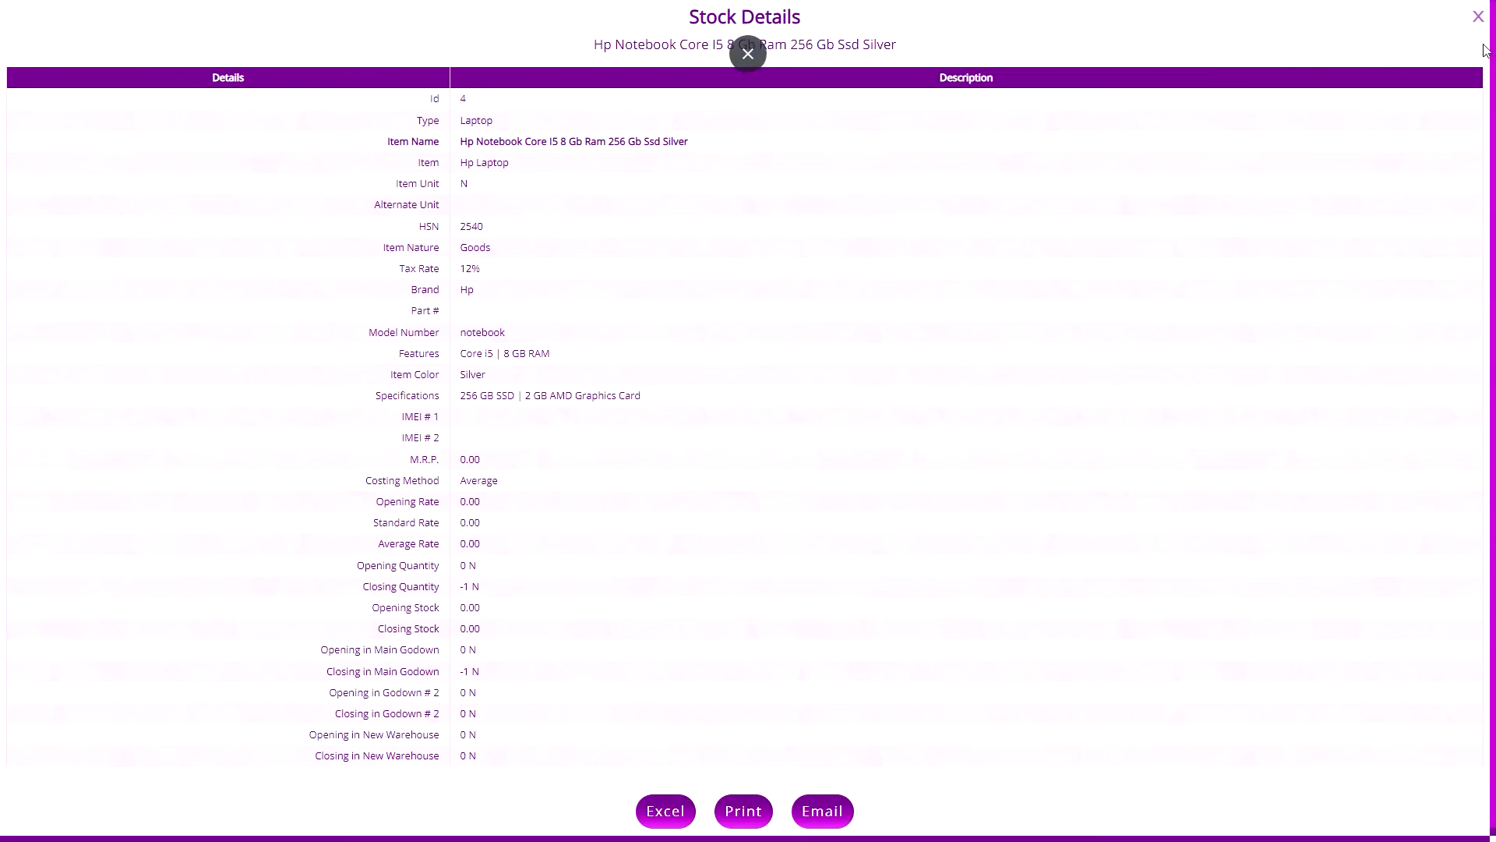
pyautogui.click(1478, 17)
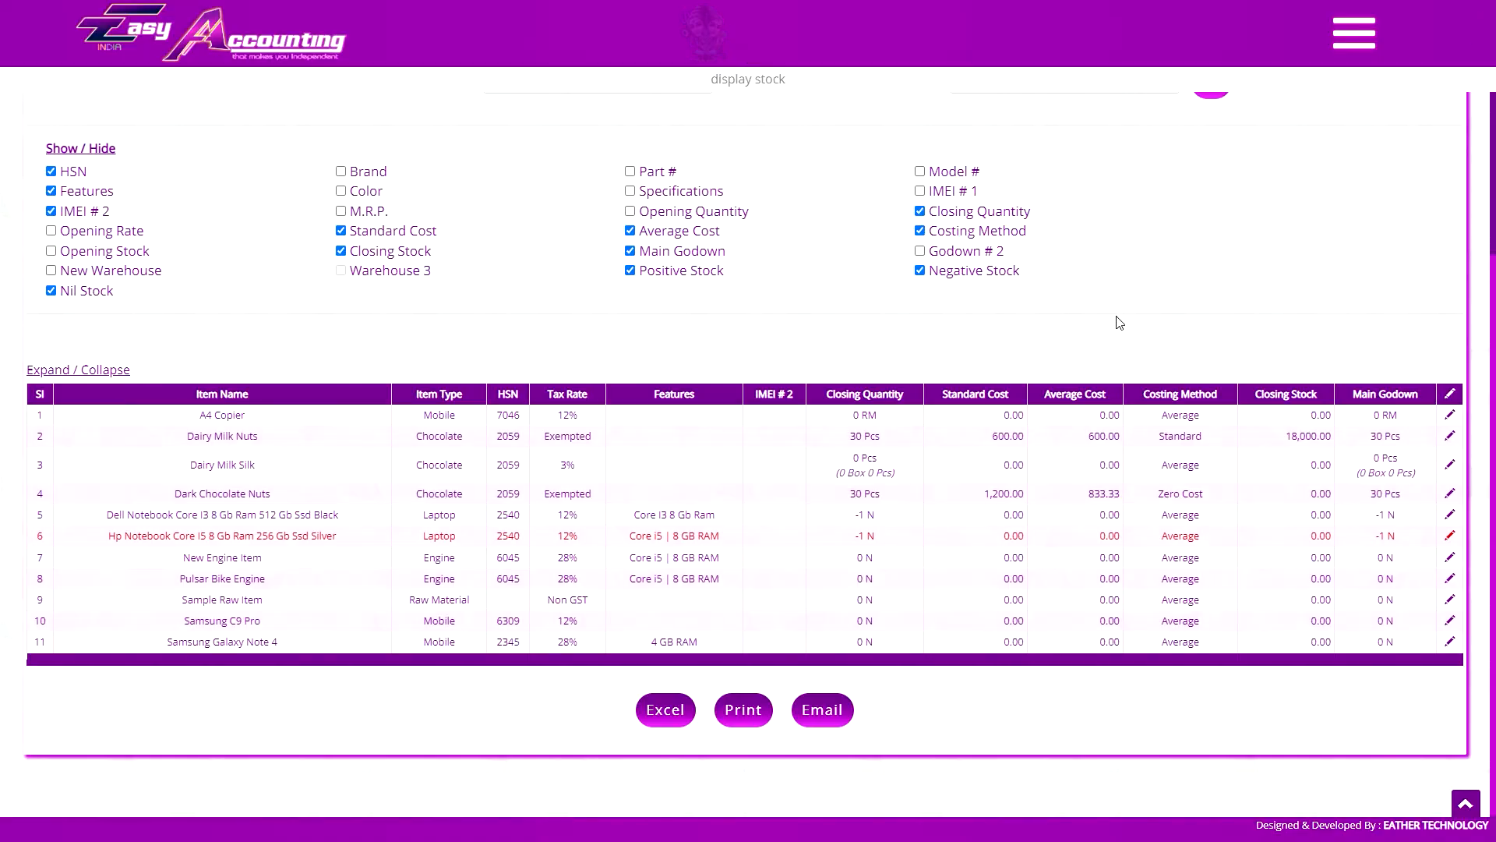
pyautogui.click(980, 437)
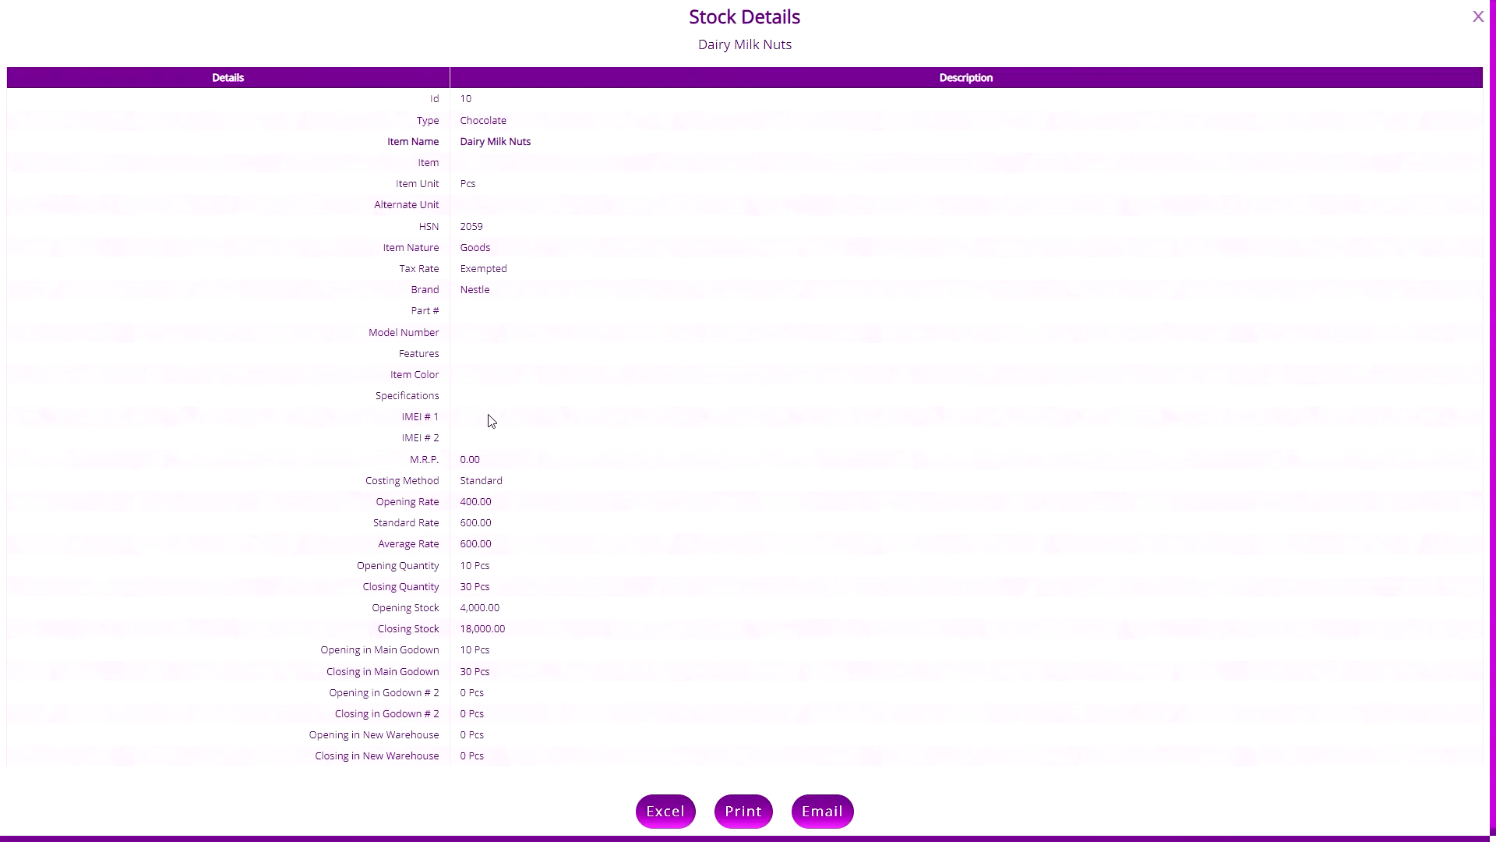
# Open the Dairy Milk Nuts item for editing and cancel the edit
pyautogui.click(743, 45)
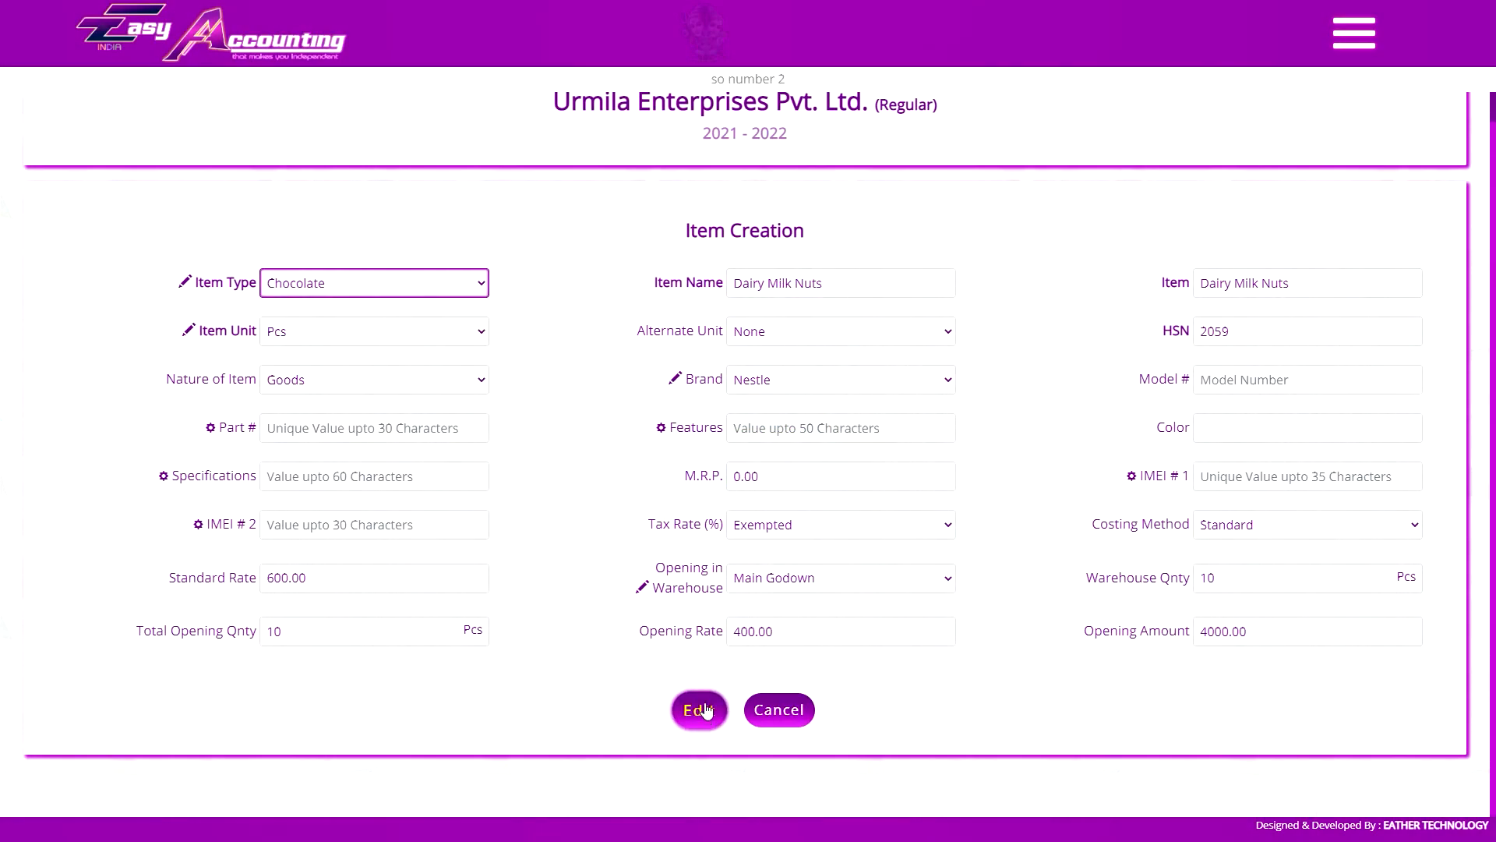
pyautogui.click(802, 723)
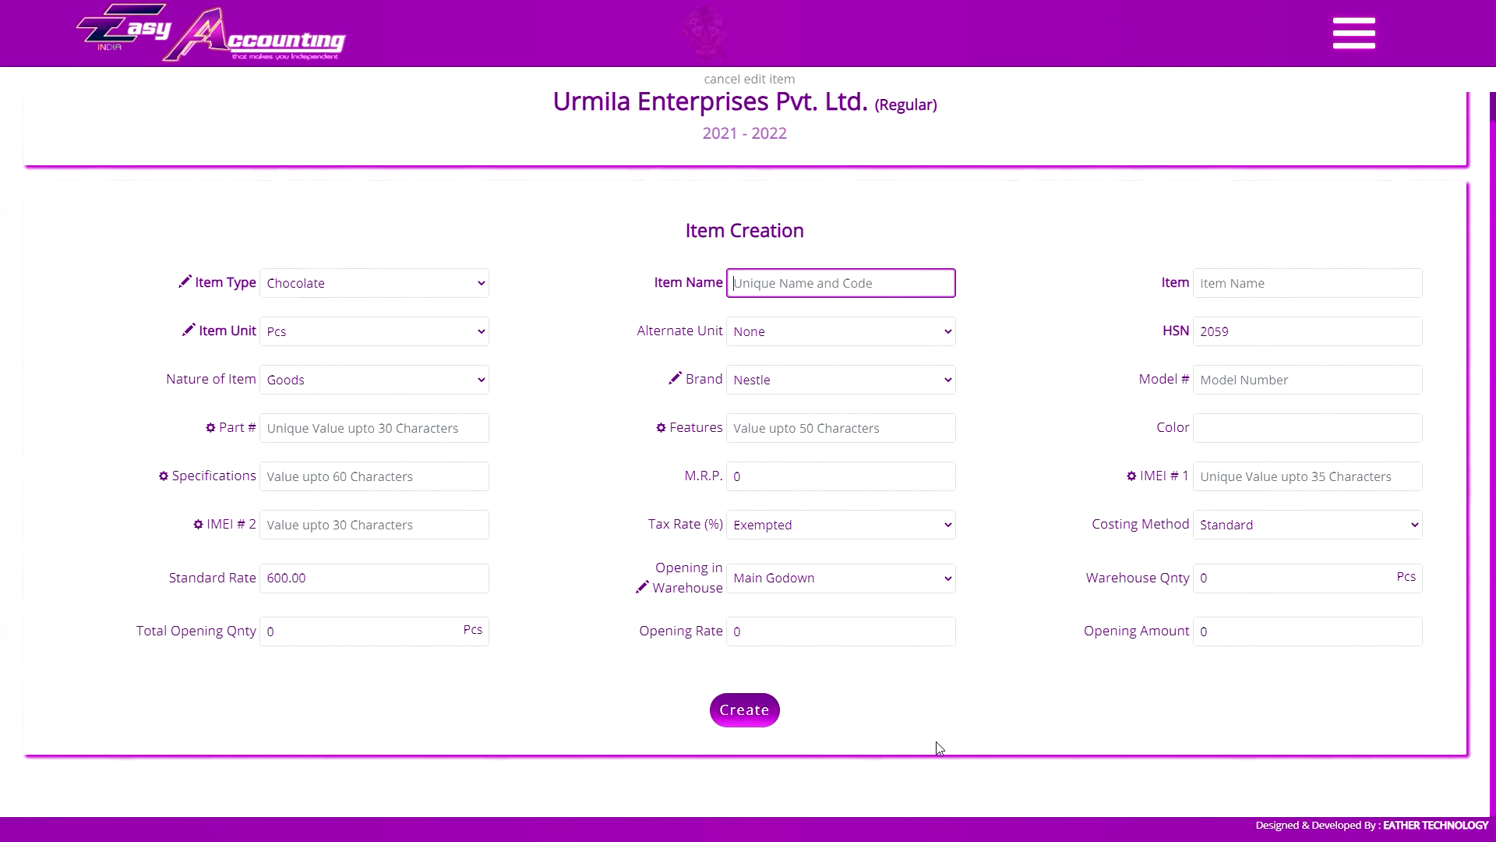
# Reopen the List of Stock and look over its items
pyautogui.click(1354, 33)
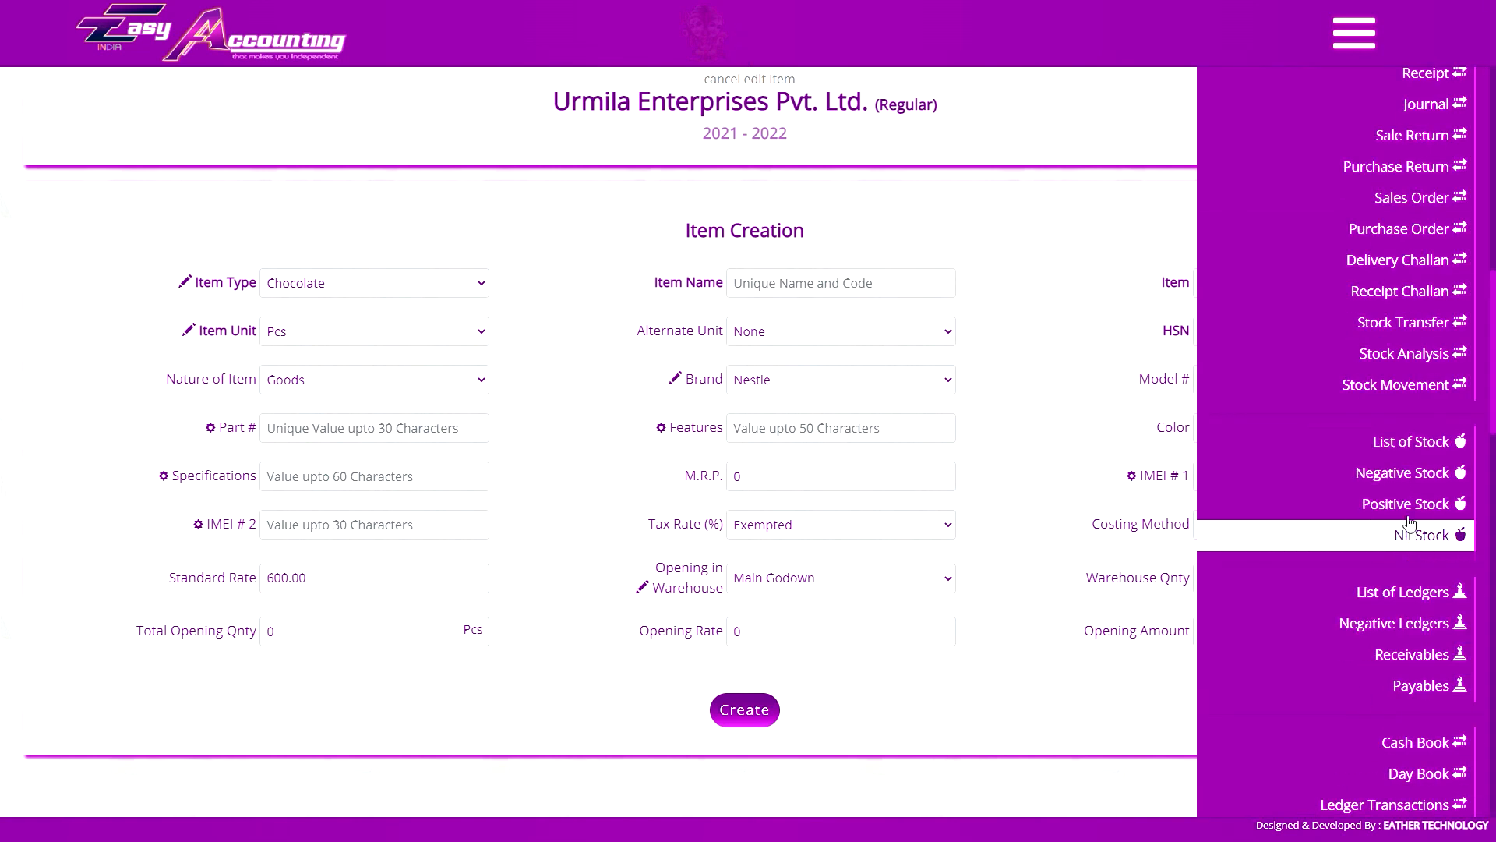
pyautogui.click(1405, 506)
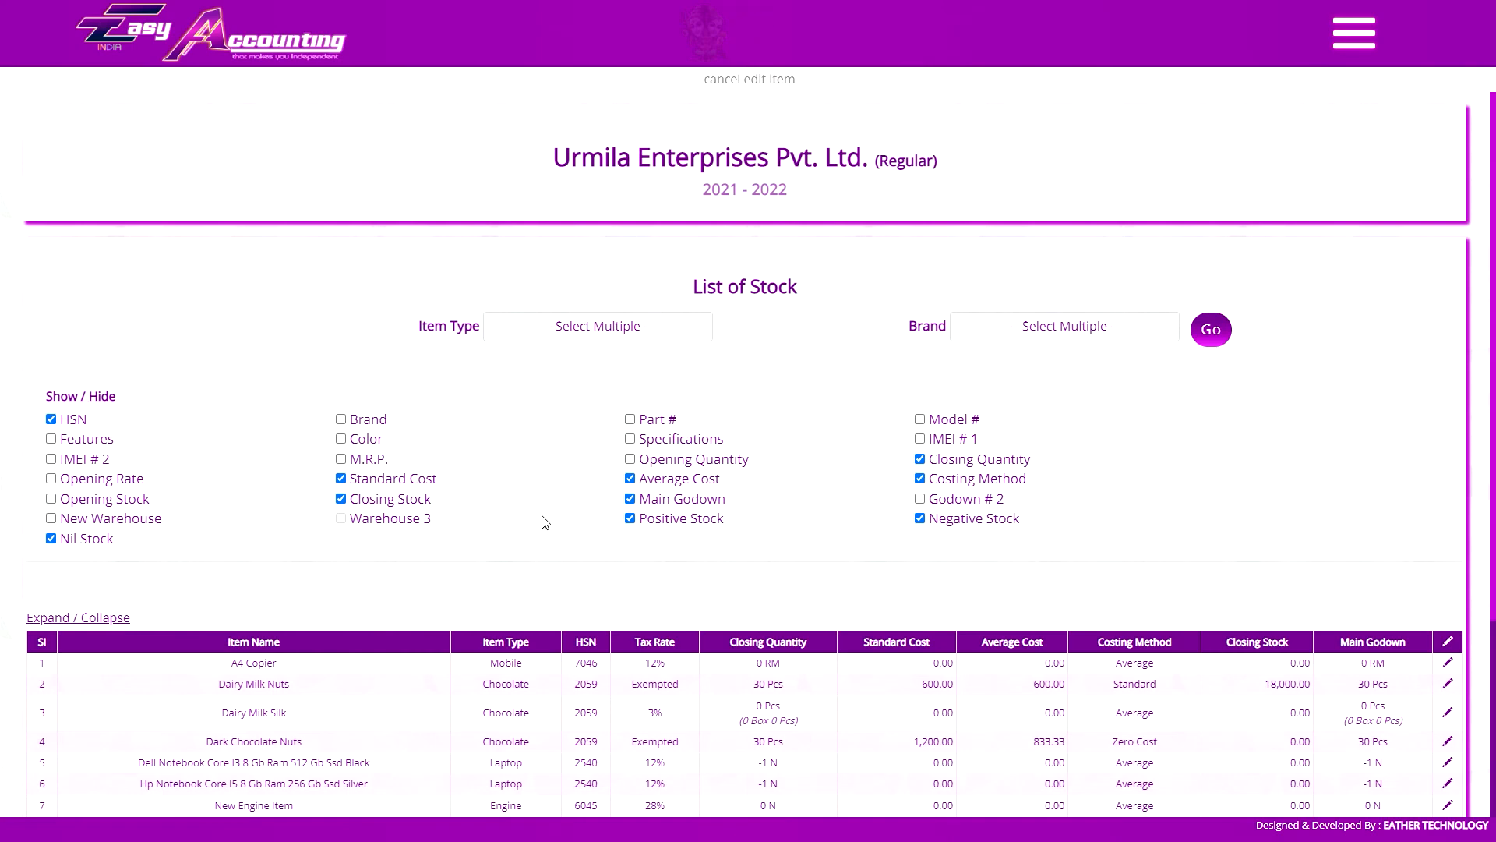
pyautogui.scroll(-2, 545, 520)
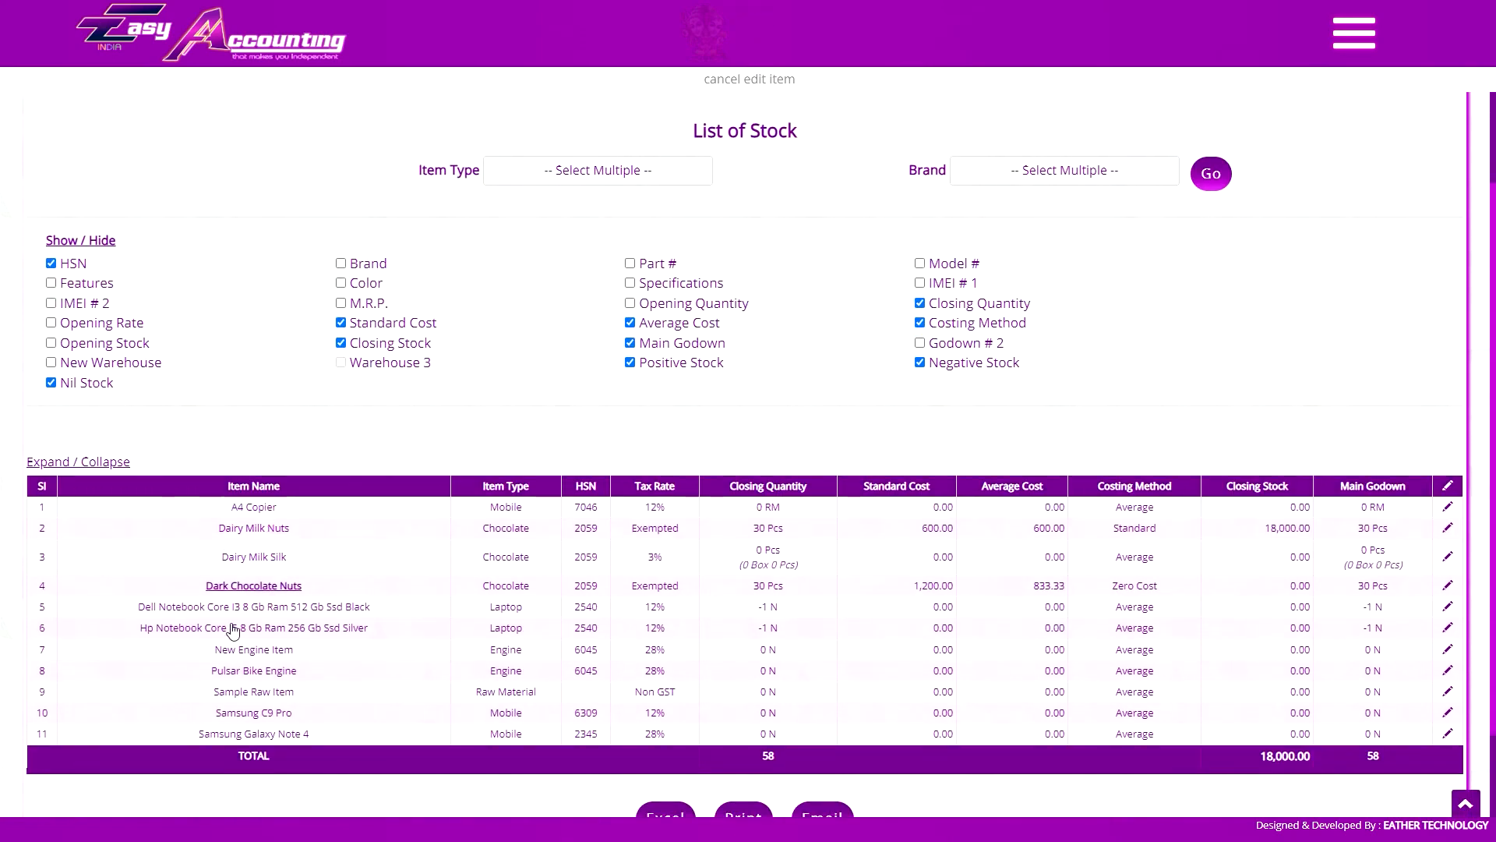
# Toggle the item names in the stock list between their short and full forms, ending with the full names
pyautogui.click(91, 241)
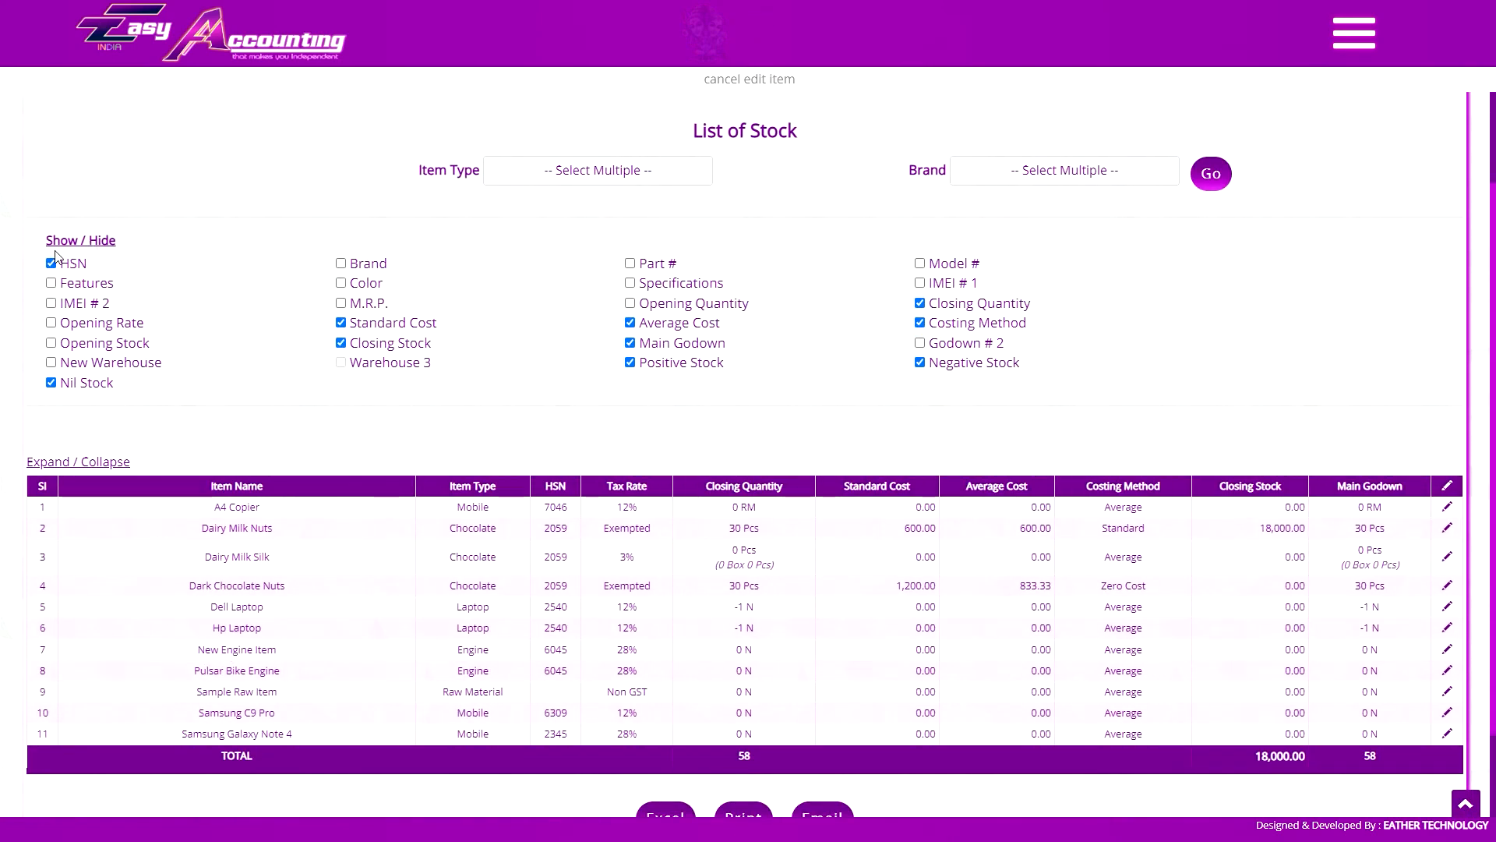
pyautogui.click(106, 240)
pyautogui.click(92, 236)
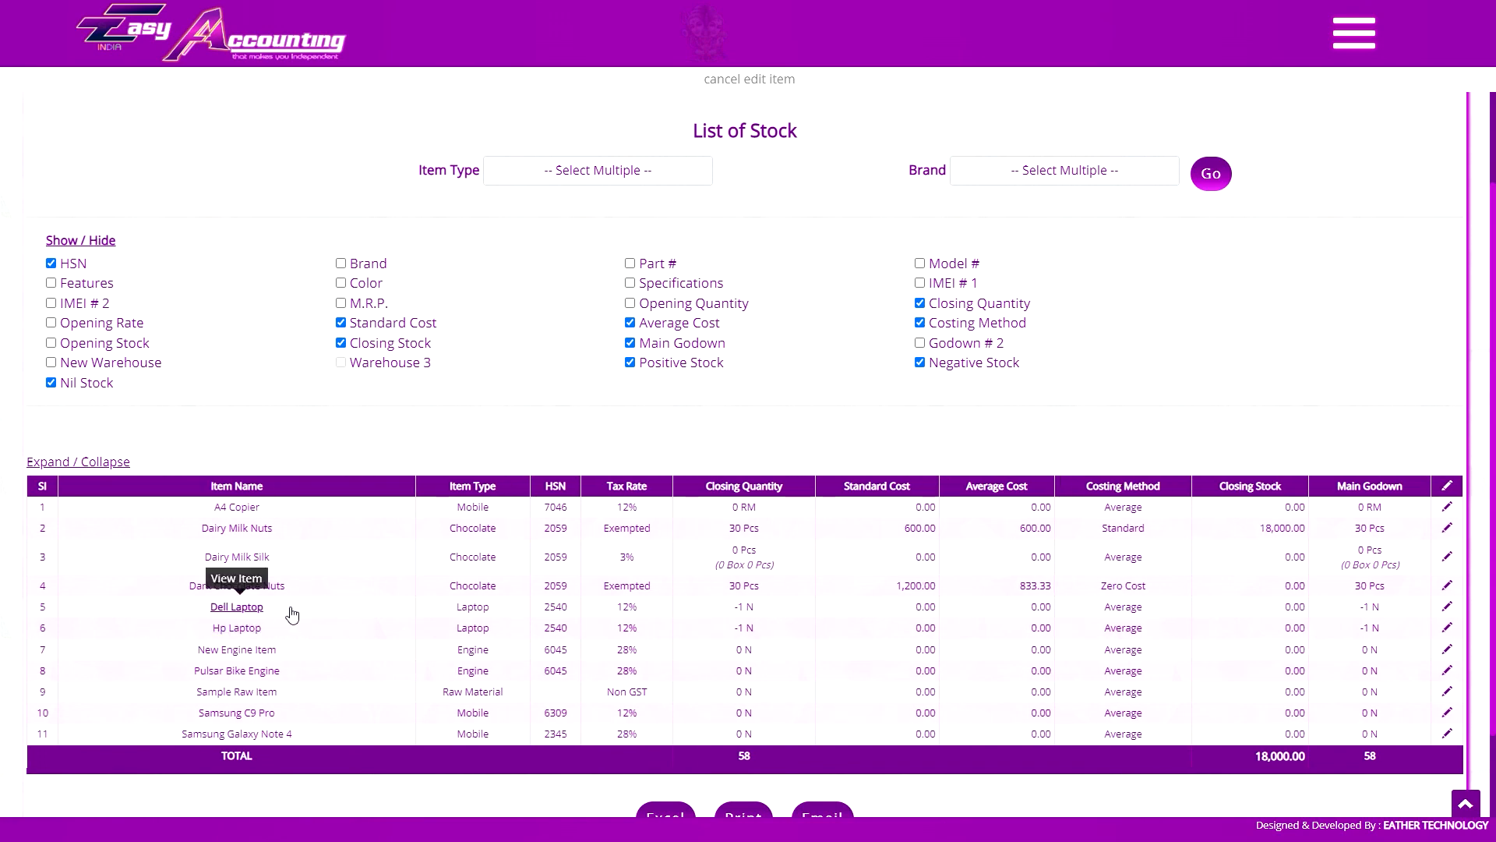
pyautogui.click(104, 244)
pyautogui.scroll(-2, 658, 594)
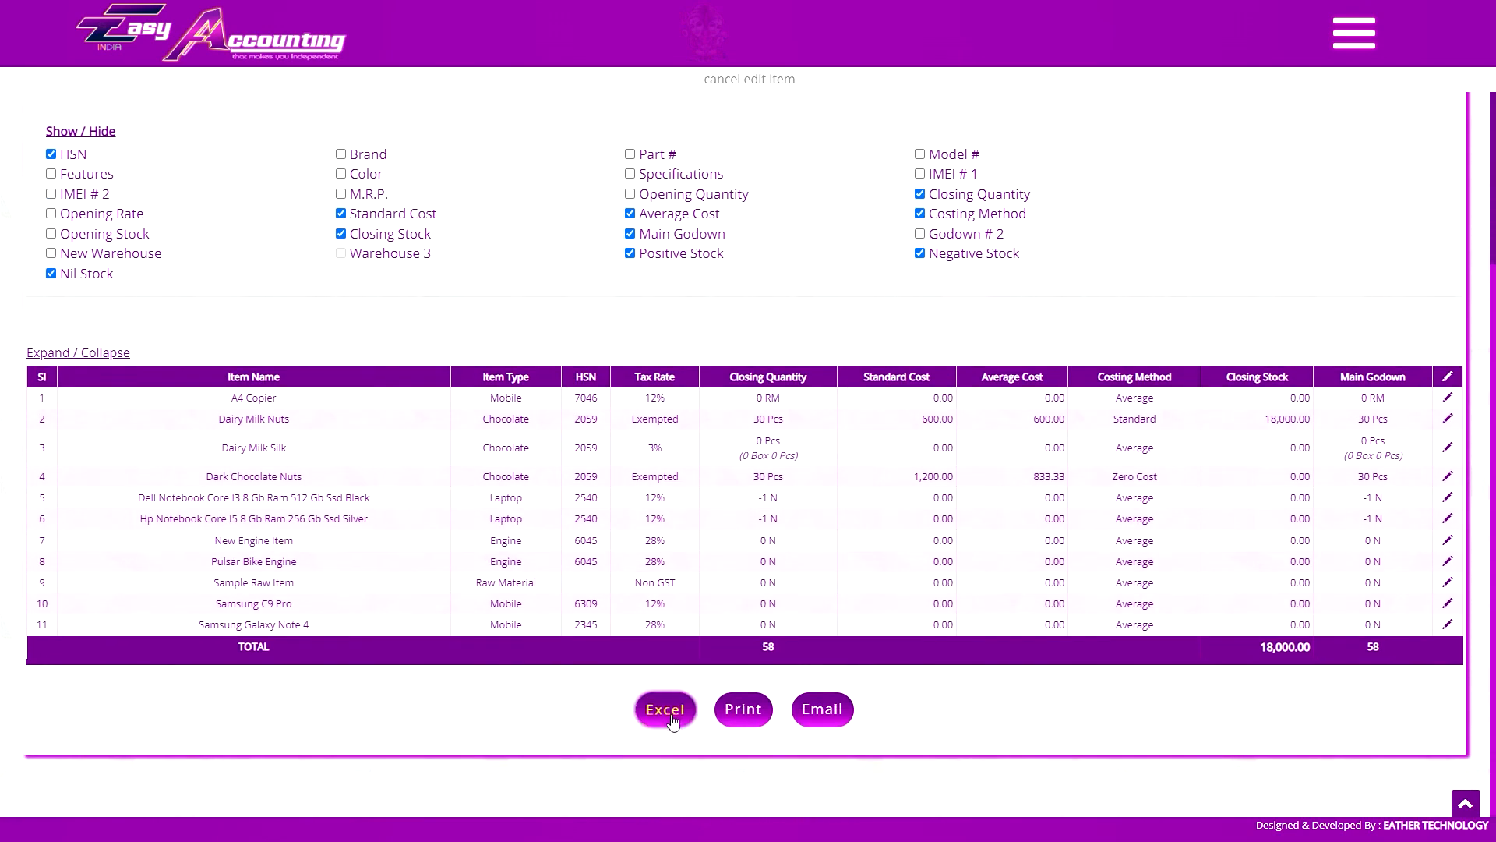